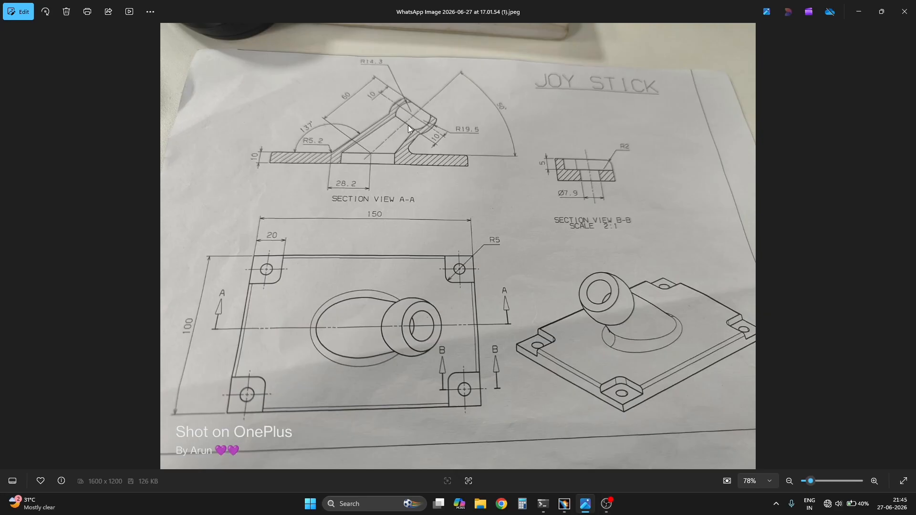
- Review the joystick drawing's section and plan view dimensions in the photo viewer
key("alt+Tab")
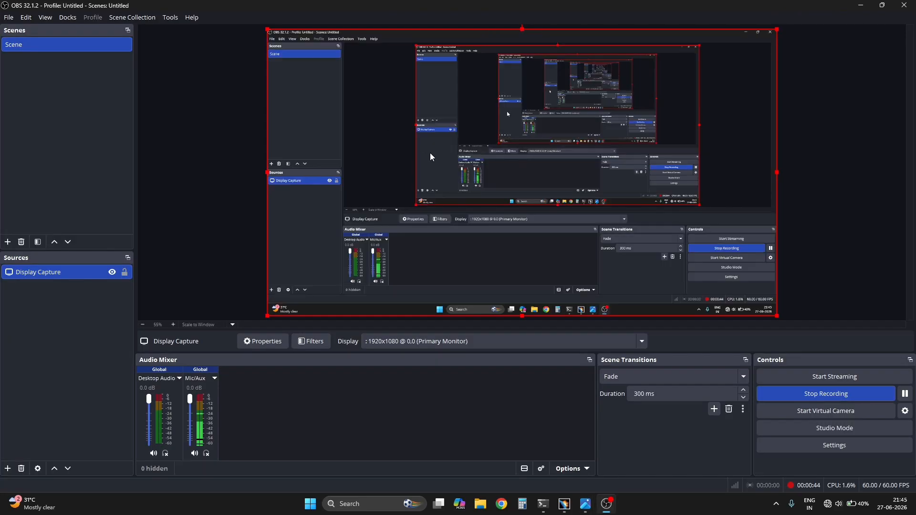
key("alt+Tab")
left_click(532, 258)
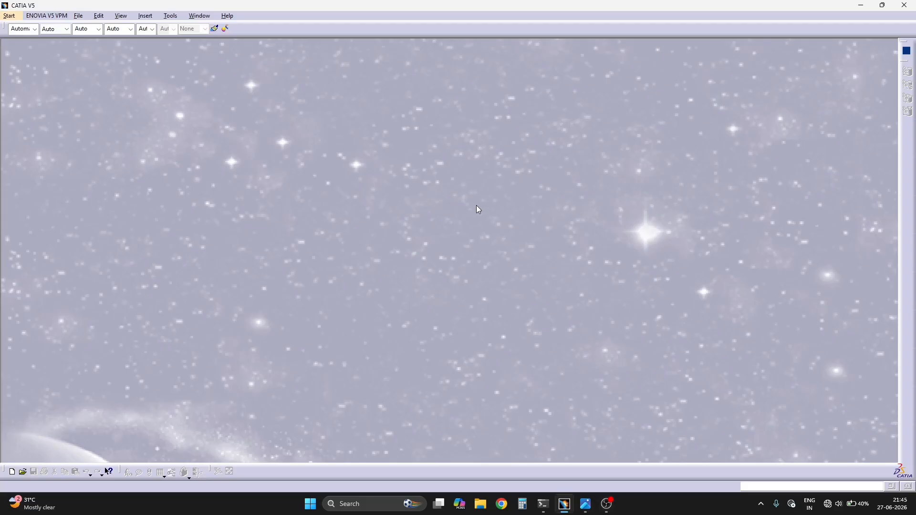
key("alt+Tab")
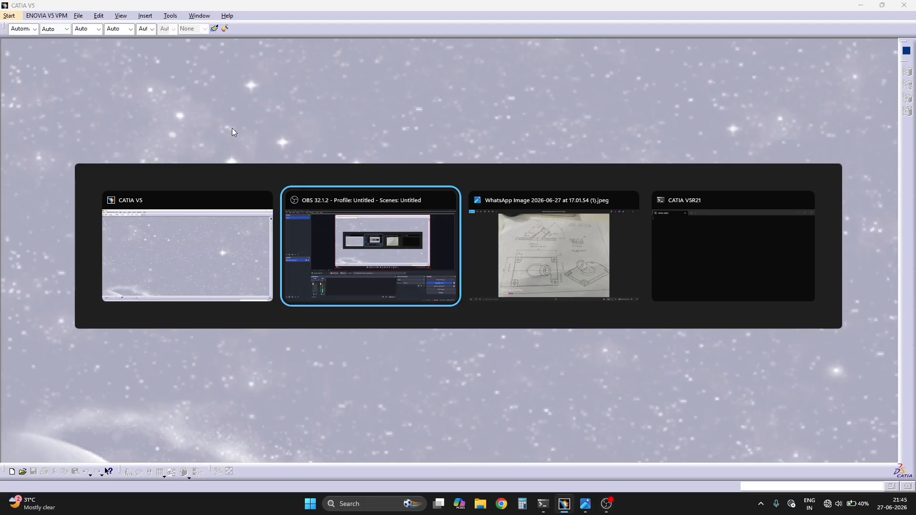
left_click(517, 268)
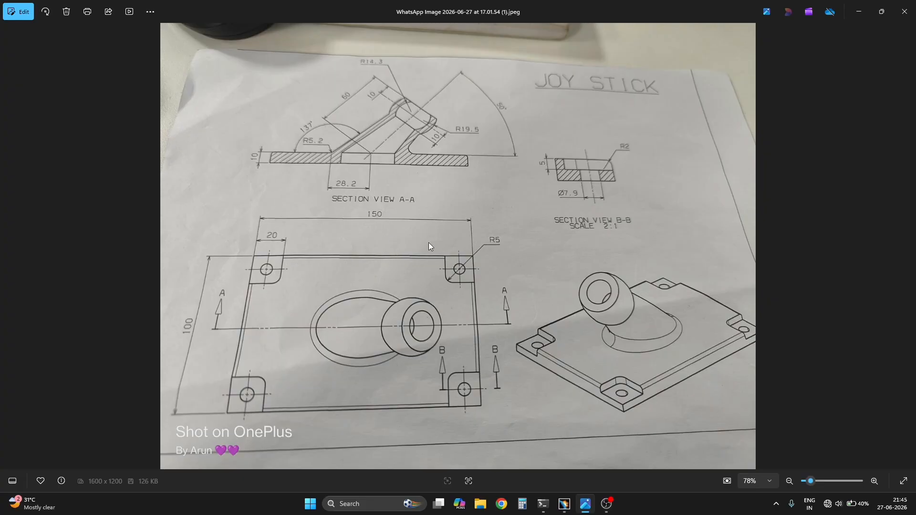
key("alt+Tab")
key("alt+Tab")
key("alt+Tab")
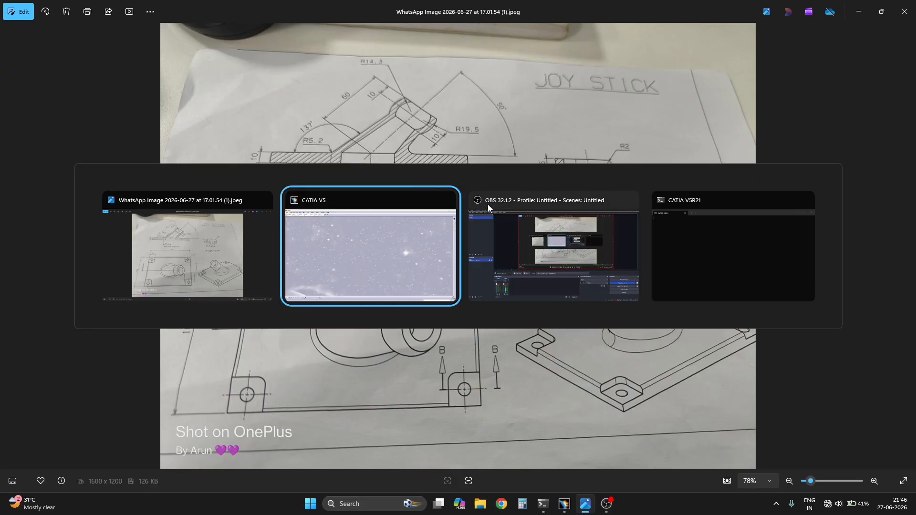
- Switch to CATIA and create a new part in the Part Design workbench, accepting the default part settings
left_click(386, 230)
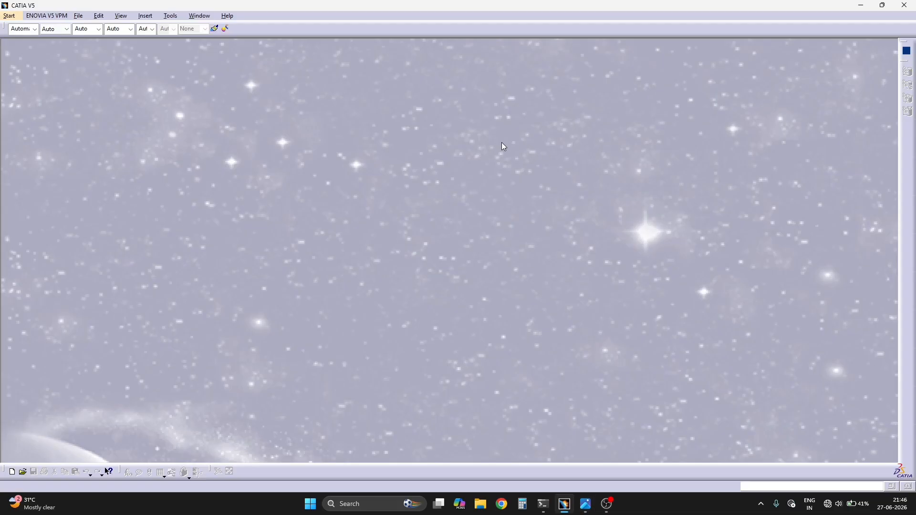
left_click(17, 18)
mouse_move(38, 35)
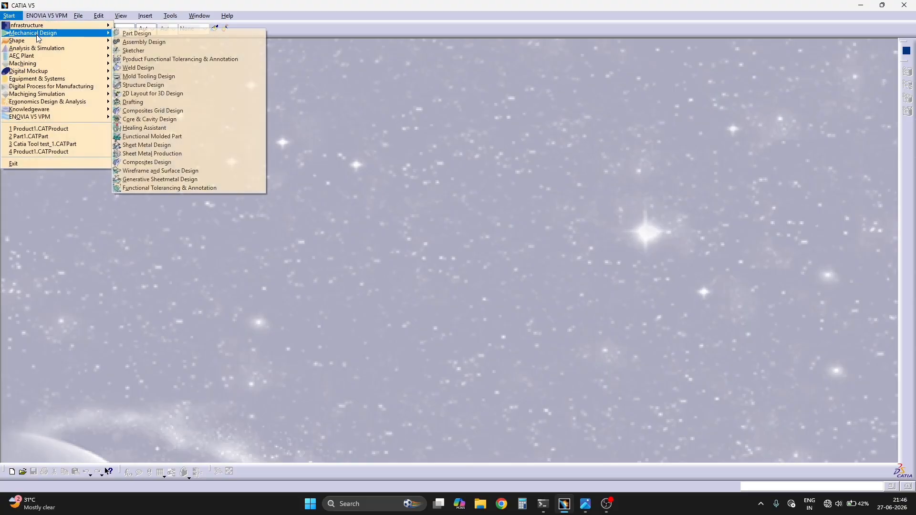
left_click(135, 34)
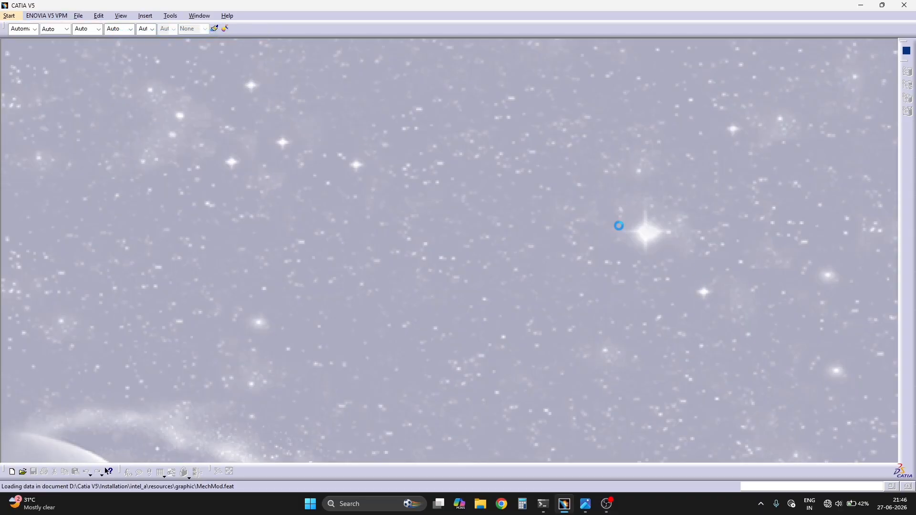
left_click(833, 448)
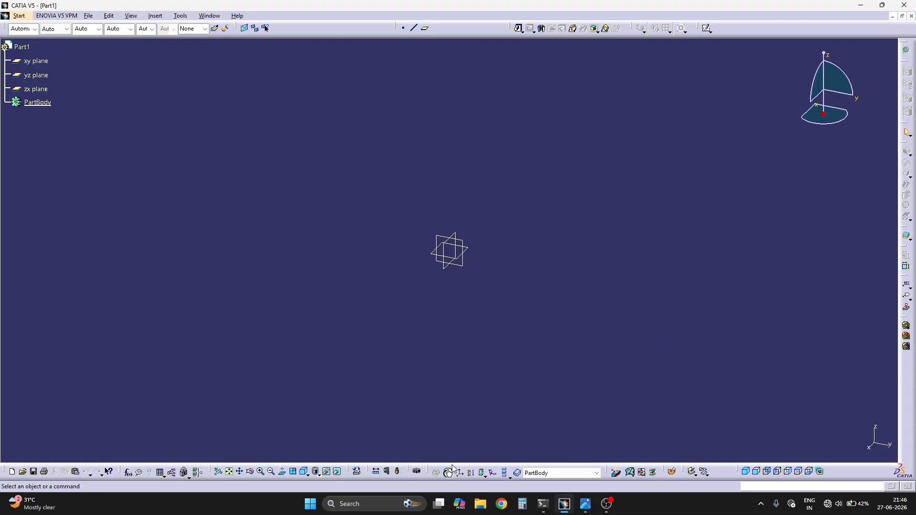
- Create a positioned sketch on the xy plane with its axes swapped and the V direction reversed
middle_click_drag(654, 334, 500, 356)
key("alt+Tab")
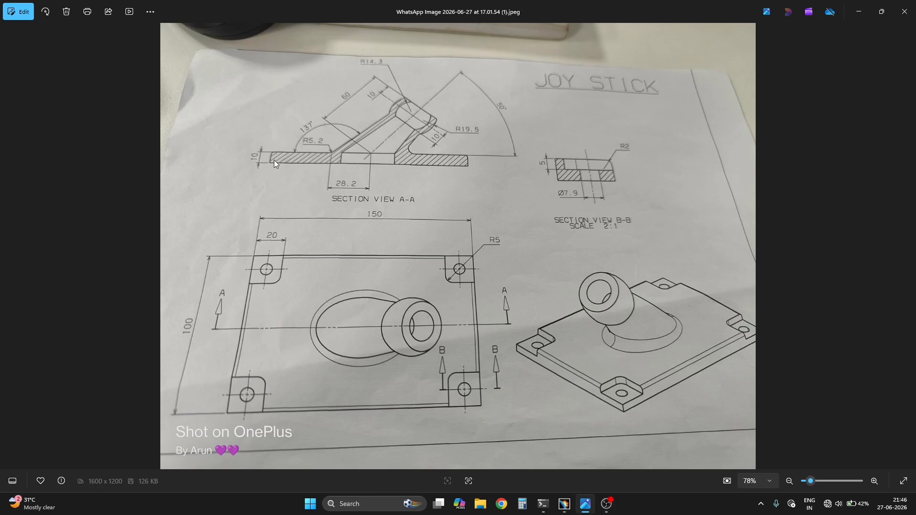
key("alt+Tab")
key("alt+Tab")
key("alt+Tab")
key("alt+Tab")
key("alt+Tab")
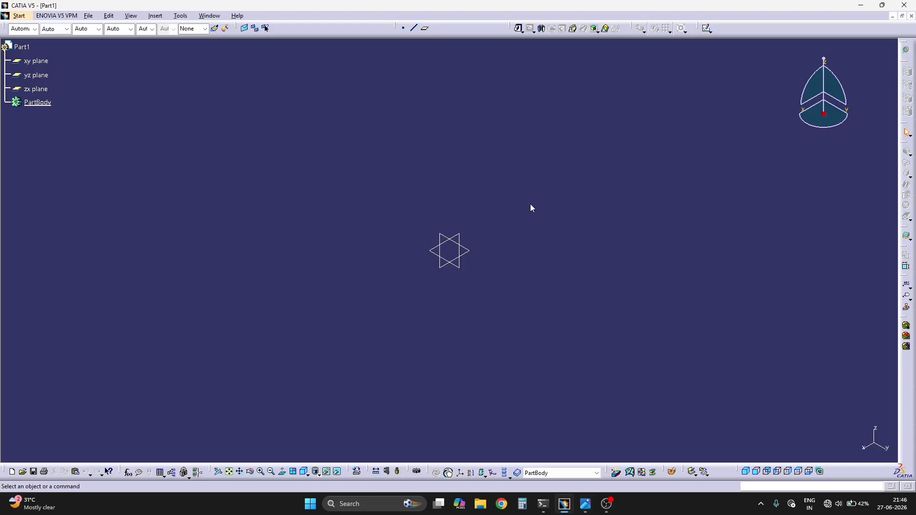
left_click(711, 31)
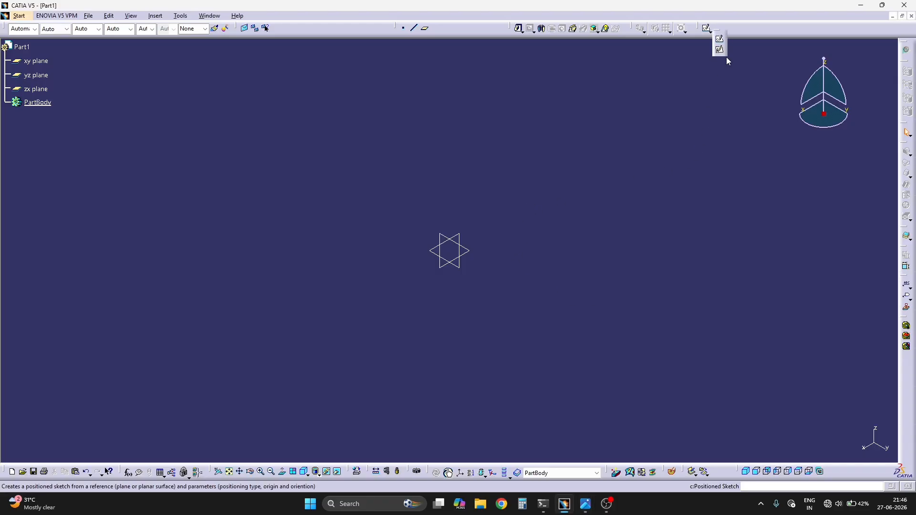
left_click(725, 54)
left_click(471, 253)
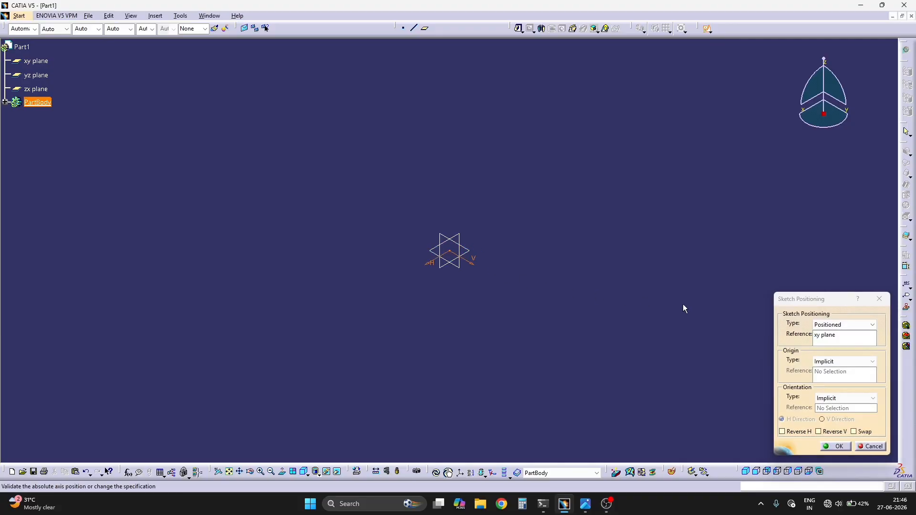
left_click(854, 431)
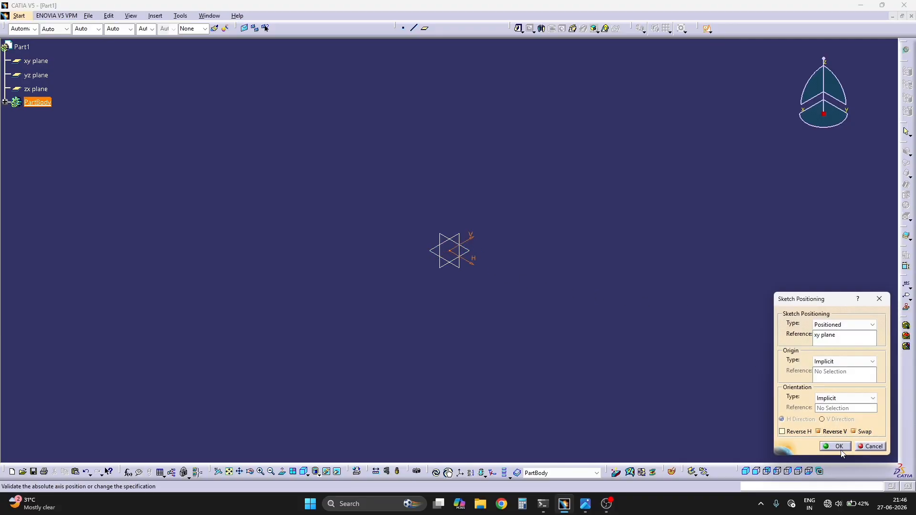
left_click(835, 446)
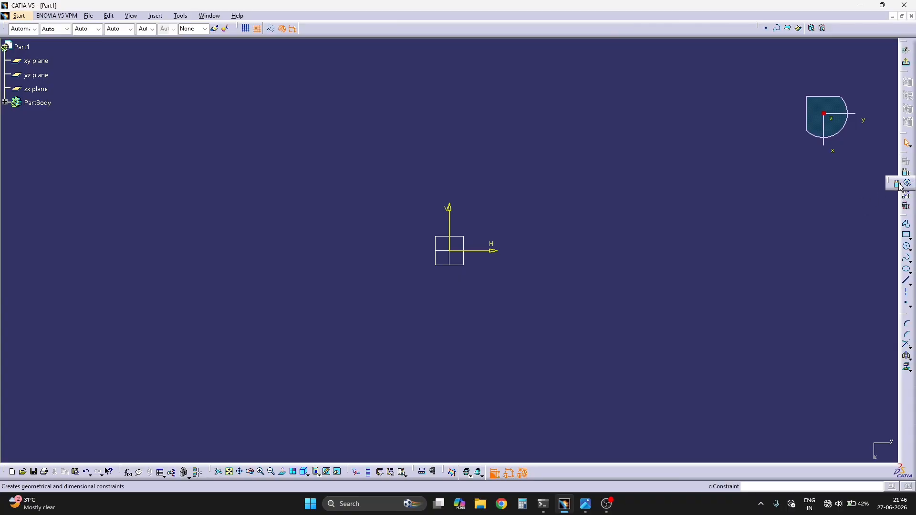
- Sketch a centered rectangle on the origin, about 180 mm wide and 140 mm high
left_click(909, 238)
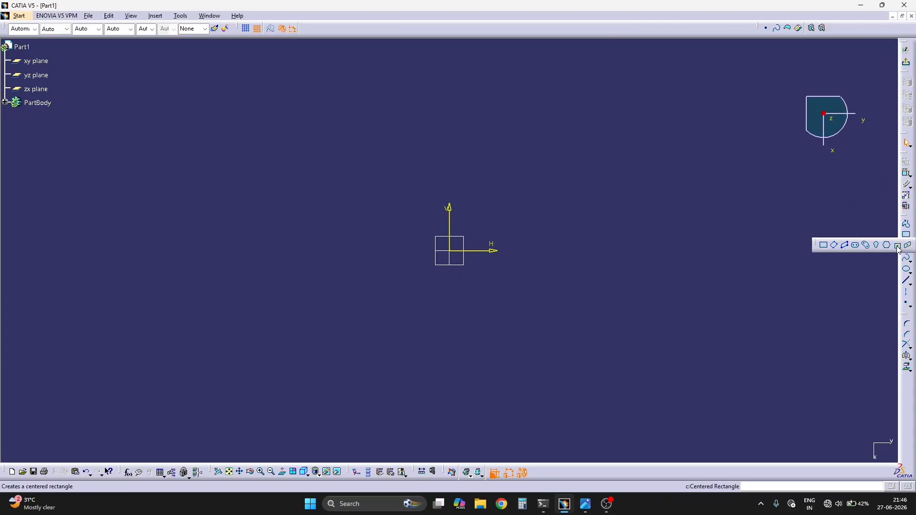
left_click(896, 245)
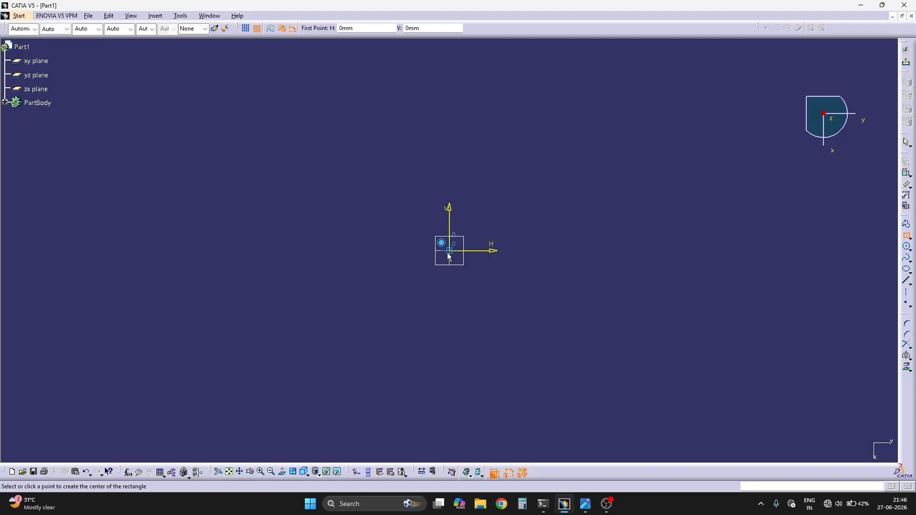
left_click(449, 250)
left_click(284, 131)
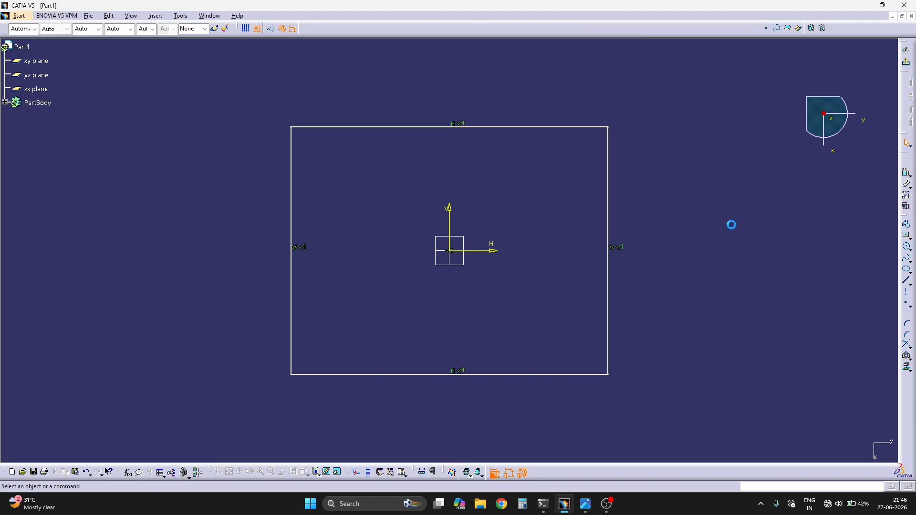
- Dimension the rectangle's horizontal length and set it to 150 mm as given in the drawing
left_click(907, 184)
left_click(592, 127)
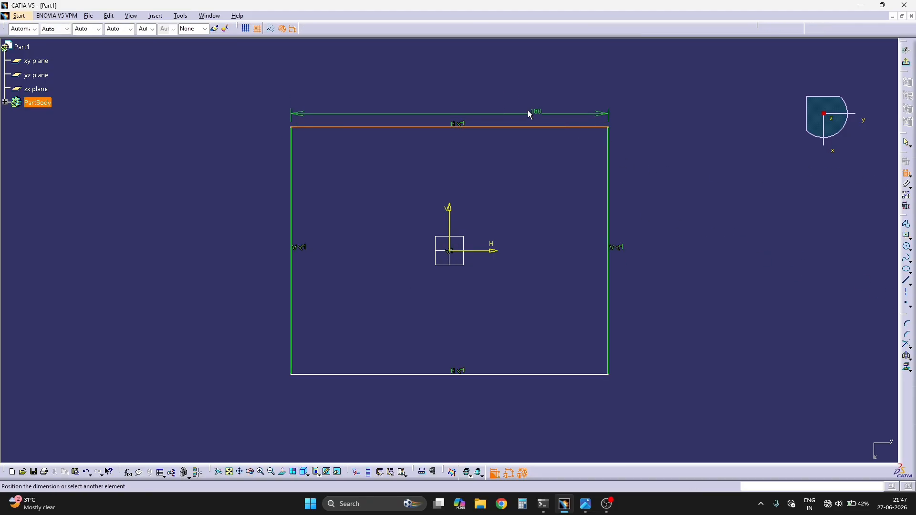
left_click(529, 98)
middle_click_drag(705, 179, 698, 239)
key("alt+Tab")
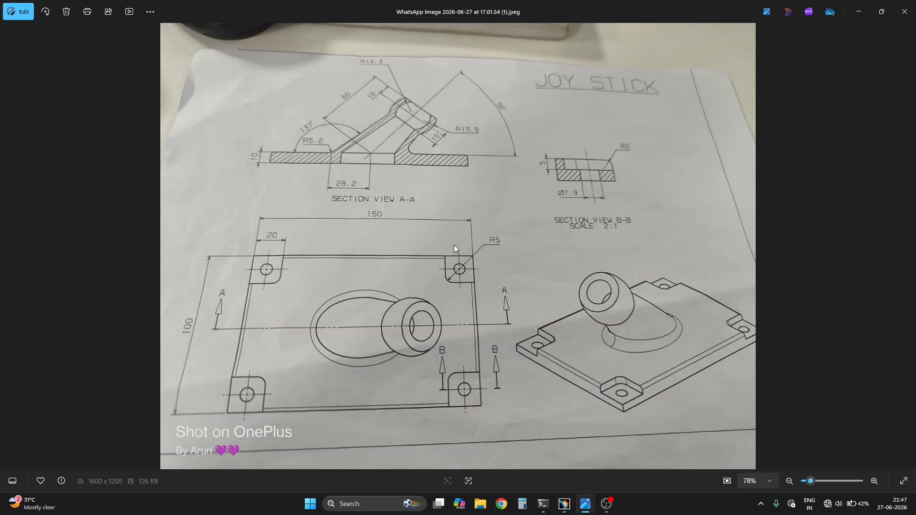
key("alt+Tab")
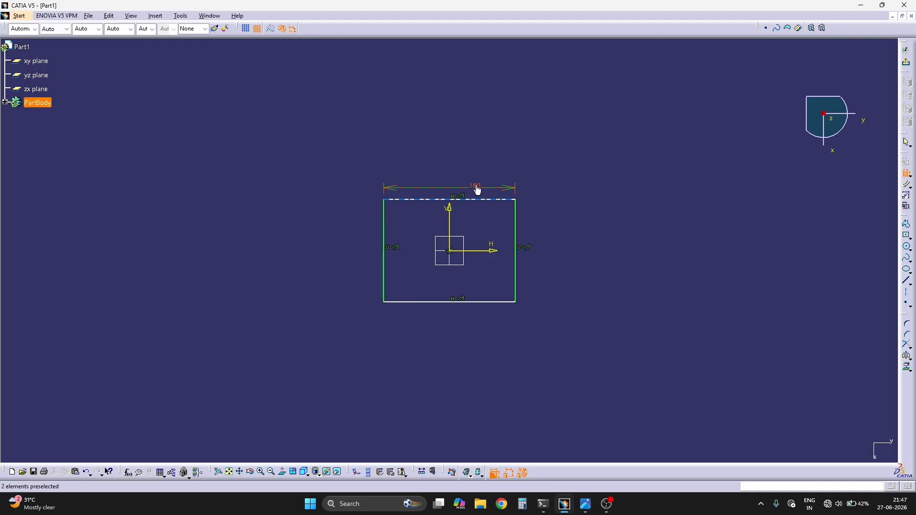
double_click(477, 187)
type("150")
key("Return")
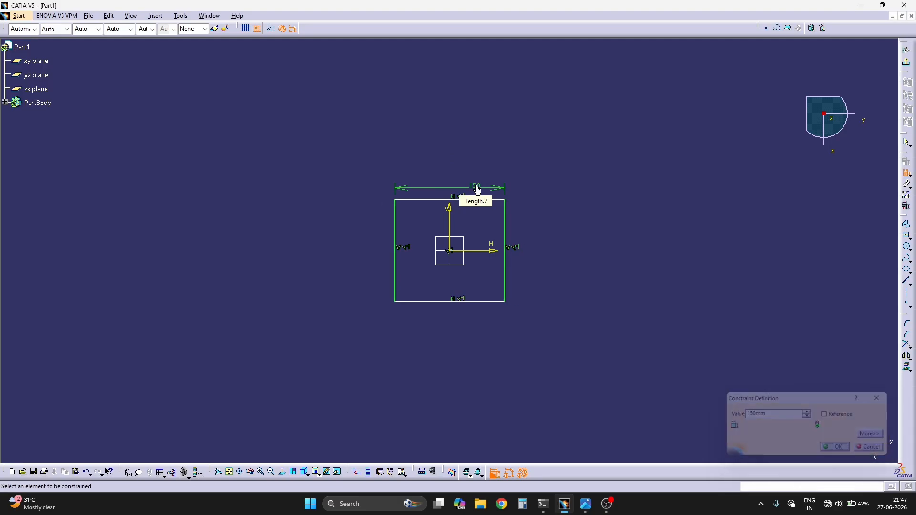
- Dimension the rectangle's vertical side, set it to 100 mm and exit the sketch
left_click(505, 268)
left_click(536, 277)
key("alt+Tab")
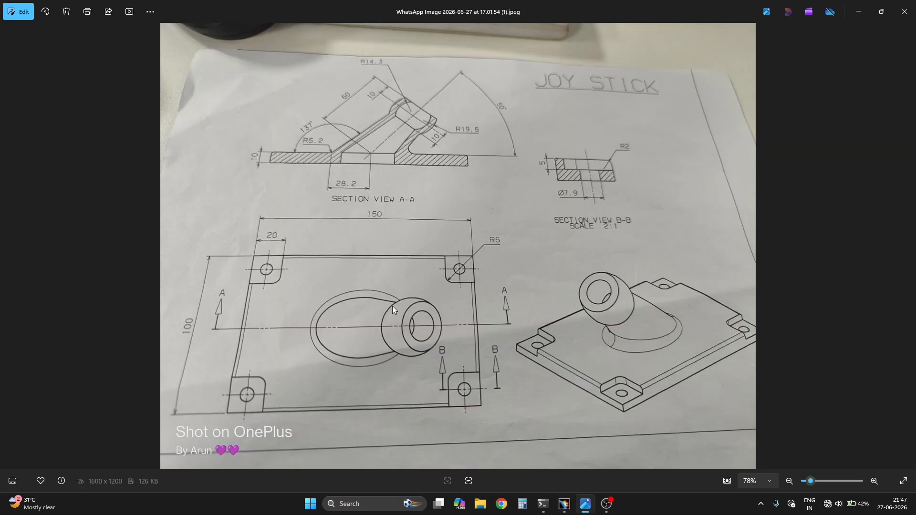
key("alt+Tab")
double_click(536, 277)
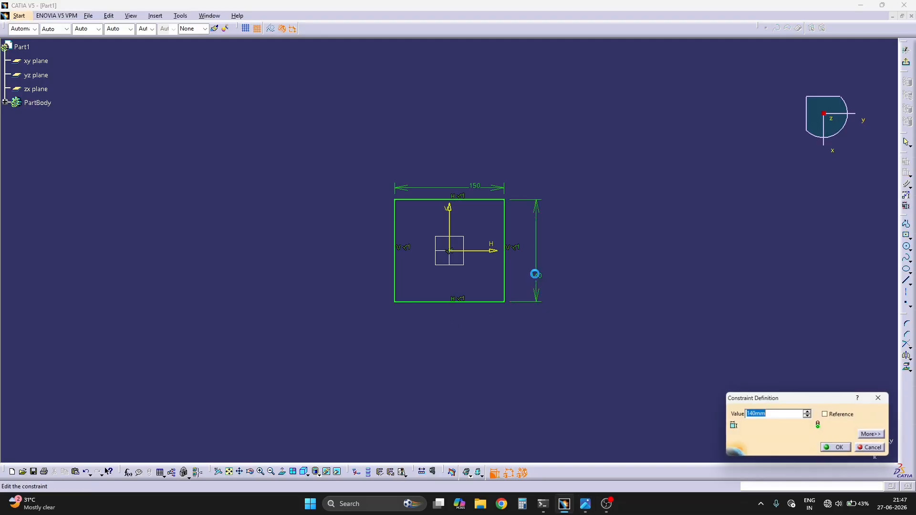
type("100")
key("Return")
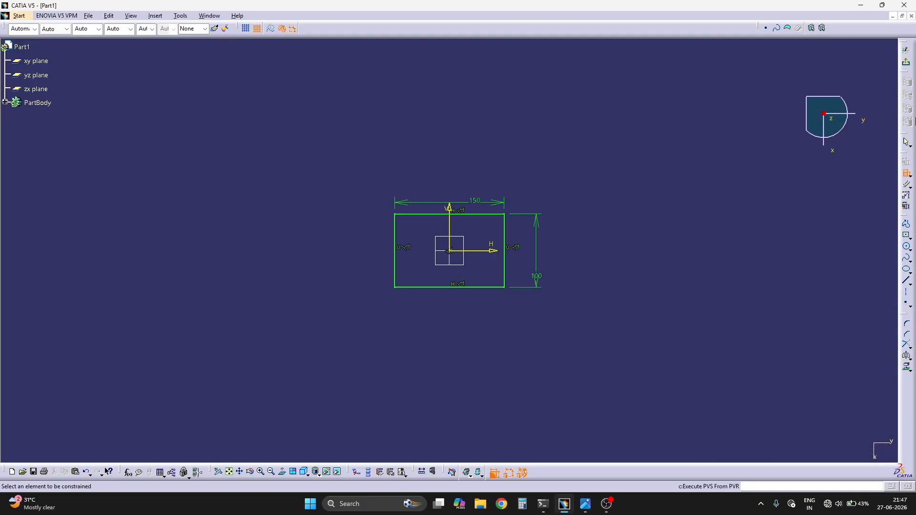
left_click(908, 64)
- Check the base thickness in the drawing and extrude the rectangle as a 10 mm pad
key("alt+Tab")
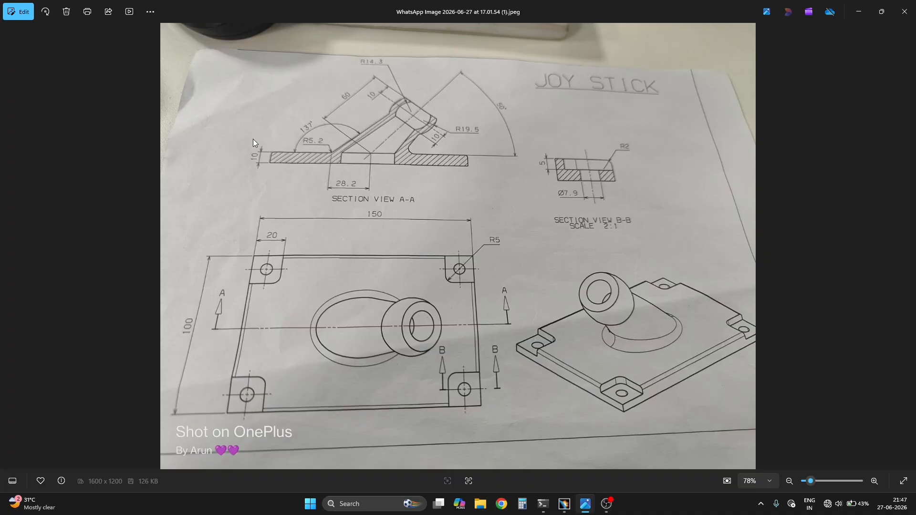
key("alt+Tab")
left_click(517, 30)
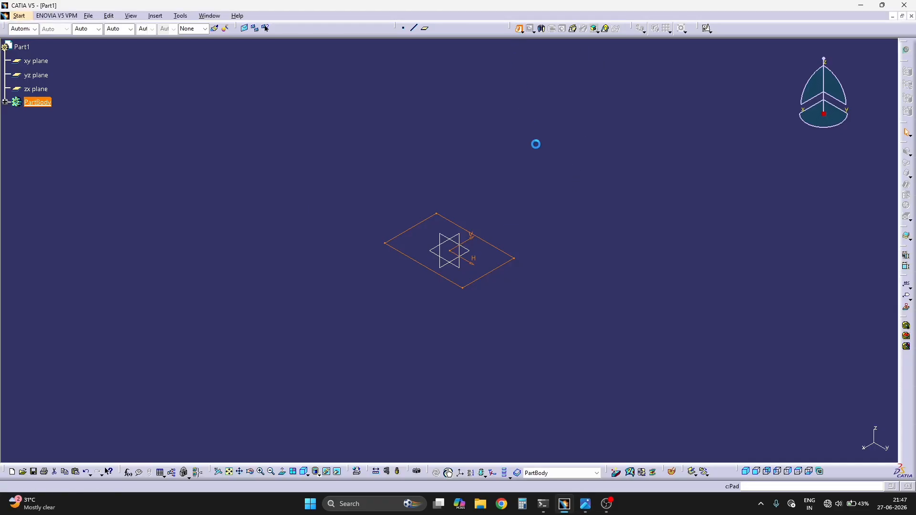
type("10")
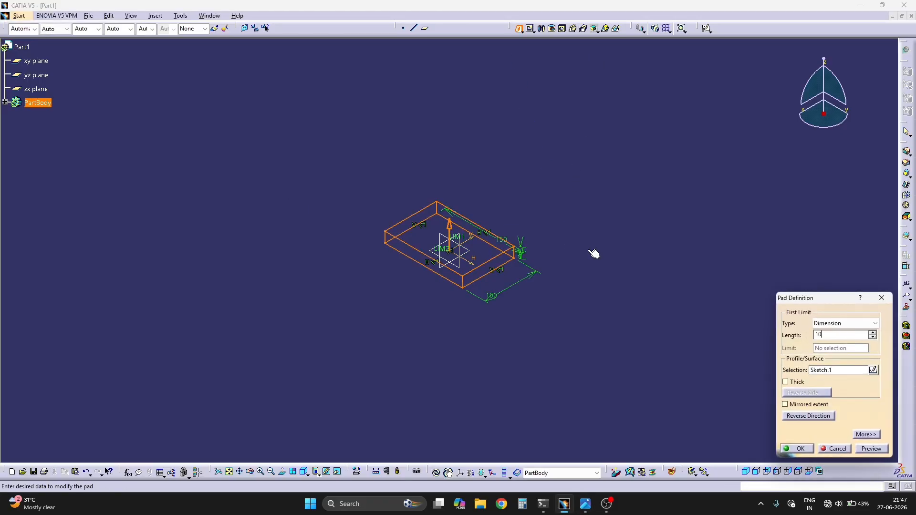
left_click(871, 449)
left_click(796, 449)
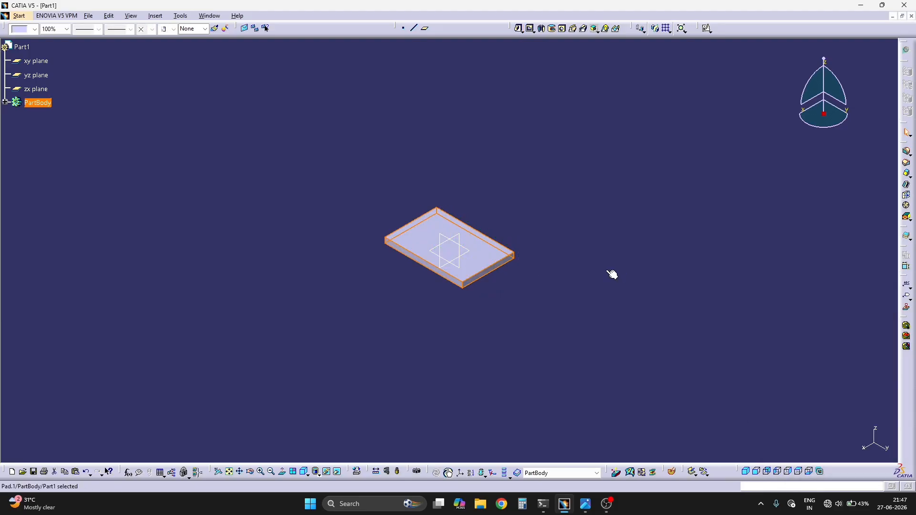
- Compare the extruded base plate with the joystick drawing and close the part without saving its changes
middle_click_drag(490, 286, 485, 243)
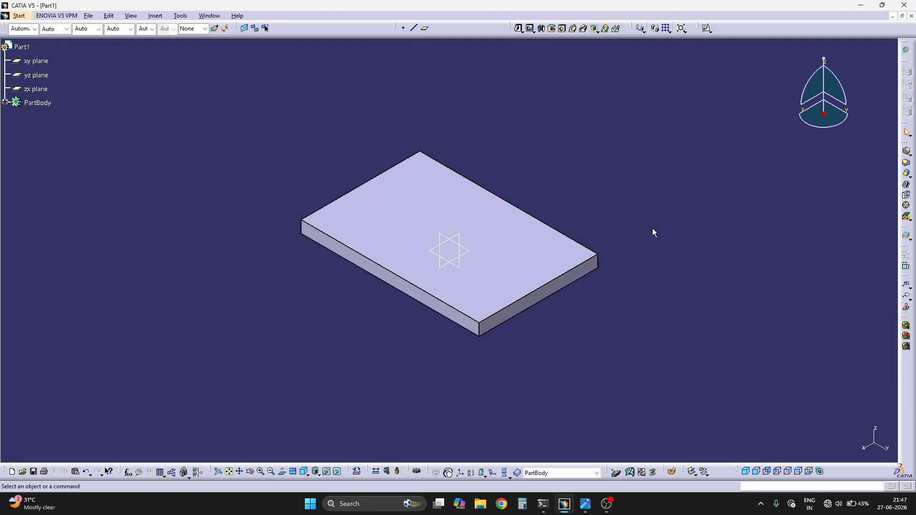
middle_click_drag(539, 256, 609, 248)
key("alt+Tab")
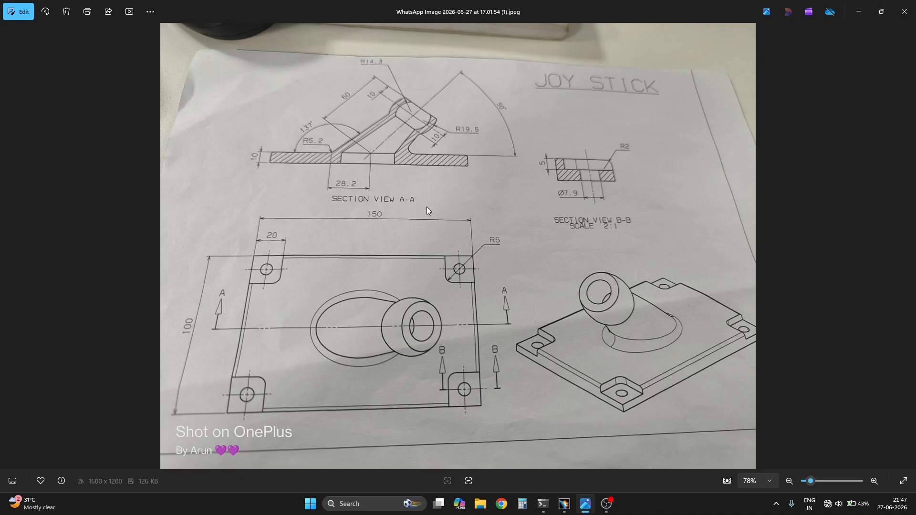
key("alt+Tab")
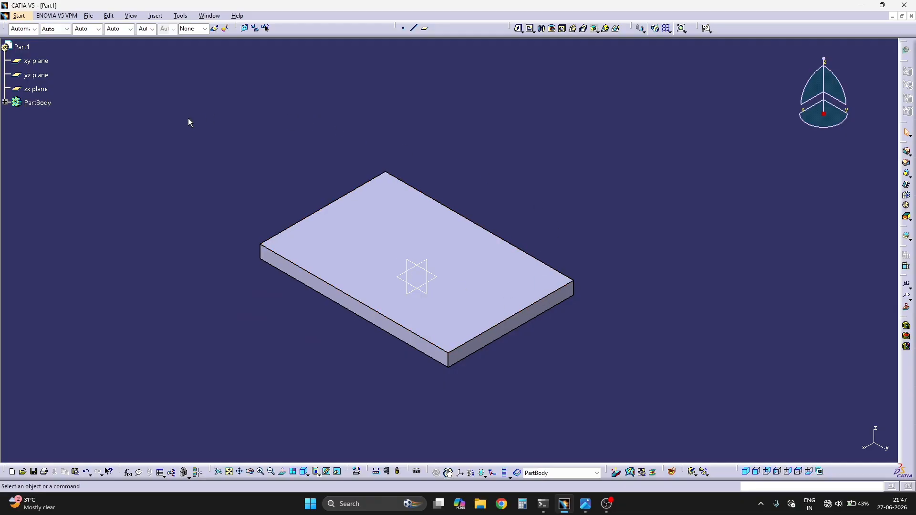
key("alt+Tab")
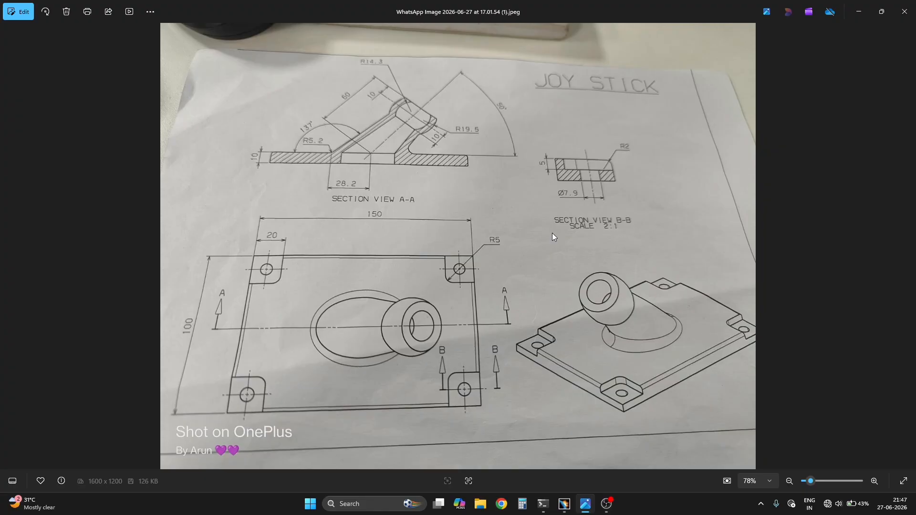
key("alt+Tab")
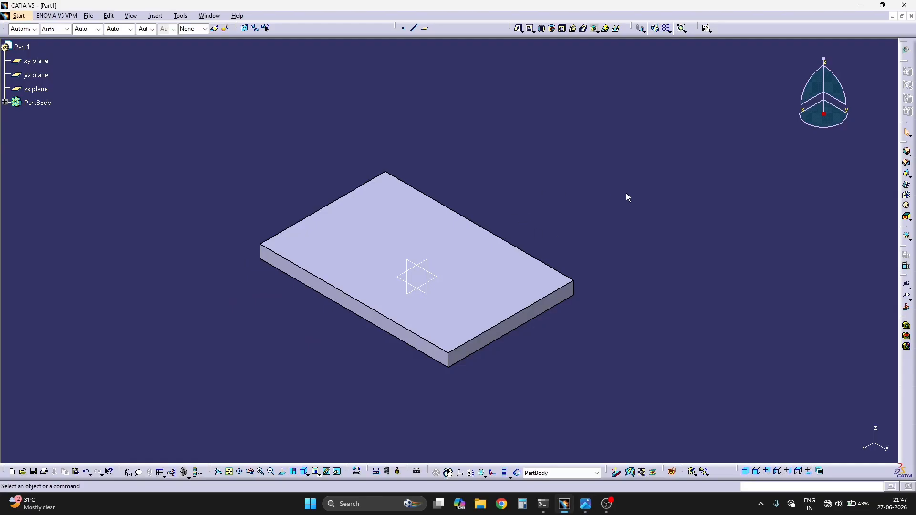
left_click(912, 16)
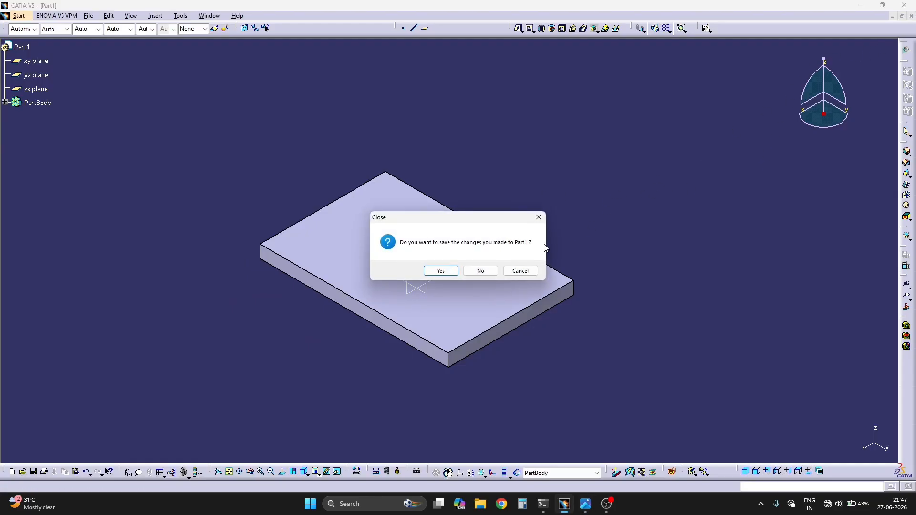
left_click(480, 271)
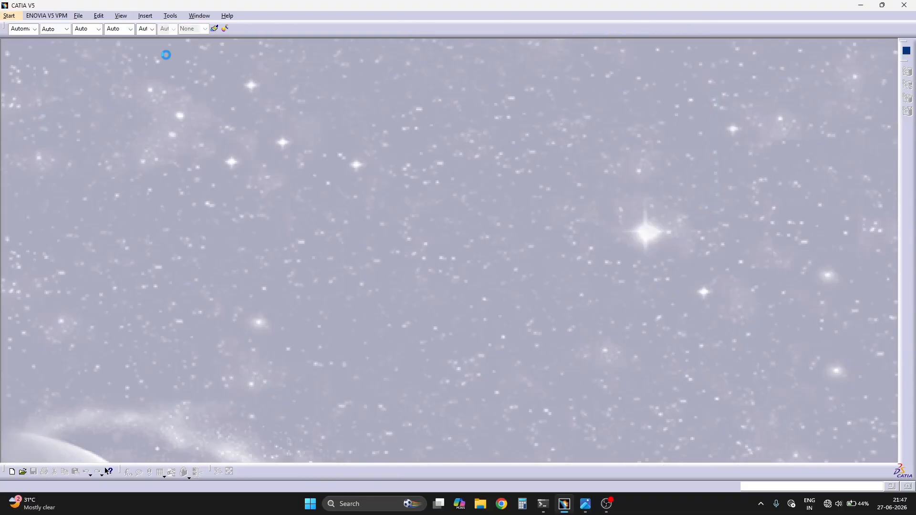
- Create a new Part Design part with the name Part1
left_click(9, 17)
mouse_move(49, 33)
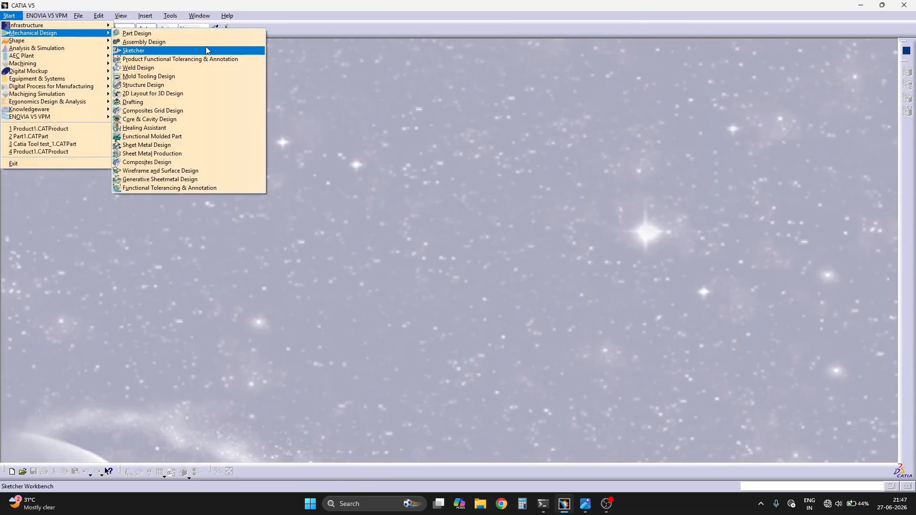
left_click(207, 34)
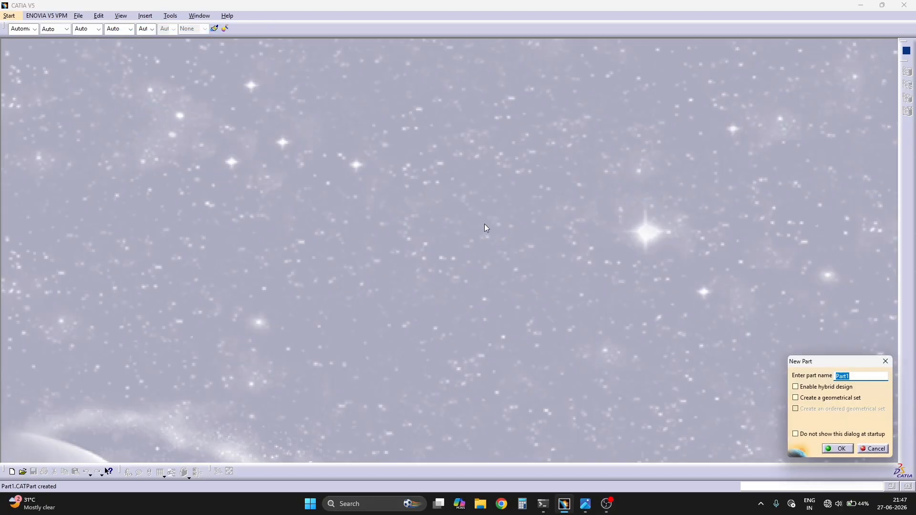
left_click(831, 451)
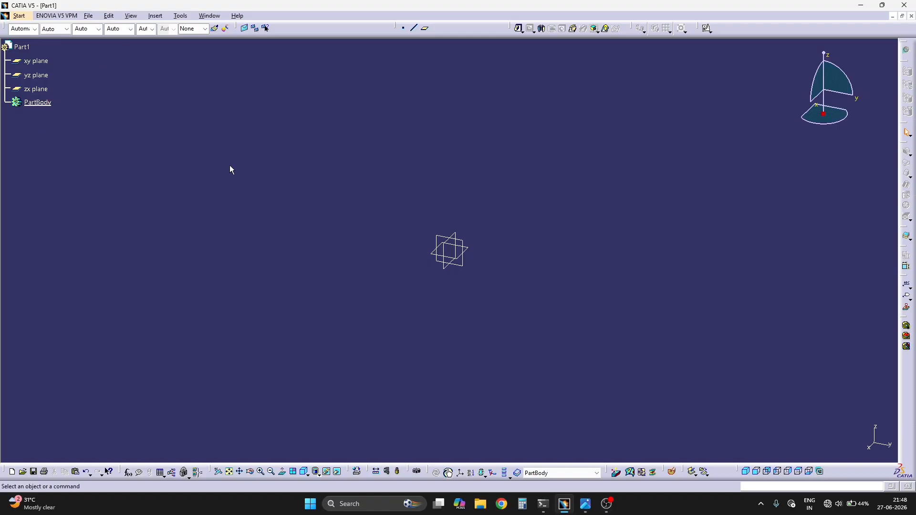
- Insert a geometrical set inside PartBody and delete that set from the tree
left_click(157, 15)
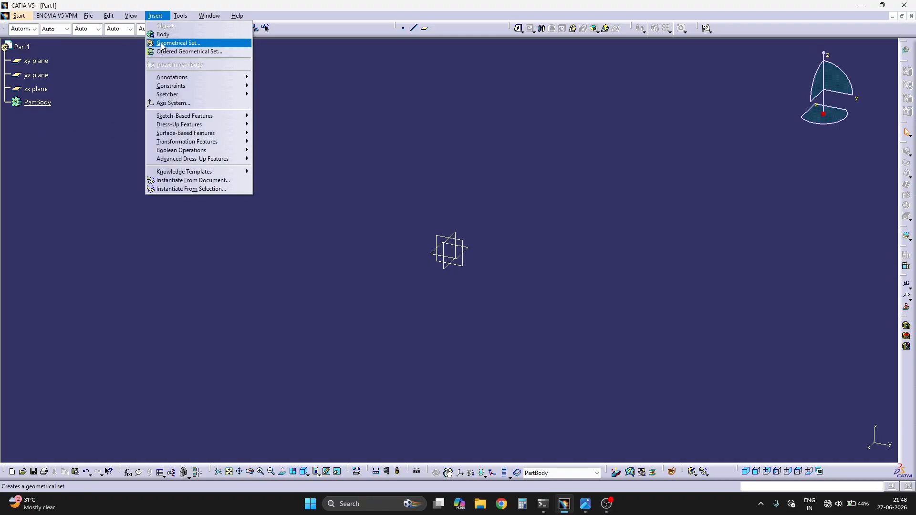
left_click(173, 44)
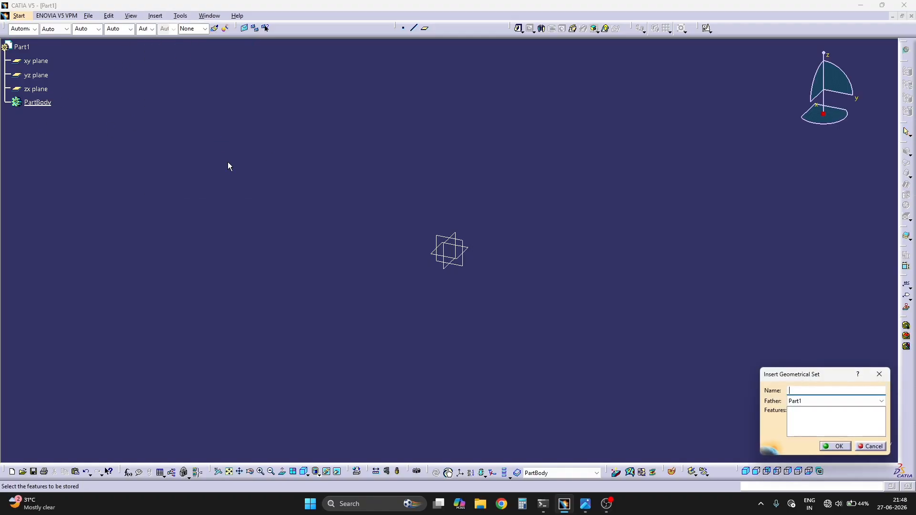
left_click(37, 103)
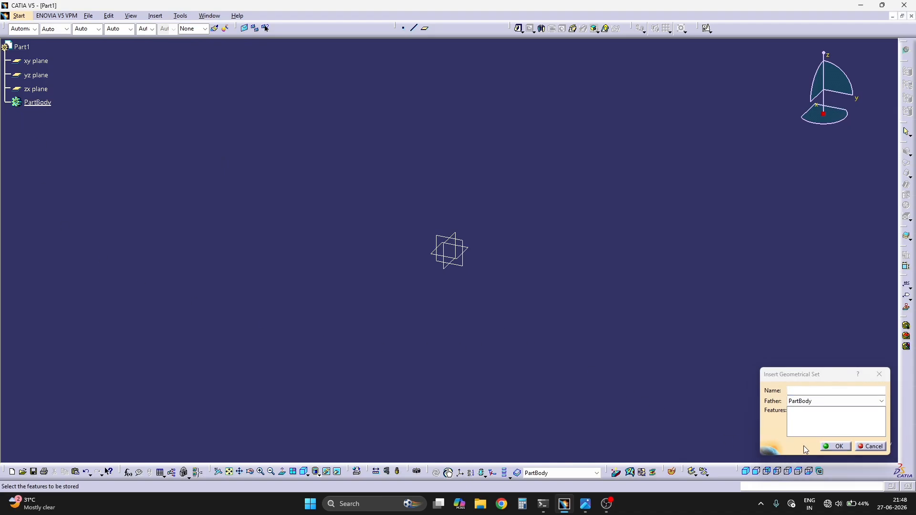
left_click(835, 446)
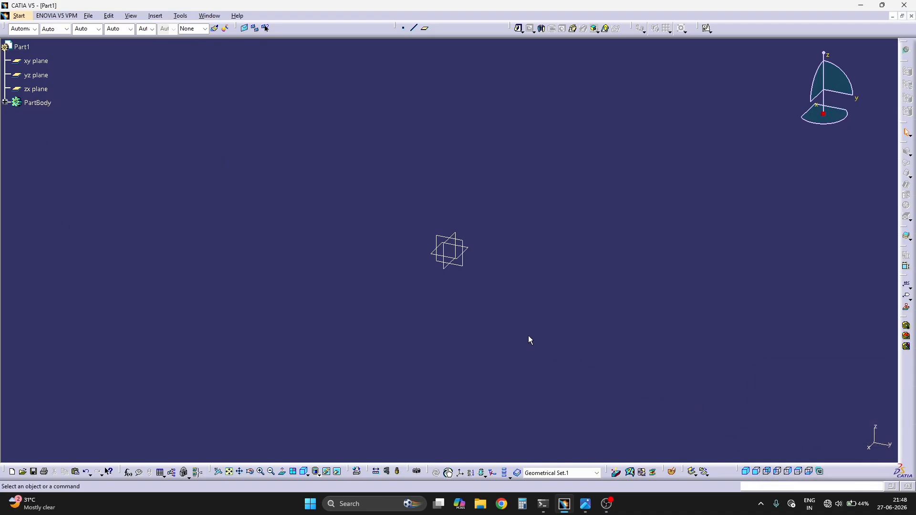
left_click(5, 102)
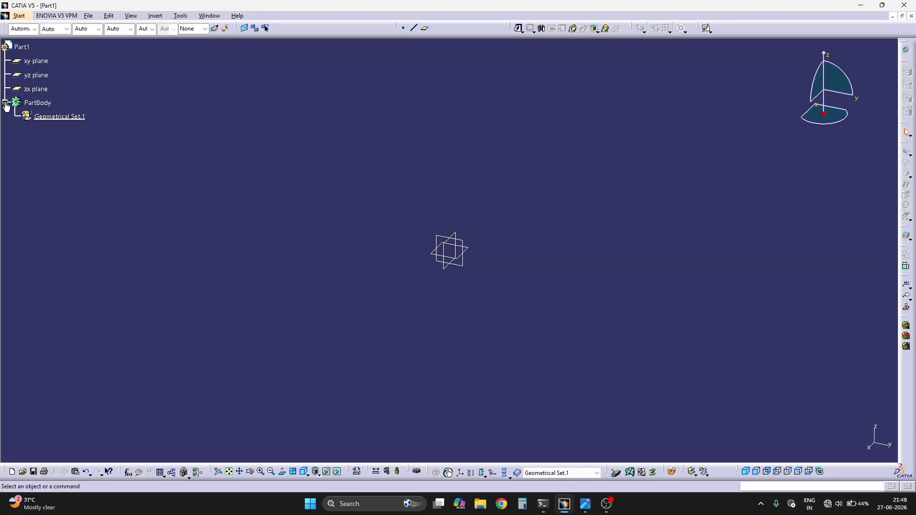
left_click(53, 117)
key("Delete")
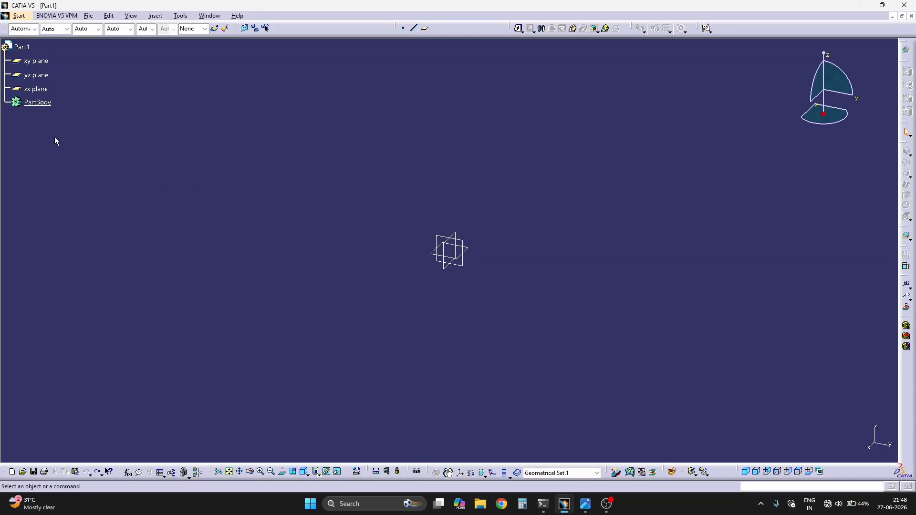
- Insert a geometrical set directly under Part1 and rename it All sketches
left_click(161, 20)
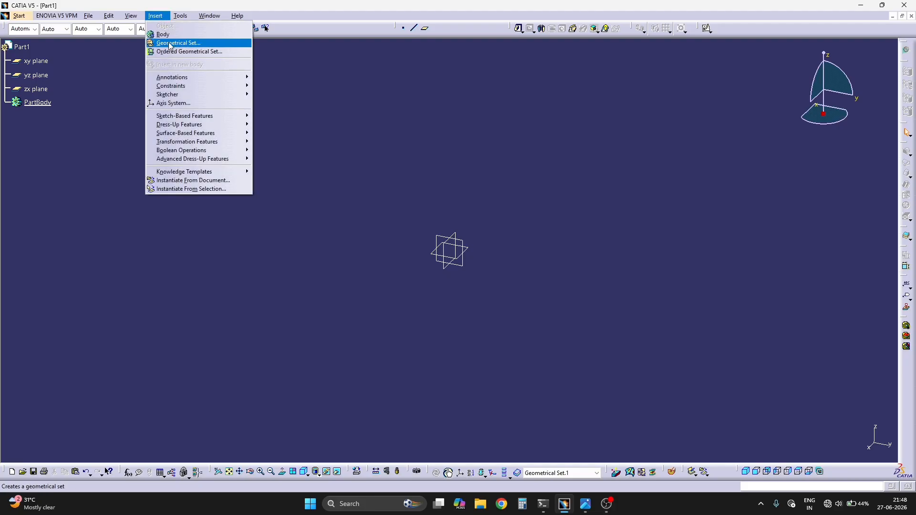
left_click(184, 43)
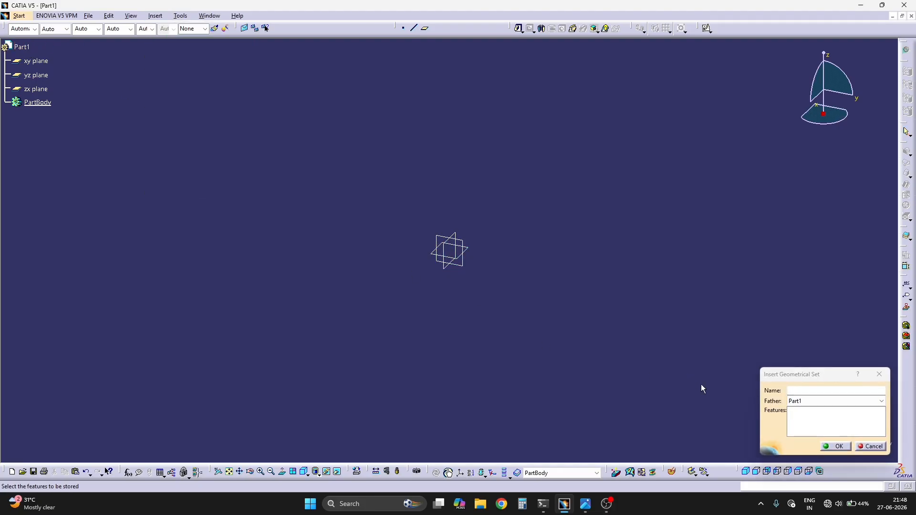
left_click(836, 447)
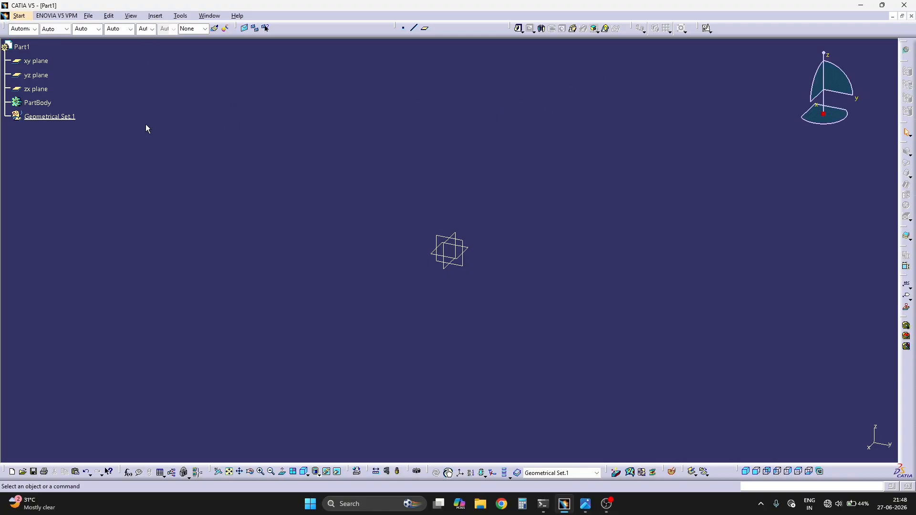
left_click(50, 116)
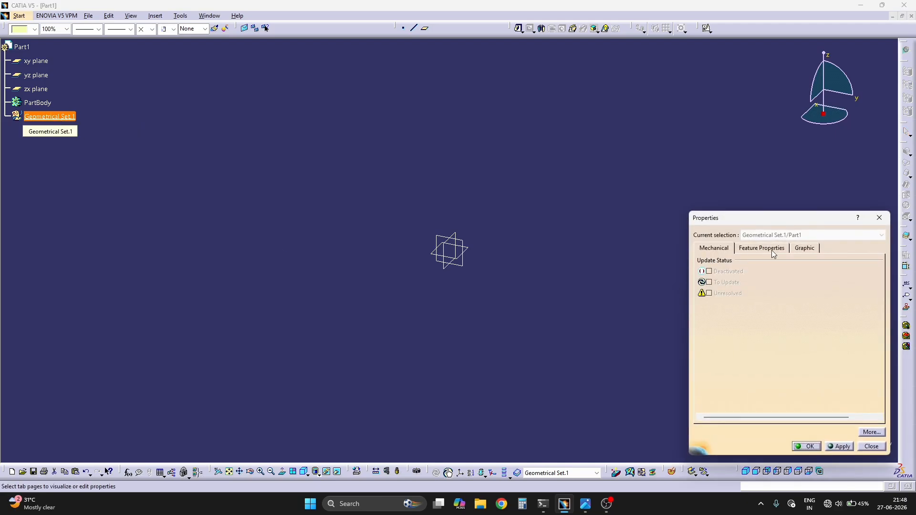
left_click(772, 250)
left_click_drag(789, 264, 711, 262)
type("All sket")
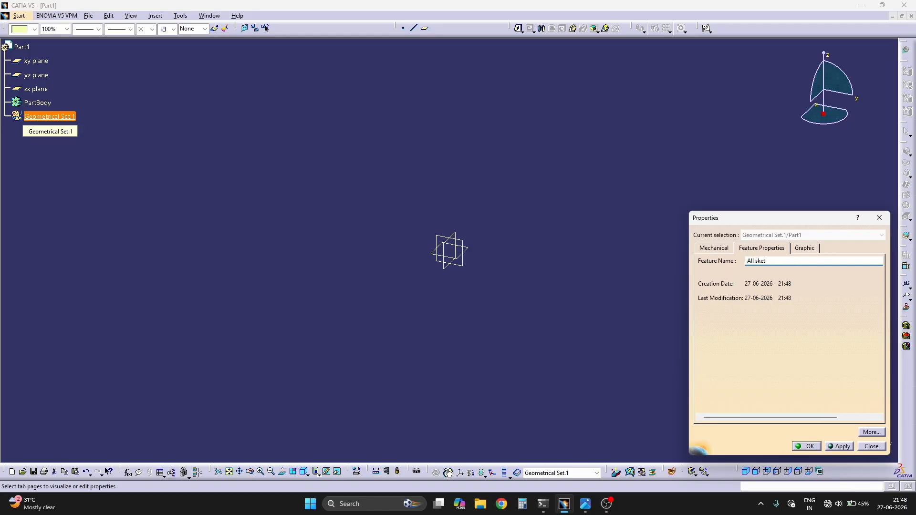
type("ches")
key("Return")
left_click(529, 263)
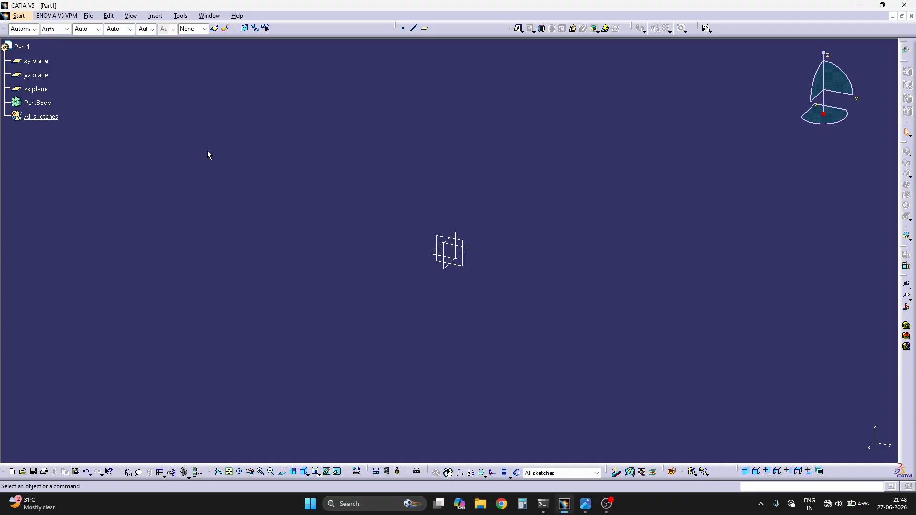
- Insert a second geometrical set with All sketches as its father and define it as the in-work object
left_click(162, 19)
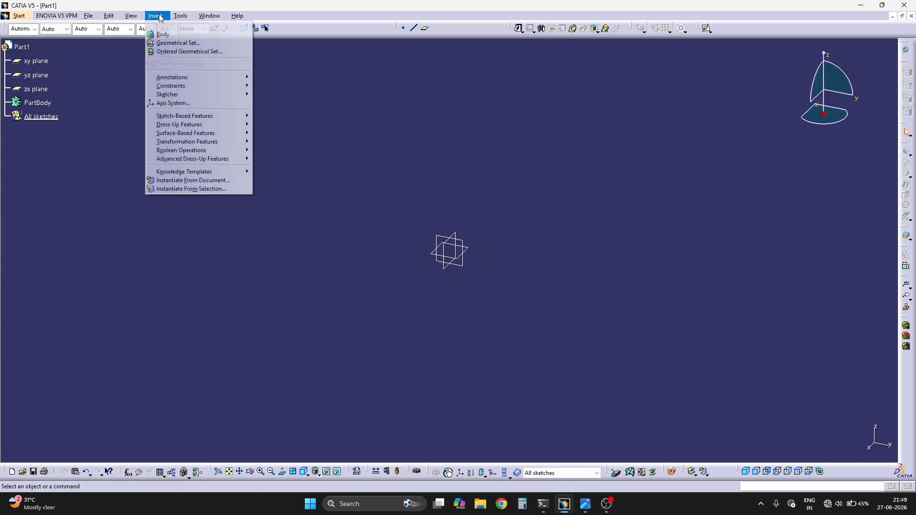
left_click(191, 49)
left_click(56, 118)
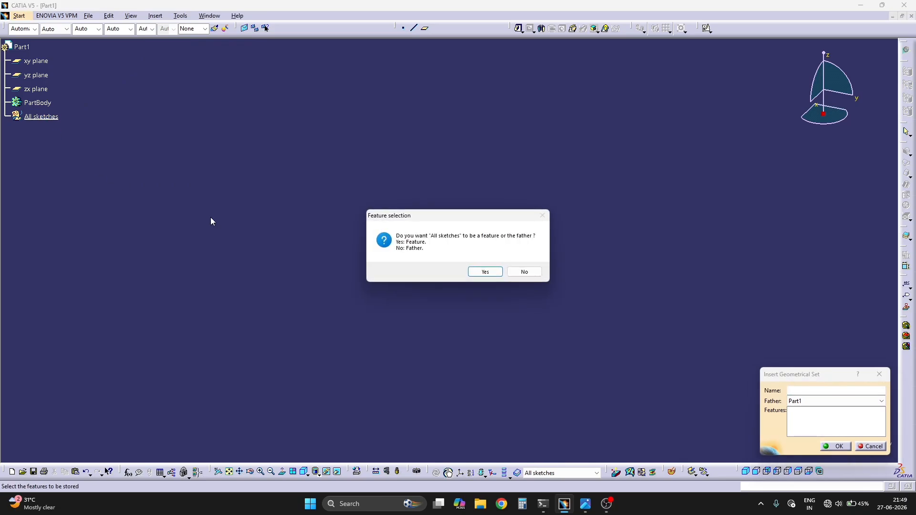
left_click(525, 273)
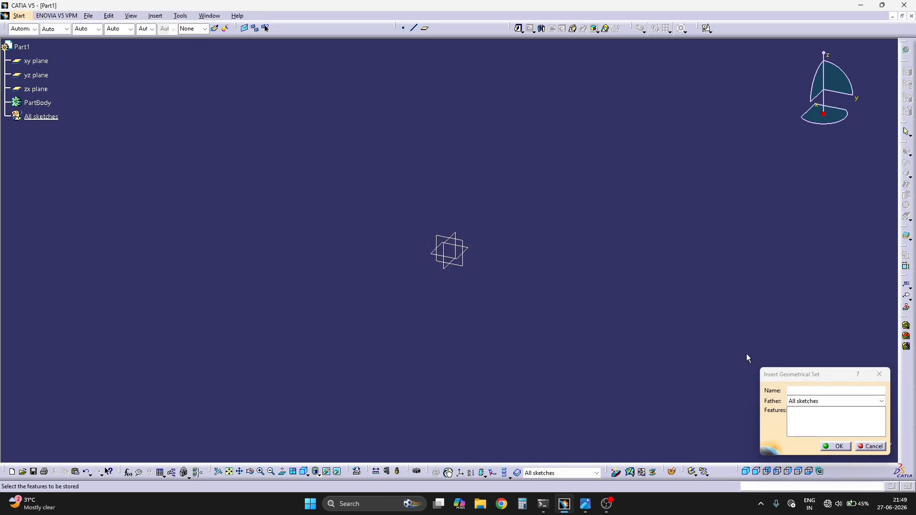
left_click(836, 447)
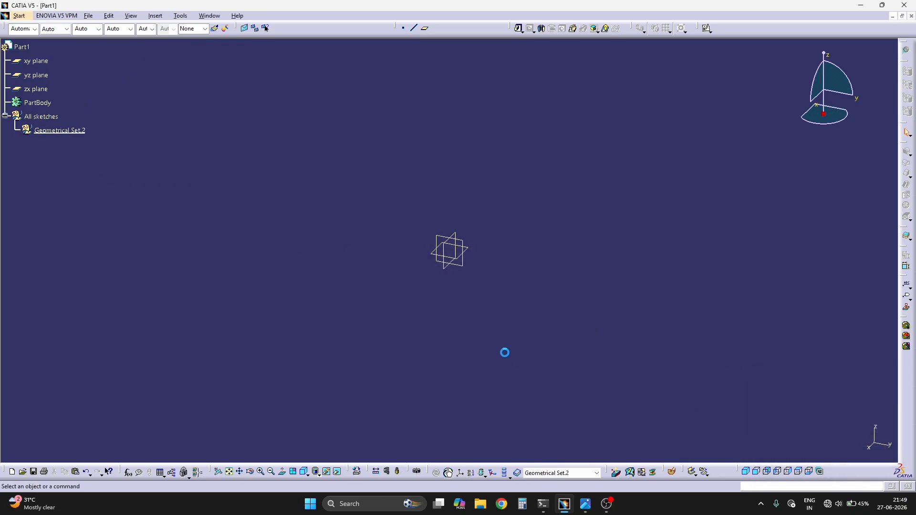
right_click(64, 130)
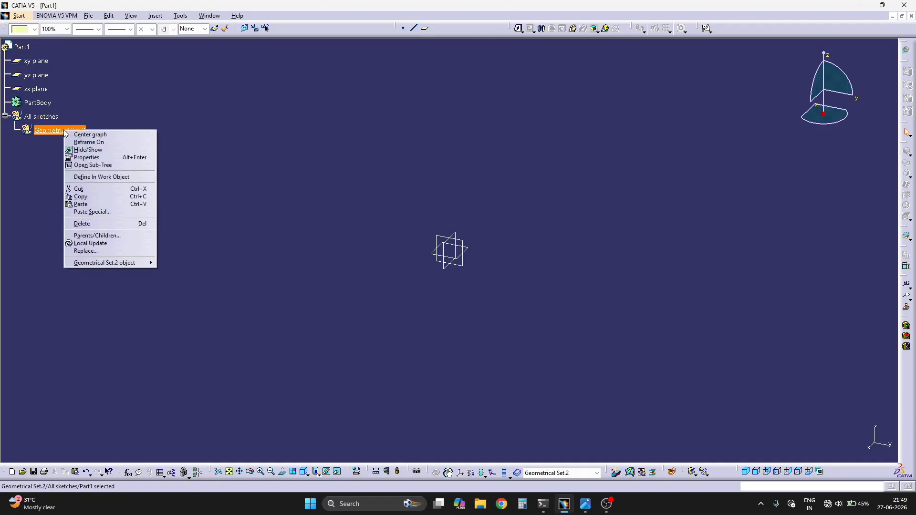
left_click(108, 177)
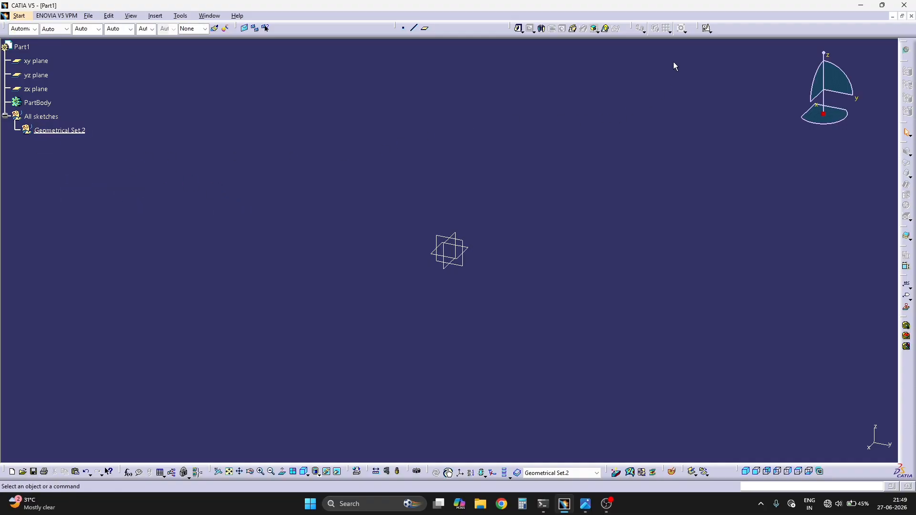
left_click(707, 28)
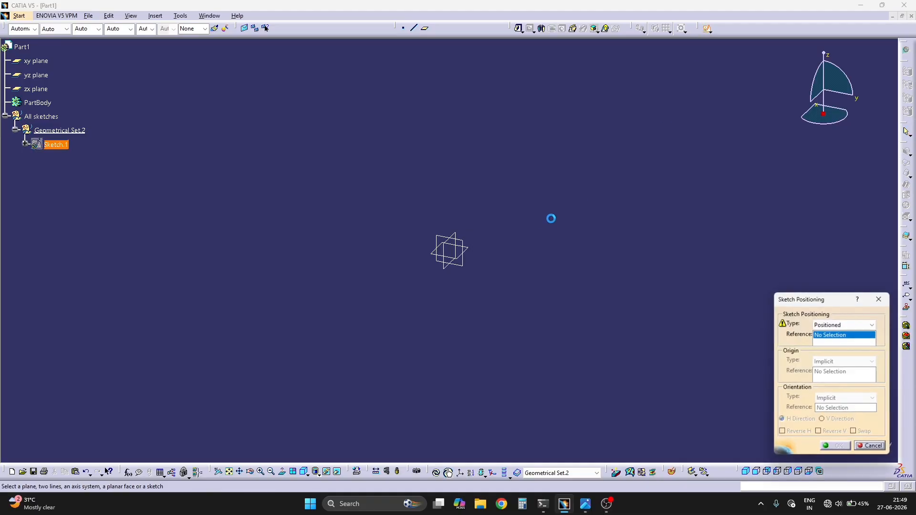
left_click(474, 250)
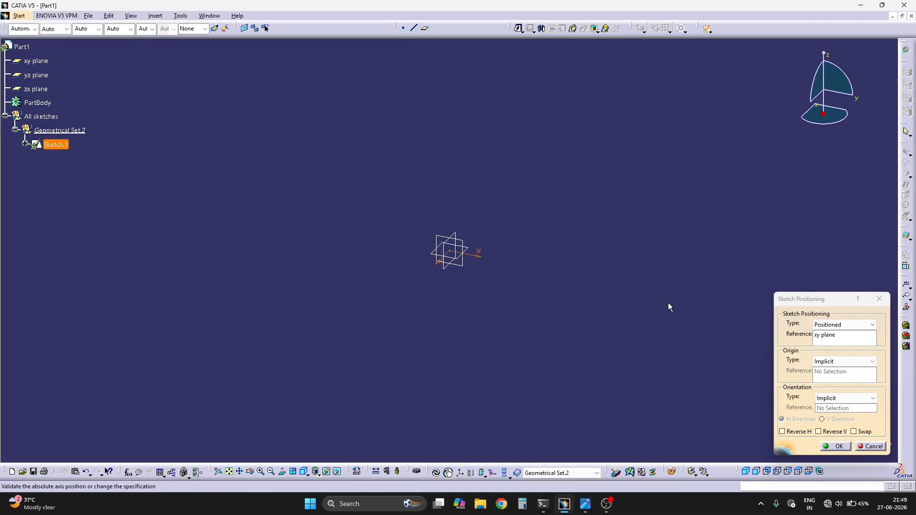
left_click(871, 444)
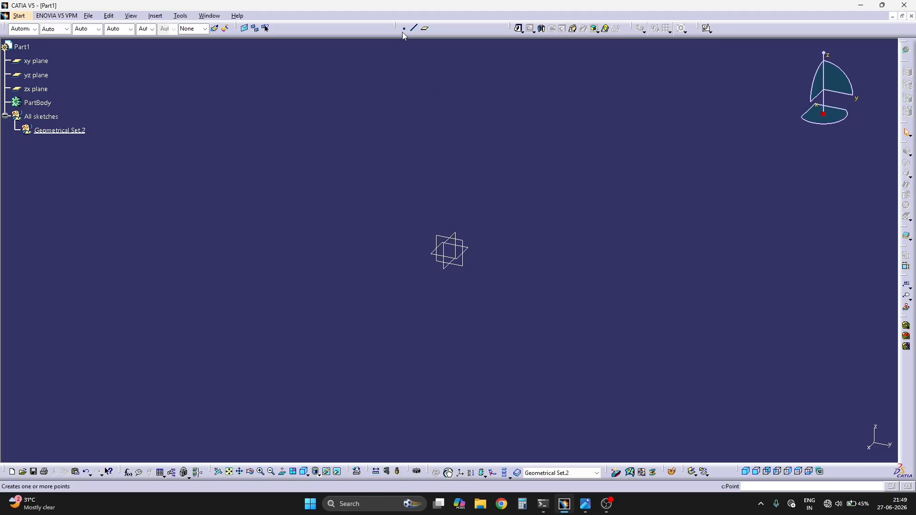
- Define All sketches as the in-work object and create a coordinates point at X 0, Y 0, Z 0 mm
left_click(42, 117)
right_click(45, 116)
key("Escape")
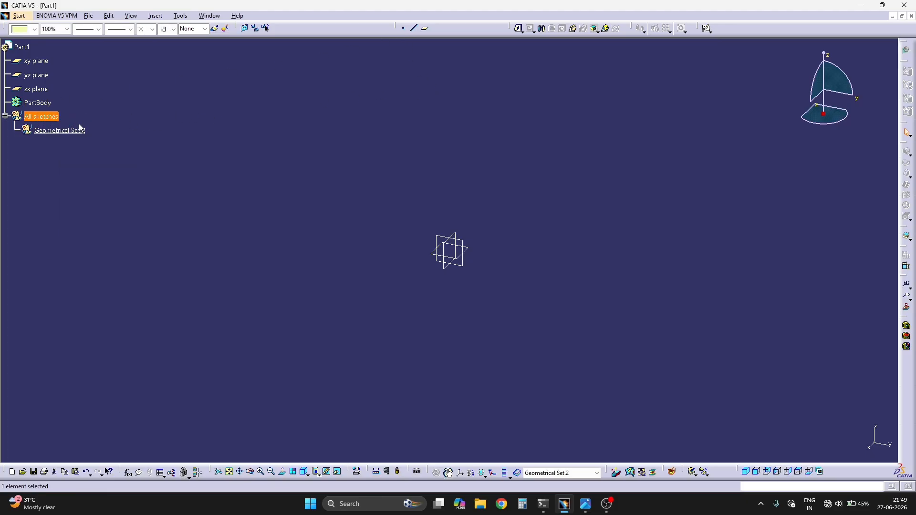
right_click(45, 118)
left_click(103, 162)
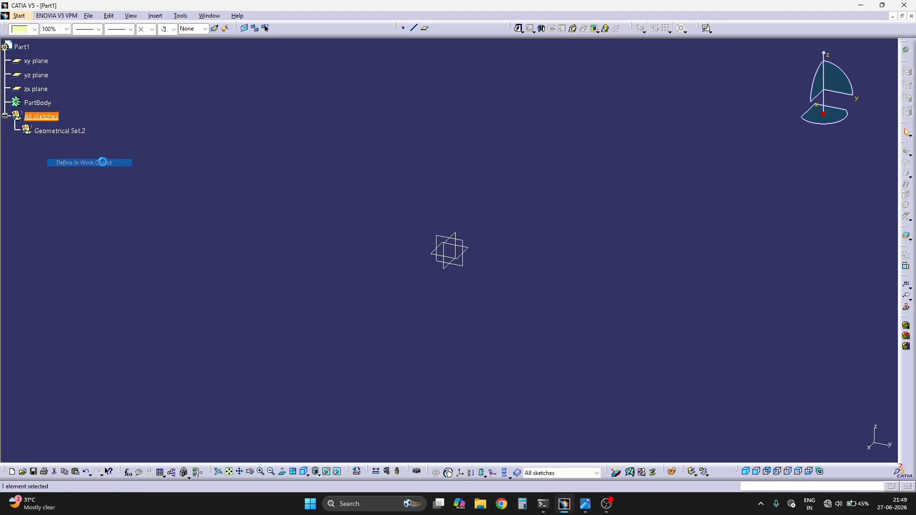
left_click(404, 28)
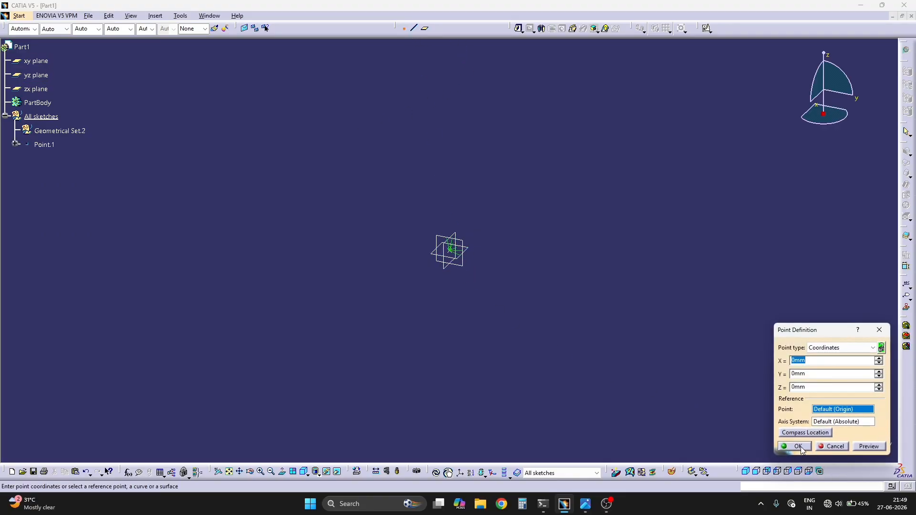
left_click(797, 446)
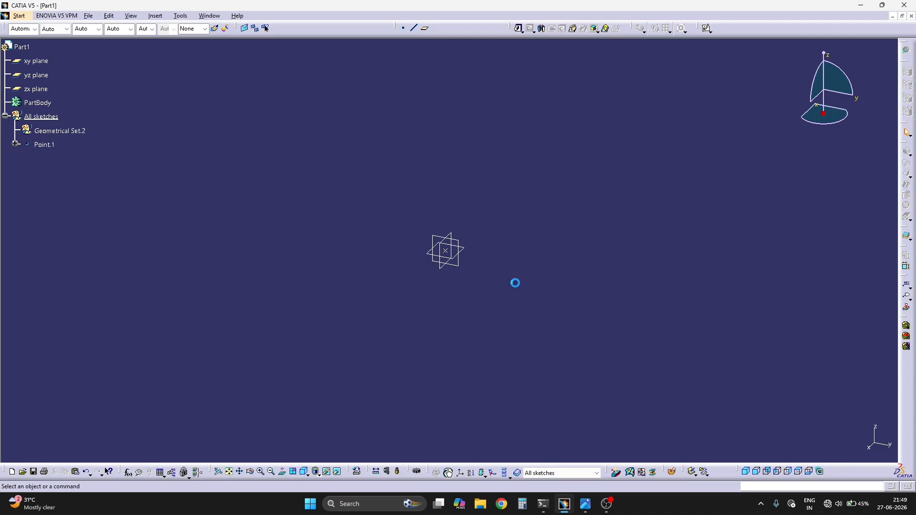
- Define Geometrical Set.2 as the in-work object and switch the in-work object back to All sketches
right_click(56, 132)
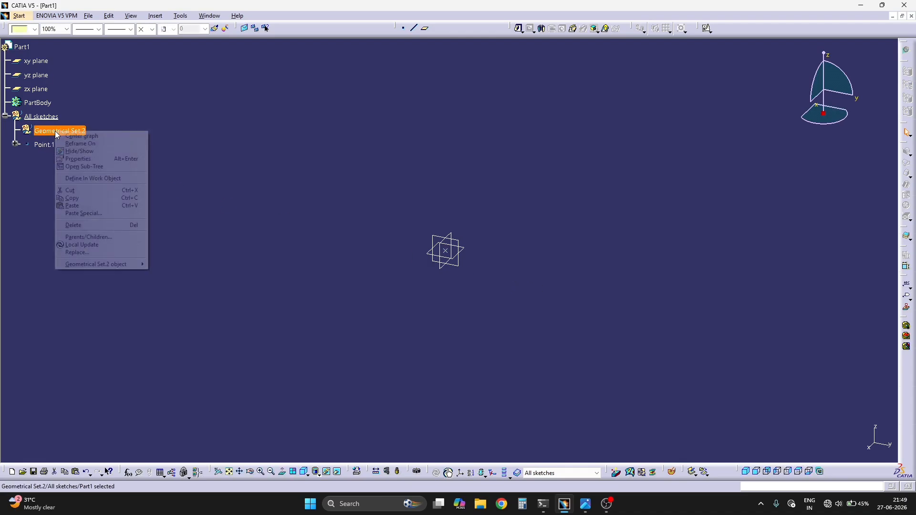
left_click(95, 179)
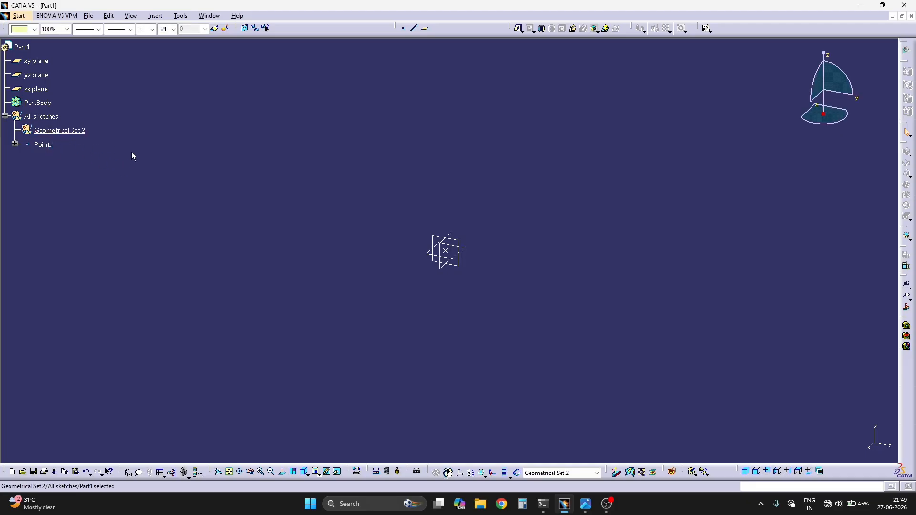
left_click(45, 144)
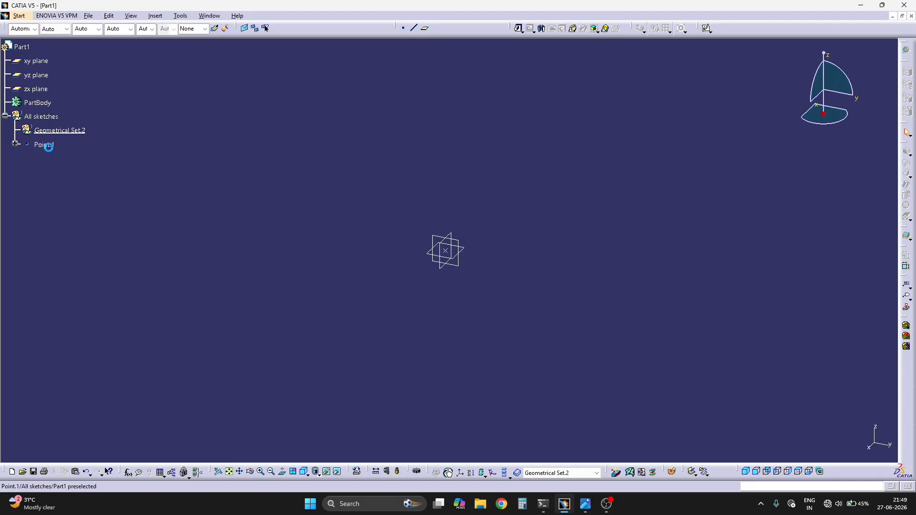
left_click(162, 152)
right_click(42, 118)
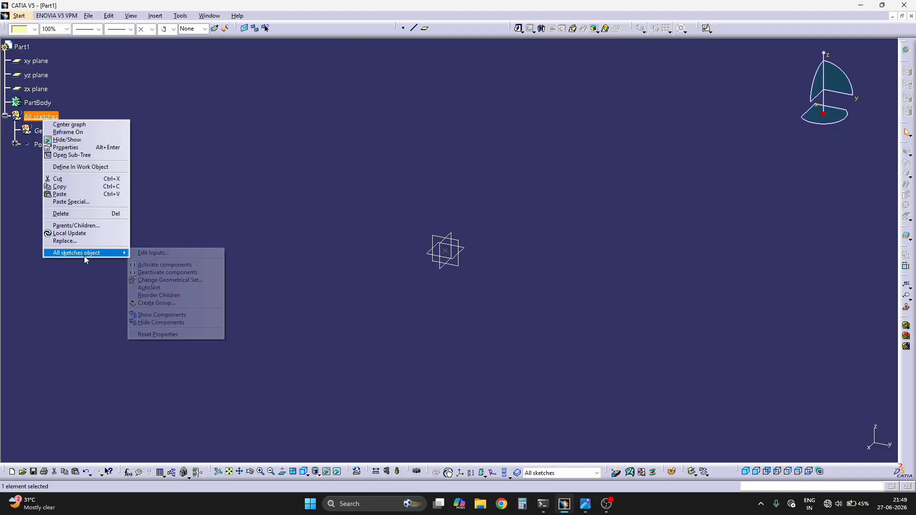
left_click(81, 167)
- Reorder the children of All sketches so that Point.1 comes before Geometrical Set.2
left_click(40, 116)
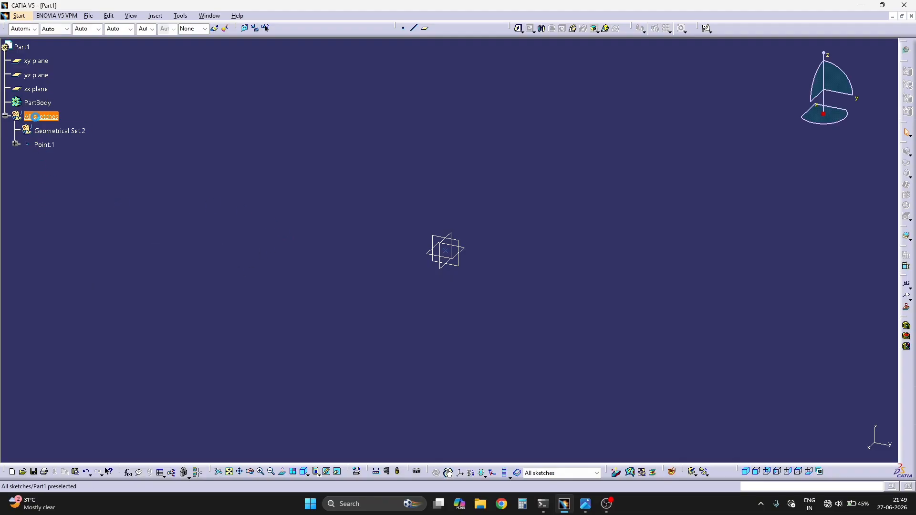
right_click(37, 117)
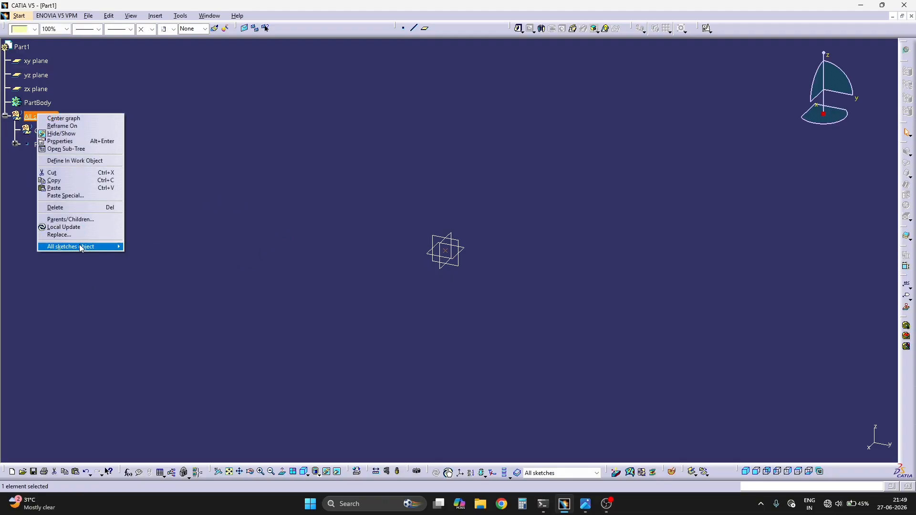
mouse_move(80, 247)
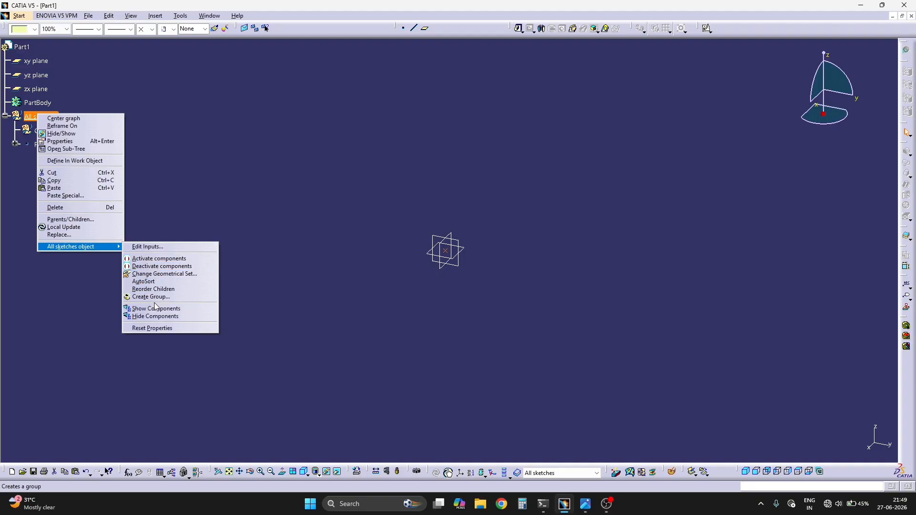
left_click(152, 289)
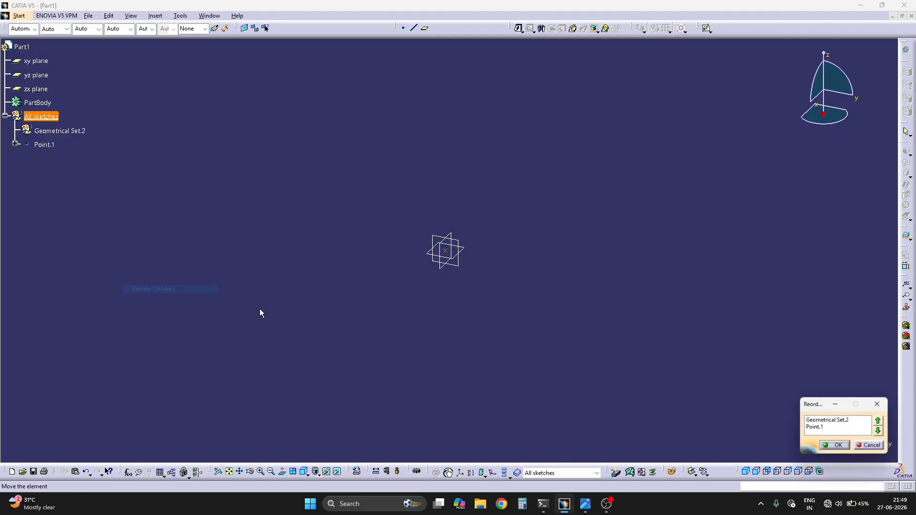
left_click(855, 428)
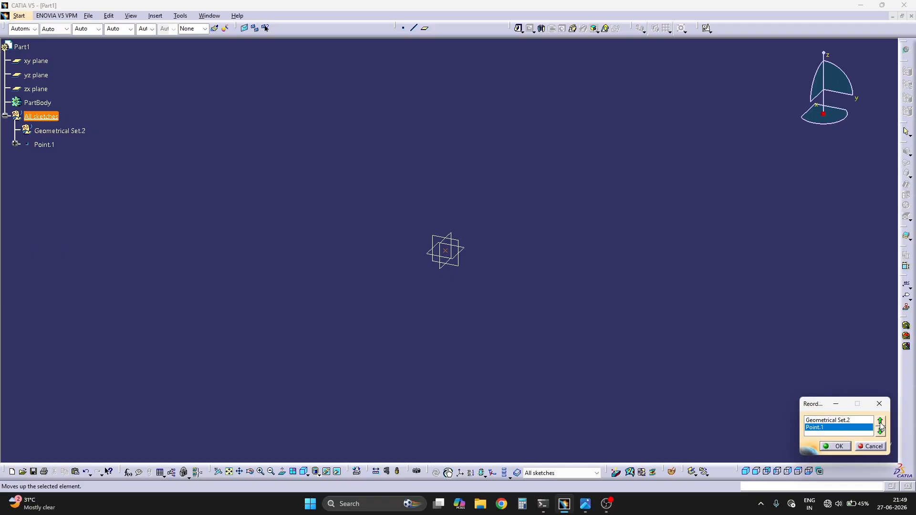
left_click(880, 421)
left_click(836, 446)
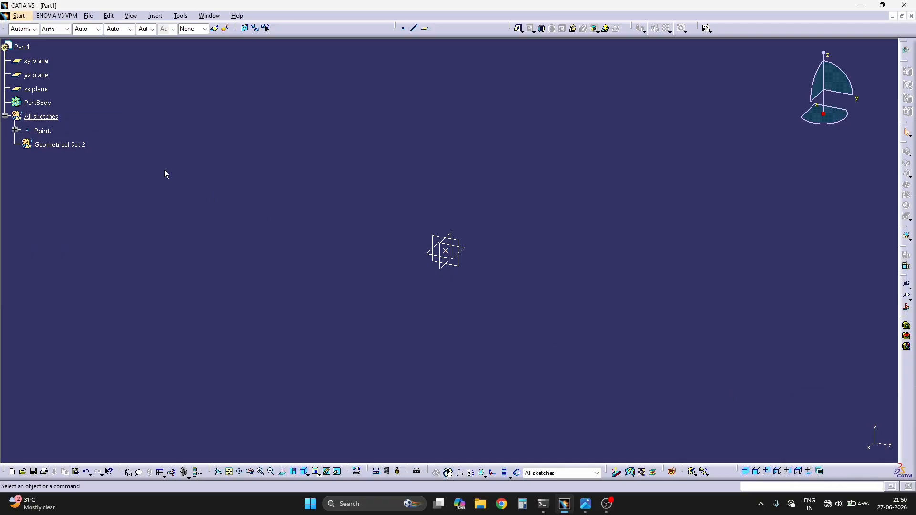
- Define Geometrical Set.2 inside All sketches as the in-work object
left_click(60, 144)
right_click(63, 144)
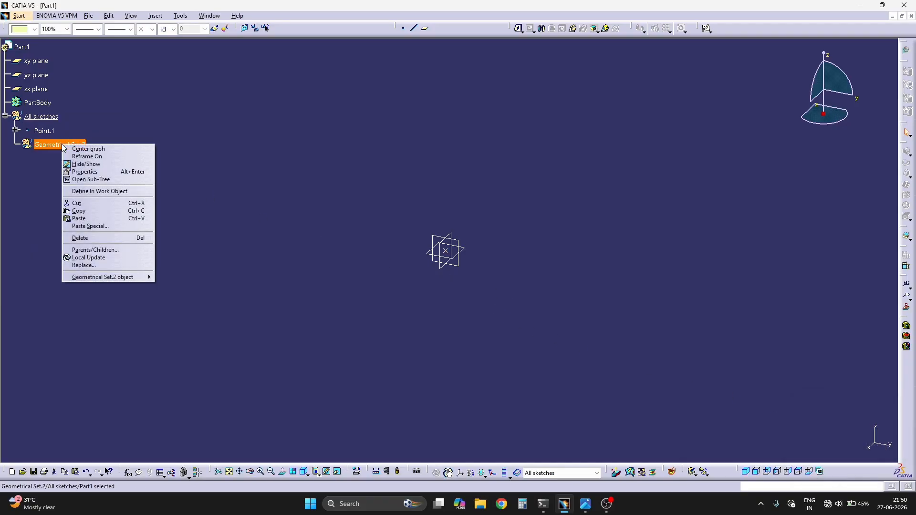
left_click(99, 191)
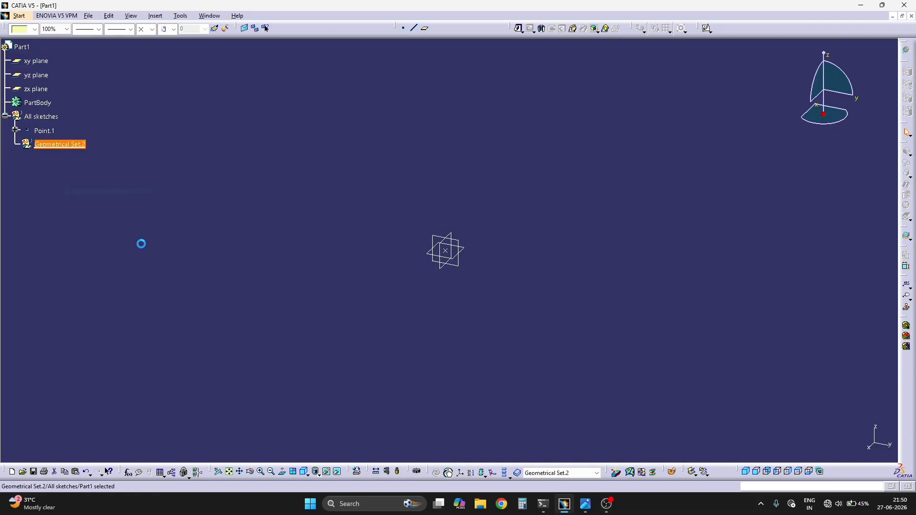
- Create a positioned sketch on the xy plane with its origin projected from Point.1, the axes swapped and V reversed
left_click(707, 28)
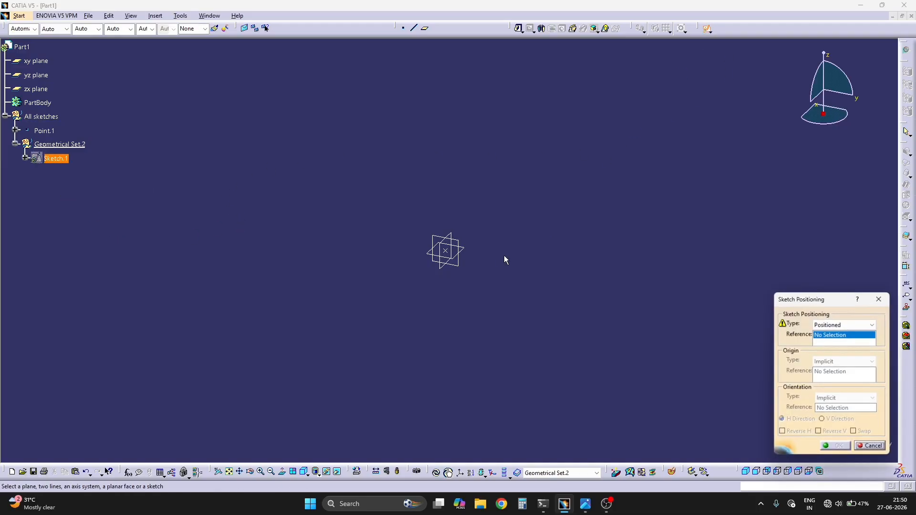
left_click(470, 251)
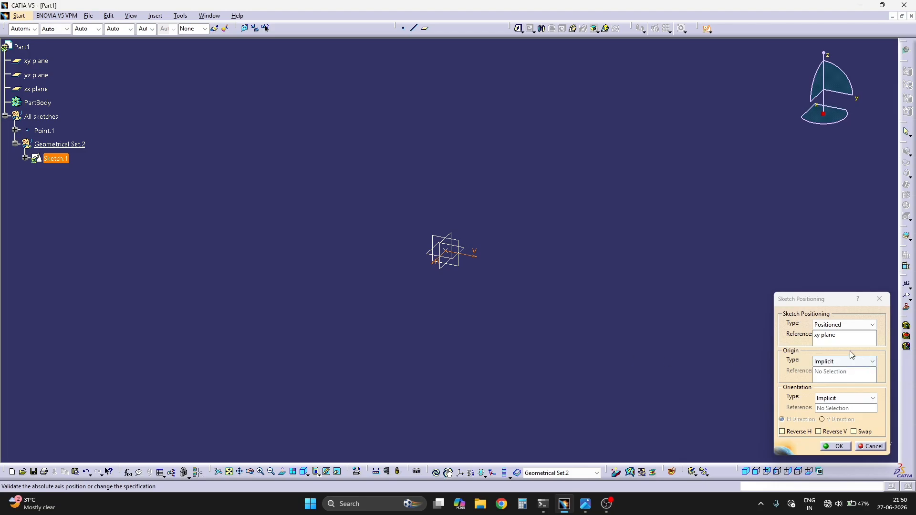
left_click(834, 360)
left_click(823, 386)
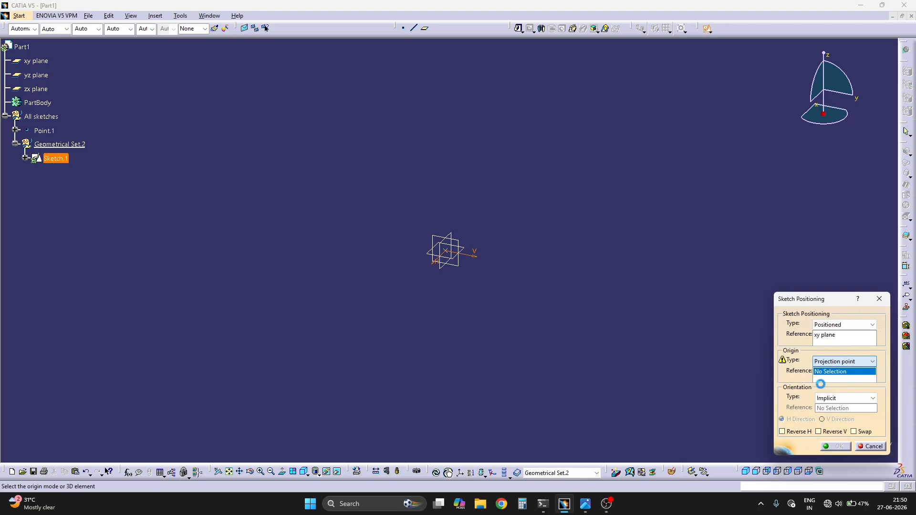
left_click(451, 254)
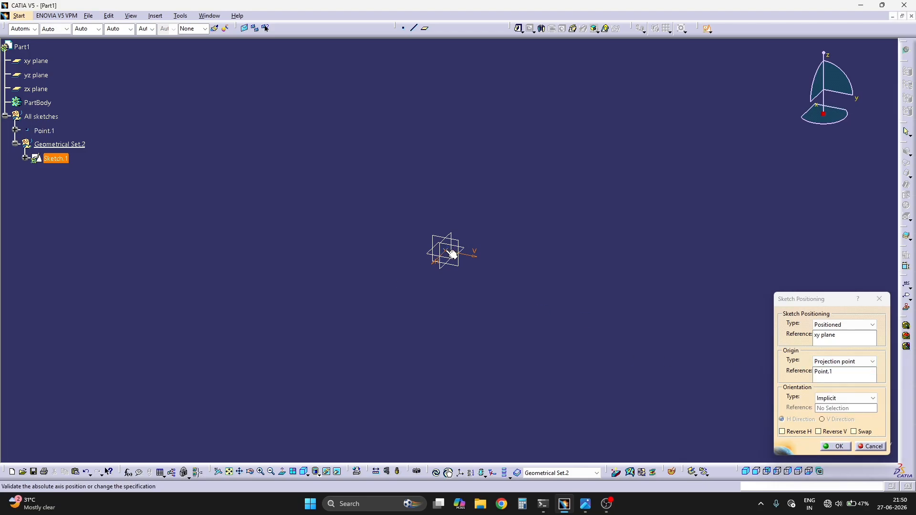
left_click(868, 432)
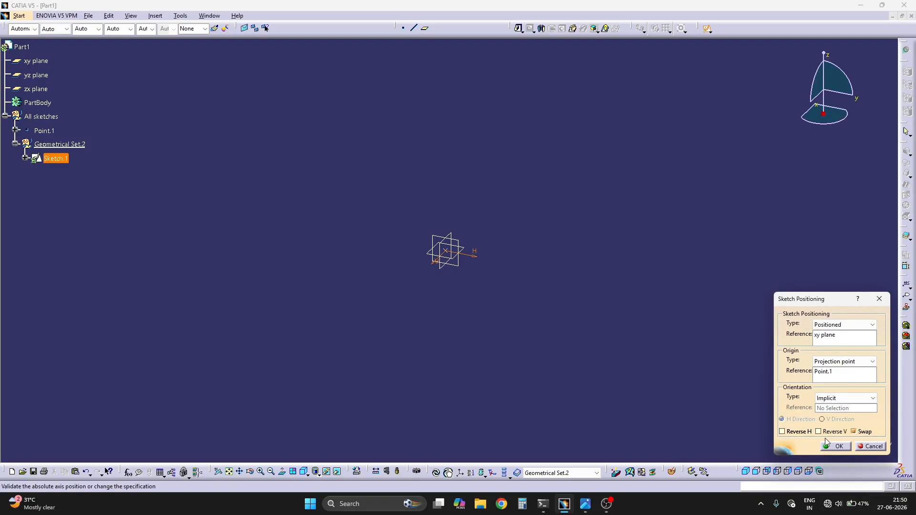
left_click(830, 436)
left_click(836, 446)
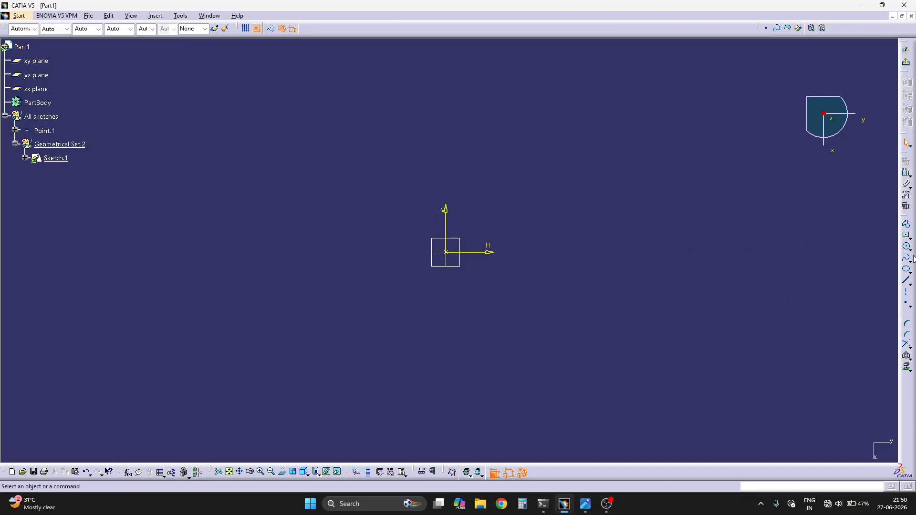
- Sketch a centered rectangle about 140 mm wide and 100 mm high around the sketch origin
left_click(906, 235)
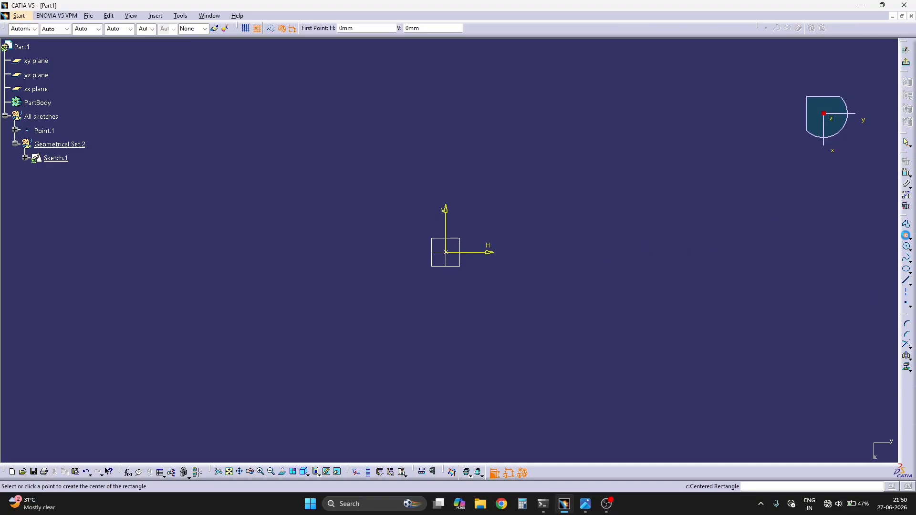
left_click(446, 252)
left_click(264, 126)
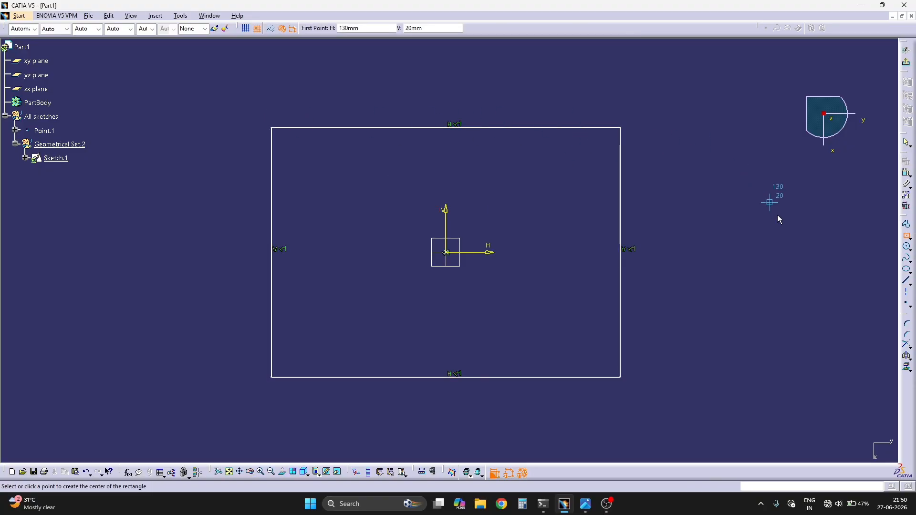
- Constrain the rectangle's horizontal length to 180 mm
left_click(906, 173)
left_click(572, 127)
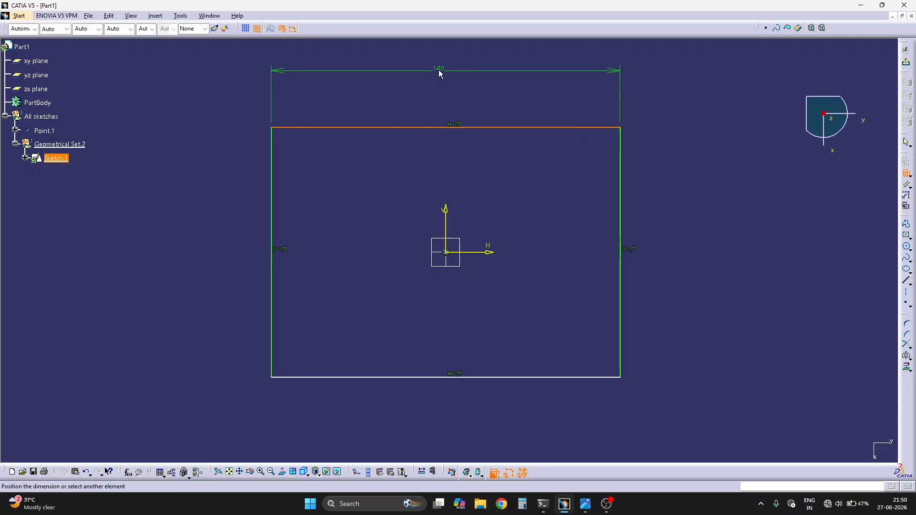
left_click(432, 74)
double_click(432, 74)
type("180")
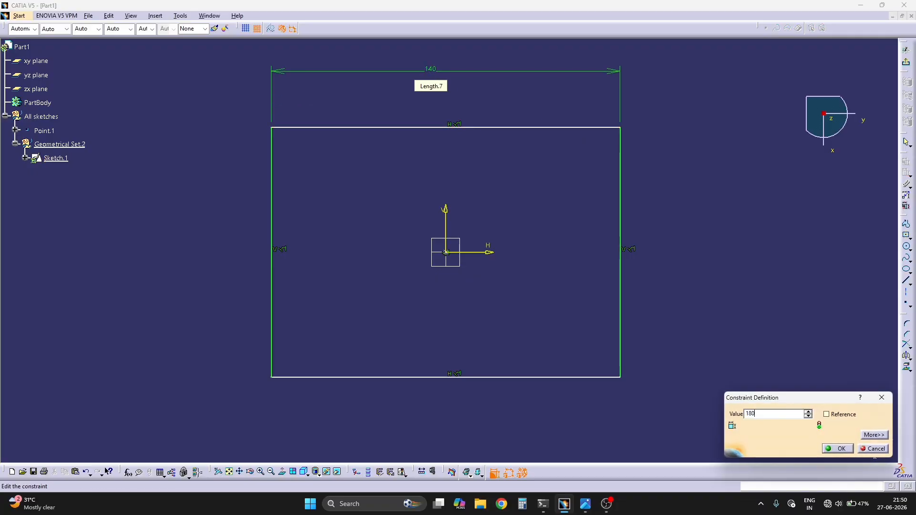
key("Return")
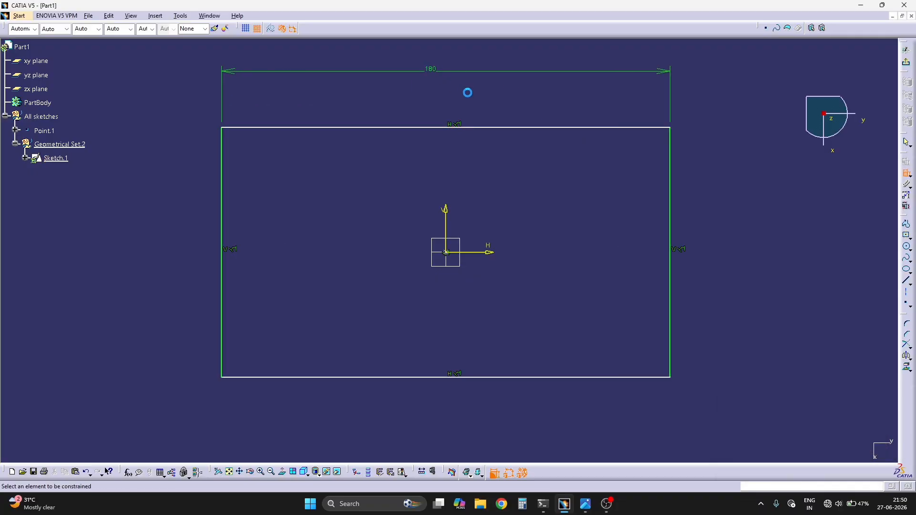
- Dimension the rectangle's vertical side and exit the sketch
left_click(671, 328)
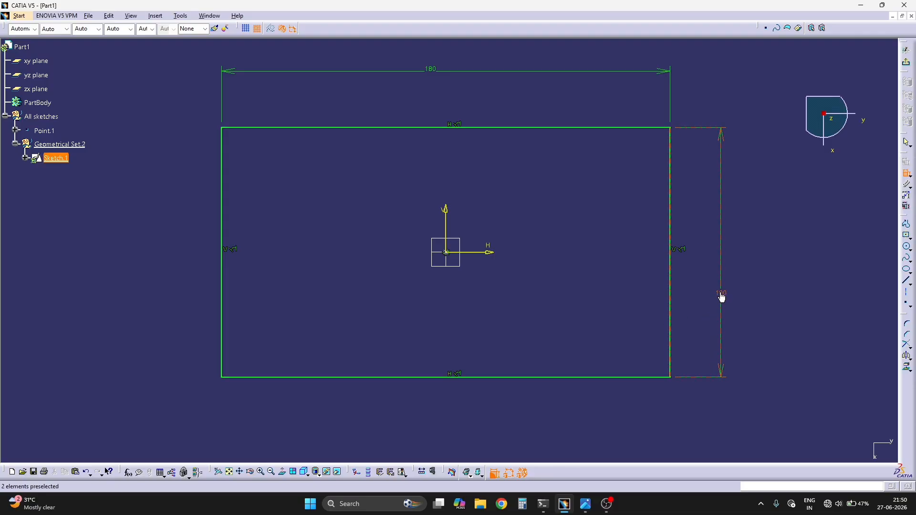
left_click(721, 297)
middle_click_drag(655, 260, 661, 288)
key("Escape")
left_click(909, 63)
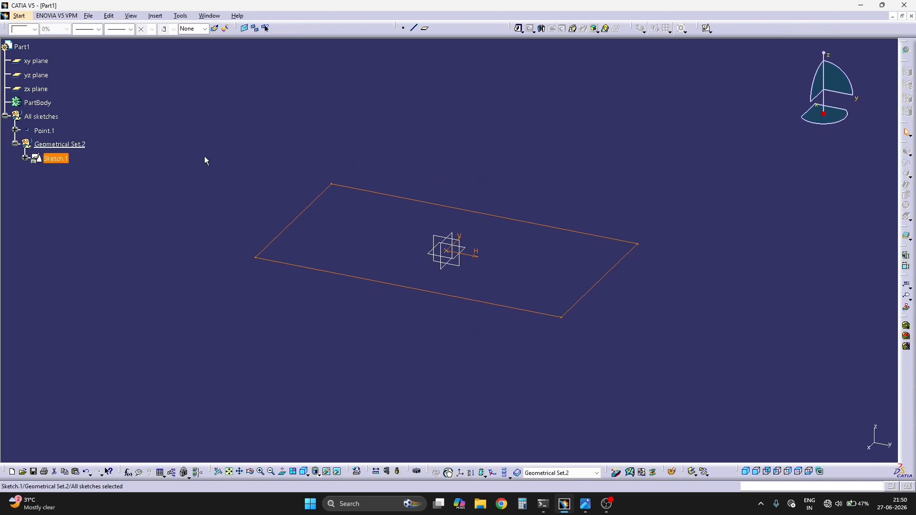
- Collapse Geometrical Set.2 in the tree, insert a new body into the part and rename the body Base Plate
left_click(15, 143)
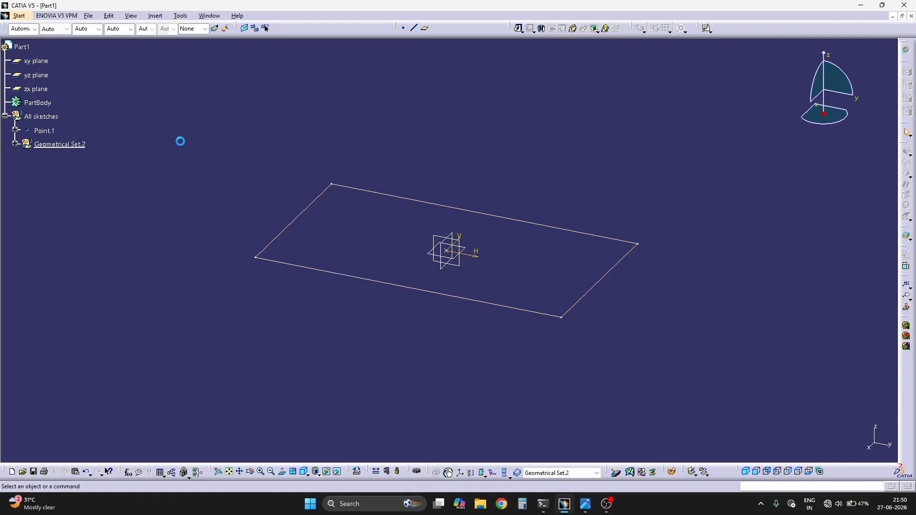
left_click(155, 16)
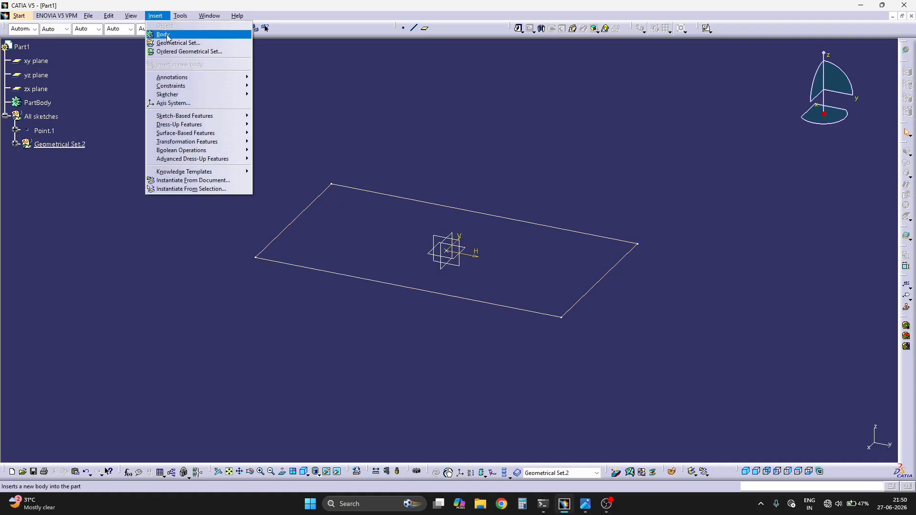
left_click(169, 33)
left_click(527, 273)
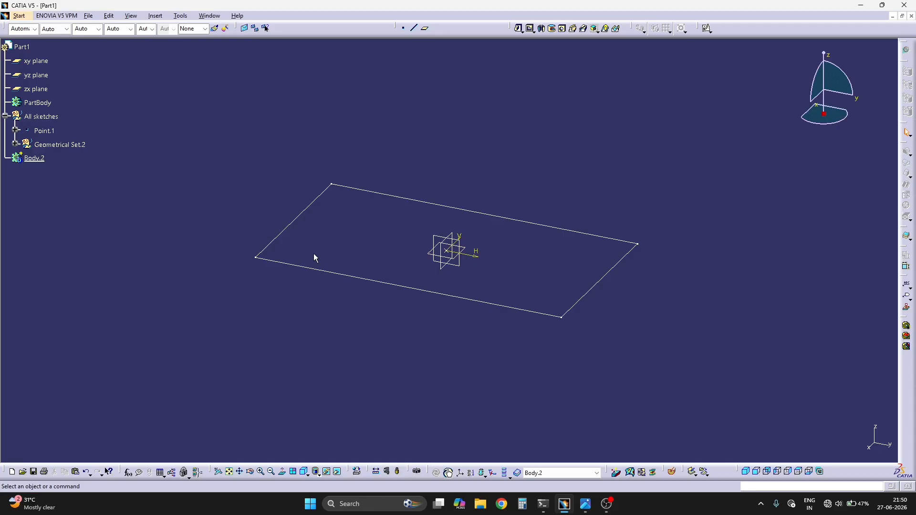
right_click(34, 159)
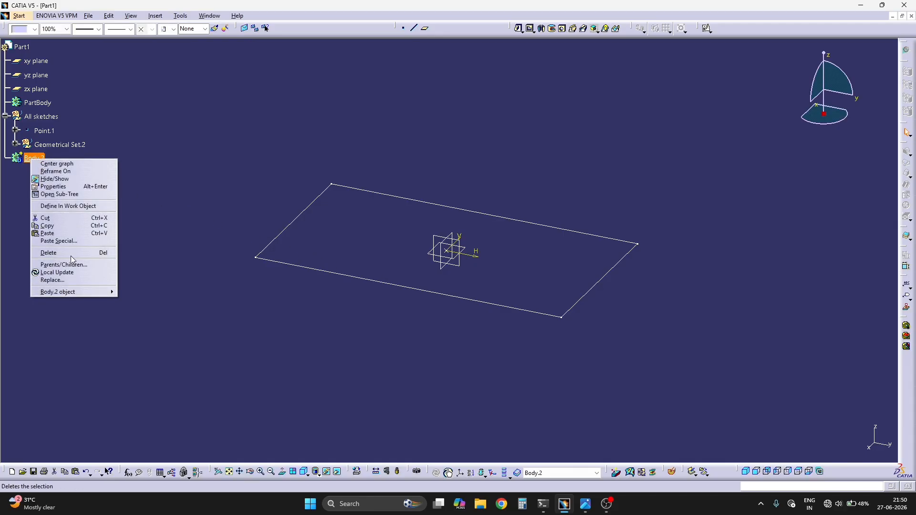
left_click(113, 153)
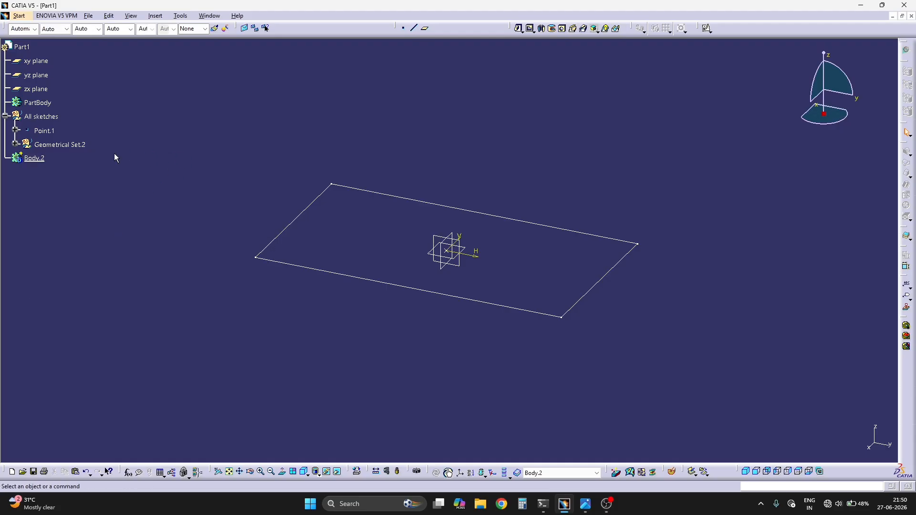
left_click(34, 159)
key("alt+Return")
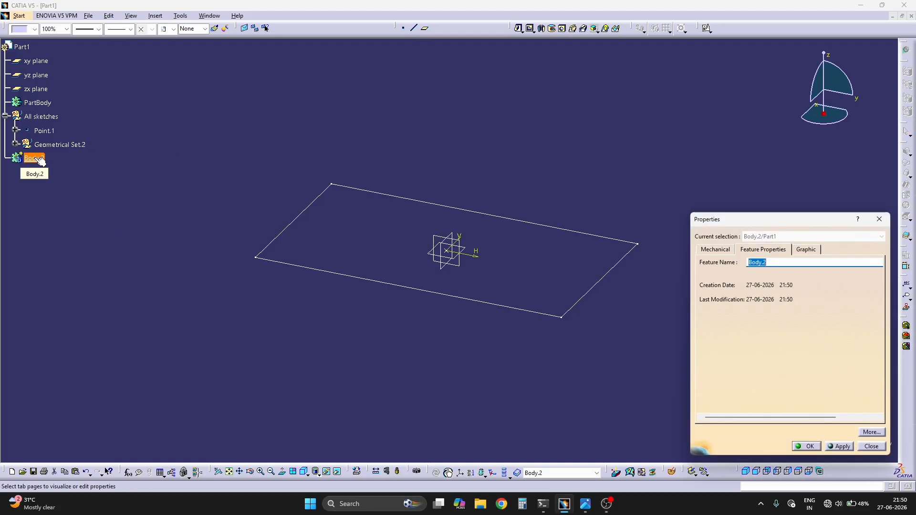
type("Base Plate")
key("Return")
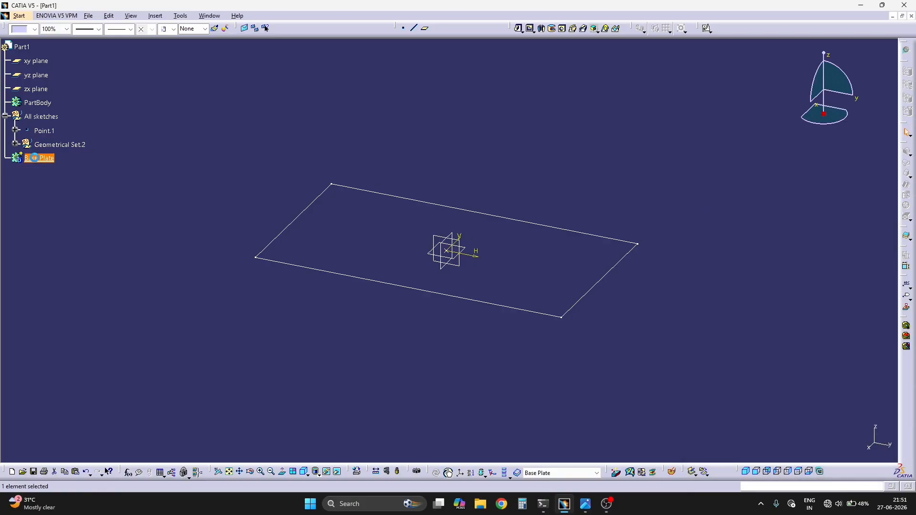
- Define the Base Plate body as the in-work object
left_click(61, 206)
left_click(46, 160)
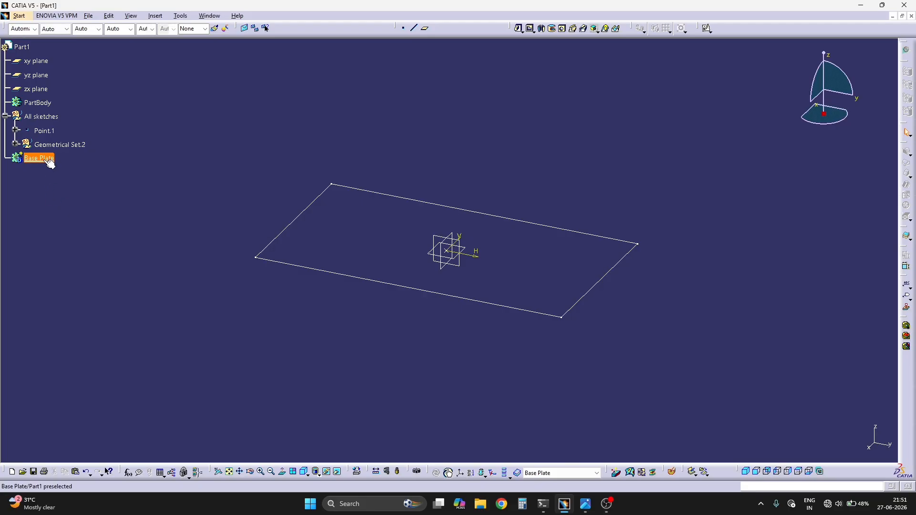
right_click(44, 160)
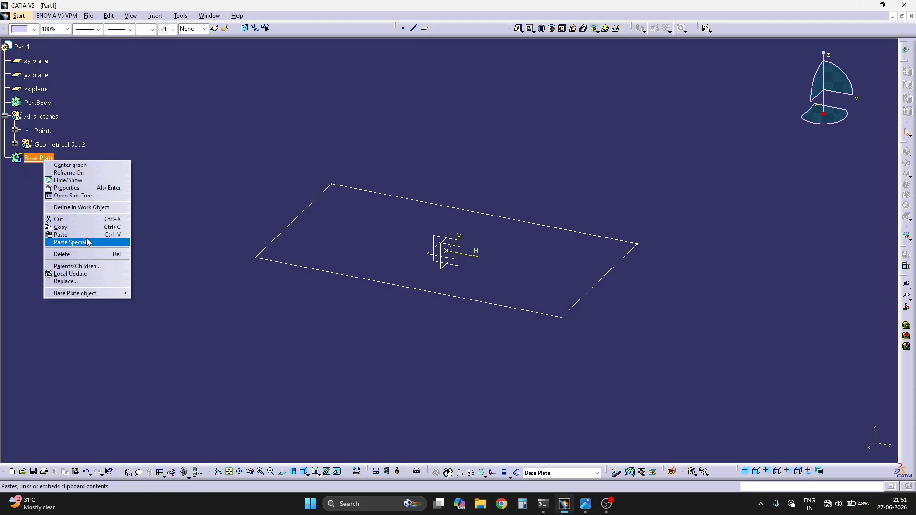
left_click(93, 207)
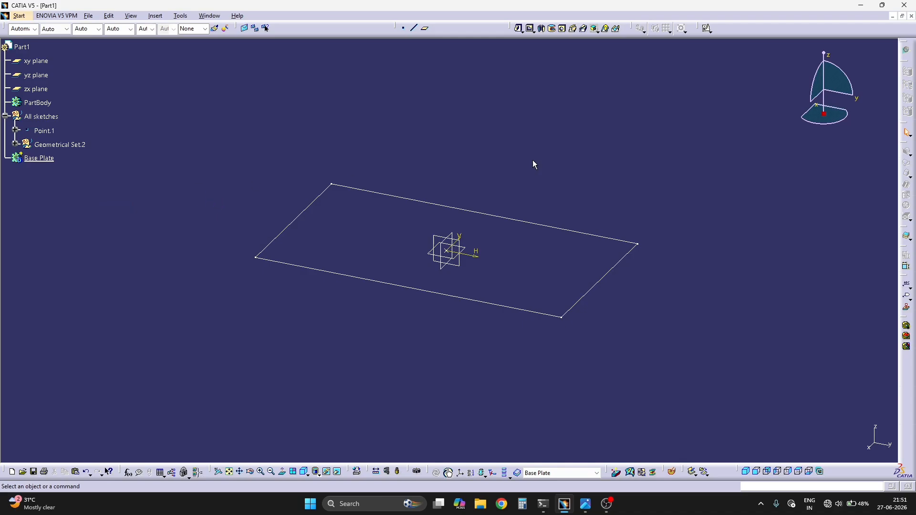
- Pad the rectangular sketch to a length of 10 mm in the Base Plate body
left_click(520, 29)
left_click(502, 220)
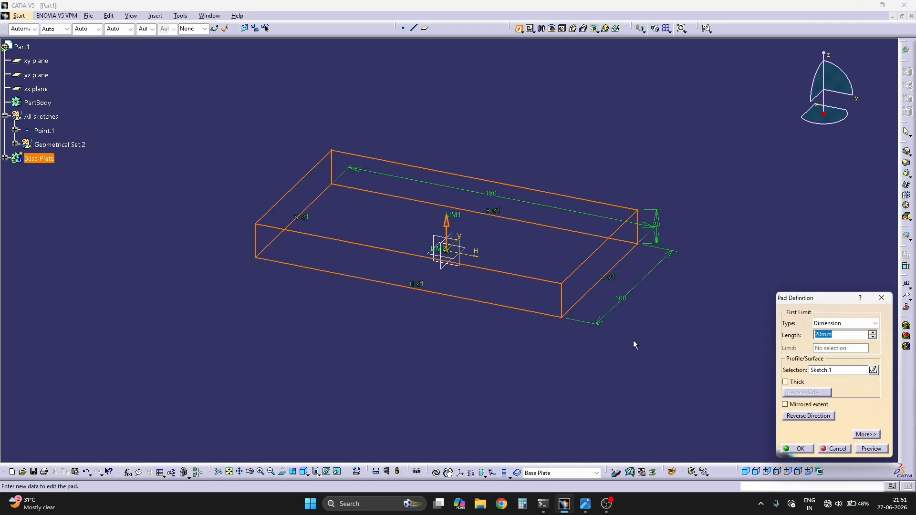
type("10")
left_click(796, 449)
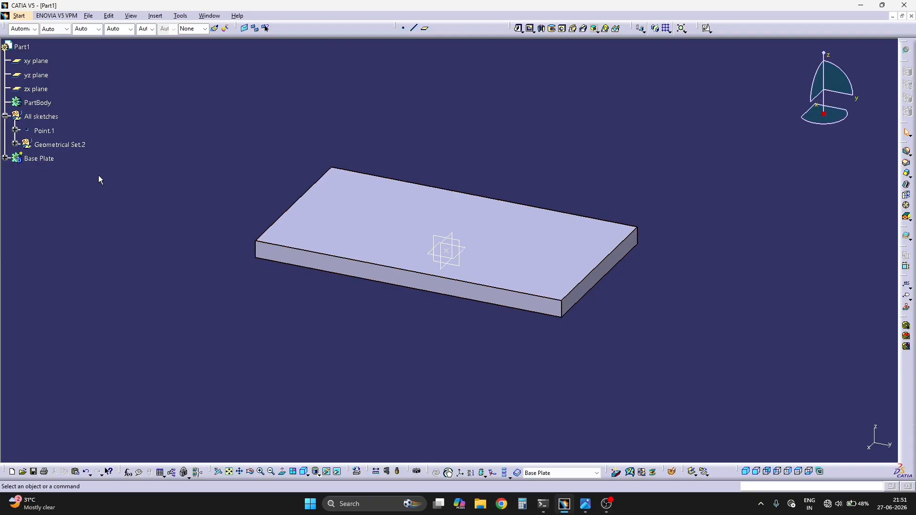
left_click(4, 159)
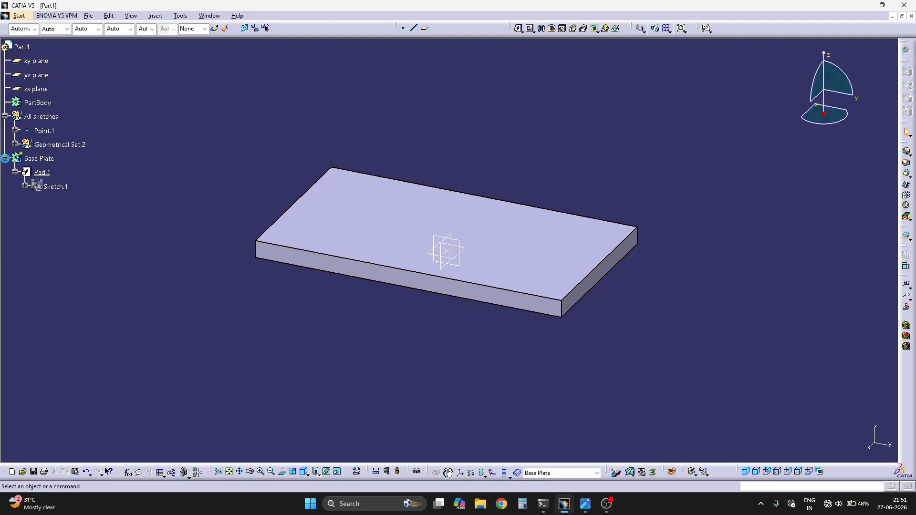
left_click(5, 159)
- Check the joystick drawing and insert another new body into the part
key("alt+Tab")
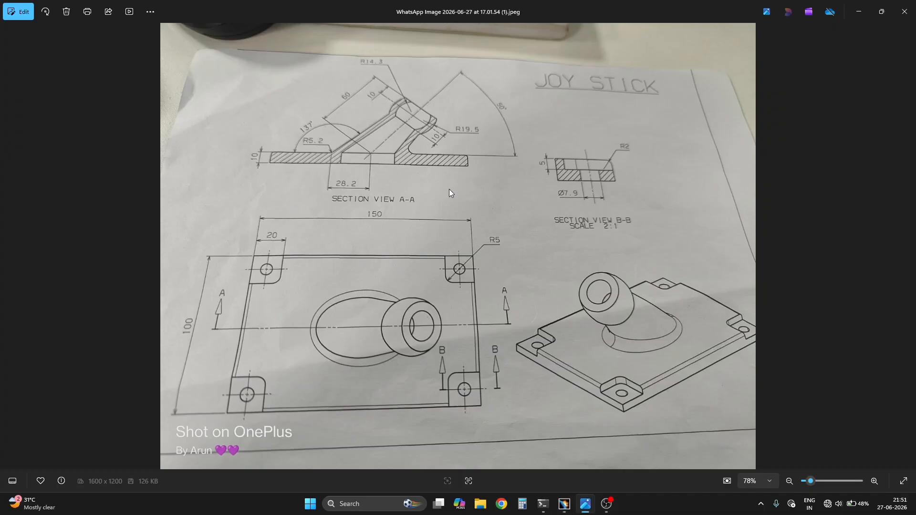
key("alt+Tab")
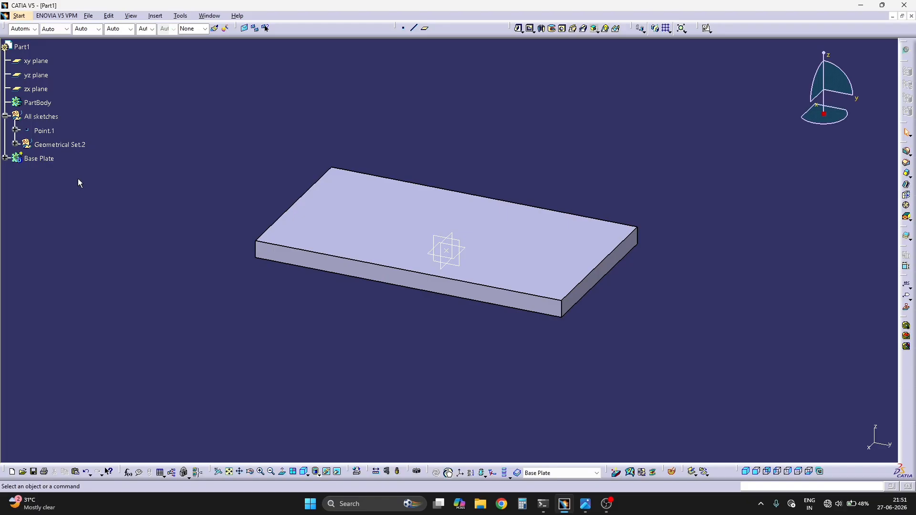
left_click(155, 19)
left_click(165, 39)
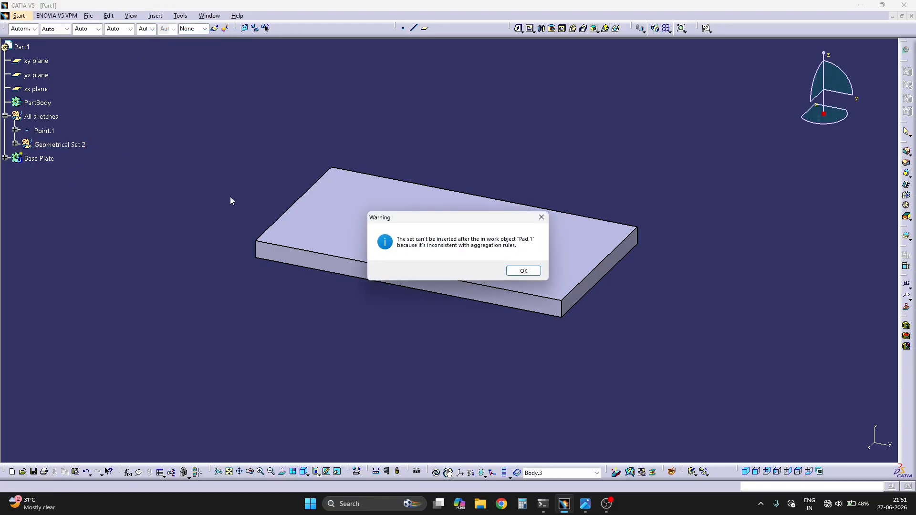
left_click(533, 274)
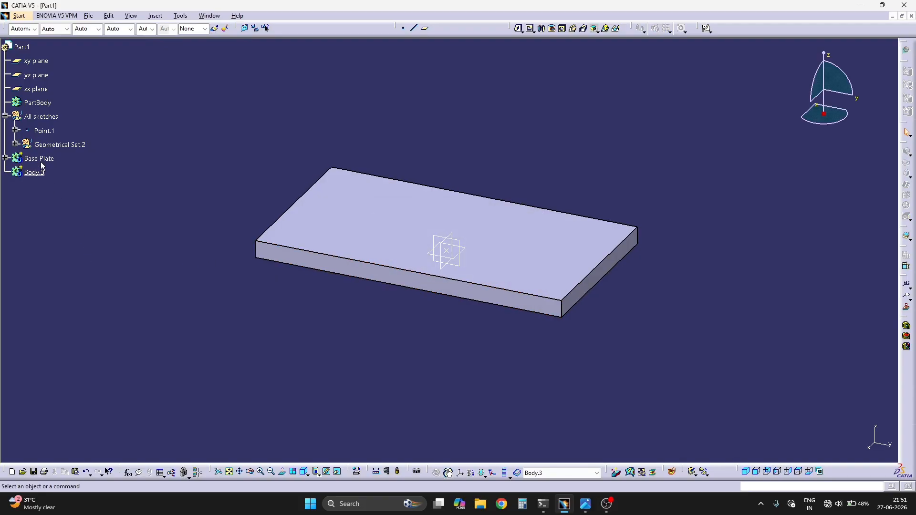
- Insert a new geometrical set with All sketches as its father
scroll(45, 181, "up", 2, "ctrl")
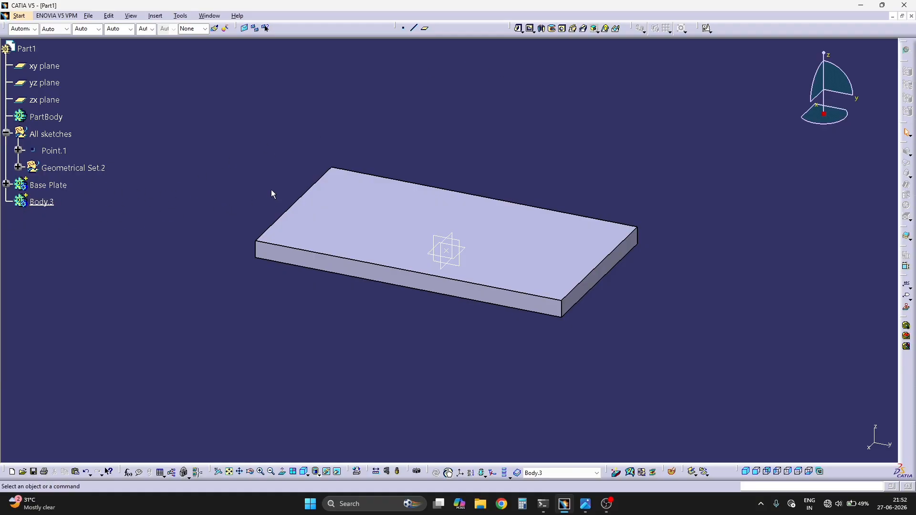
left_click(155, 16)
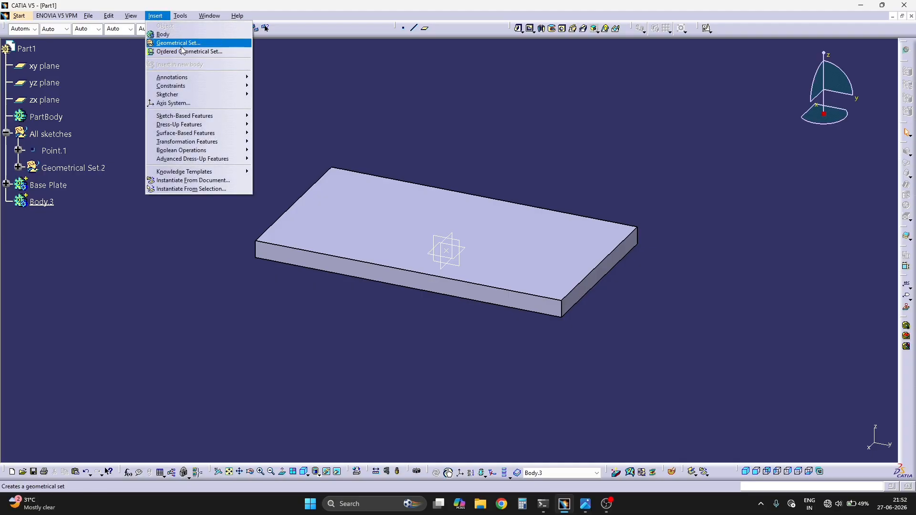
left_click(164, 42)
left_click(54, 135)
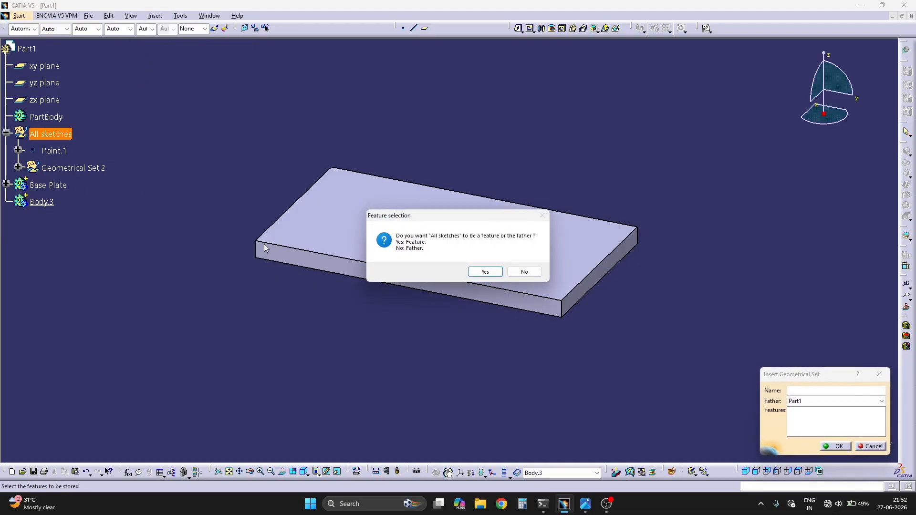
left_click(524, 273)
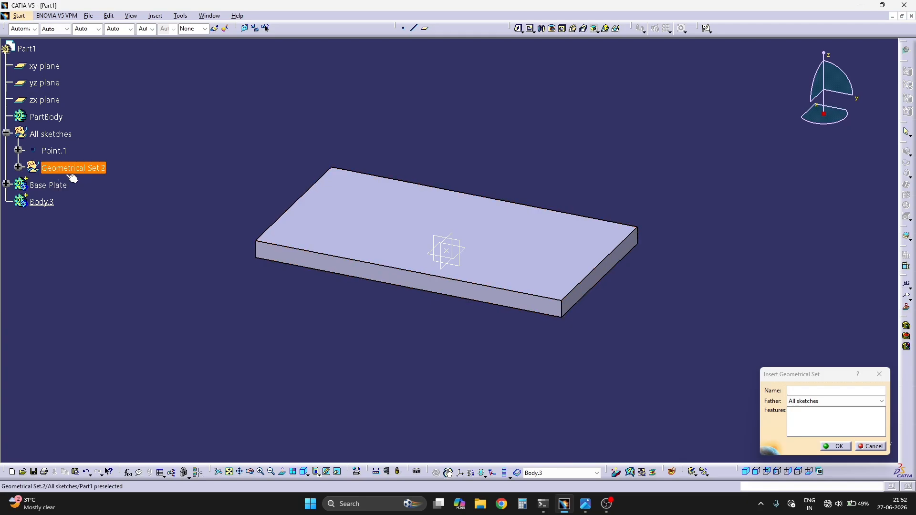
left_click(836, 446)
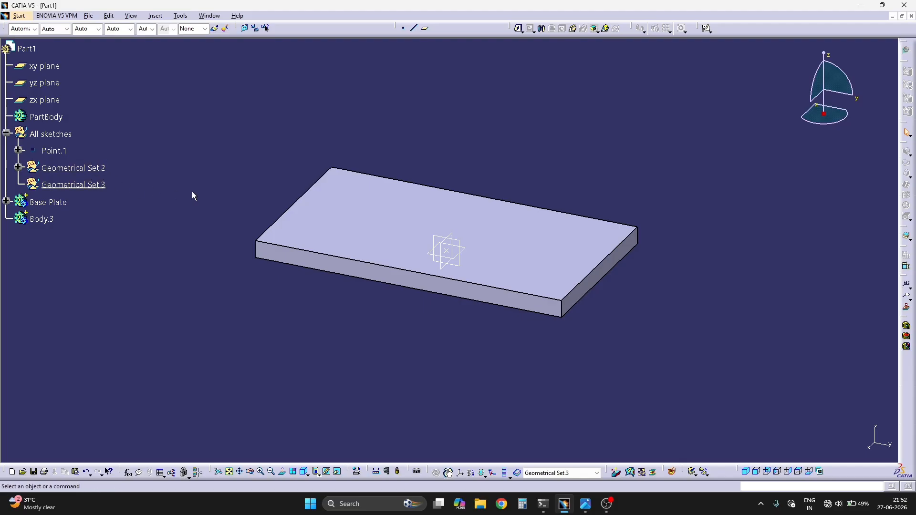
- Rename Geometrical Set.2 under All sketches as Base plate
left_click(88, 170)
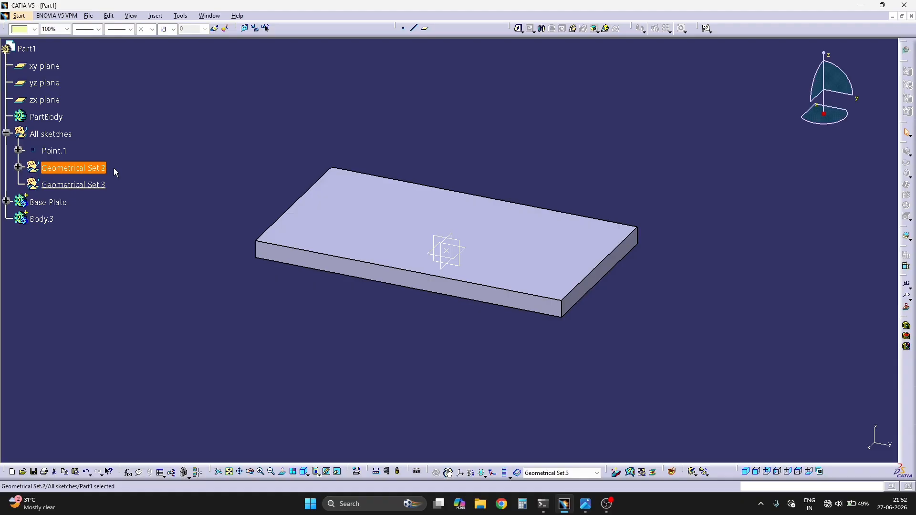
left_click(125, 190)
right_click(81, 171)
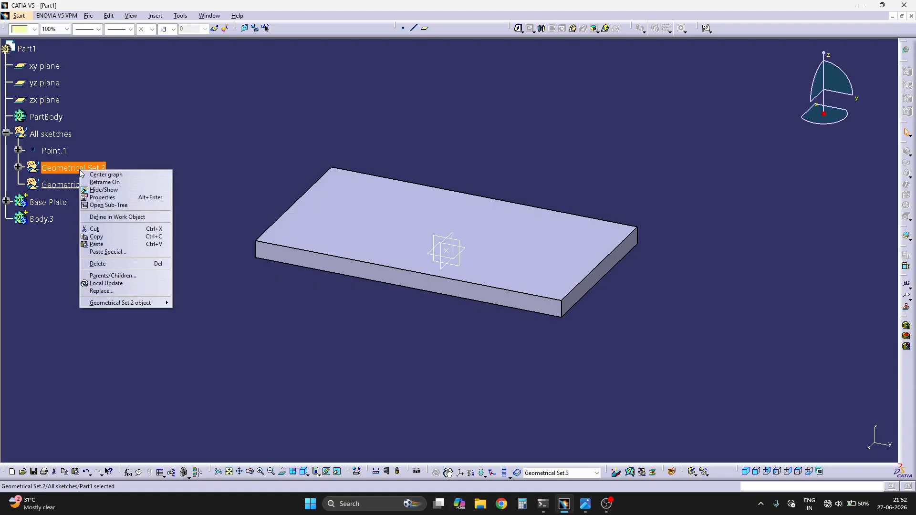
left_click(103, 197)
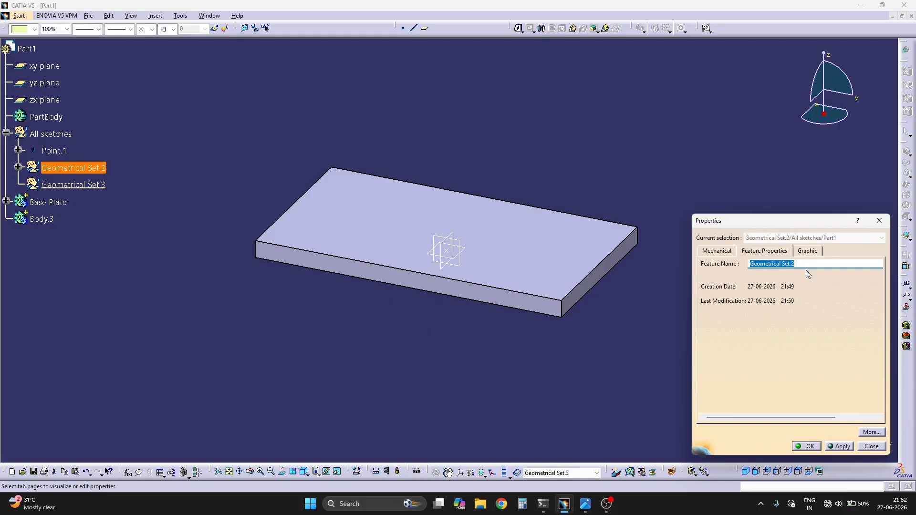
type("Base plate")
key("Return")
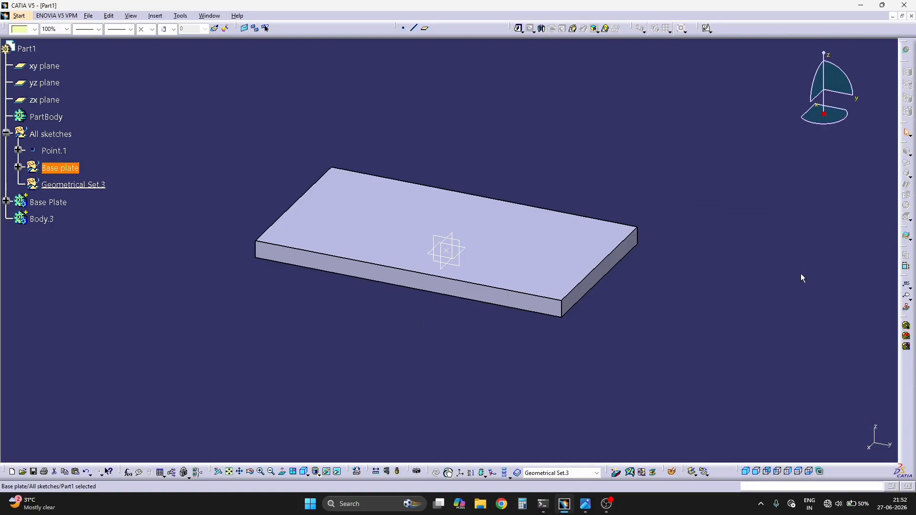
left_click(802, 275)
- Review the tree organisation: the point and sets inside All sketches, the sketch in the Base plate set, and the two added bodies
left_click(10, 135)
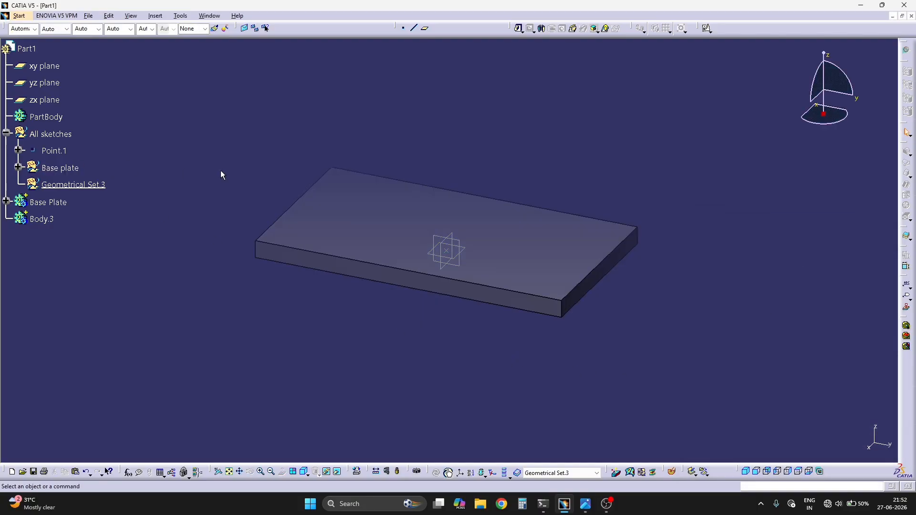
left_click(7, 148)
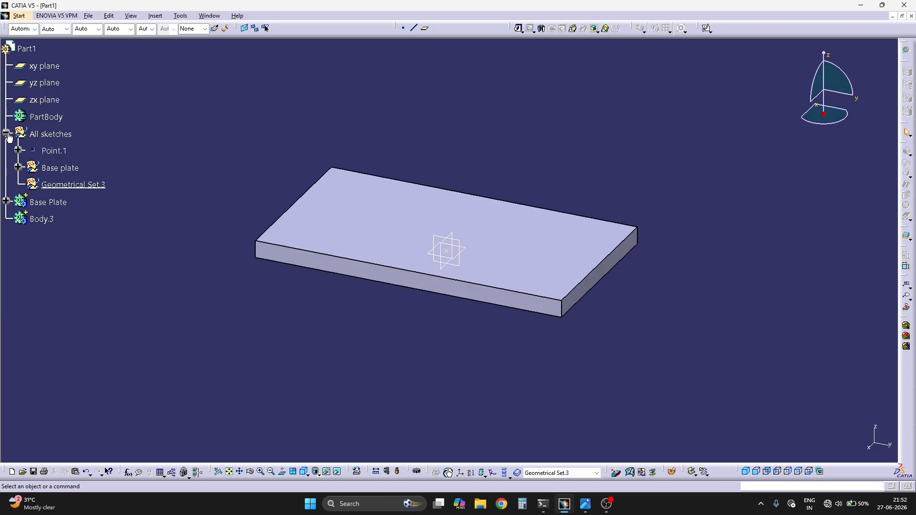
left_click(6, 133)
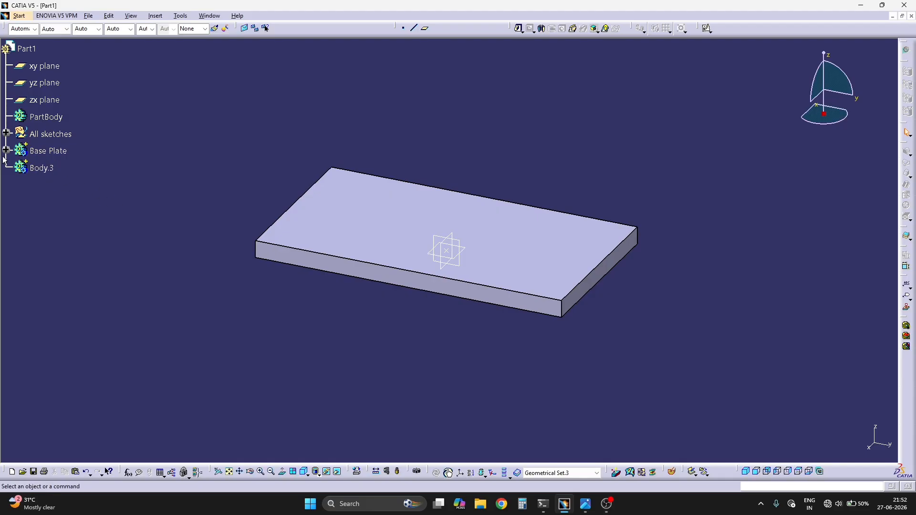
left_click(6, 133)
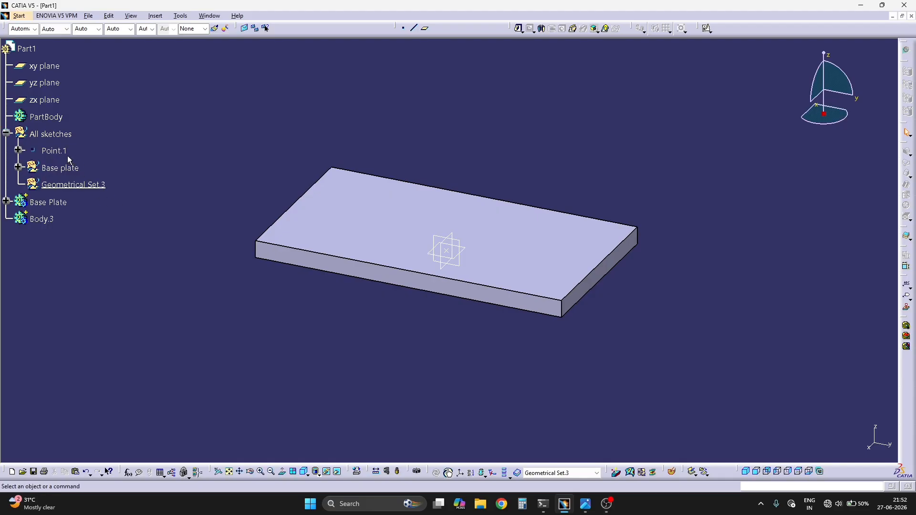
left_click(53, 151)
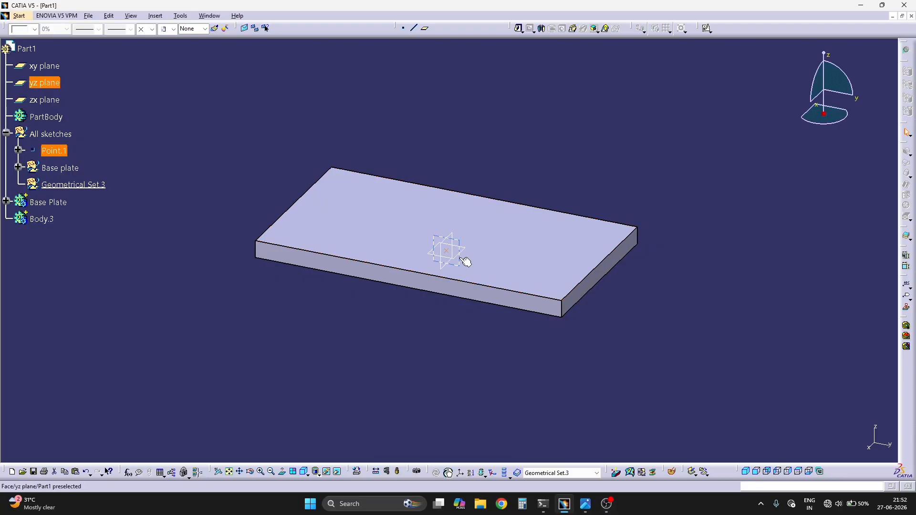
left_click(251, 190)
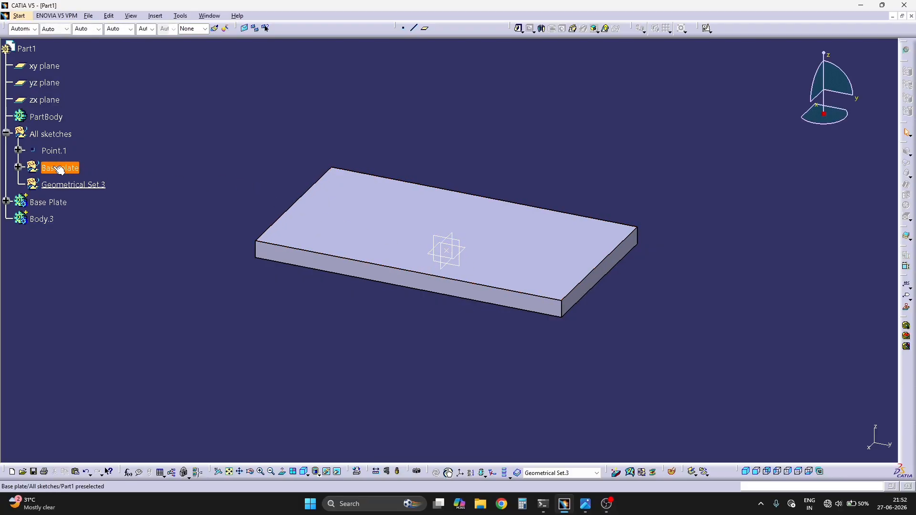
left_click(18, 167)
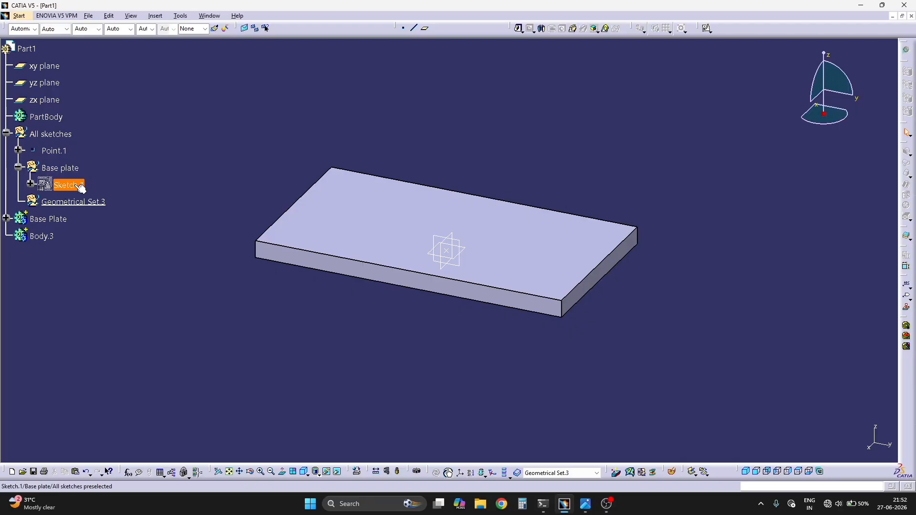
left_click(18, 168)
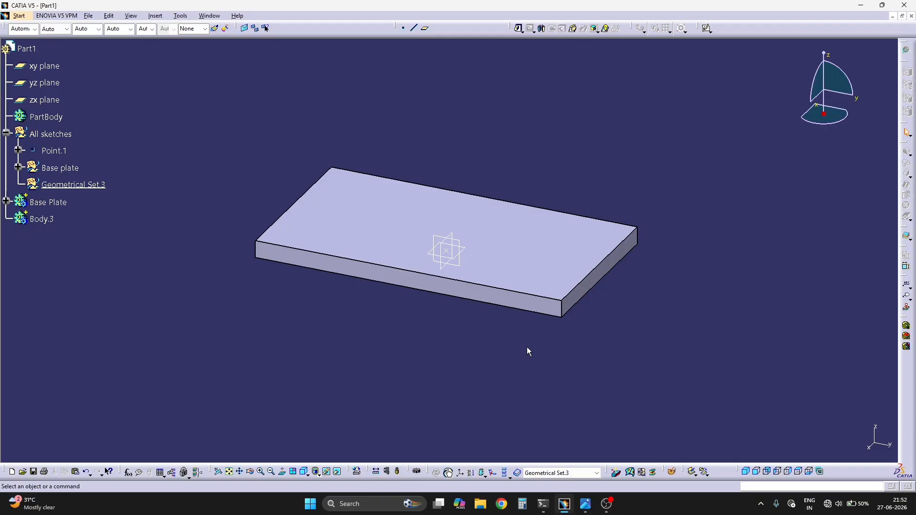
key("alt+Tab")
key("alt+Tab")
left_click(6, 133)
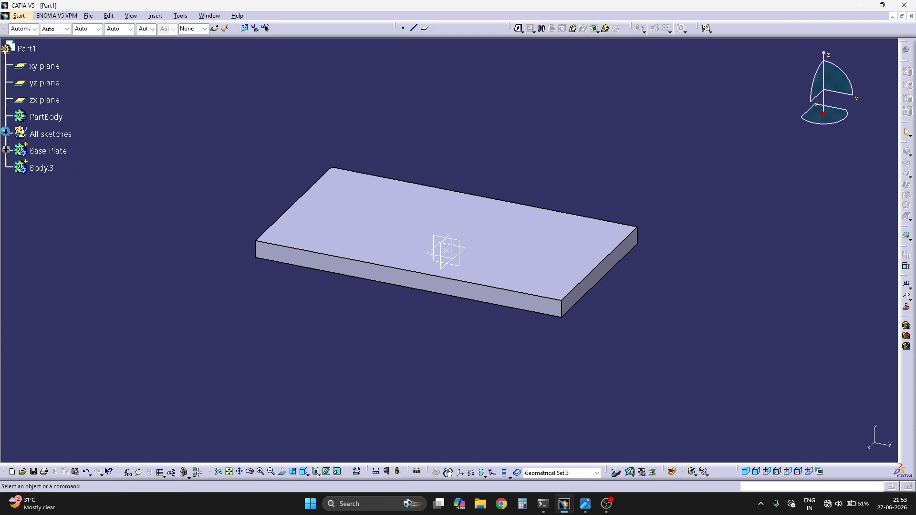
left_click(54, 153)
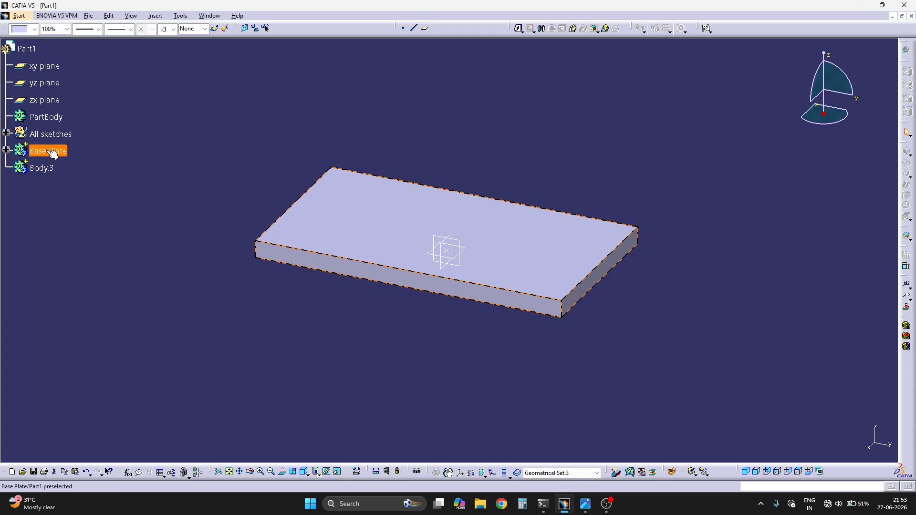
left_click(97, 178)
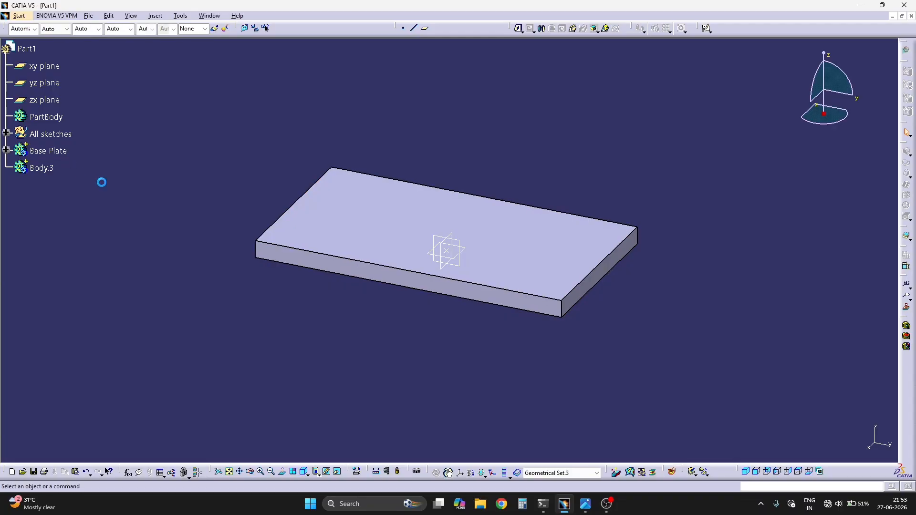
left_click(41, 170)
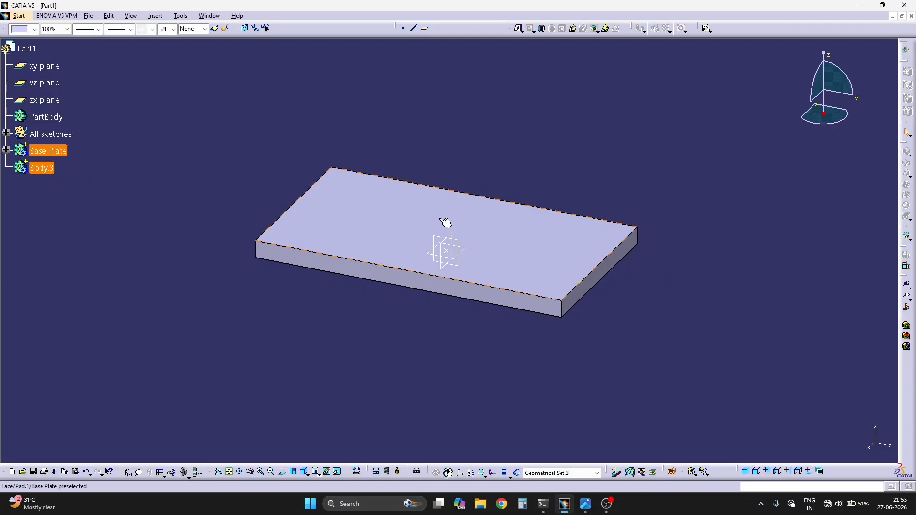
left_click(525, 154)
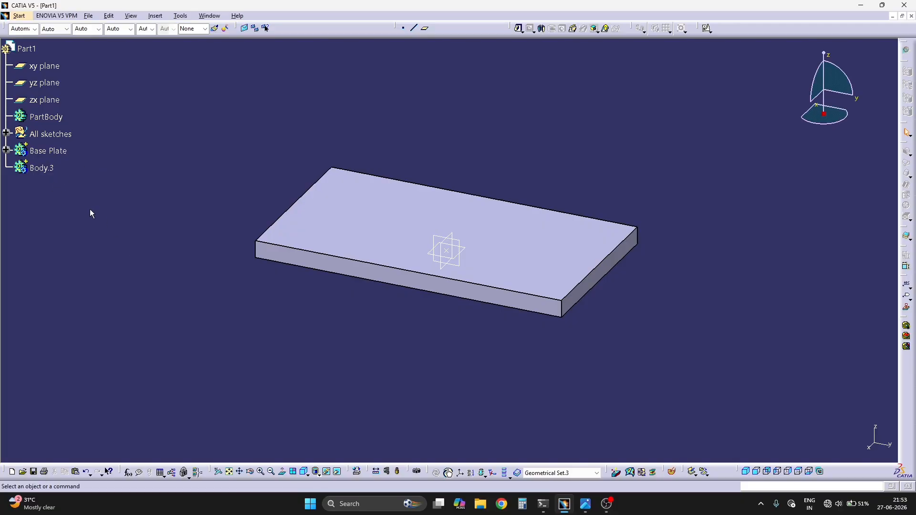
- Hide the Base Plate body
left_click(48, 151)
right_click(47, 151)
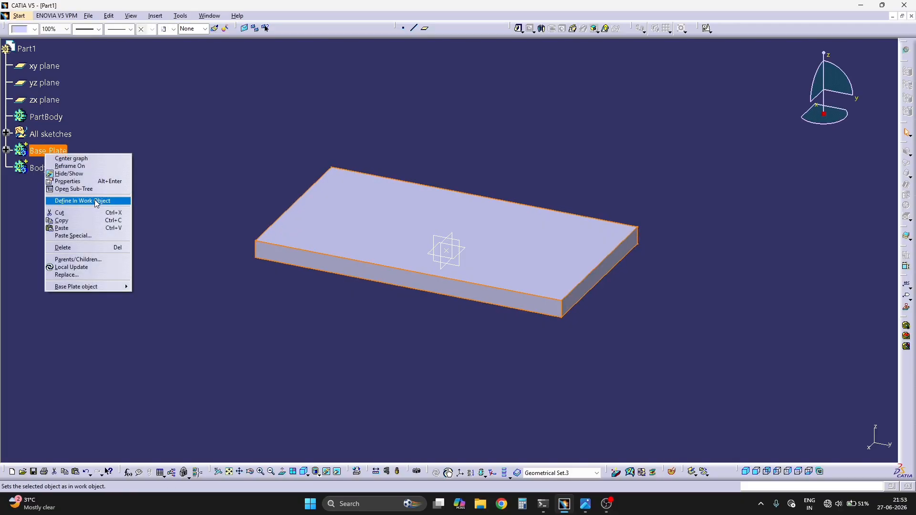
left_click(62, 176)
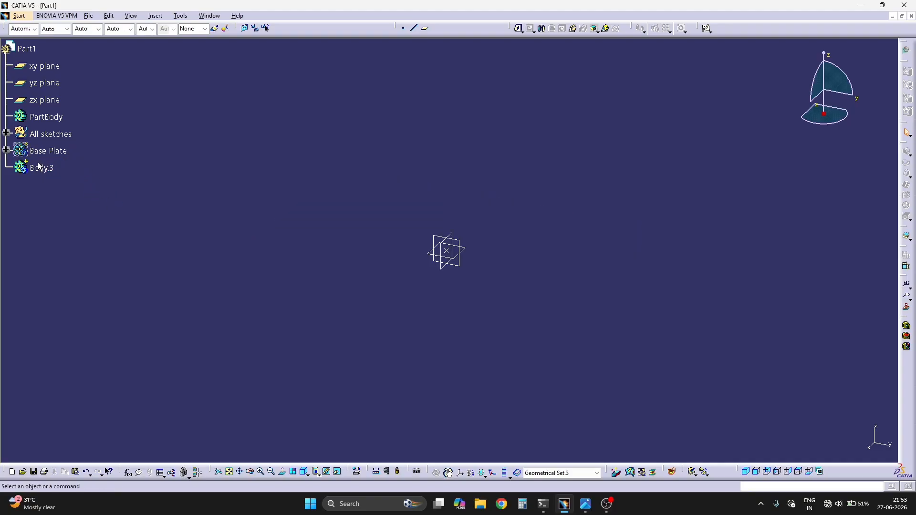
- Create a positioned sketch on the yz plane inside Geometrical Set.3, with its origin projected from Point.1
left_click(6, 133)
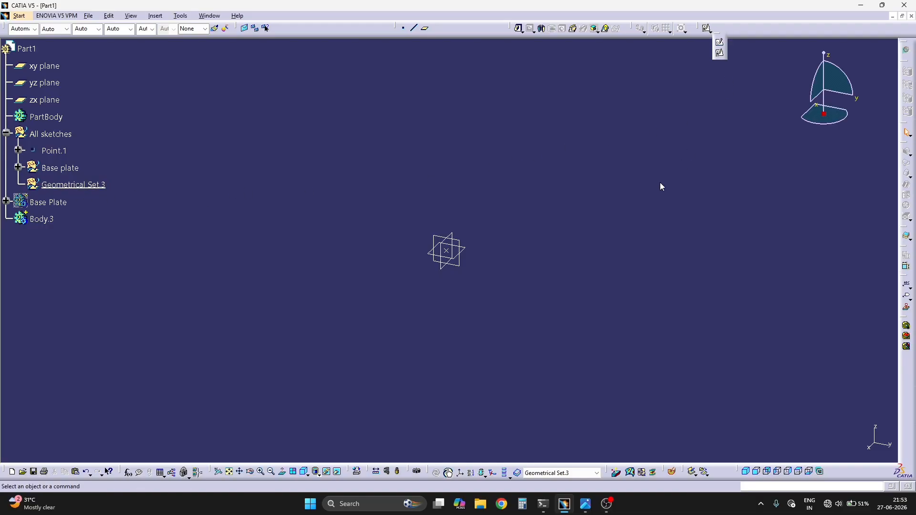
key("alt+Tab")
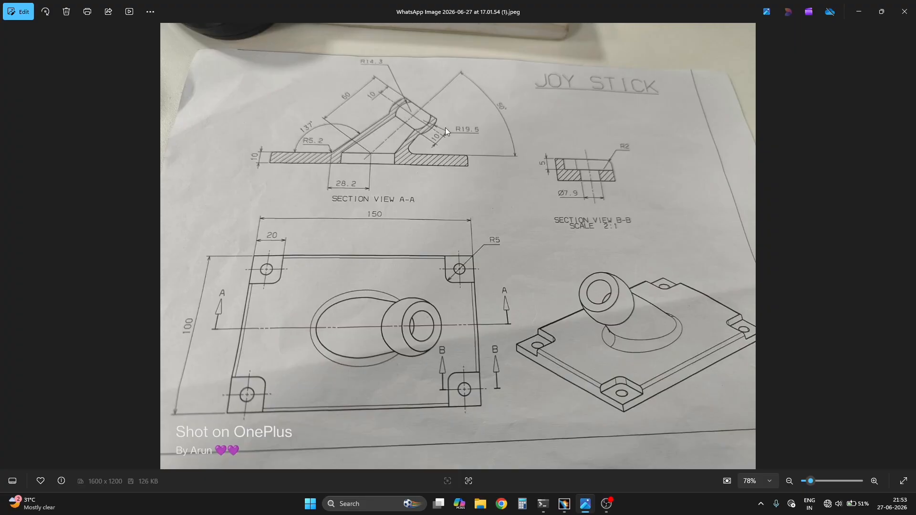
key("alt+Tab")
left_click(712, 31)
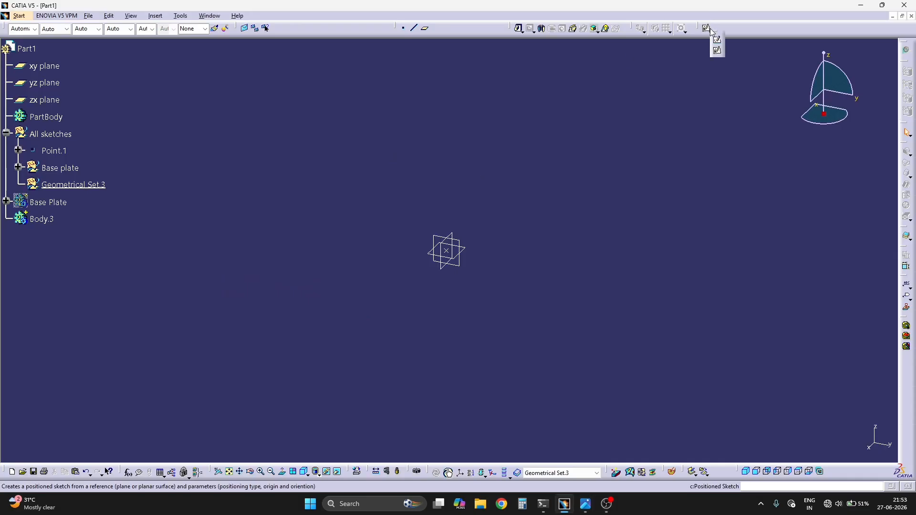
left_click(715, 38)
left_click(464, 265)
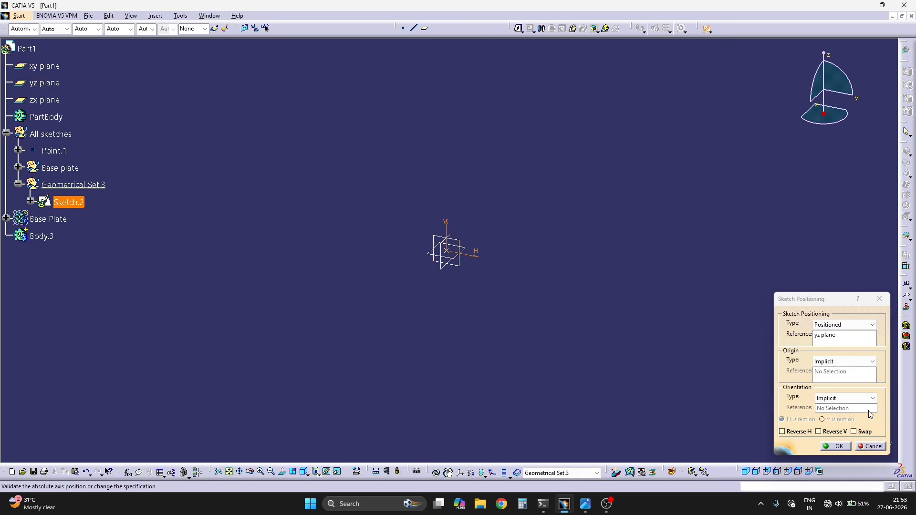
left_click(842, 362)
left_click(833, 384)
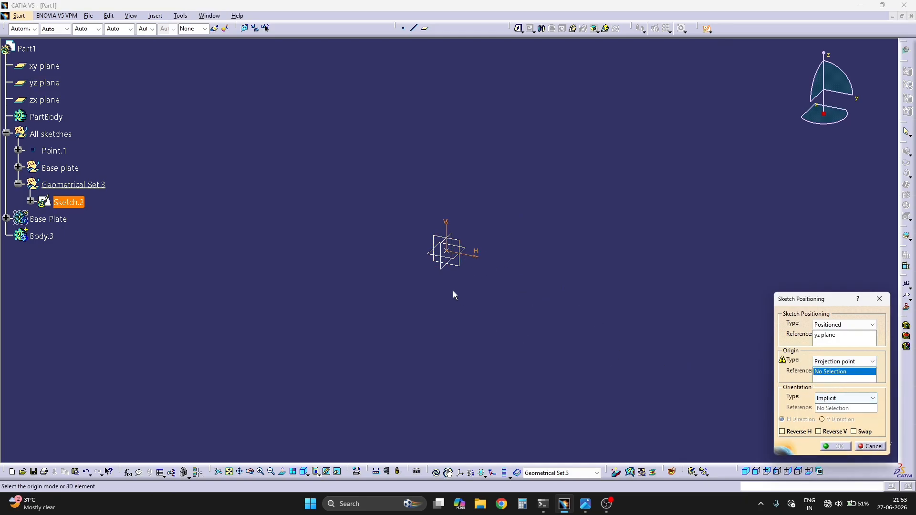
left_click(450, 252)
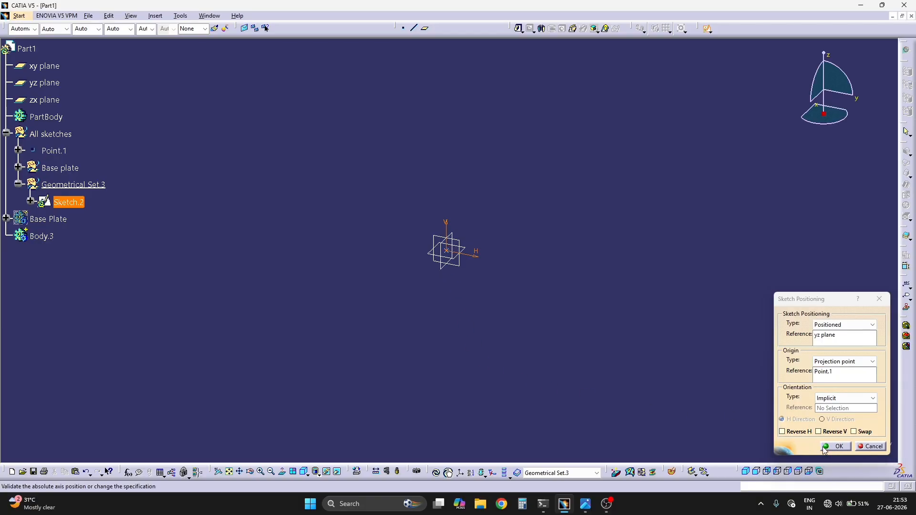
left_click(835, 446)
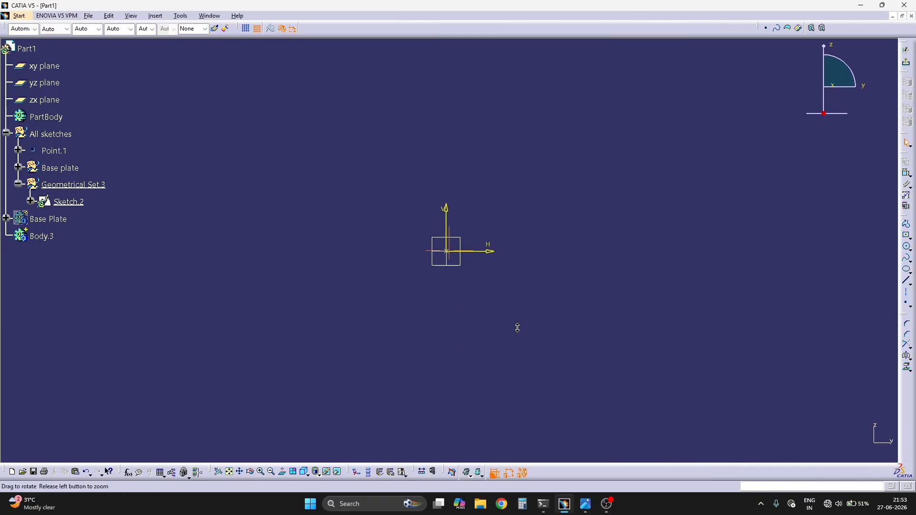
- Consult section view A-A of the joystick drawing for the layout of the inclined tube axis
mouse_move(518, 328)
middle_mouse_down()
mouse_move(536, 299)
mouse_move(497, 331)
middle_mouse_up()
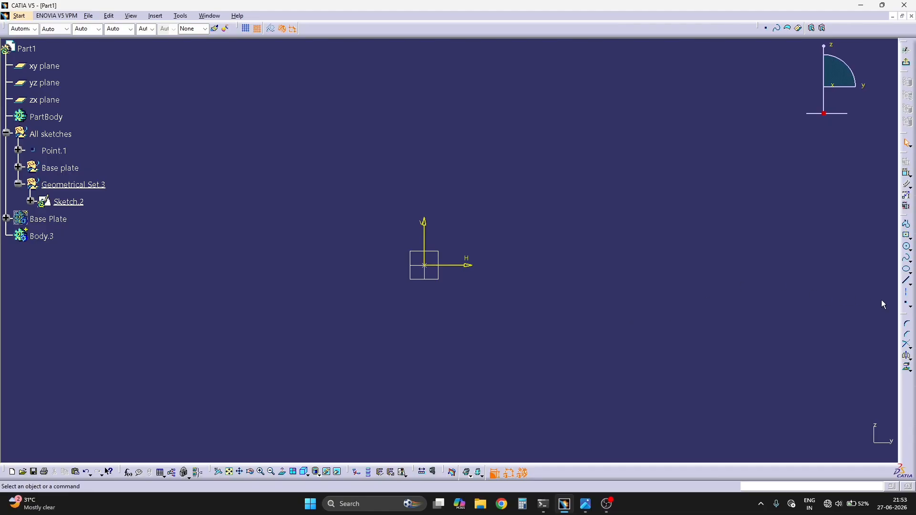
key("alt+Tab")
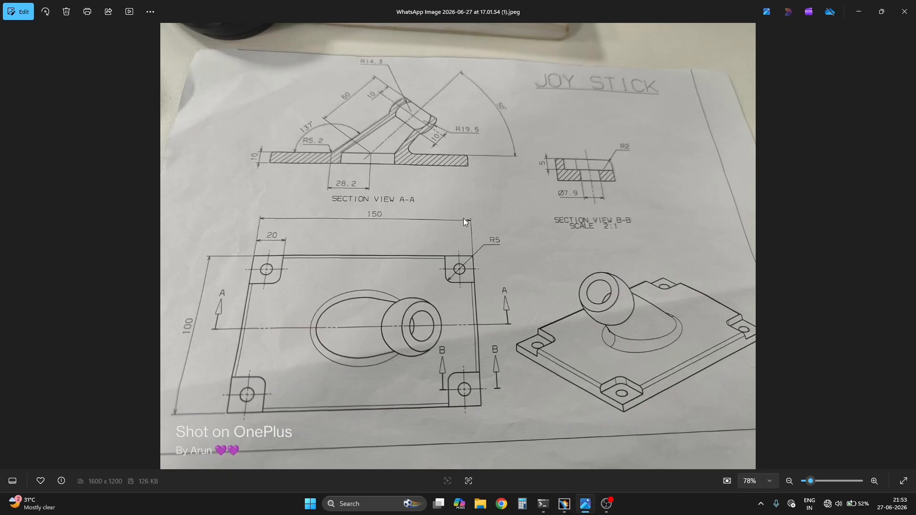
key("alt+Tab")
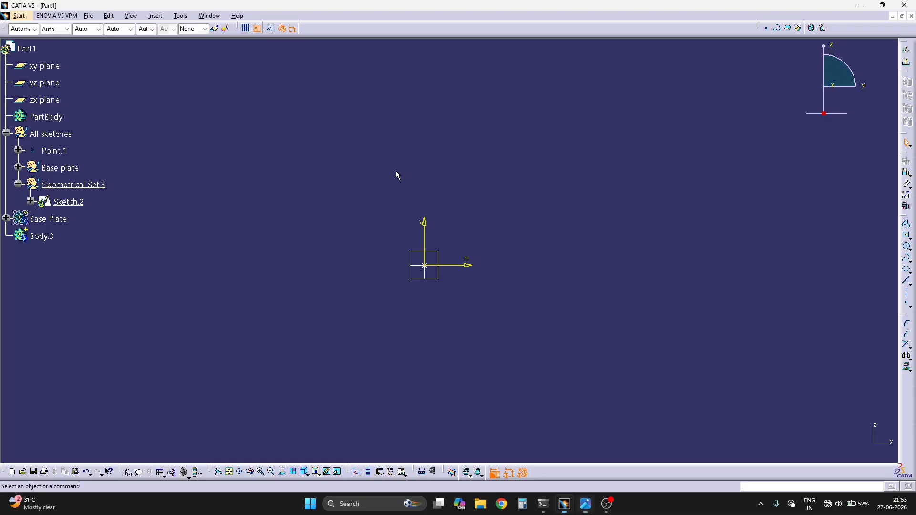
key("alt+Tab")
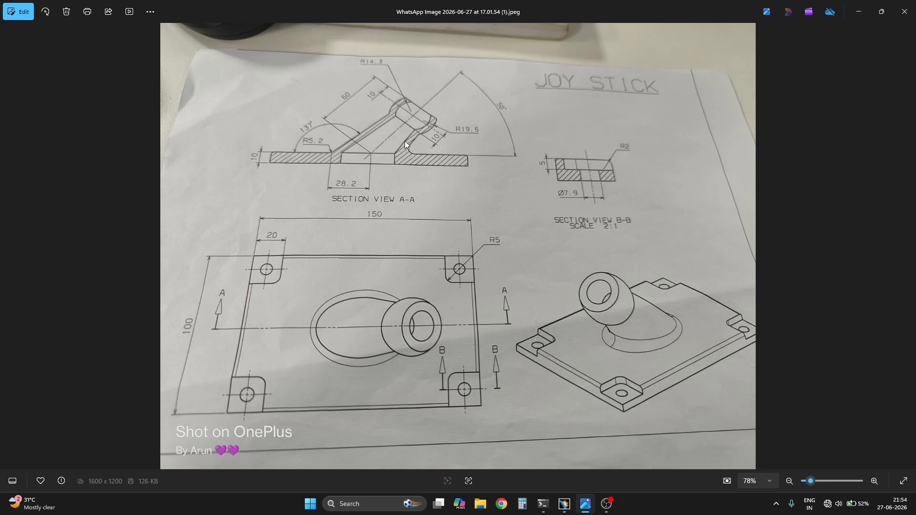
key("alt+Tab")
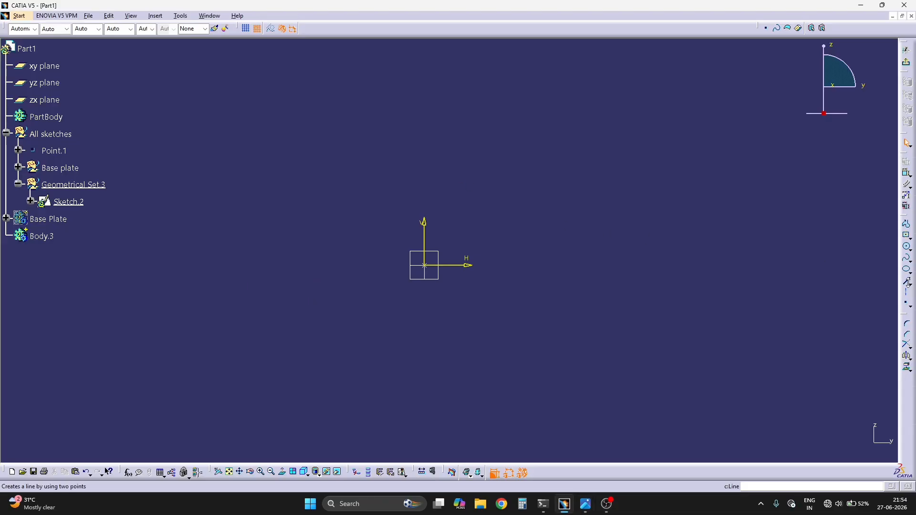
left_click(906, 282)
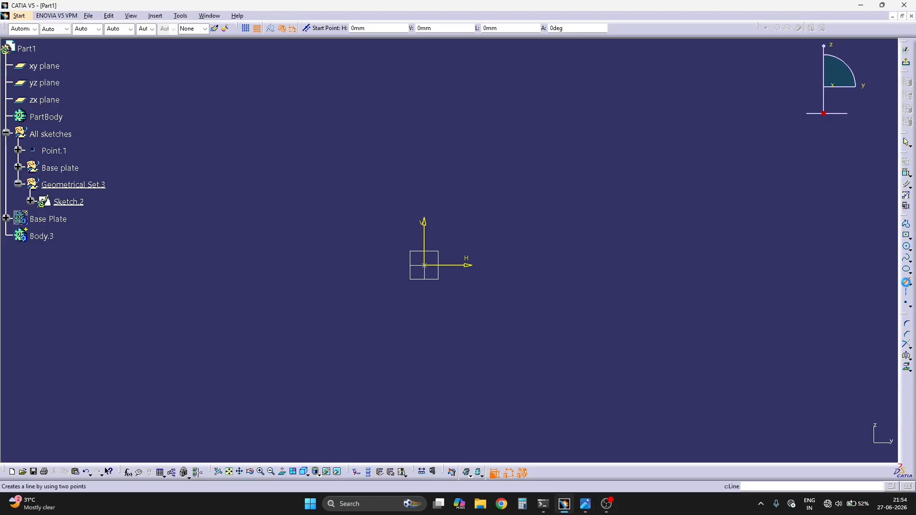
left_click(424, 265)
key("Escape")
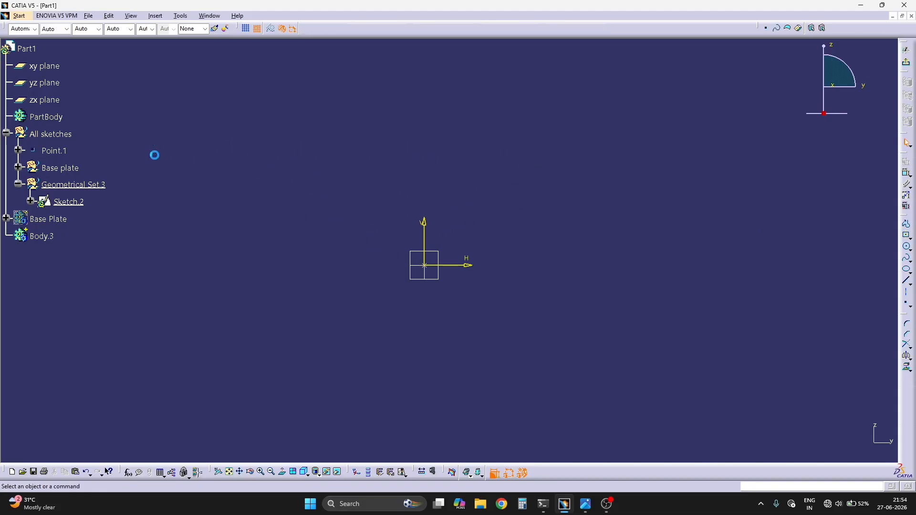
- Show the Base Plate body again as a reference for the sketch and compare it with the drawing
right_click(46, 219)
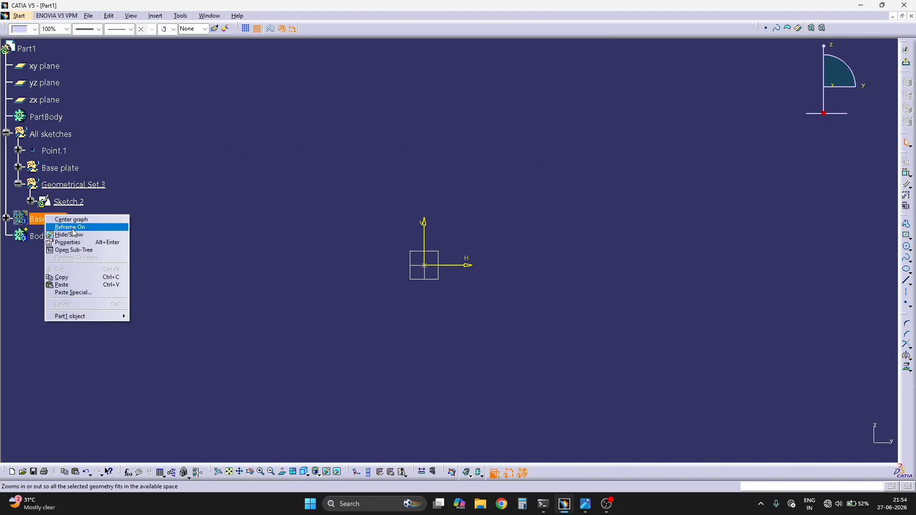
left_click(72, 235)
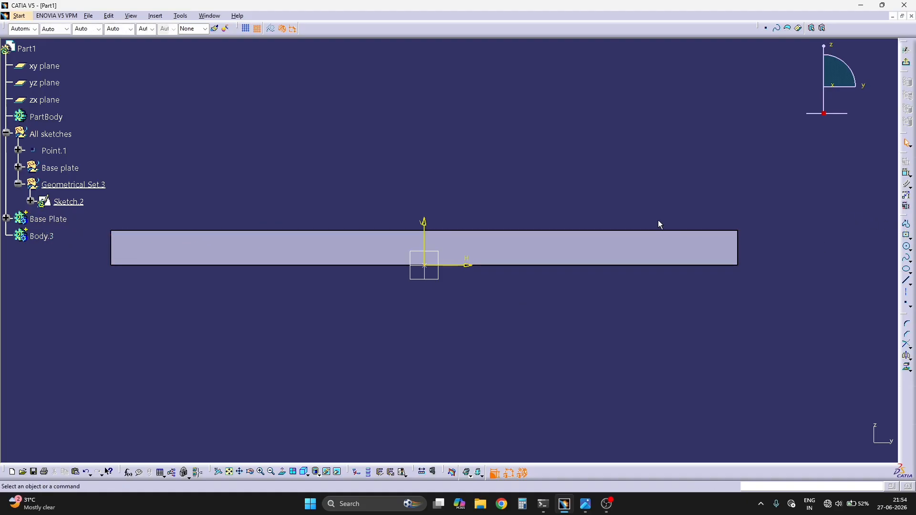
key("alt+Tab")
key("alt+Tab")
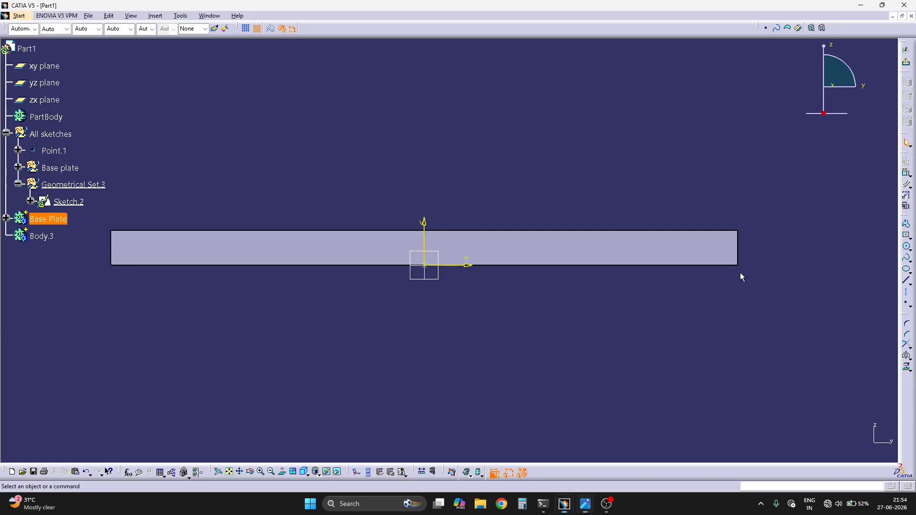
- Sketch an inclined construction line about 64 mm long, rising from the vertical axis at the plate's upper edge towards positive H
left_click(907, 282)
left_click(424, 229)
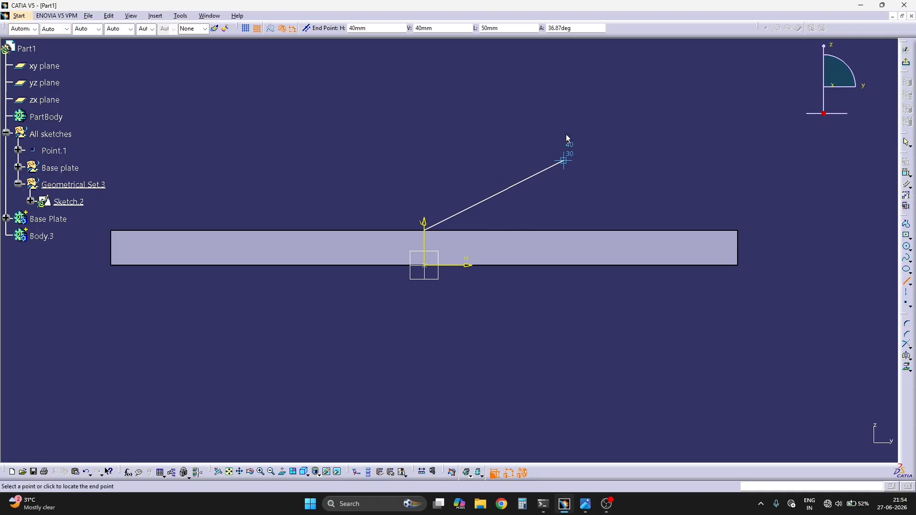
left_click(598, 91)
key("Escape")
left_click(535, 143)
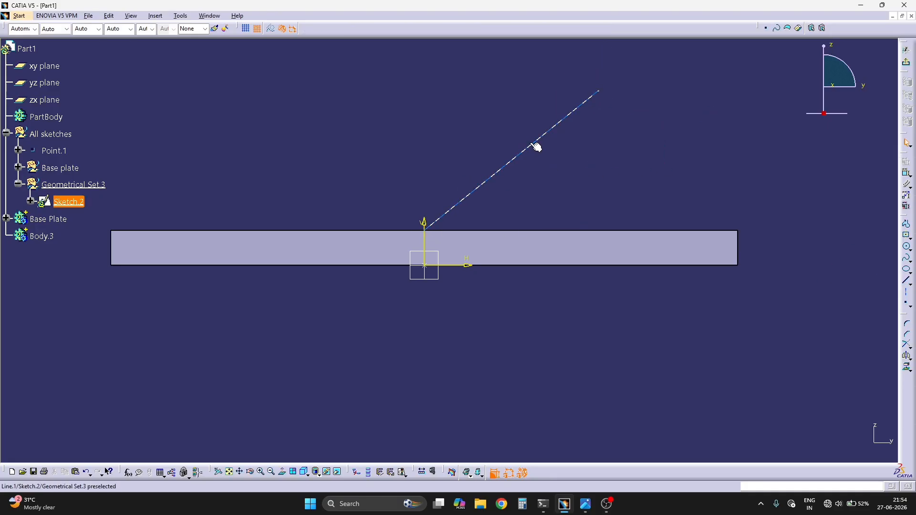
left_click(270, 29)
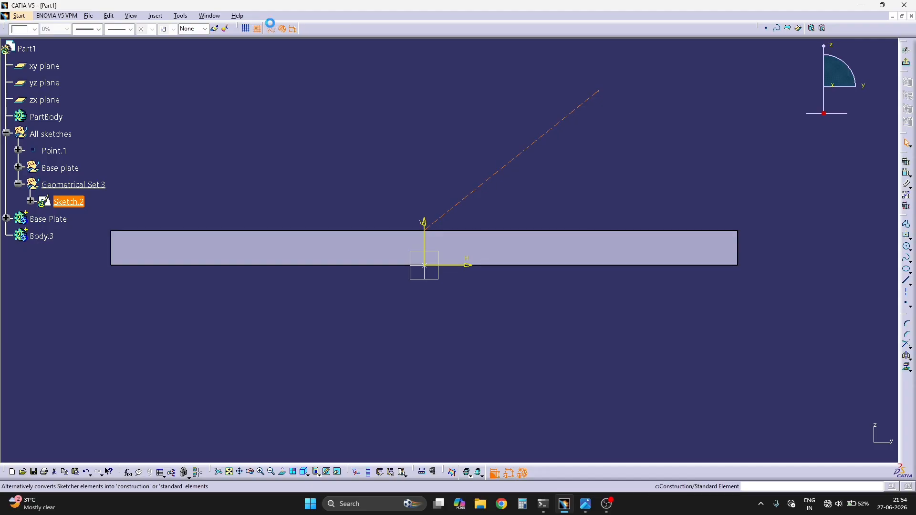
left_click(279, 55)
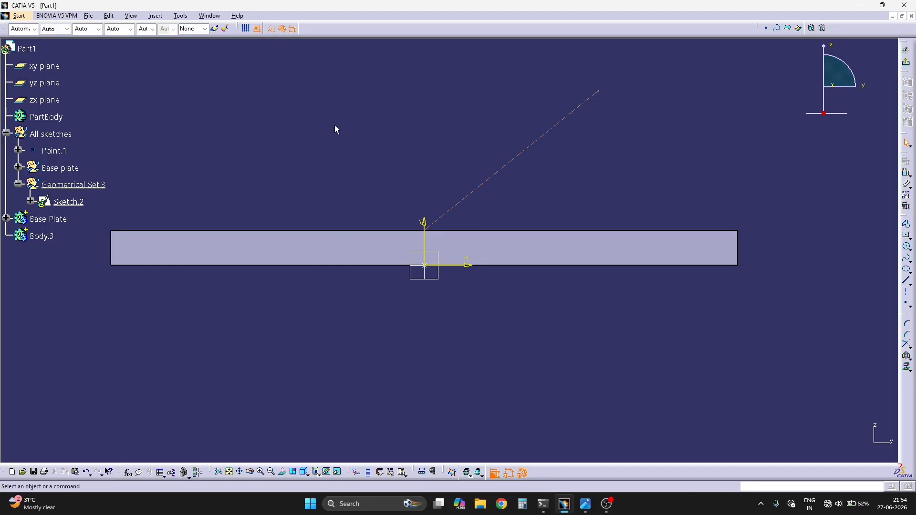
- Constrain the angle between the inclined construction line and the plate's upper edge to 137°, as in the drawing
middle_click_drag(508, 110, 485, 179)
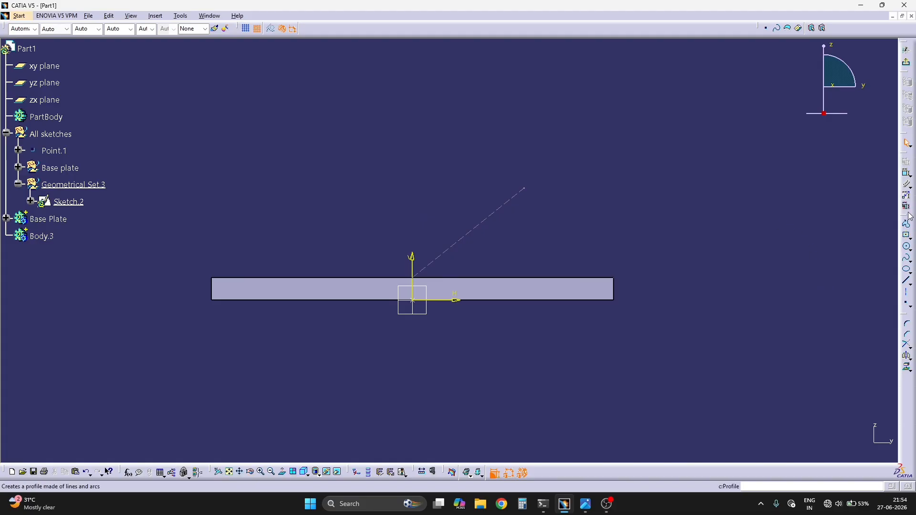
left_click(907, 173)
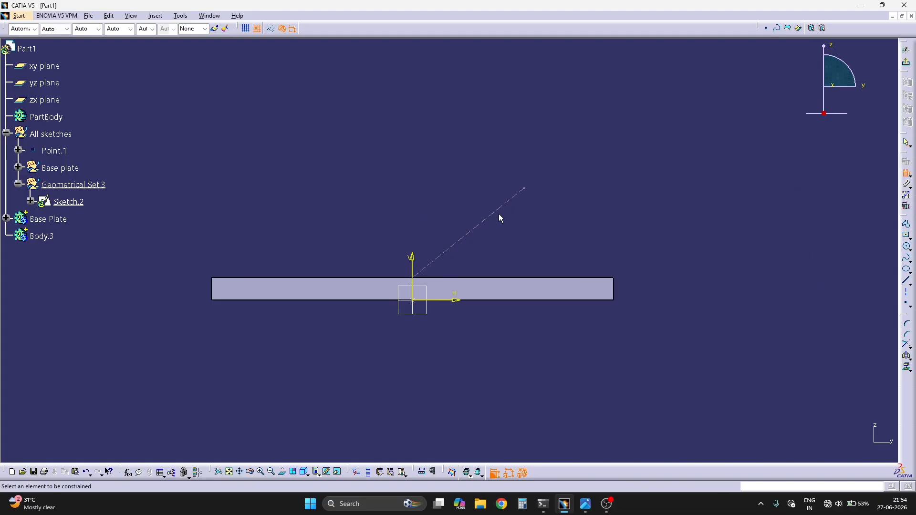
left_click(477, 227)
left_click(359, 283)
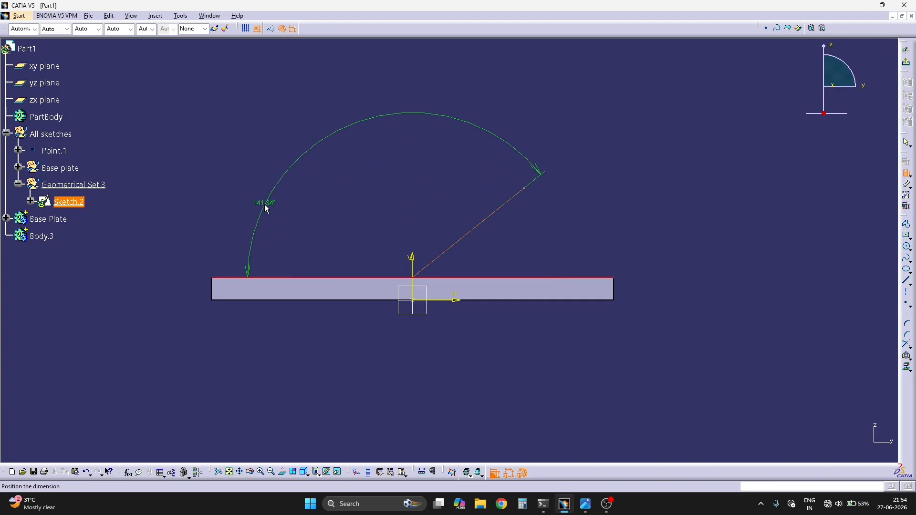
left_click(325, 236)
key("alt+Tab")
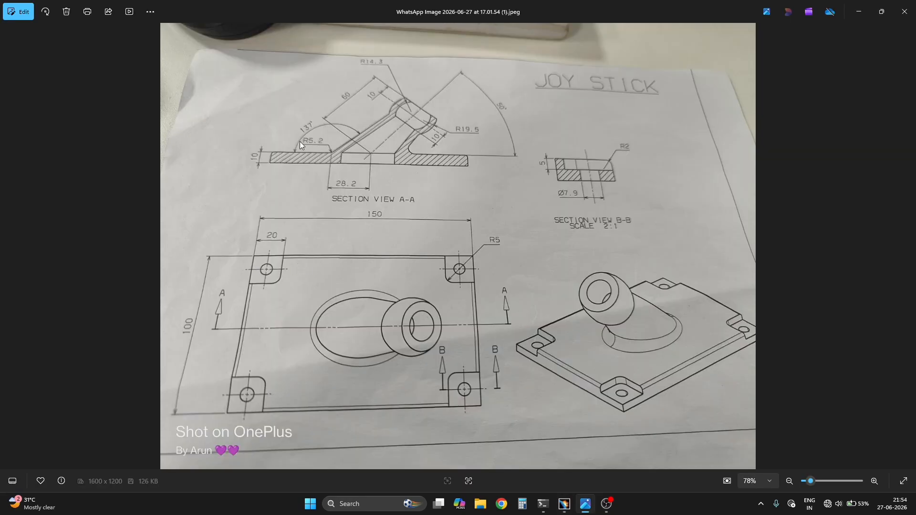
key("alt+Tab")
double_click(300, 234)
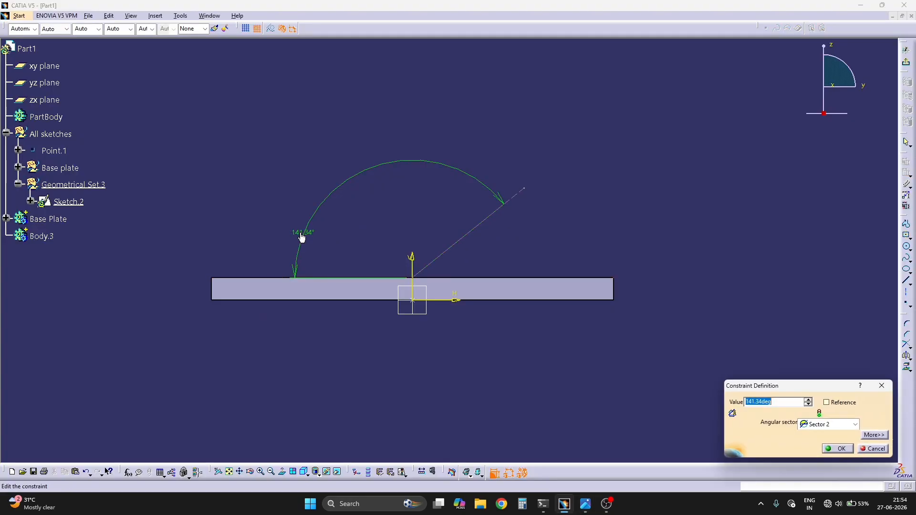
type("135")
key("Return")
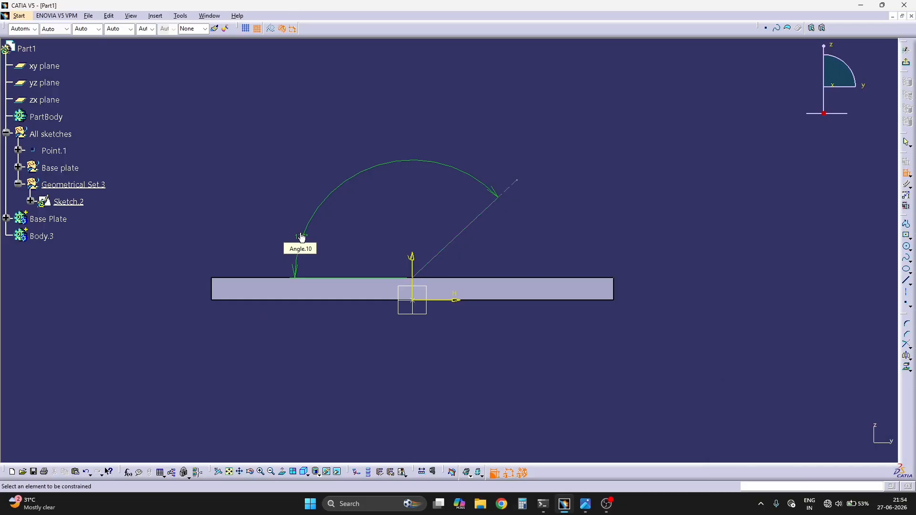
- Dimension the inclined construction line's length and set it to 60 mm
key("alt+Tab")
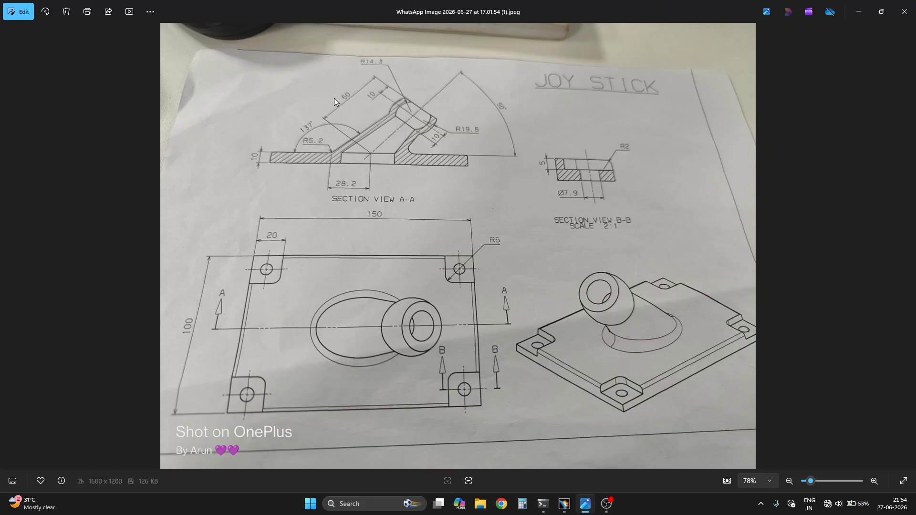
key("alt+Tab")
left_click(461, 230)
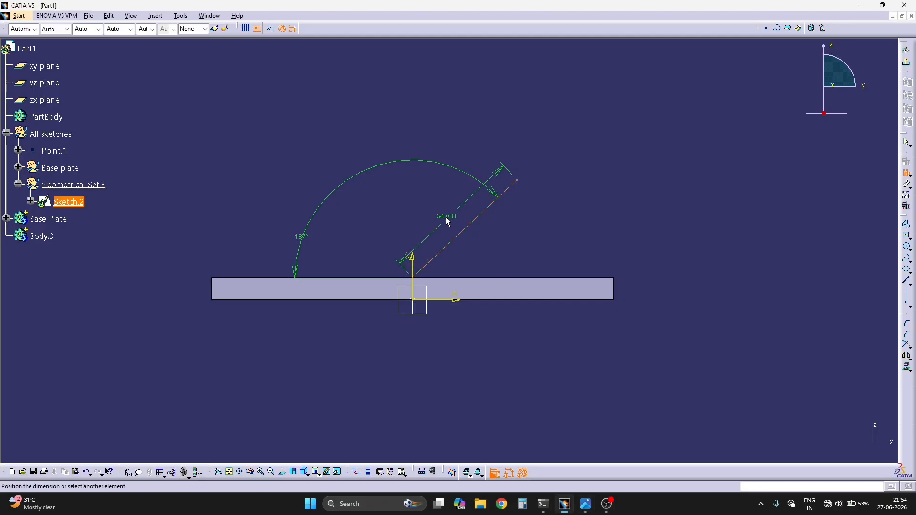
left_click(397, 150)
key("alt+Tab")
key("alt+Tab")
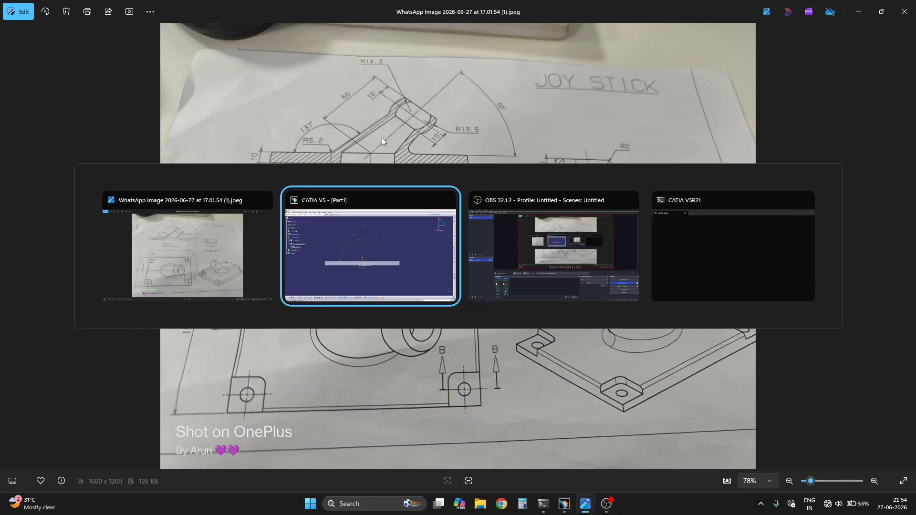
double_click(364, 137)
type("60")
key("Return")
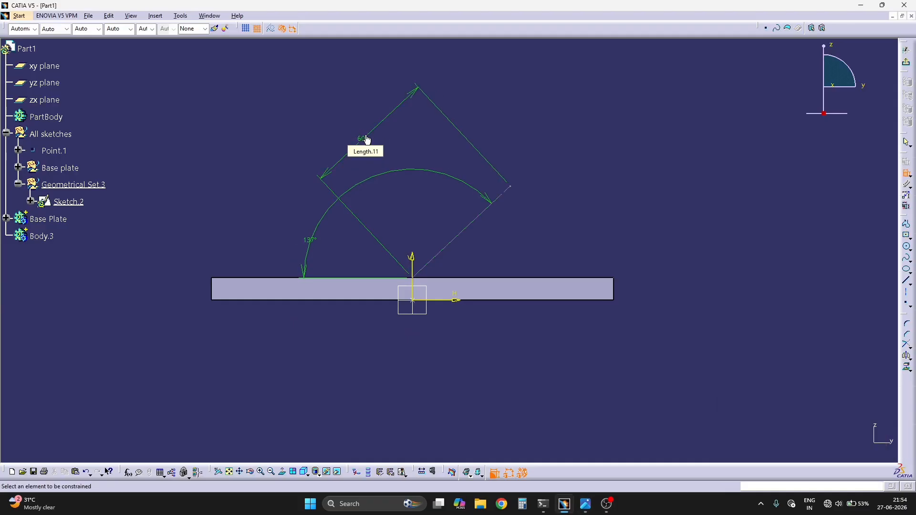
- Examine section view A-A of the drawing for the tube's base offset, end radii and collar dimensions
middle_click_drag(542, 257, 597, 235)
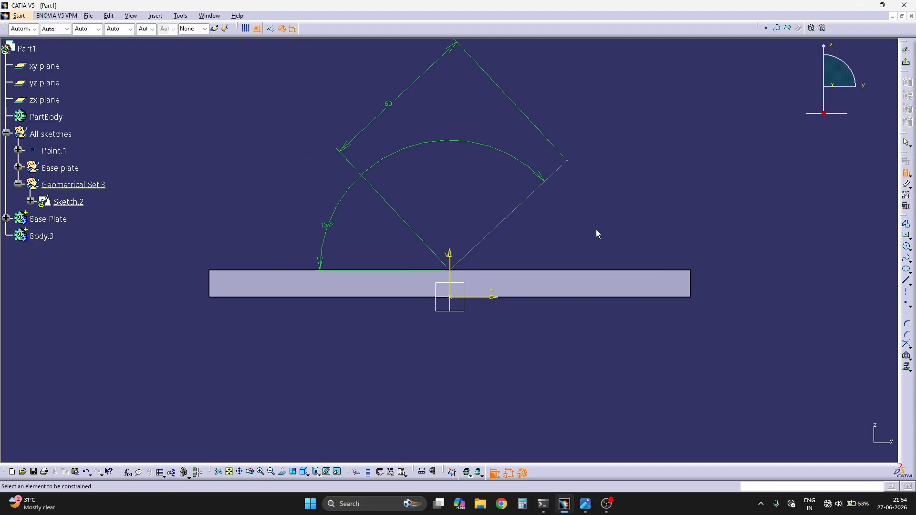
key("alt+Tab")
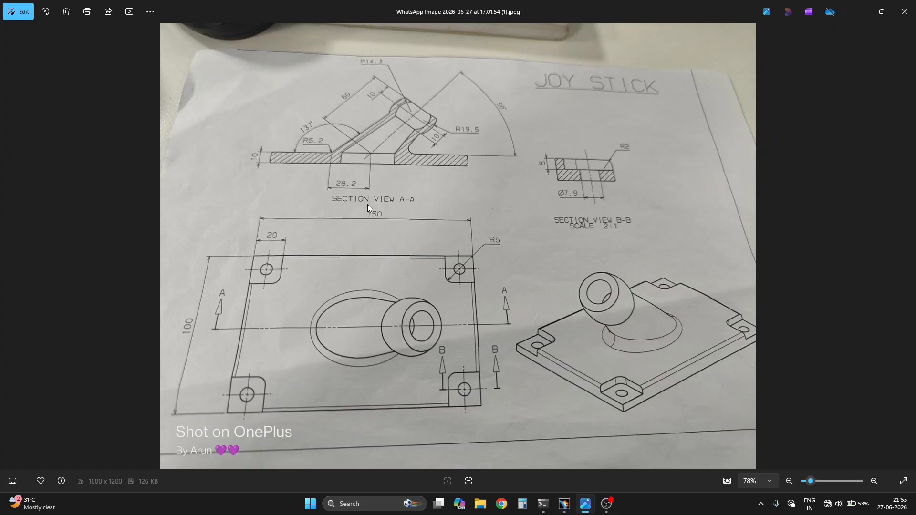
key("alt+Tab")
key("alt+Tab")
key("alt+Tab")
middle_click_drag(510, 229, 440, 254)
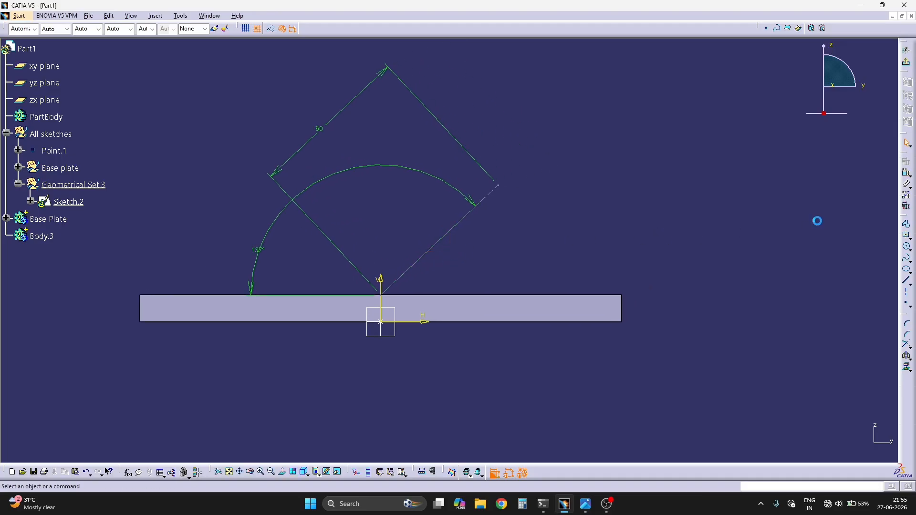
key("alt+Tab")
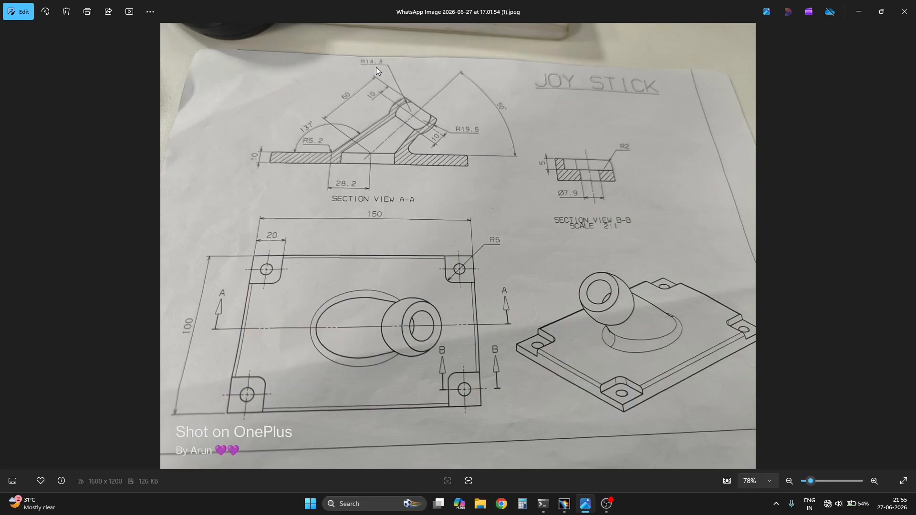
- Sketch a circle about 17 mm in diameter centred on the upper end of the inclined construction line
key("alt+Tab")
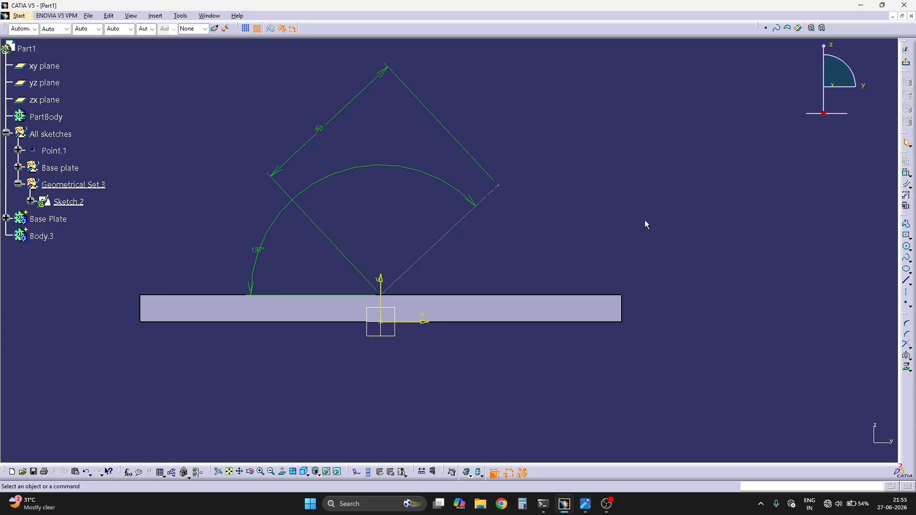
left_click(907, 247)
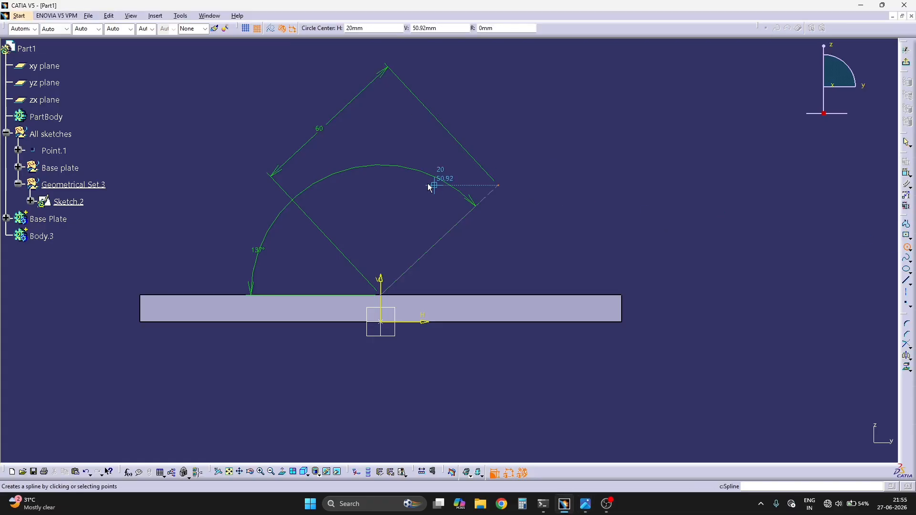
left_click(499, 186)
left_click(526, 168)
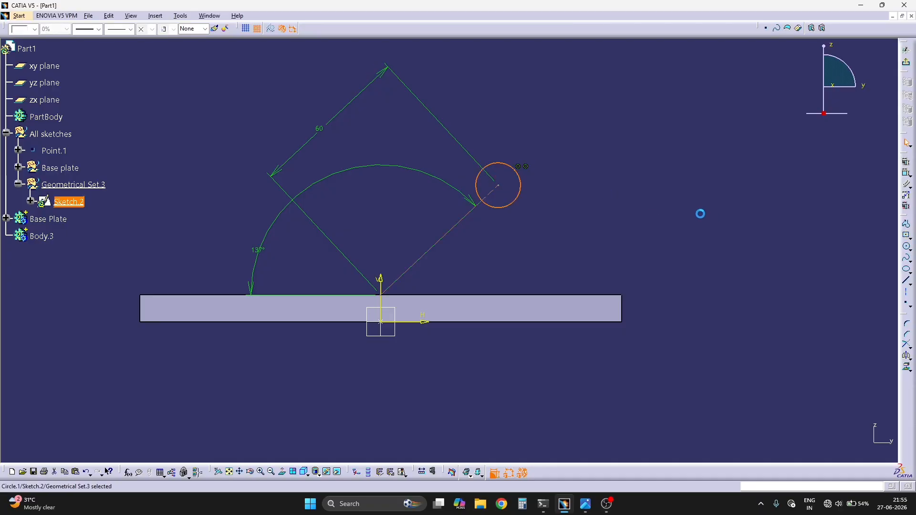
- Dimension the circle's diameter and set it to 28.6 mm
left_click(907, 175)
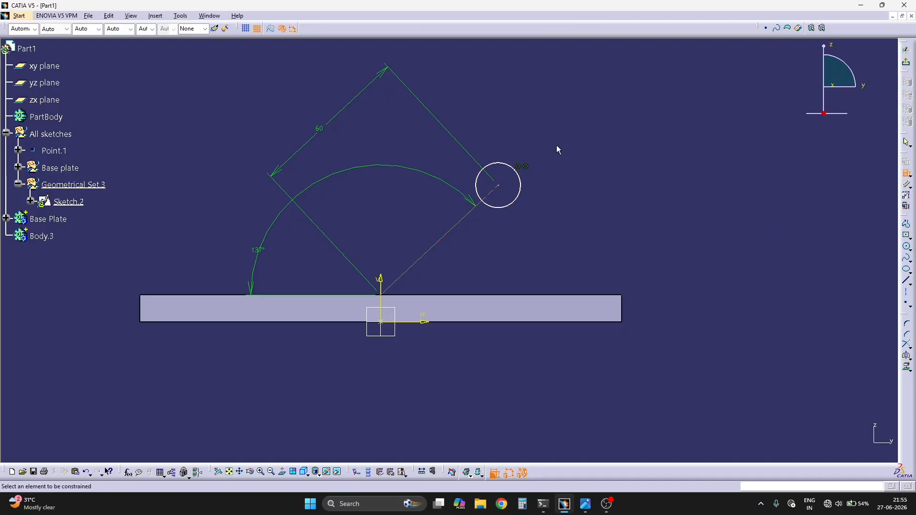
left_click(520, 191)
double_click(564, 177)
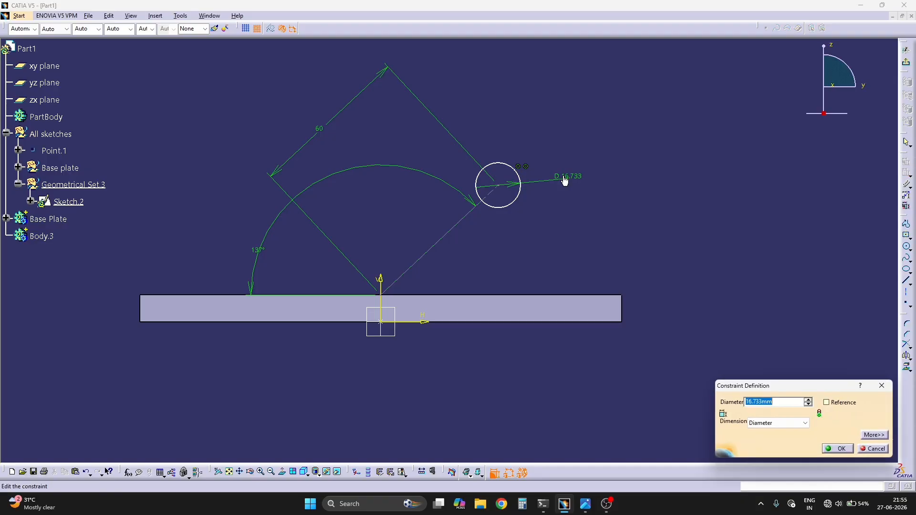
type("1")
key("Return")
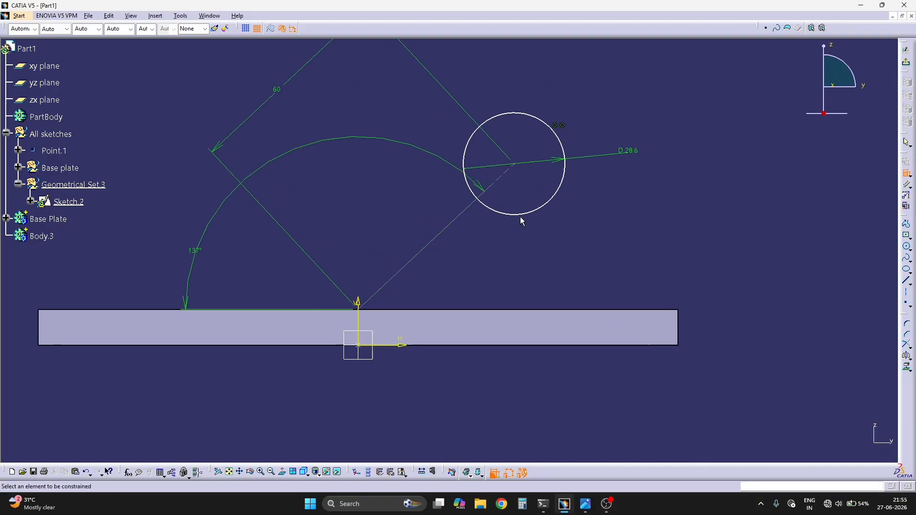
- Check the collar in section view A-A, and sketch a symmetrically extended line through the circle's centre, crossing the inclined construction line
key("alt+Tab")
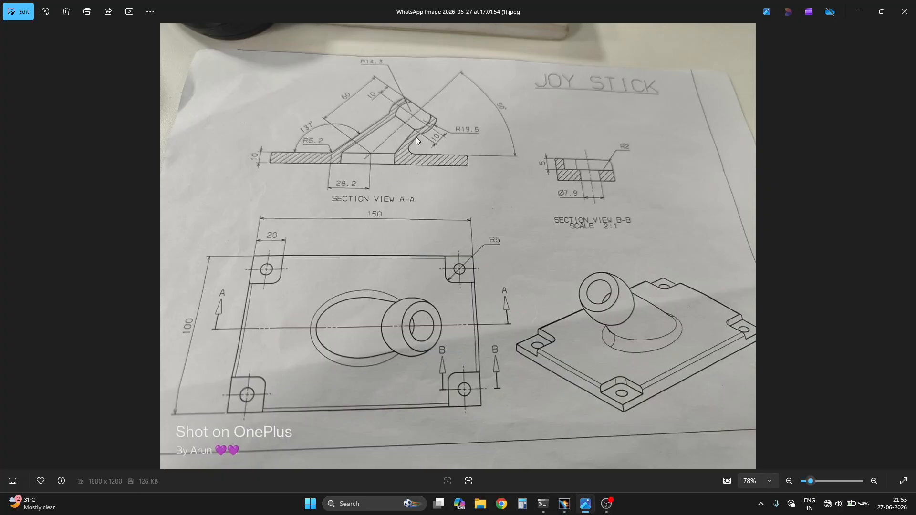
key("alt+Tab")
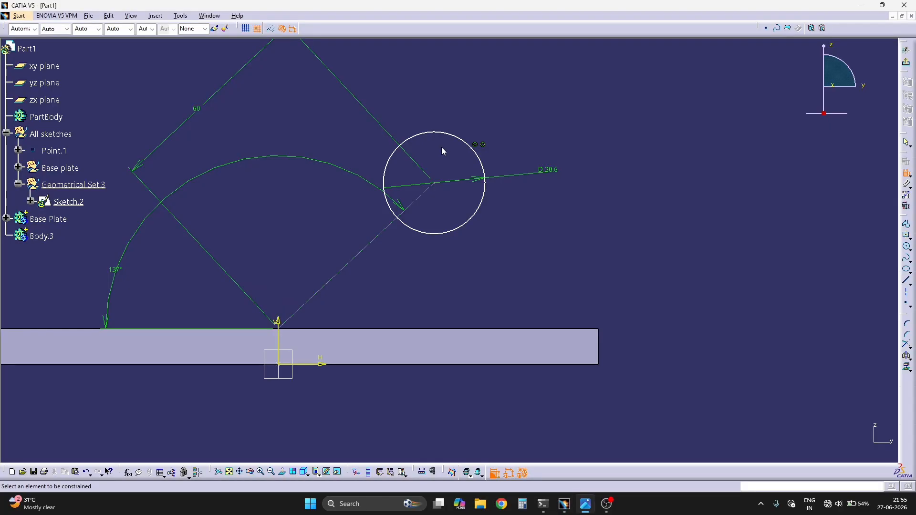
middle_click_drag(674, 264, 713, 309)
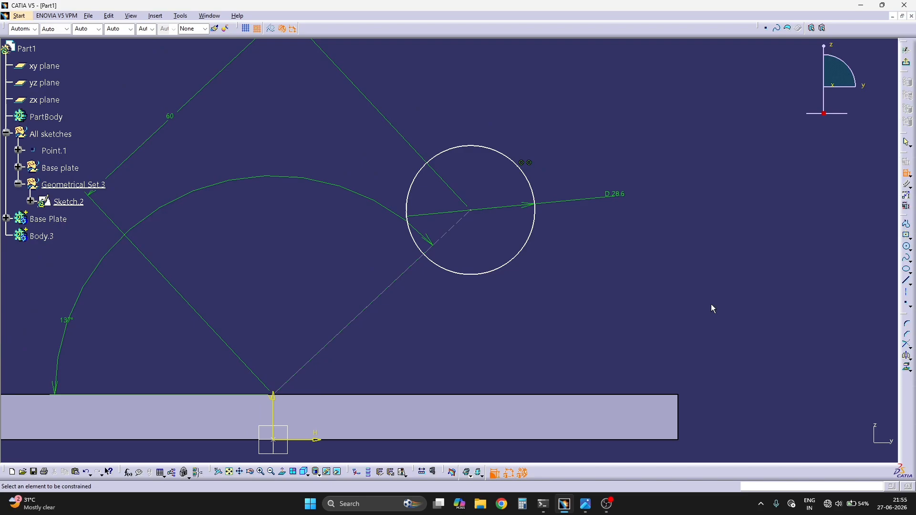
left_click(907, 280)
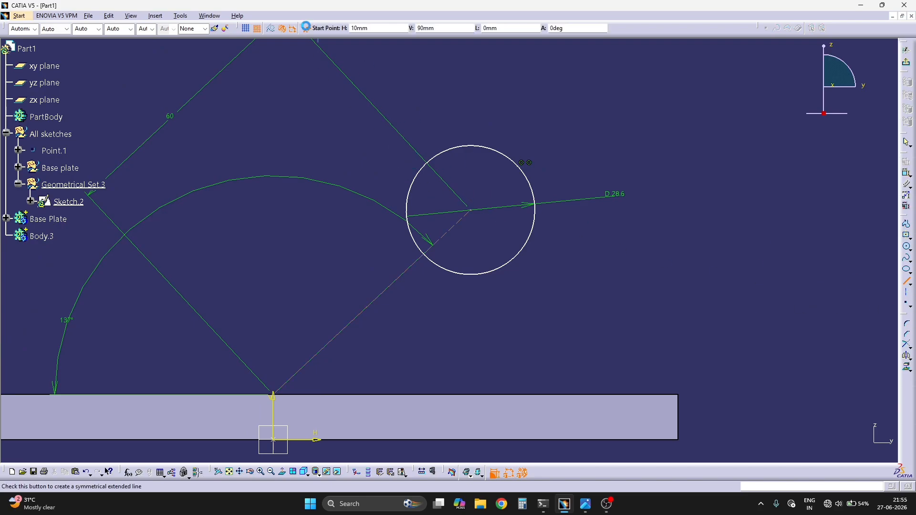
left_click(472, 210)
left_click(565, 300)
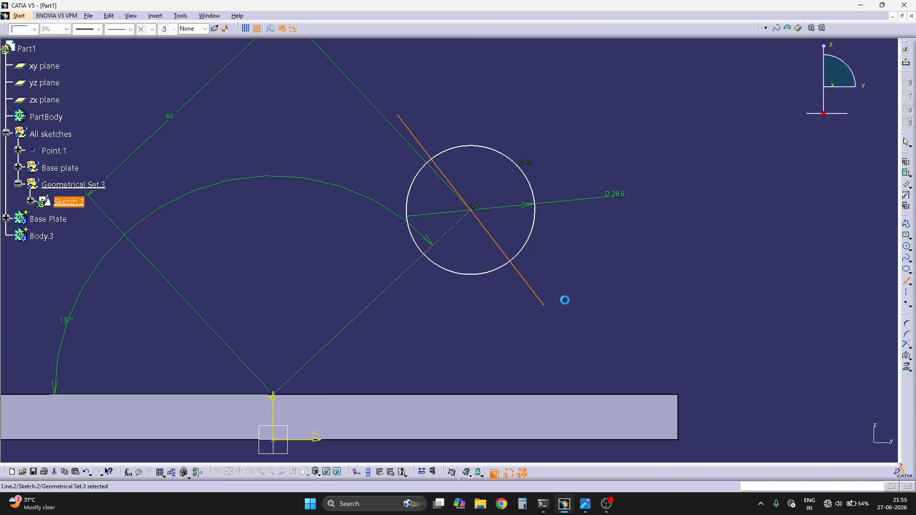
left_click(504, 221)
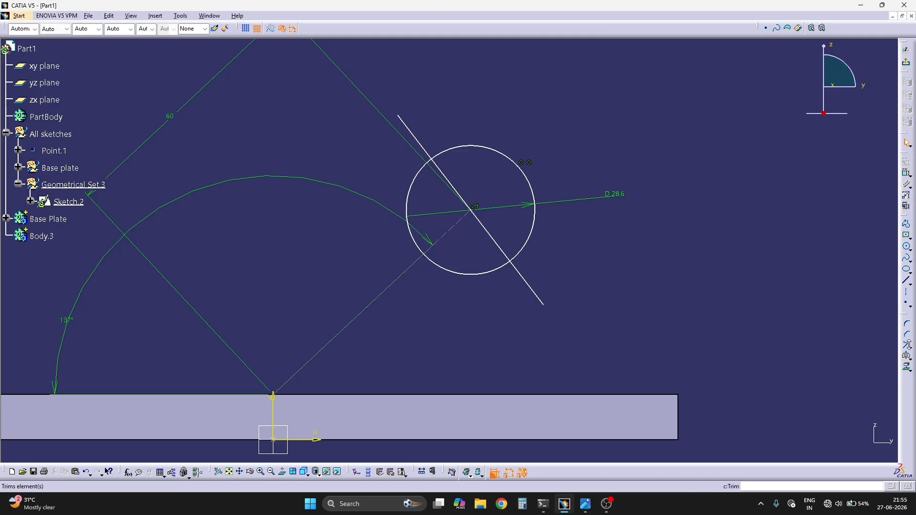
- Constrain the line through the circle's centre perpendicular to the inclined construction line
left_click(911, 172)
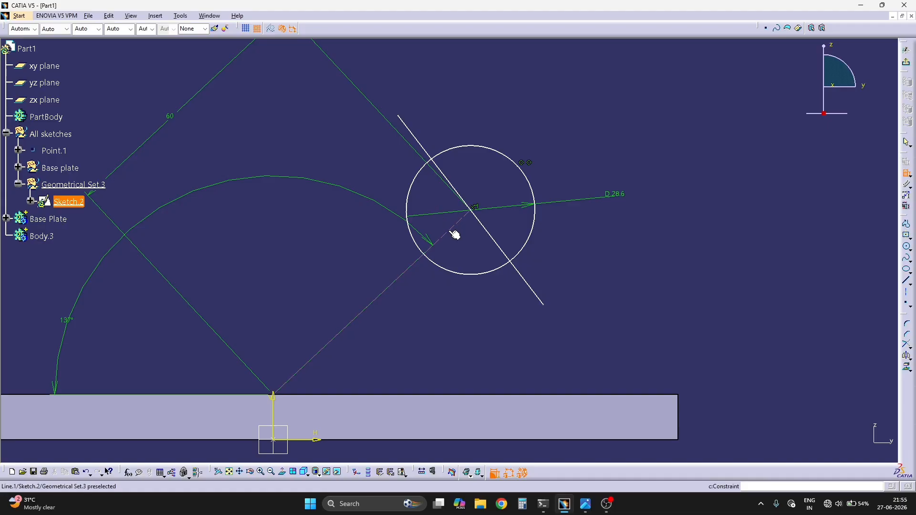
left_click(491, 232)
left_click(493, 238)
right_click(584, 241)
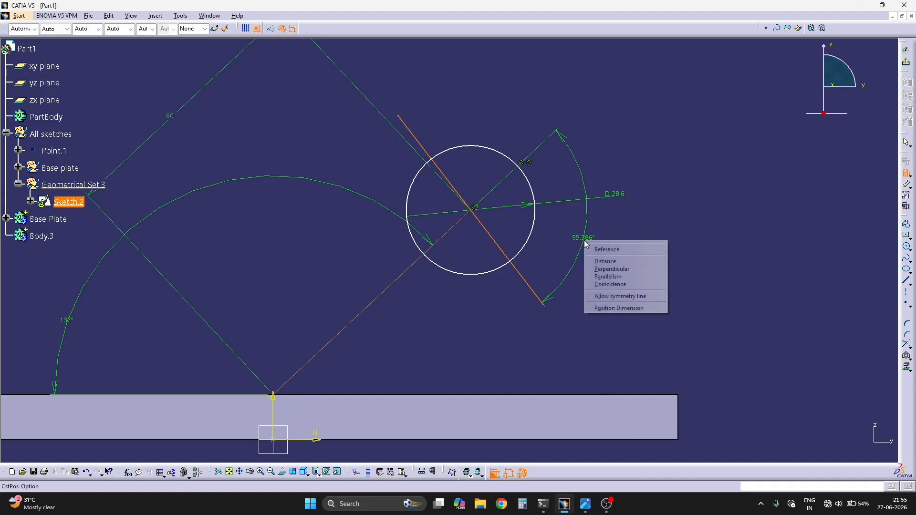
left_click(617, 277)
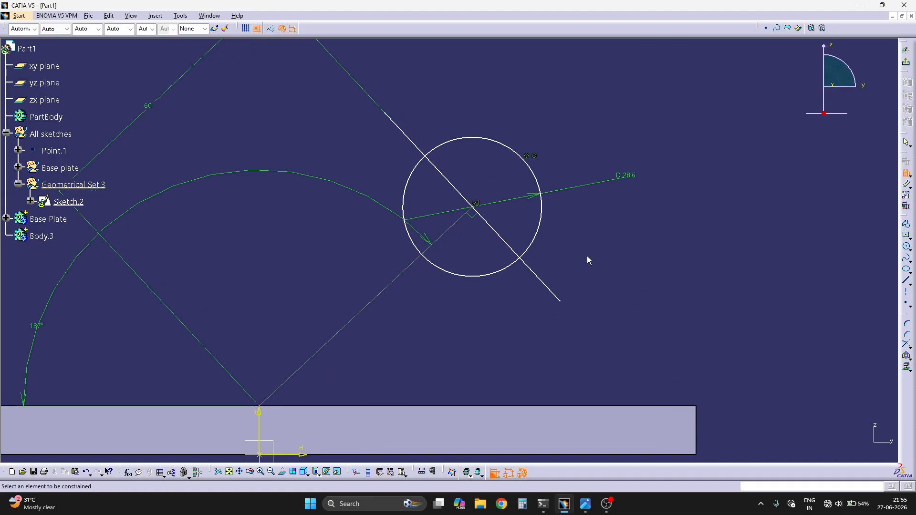
- Try to offset the perpendicular line to both sides with 10 instances, and undo the offset
key("alt+Tab")
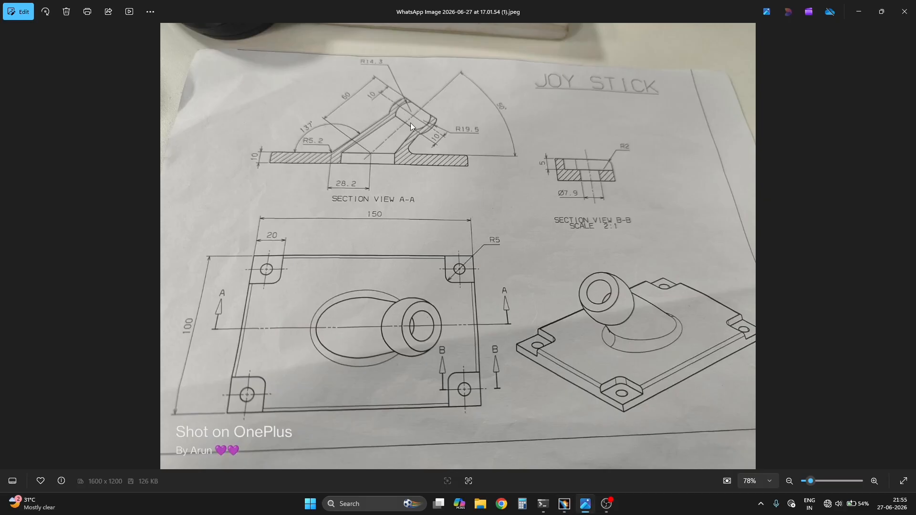
key("alt+Tab")
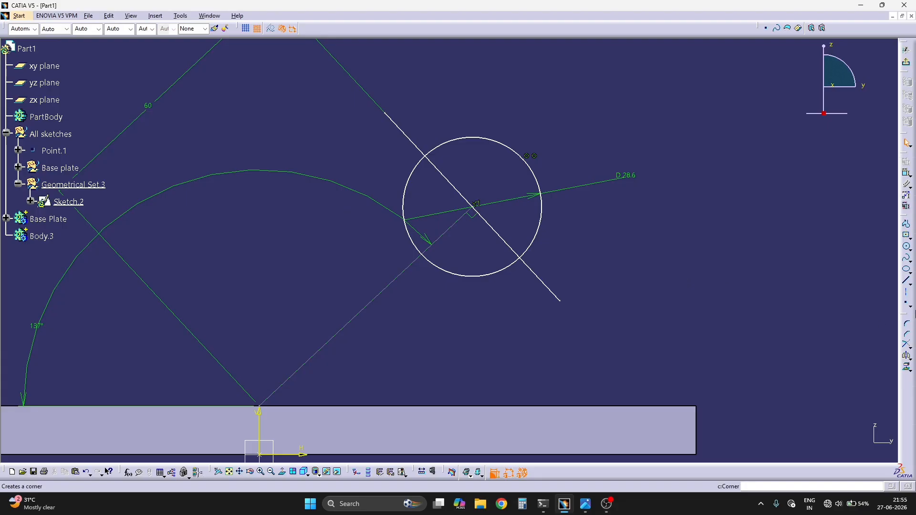
left_click(910, 346)
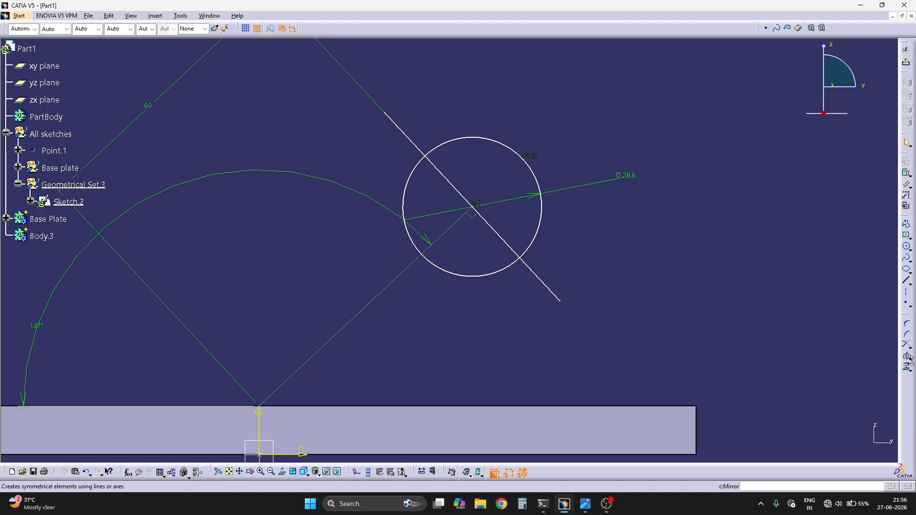
left_click(910, 359)
left_click(854, 367)
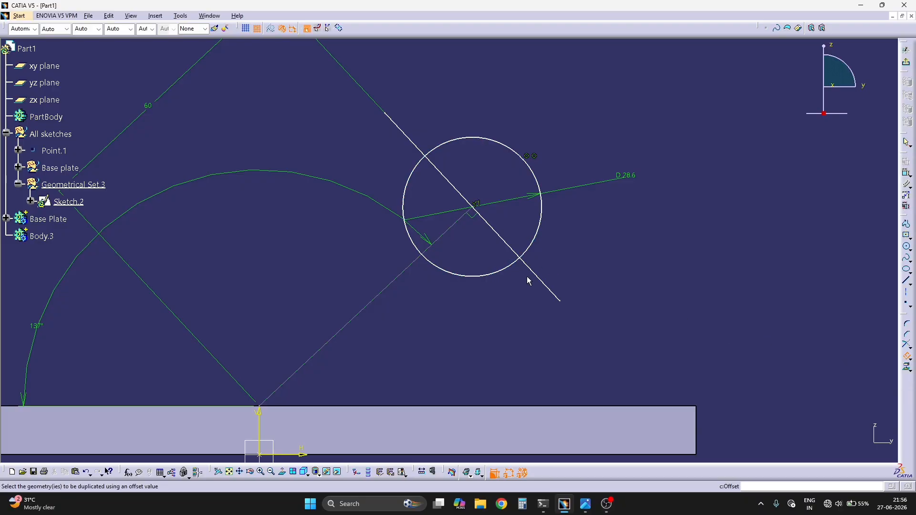
left_click(548, 287)
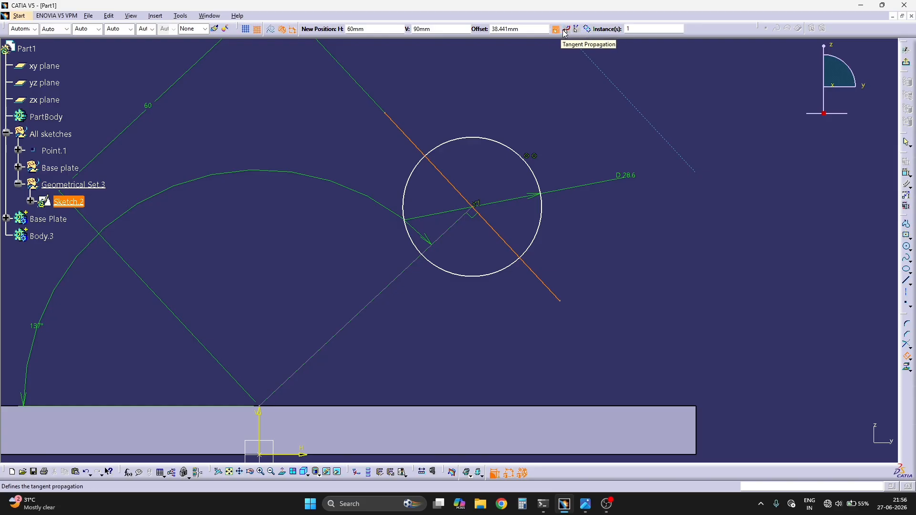
left_click(589, 30)
left_click(648, 28)
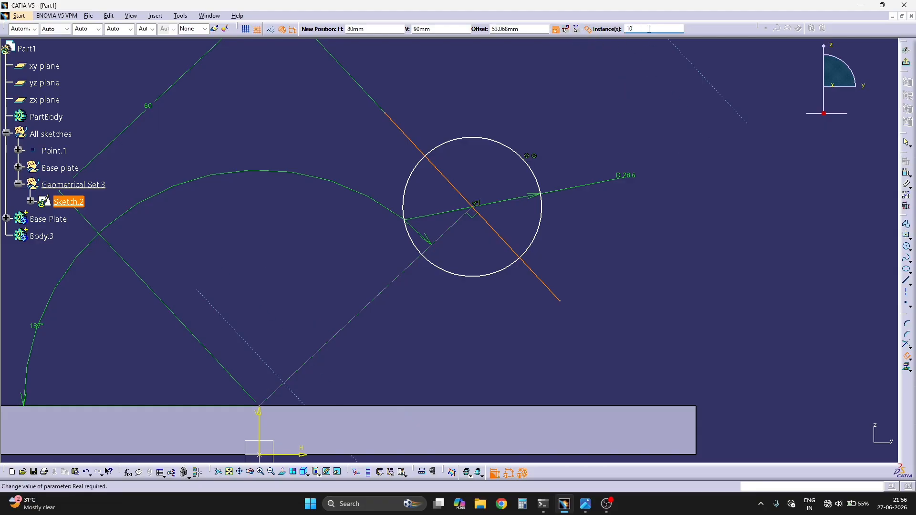
type("10")
key("Return")
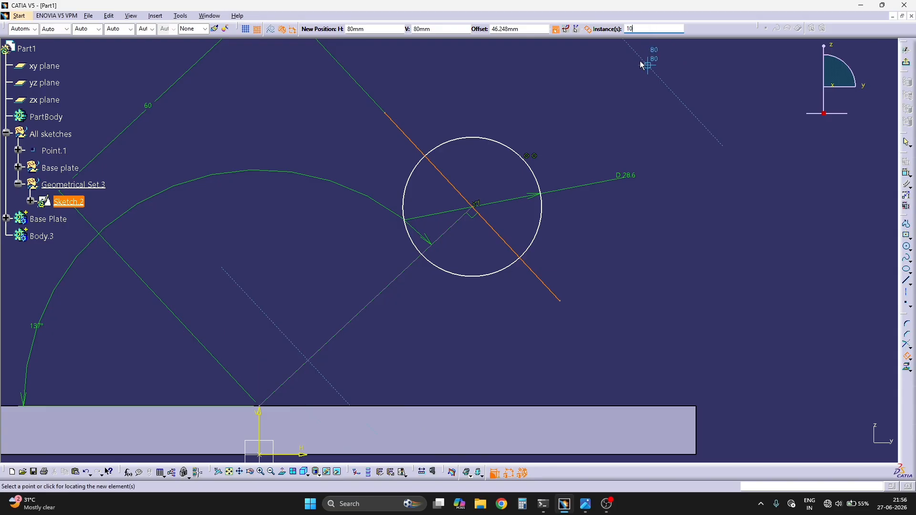
left_click(491, 176)
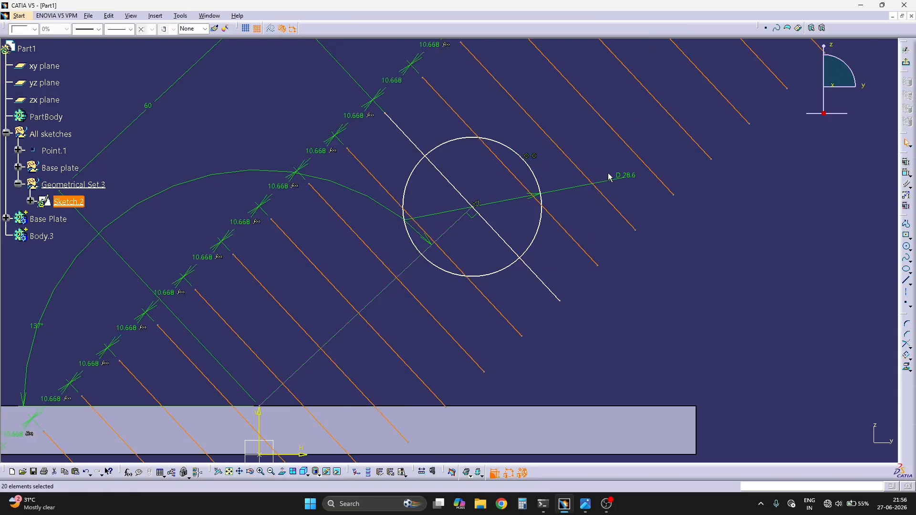
key("Escape")
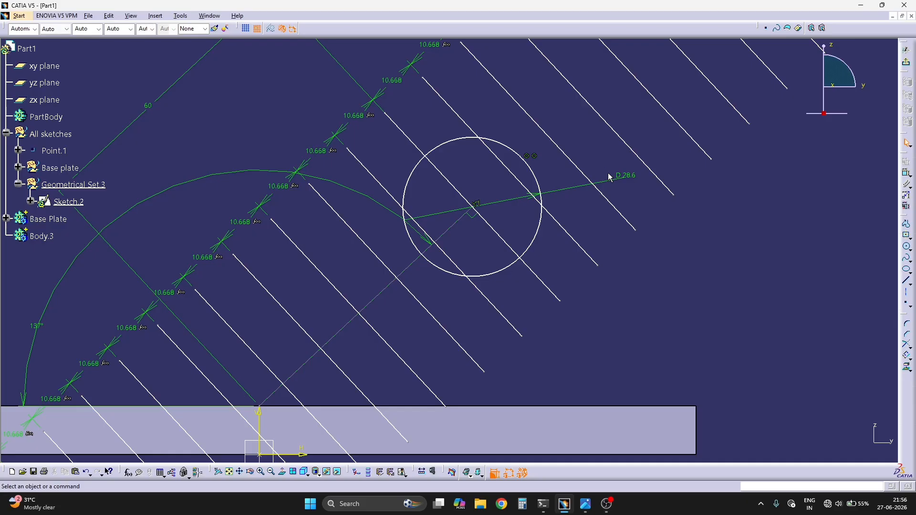
key("ctrl+z")
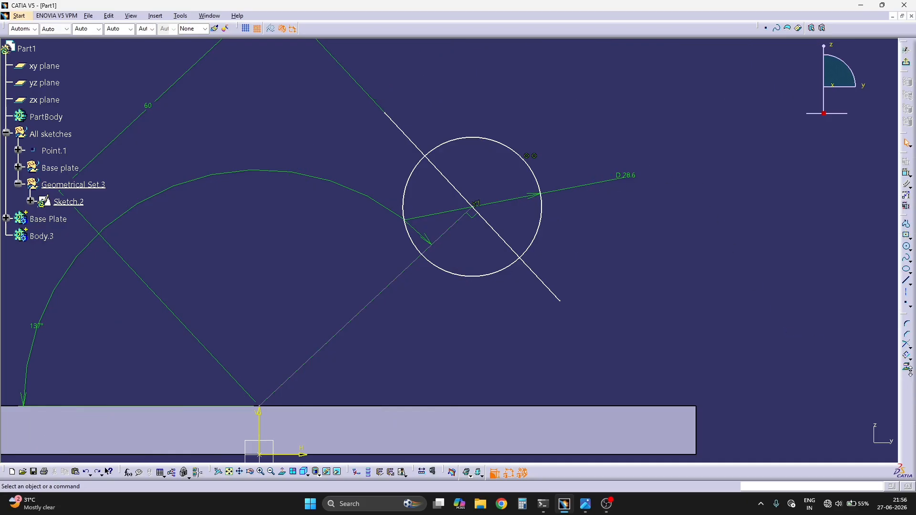
- Offset the perpendicular line through the circle's centre by 10 mm to both sides, with a single instance
left_click(906, 356)
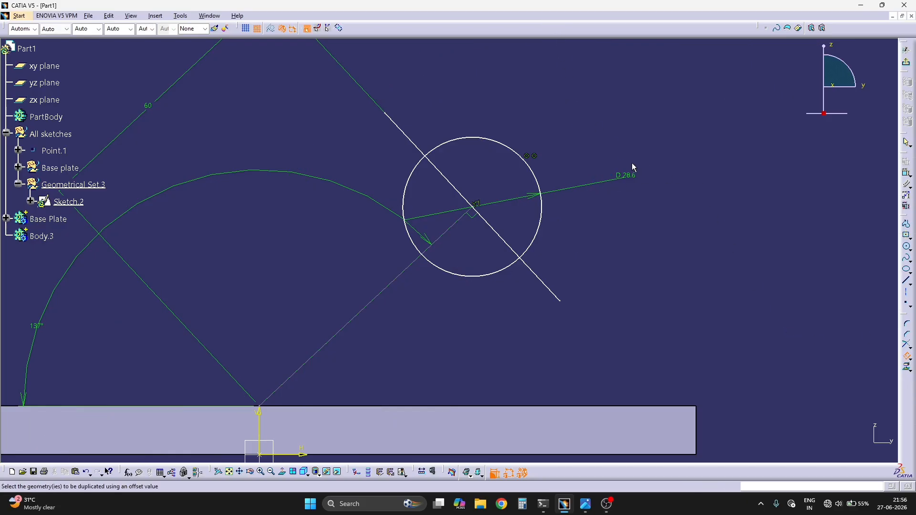
left_click(501, 239)
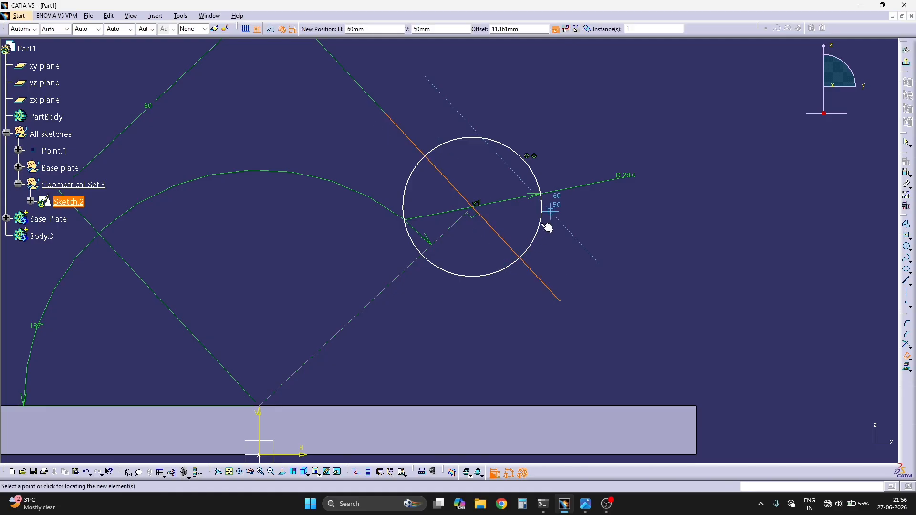
left_click(587, 29)
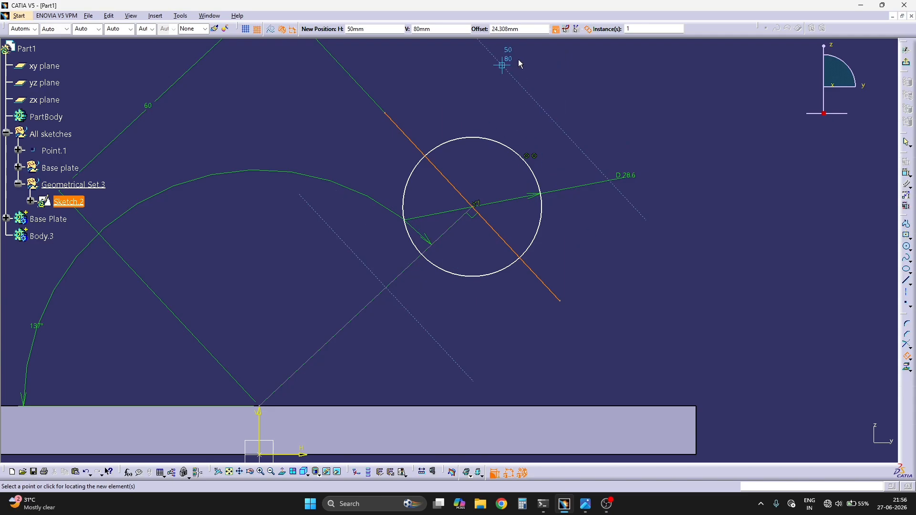
type("10")
key("Return")
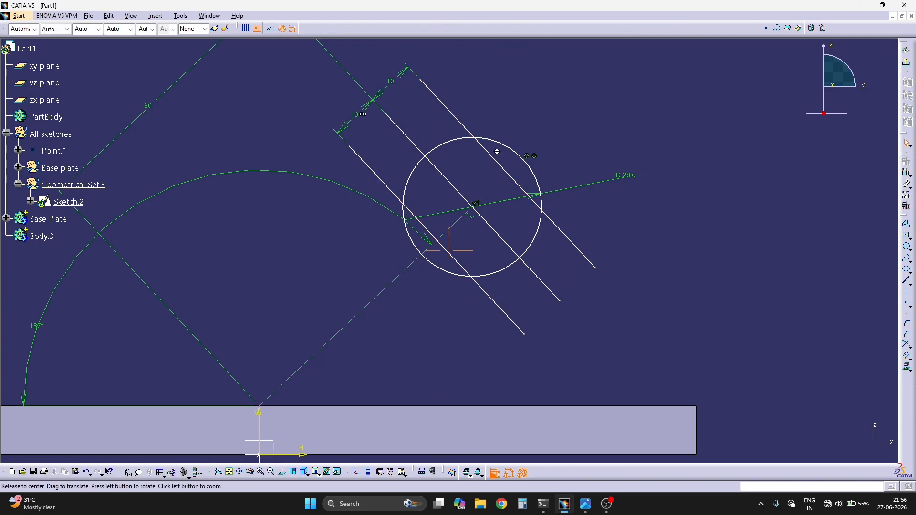
middle_click_drag(495, 149, 498, 168, "ctrl")
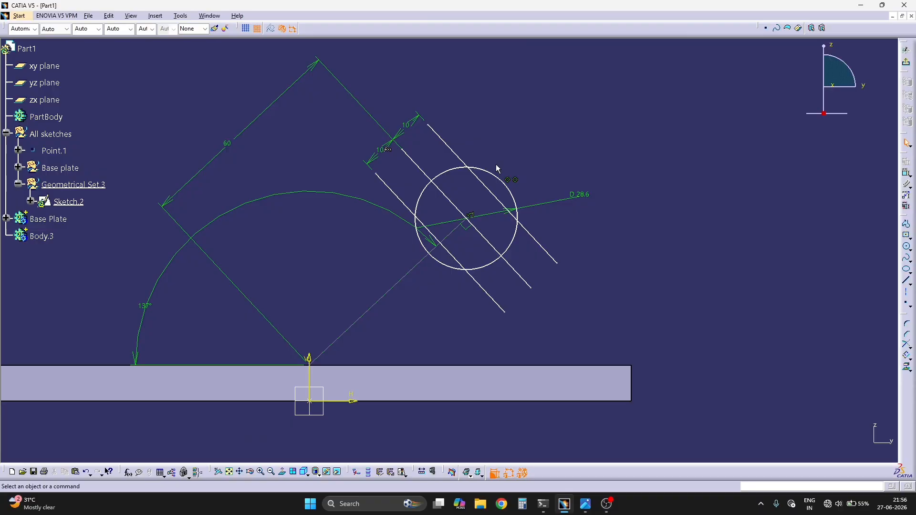
- Quick-trim both offset lines outside the circle and the circle's arcs beyond those lines
left_click(907, 356)
left_click(888, 356)
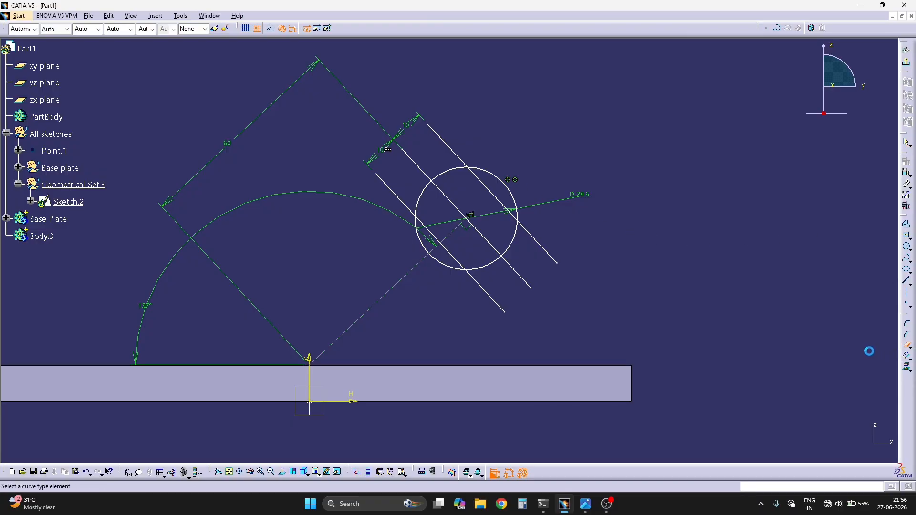
left_click(537, 246)
left_click(512, 191)
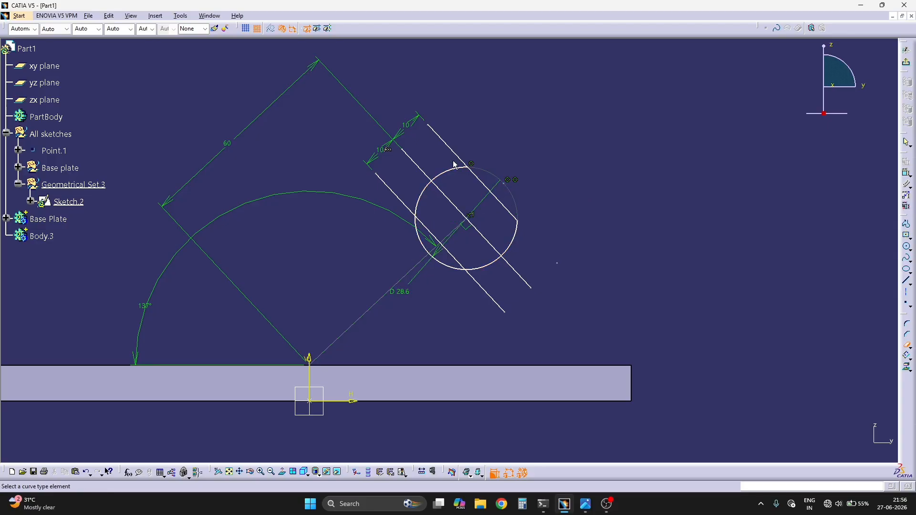
left_click(451, 144)
left_click(401, 199)
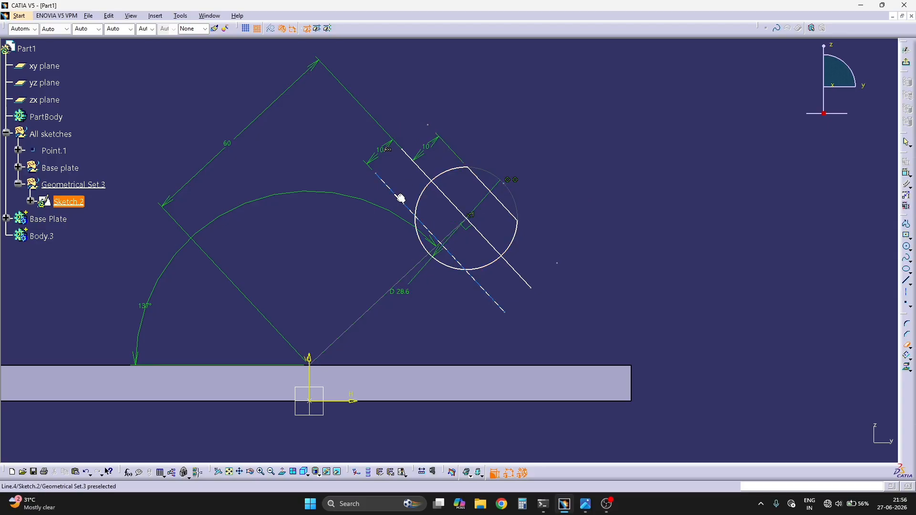
left_click(494, 302)
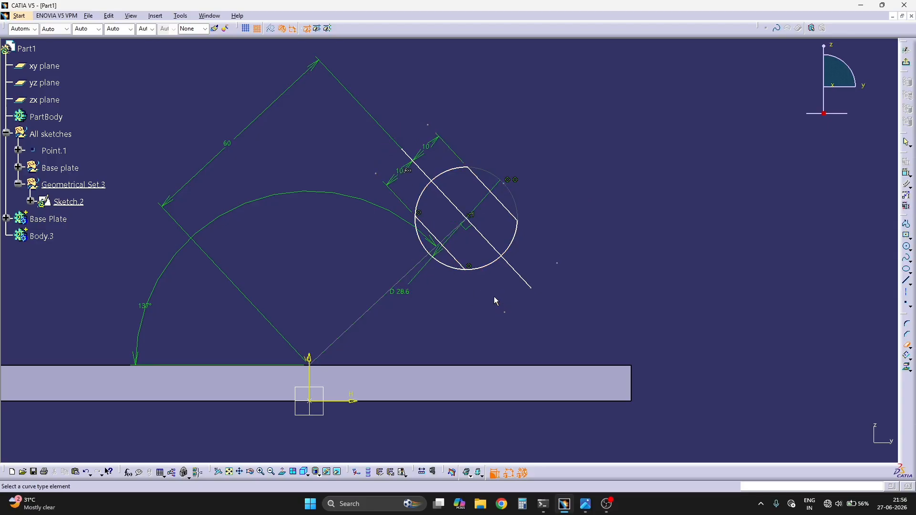
left_click(440, 263)
- Quick-trim the ends of the centre line outside the circle, accepting the change to its middle point constraint
middle_click_drag(566, 292, 568, 283)
left_click(528, 280)
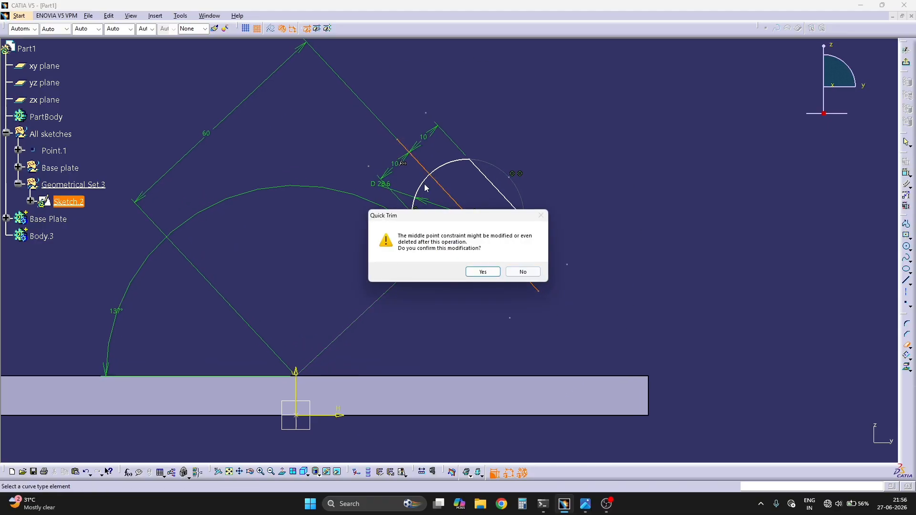
left_click(483, 273)
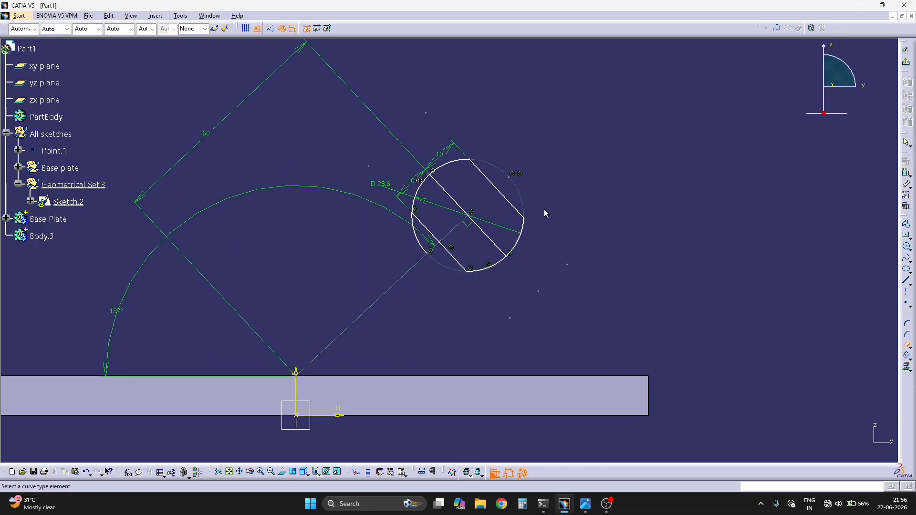
- Convert the centre line inside the circle to construction geometry and quick-trim the remaining arc beyond the lower offset line
middle_click_drag(546, 212, 496, 247)
left_click(458, 194)
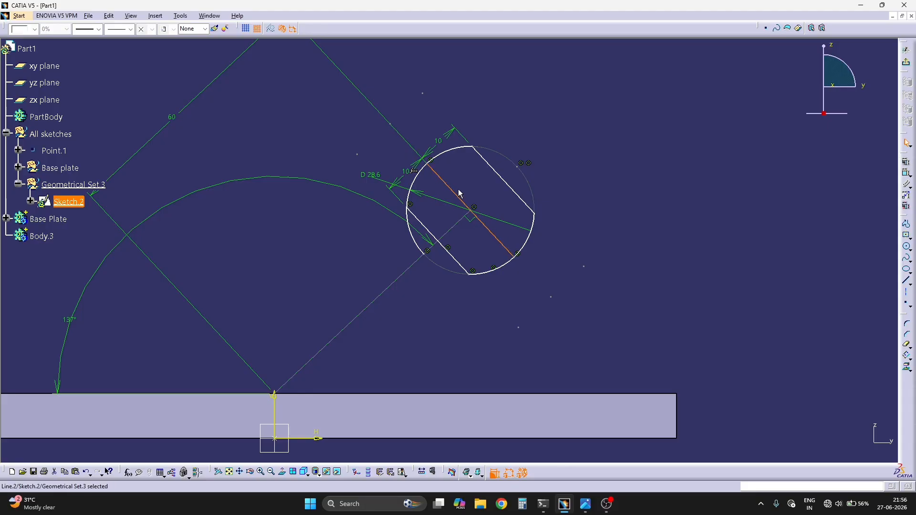
left_click(507, 84)
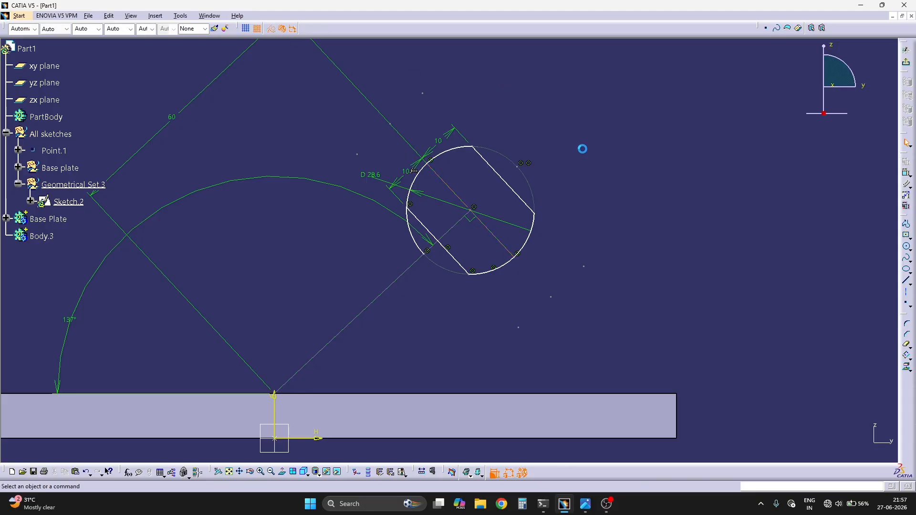
mouse_move(581, 148)
middle_mouse_down()
mouse_move(614, 169)
mouse_move(373, 139)
middle_mouse_up()
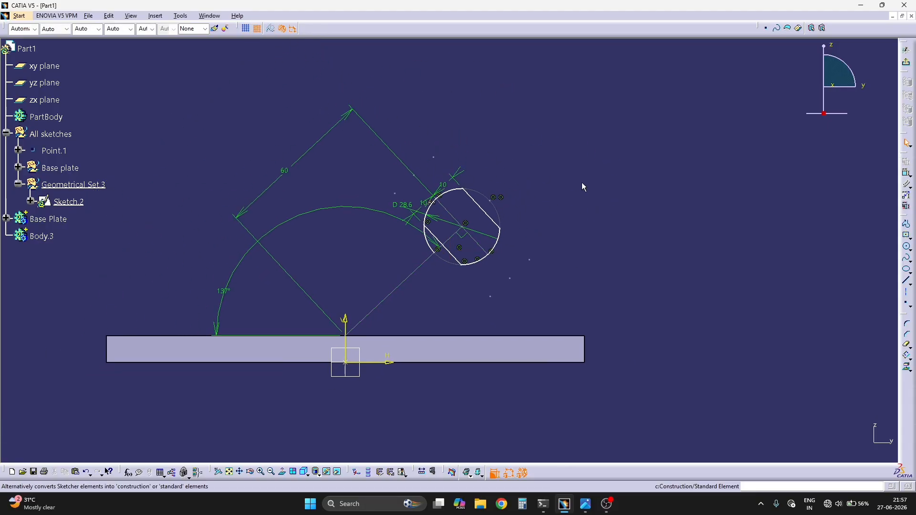
mouse_move(582, 182)
middle_mouse_down()
mouse_move(545, 251)
mouse_move(560, 237)
mouse_move(555, 208)
middle_mouse_up()
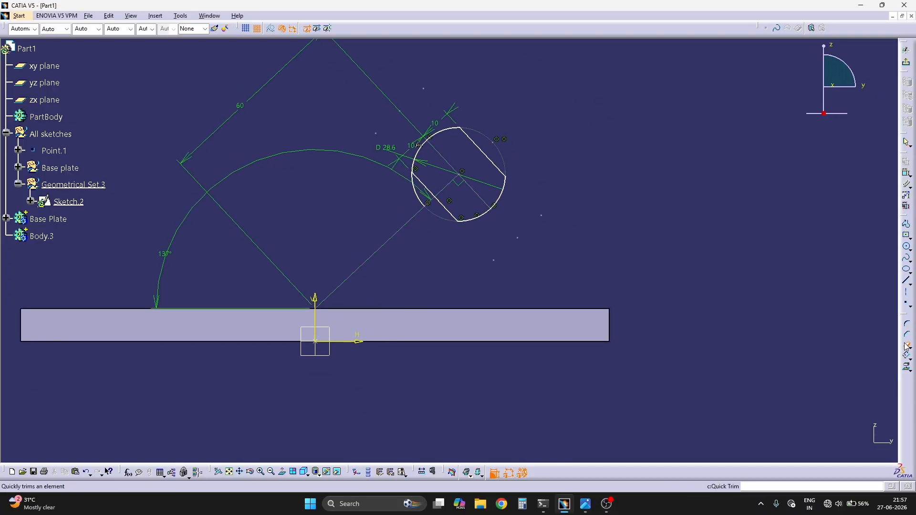
left_click(418, 197)
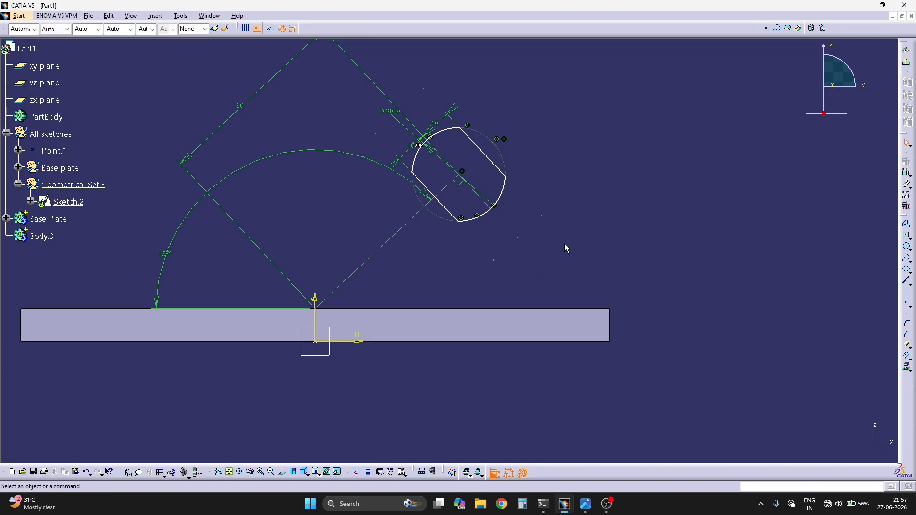
- Constrain the lower end of the inclined construction line coincident with the vertical sketch axis
mouse_move(504, 176)
left_mouse_down()
mouse_move(509, 189)
mouse_move(489, 178)
left_mouse_up()
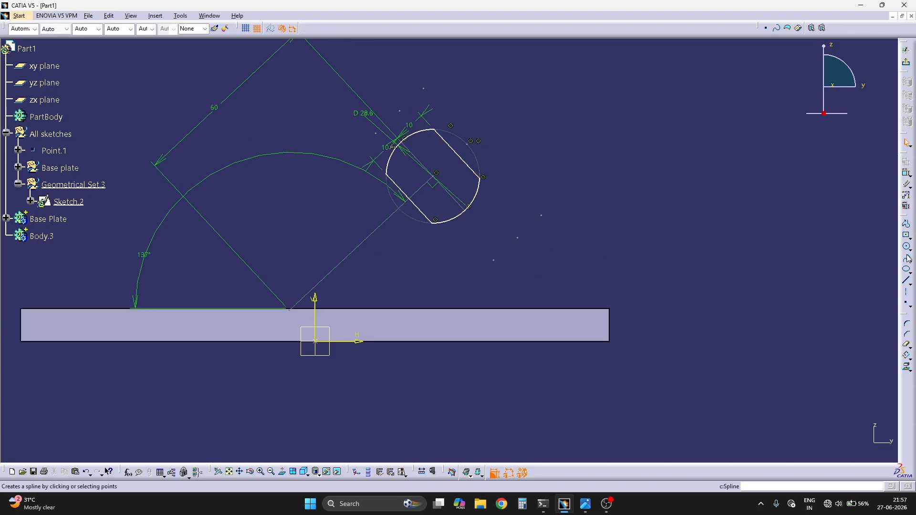
left_click(907, 173)
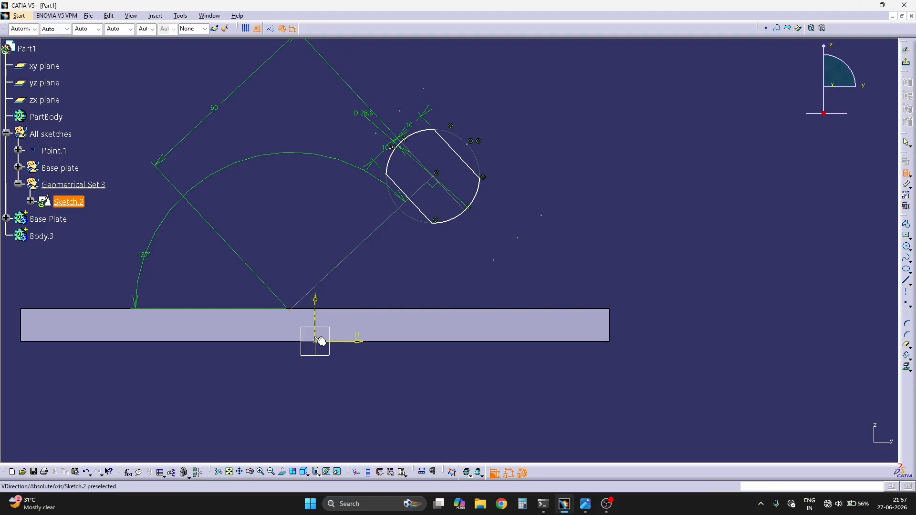
left_click(315, 304)
right_click(353, 297)
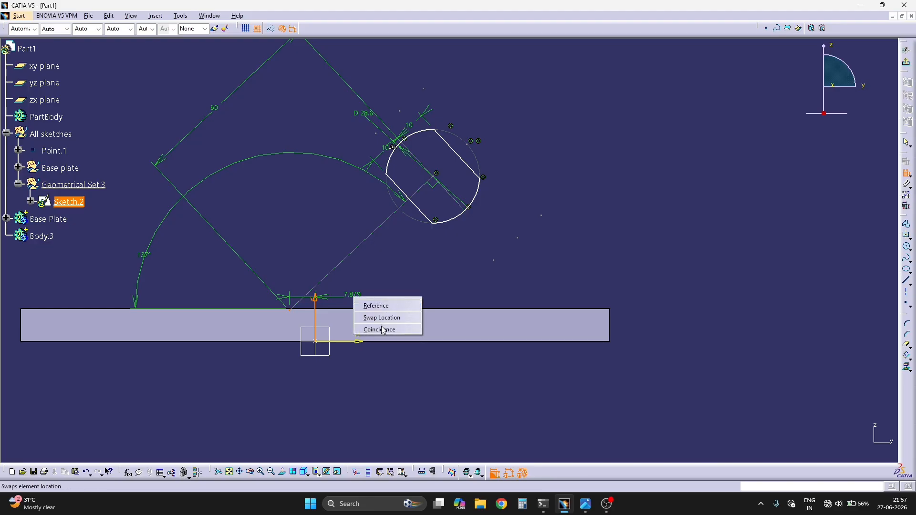
left_click(383, 329)
middle_click_drag(462, 281, 419, 325)
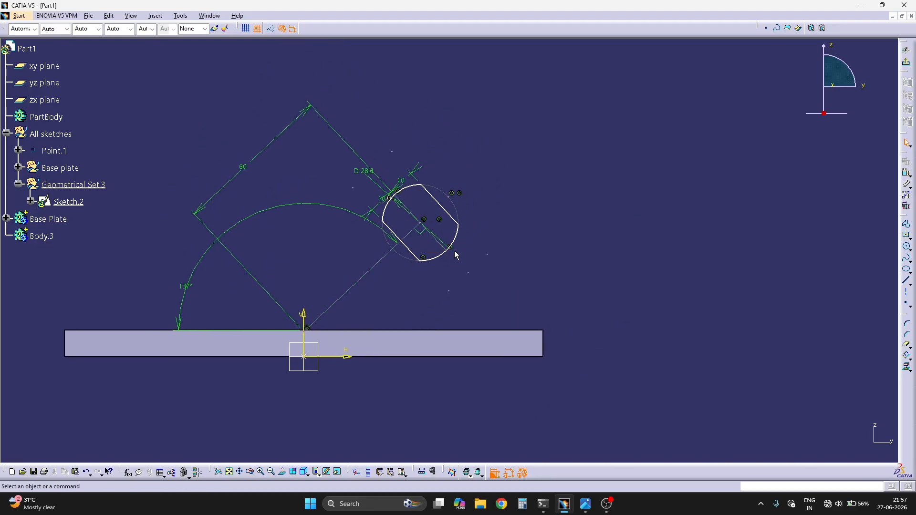
- Constrain the lower end of the inclined construction line coincident with the base plate's top edge
mouse_move(465, 229)
left_mouse_down()
mouse_move(462, 247)
mouse_move(461, 199)
left_mouse_up()
left_click(557, 258)
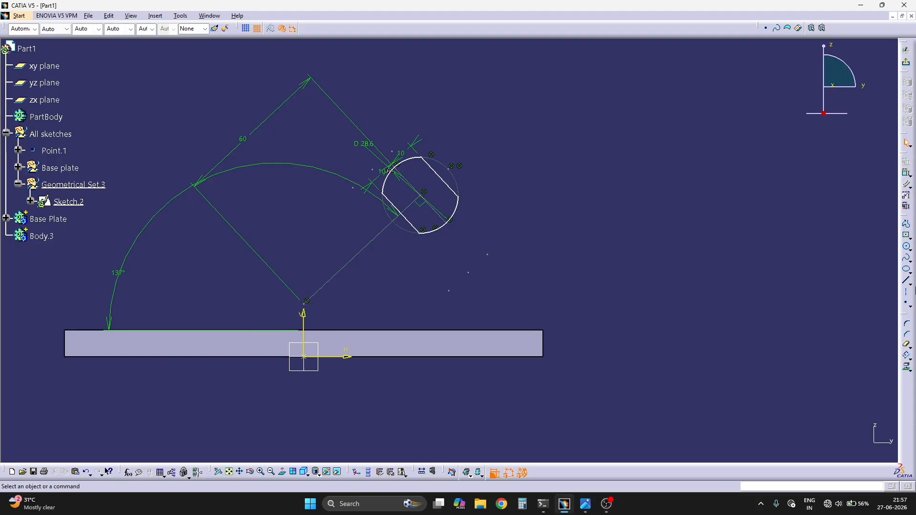
left_click(907, 177)
left_click(308, 302)
left_click(351, 331)
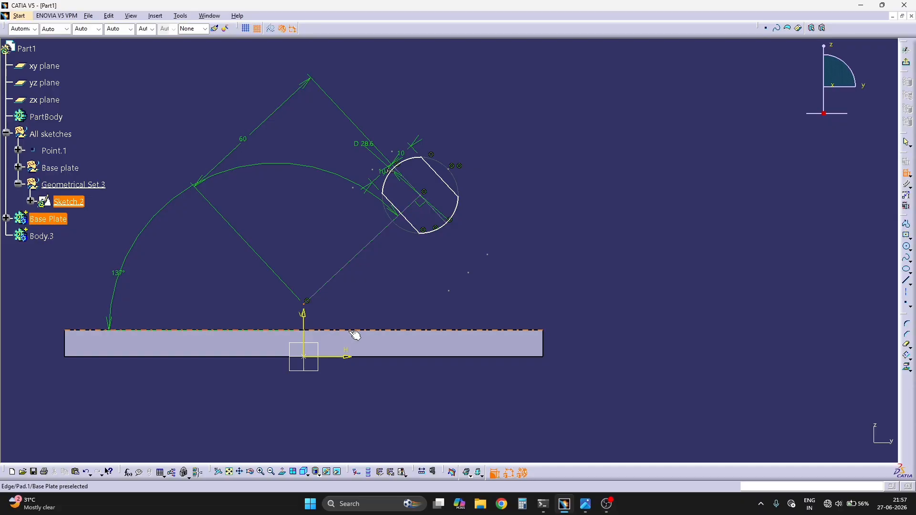
right_click(578, 258)
left_click(594, 287)
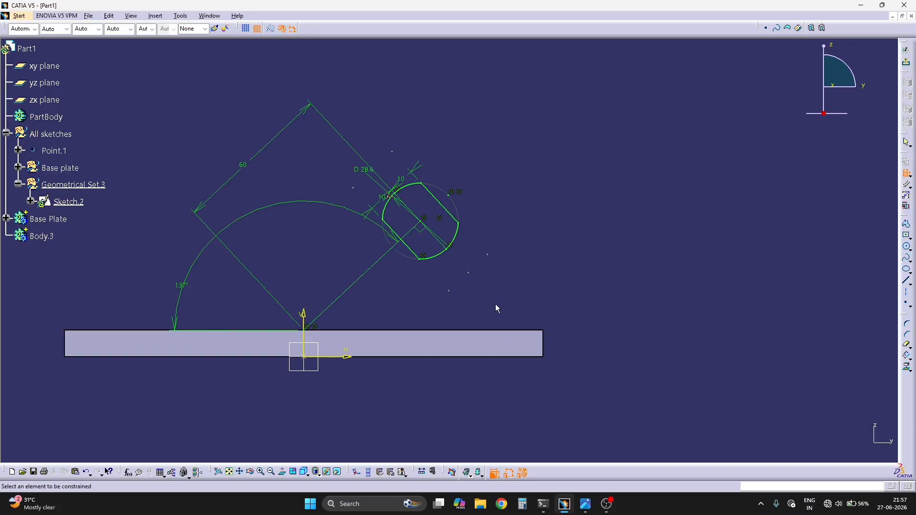
mouse_move(496, 309)
middle_mouse_down()
mouse_move(491, 274)
mouse_move(550, 246)
middle_mouse_up()
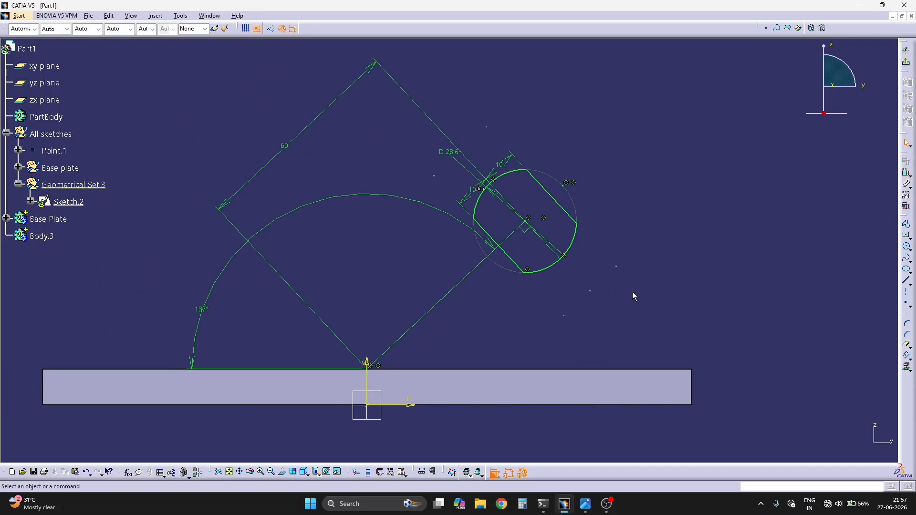
left_click_drag(599, 245, 630, 291)
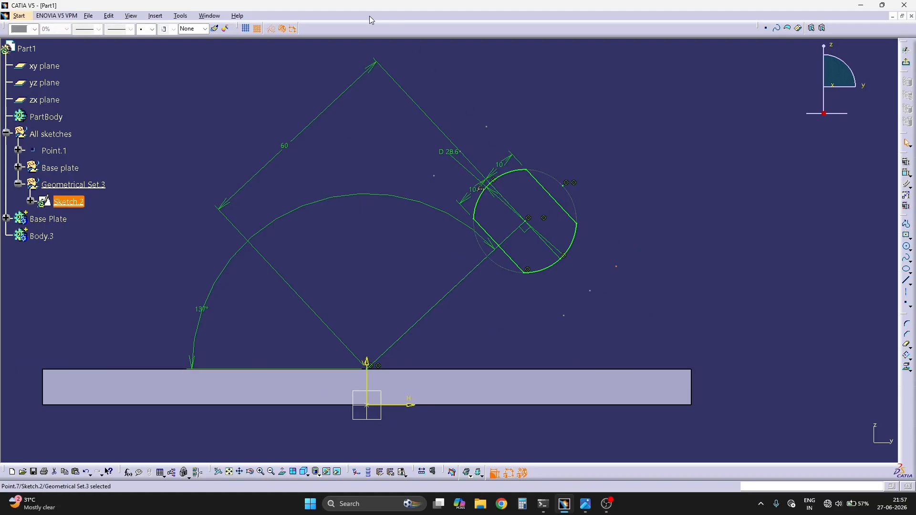
left_click(588, 130)
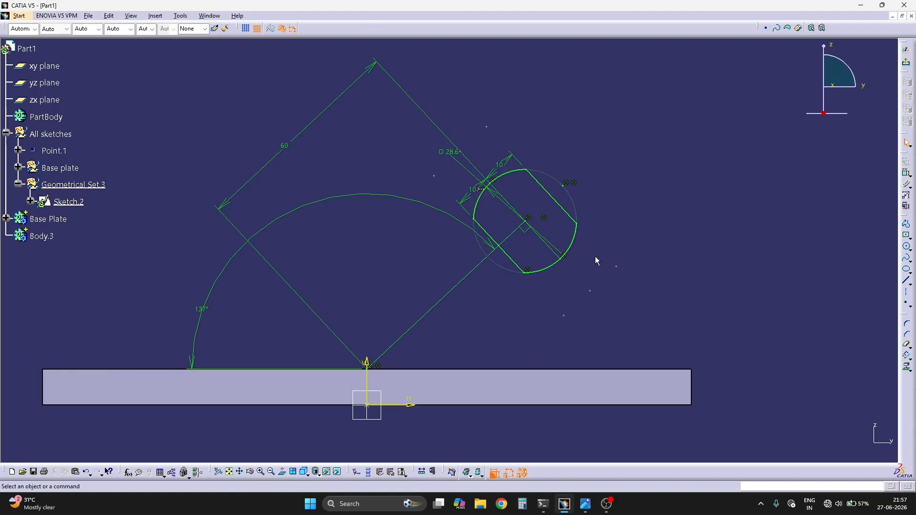
mouse_move(594, 250)
left_mouse_down()
mouse_move(639, 275)
mouse_move(629, 297)
left_mouse_up()
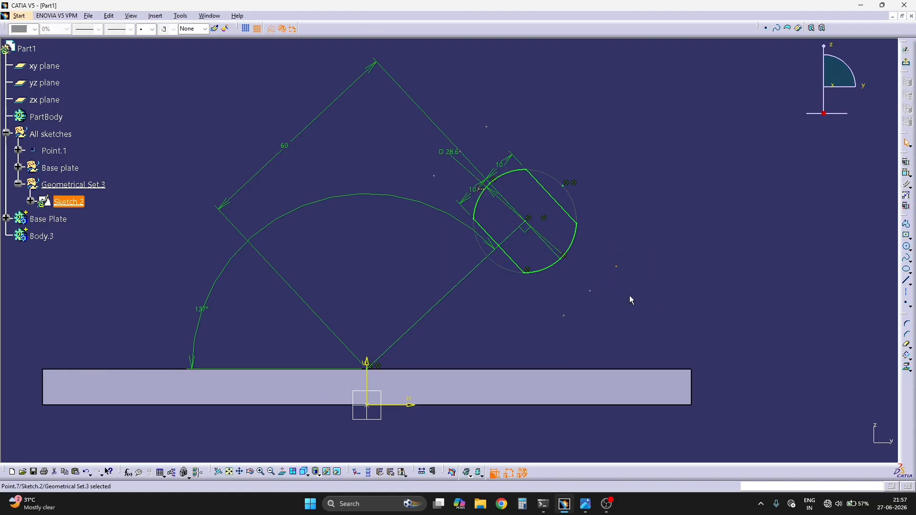
left_click(615, 116)
- Draw a concentric circle about 38.9 mm in diameter around the trimmed collar profile, following the drawing's outer radius
key("alt+Tab")
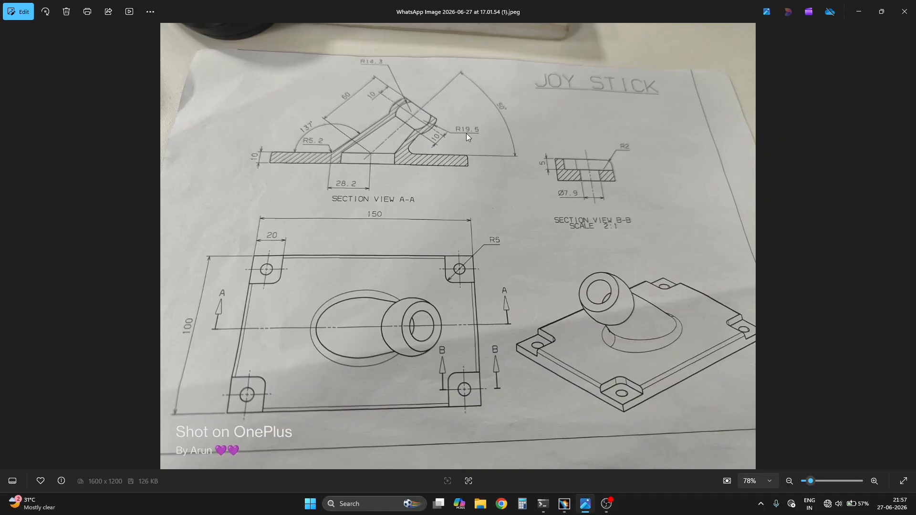
key("alt+Tab")
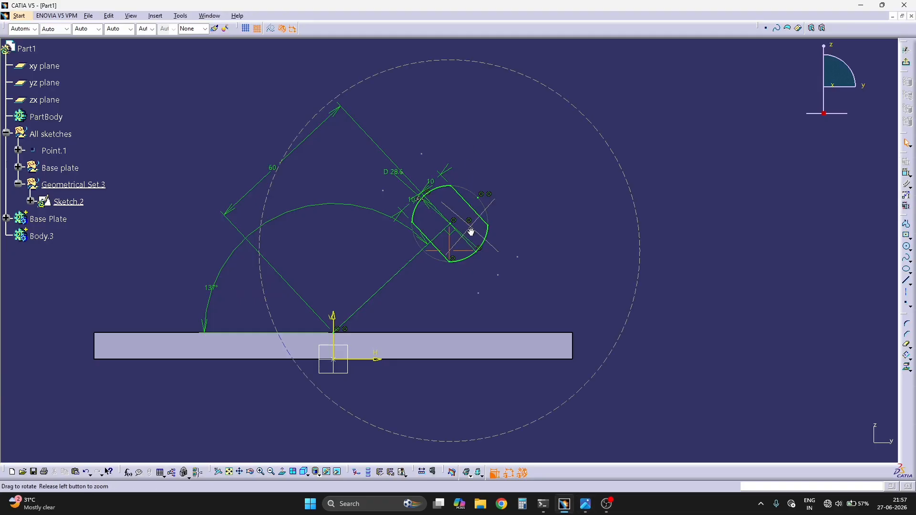
left_click(907, 247)
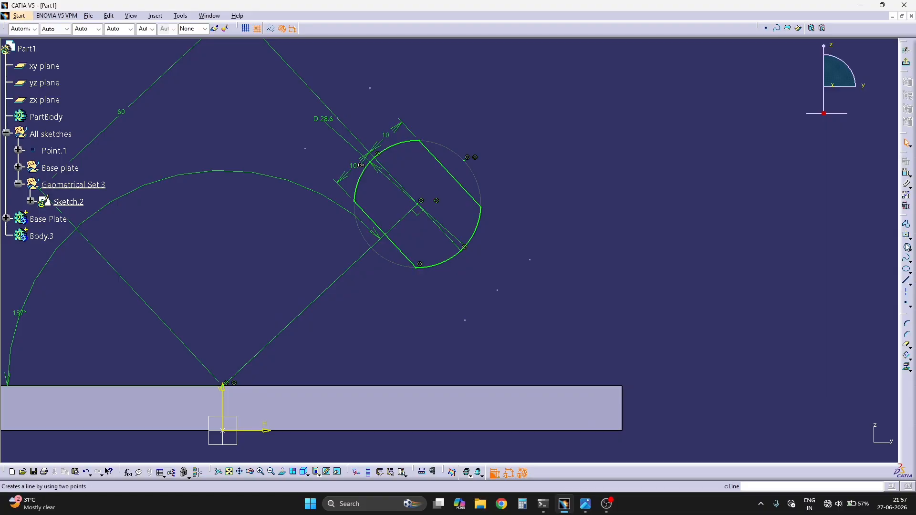
left_click(417, 203)
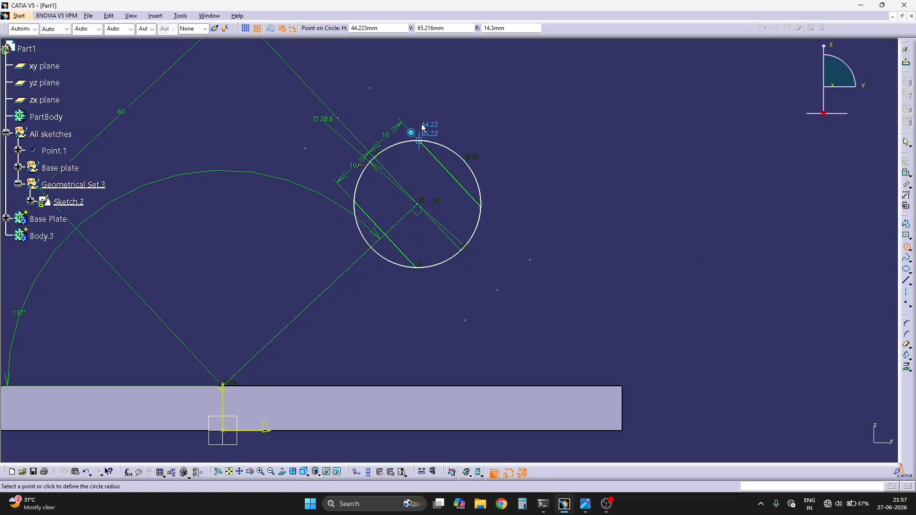
left_click(413, 104)
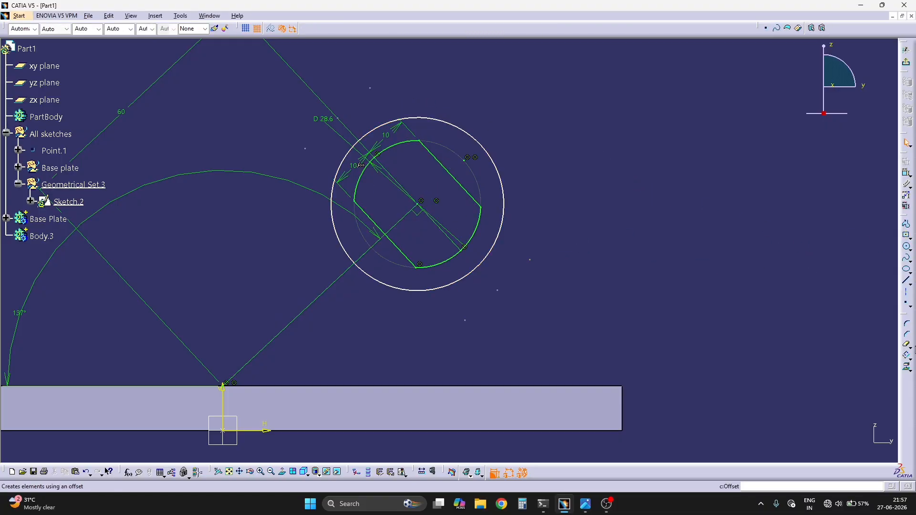
- Dimension the outer circle's diameter and set it to 19.5*2 mm
left_click(907, 173)
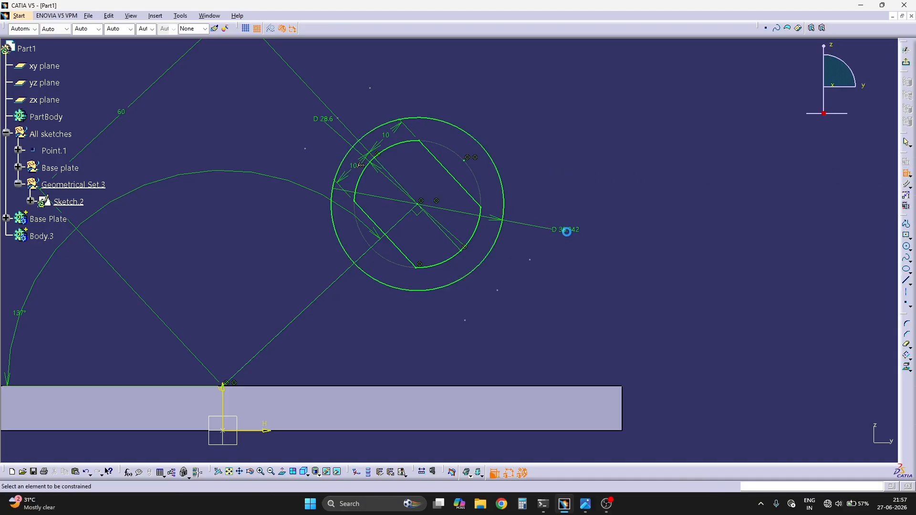
key("alt+Tab")
key("alt+Tab")
double_click(562, 231)
type("19.5*2")
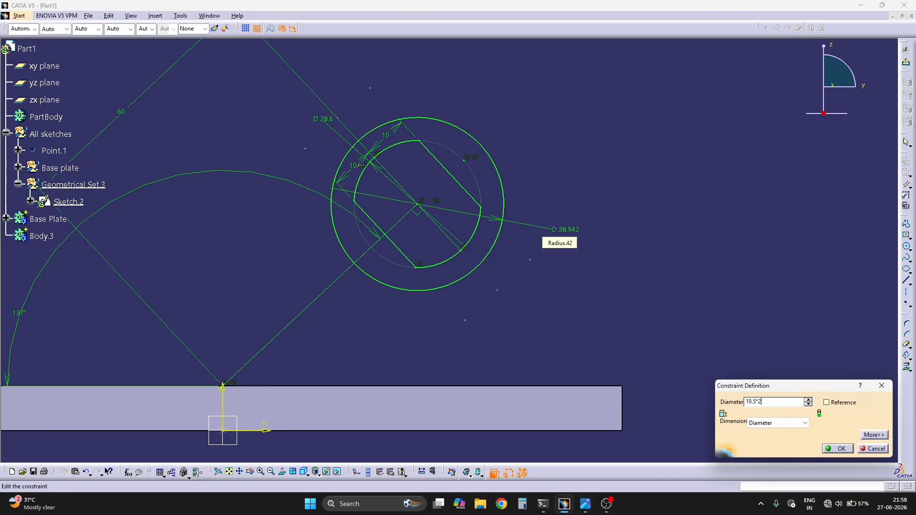
key("Return")
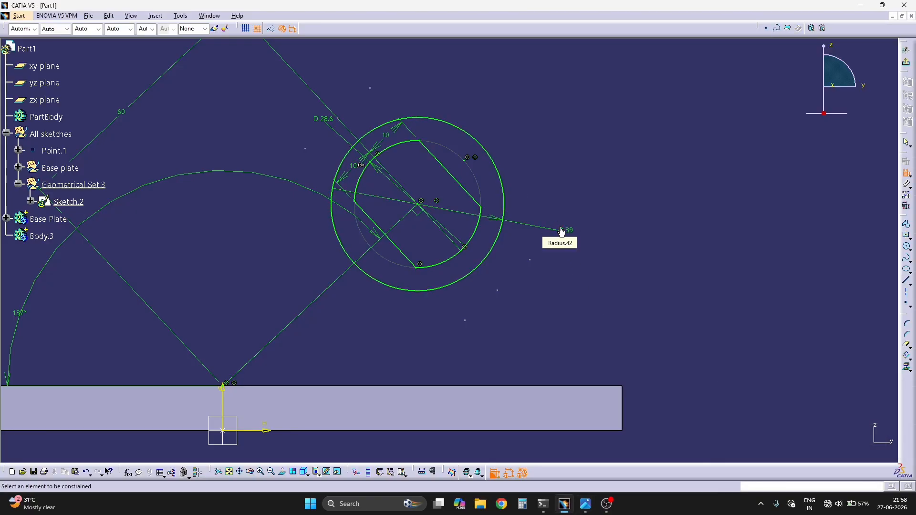
- Examine the drawing's section view A-A for the inclined tube's walls and compare it with the sketch
key("alt+Tab")
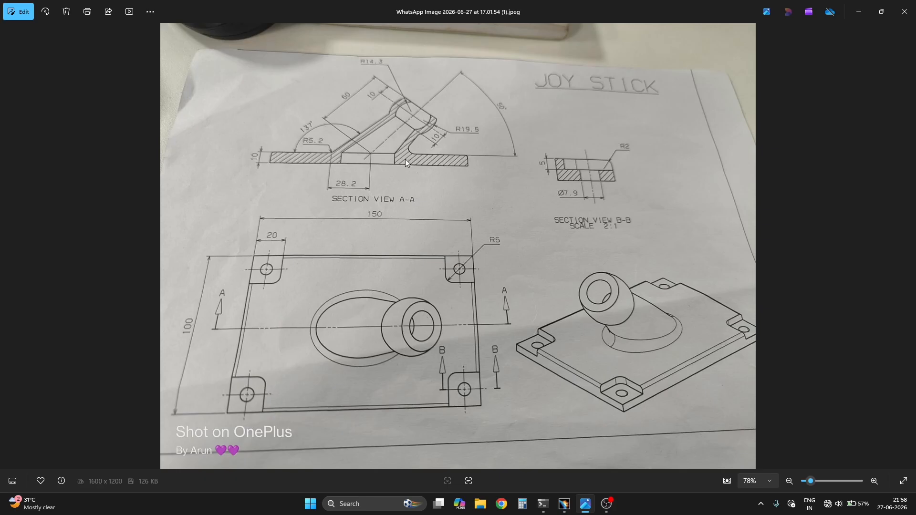
key("alt+Tab")
key("alt+Tab")
key("alt+Tab")
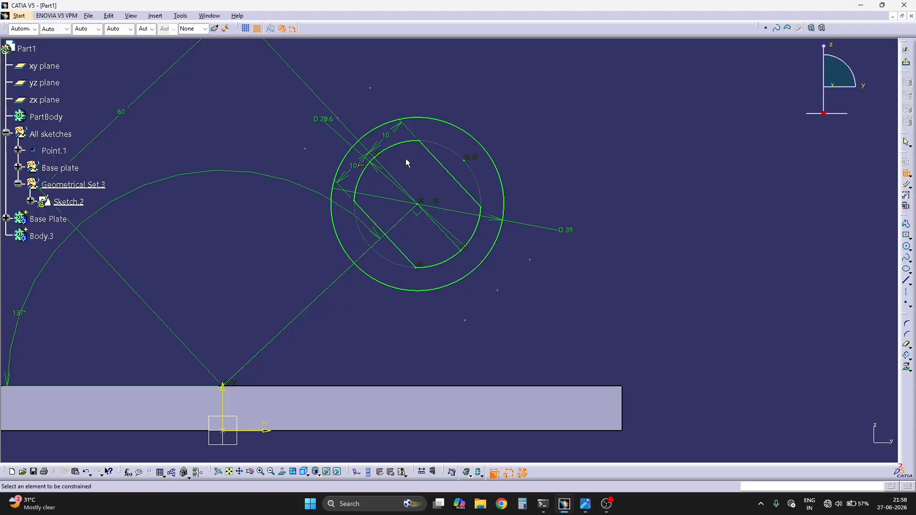
mouse_move(408, 164)
middle_mouse_down()
mouse_move(367, 224)
mouse_move(365, 264)
mouse_move(479, 205)
middle_mouse_up()
key("alt+Tab")
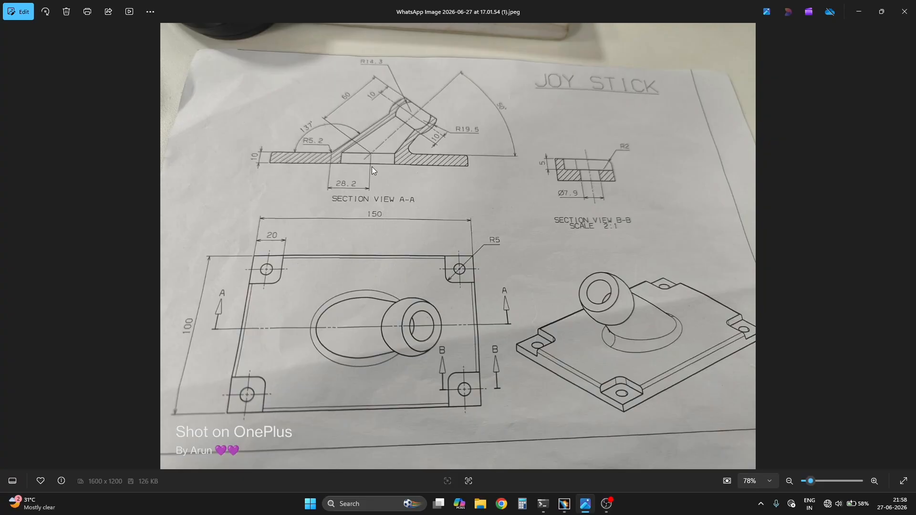
key("alt+Tab")
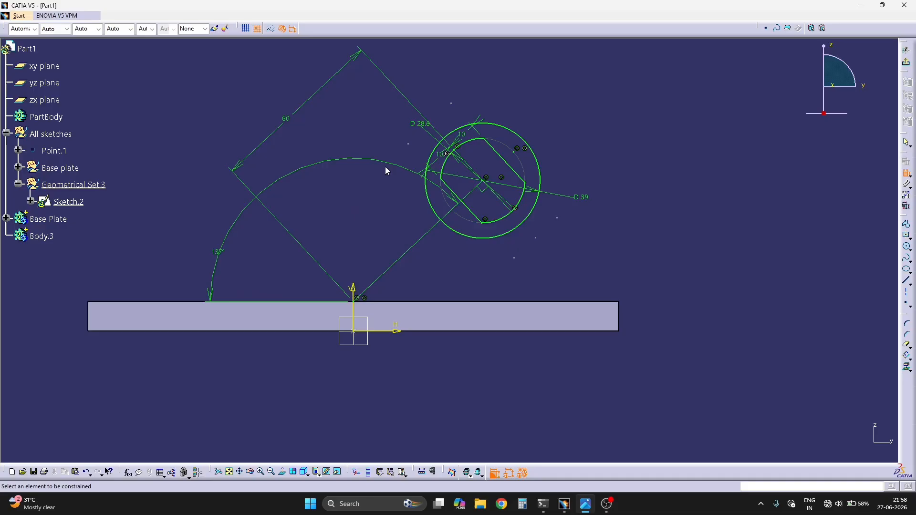
middle_click_drag(613, 263, 608, 217)
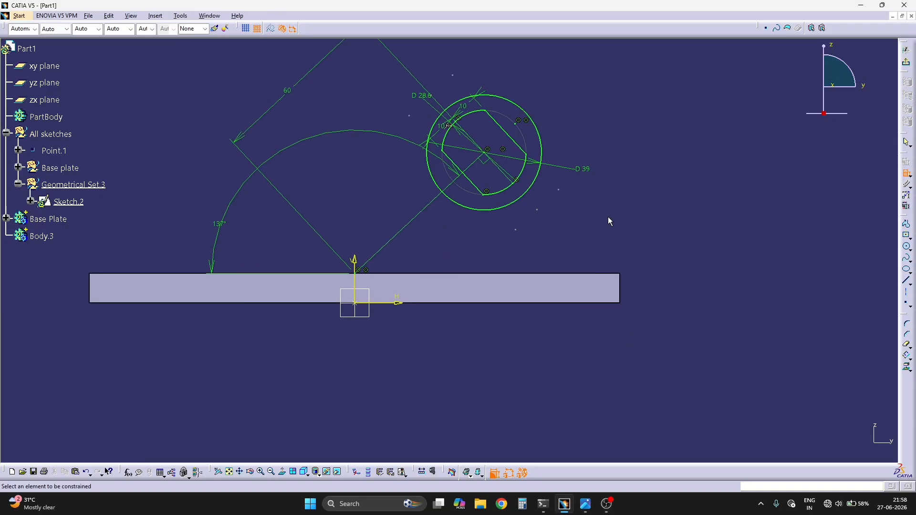
key("alt+Tab")
key("alt+Tab")
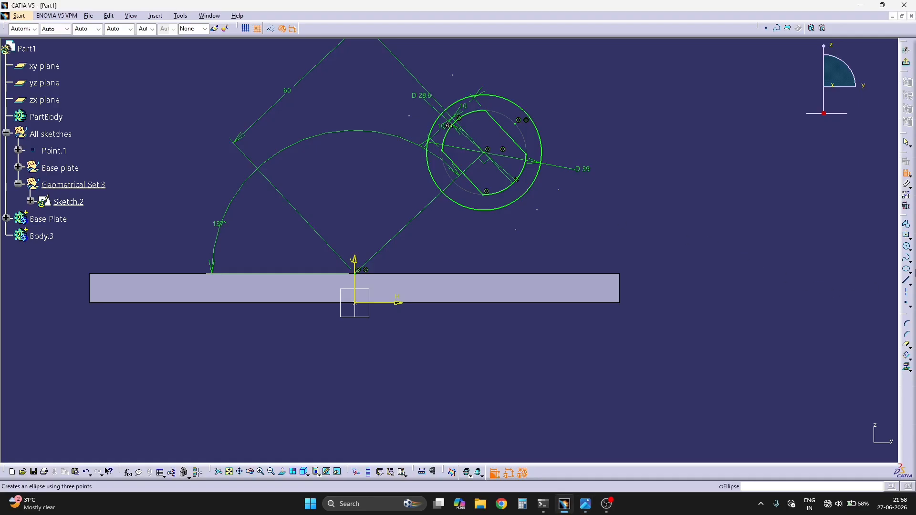
key("alt+Tab")
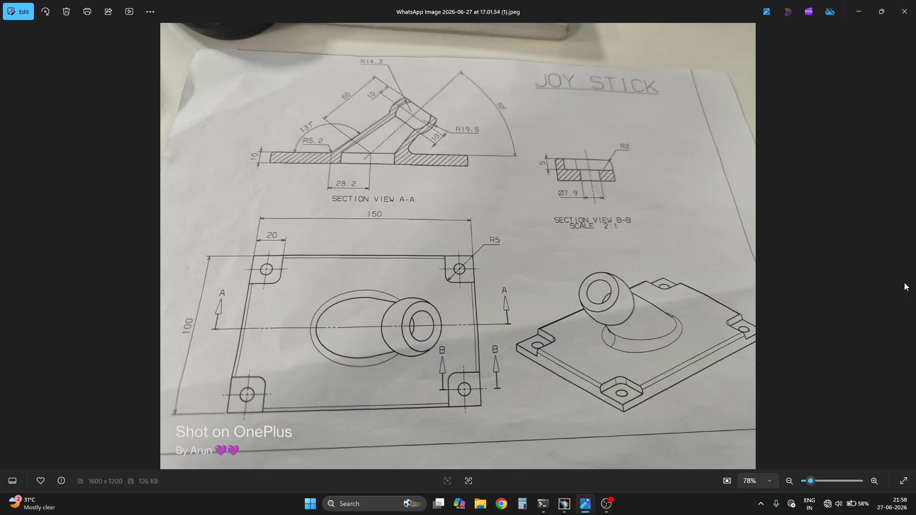
key("alt+Tab")
- Draw an inclined wall line from the plate's top edge, starting about 30 mm before the vertical axis, through and past the outer collar circle
left_click(906, 282)
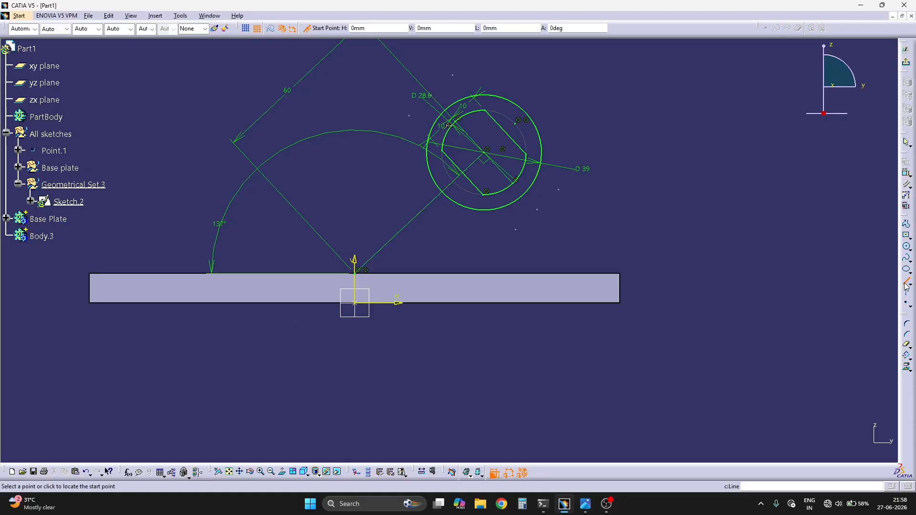
left_click(274, 273)
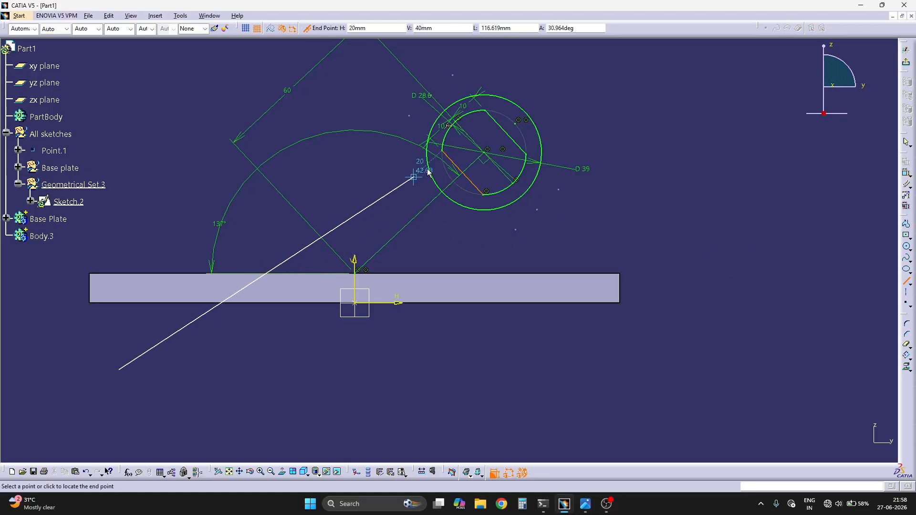
left_click(307, 28)
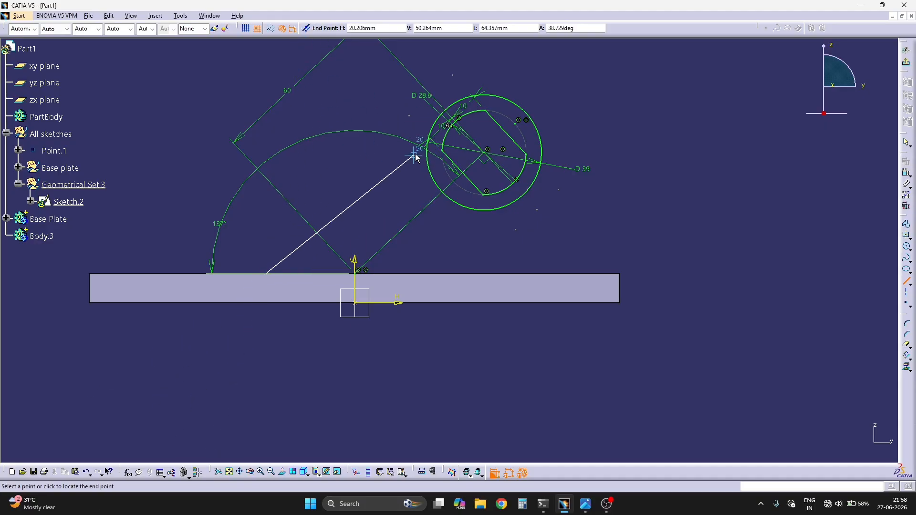
key("alt+Tab")
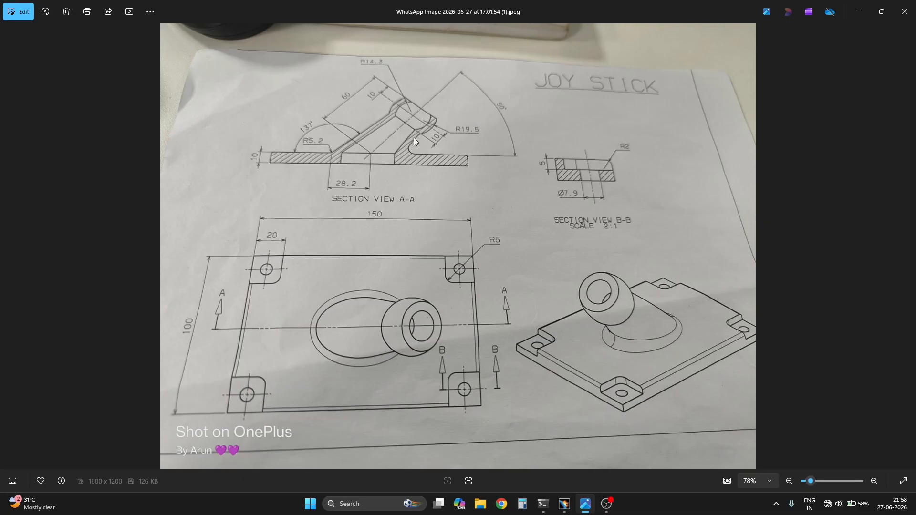
key("alt+Tab")
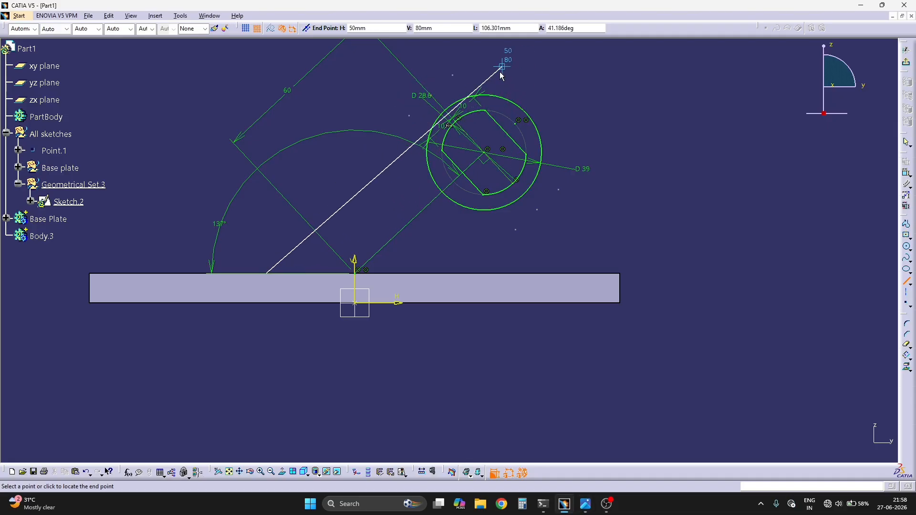
left_click(515, 74)
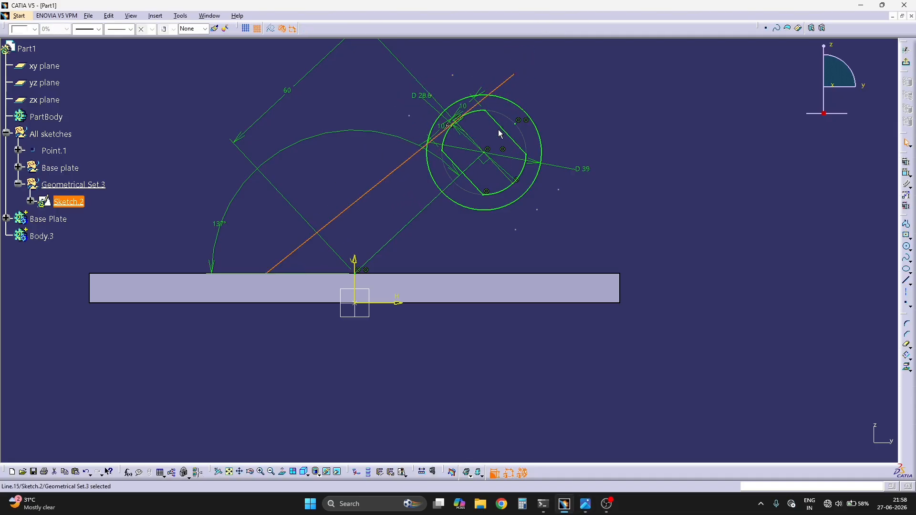
- Dimension the wall line's lower end from the vertical axis and set the distance to 28.2 mm
mouse_move(496, 137)
middle_mouse_down()
mouse_move(499, 102)
mouse_move(507, 134)
middle_mouse_up()
middle_click_drag(761, 211, 767, 239)
middle_click_drag(767, 239, 799, 232)
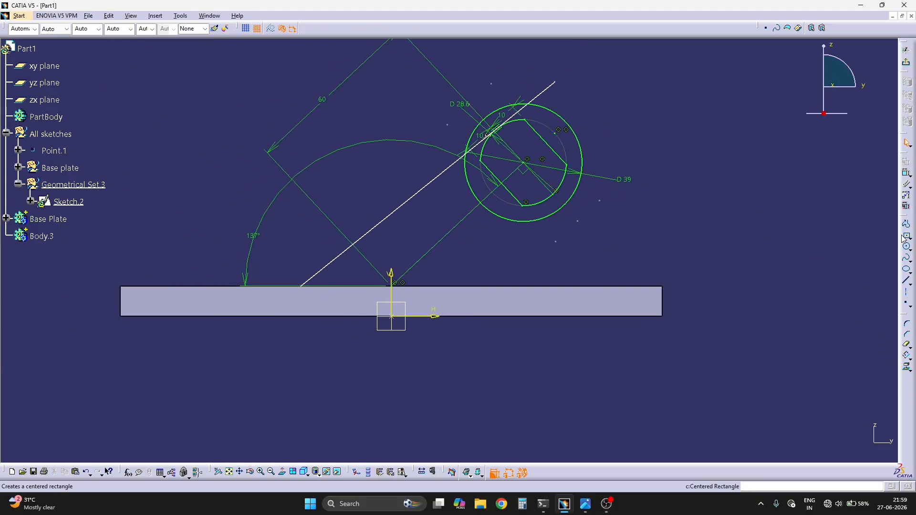
left_click(907, 173)
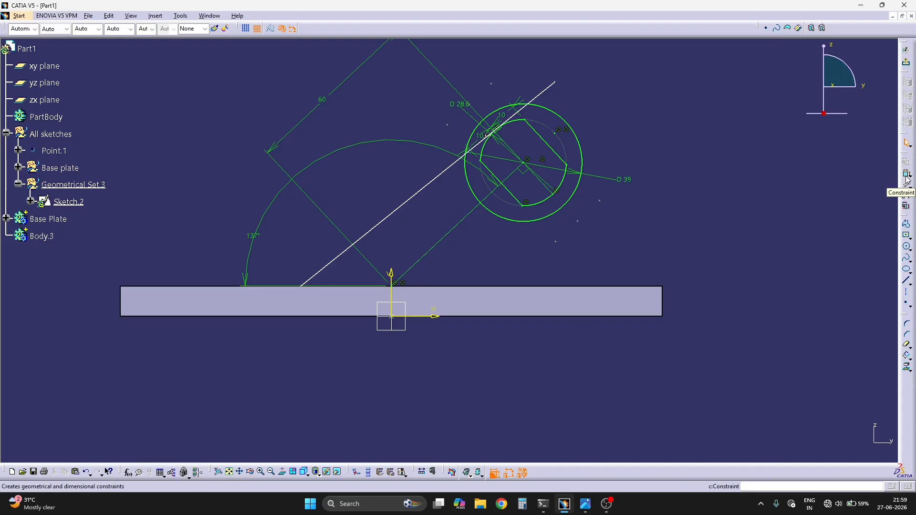
left_click(393, 311)
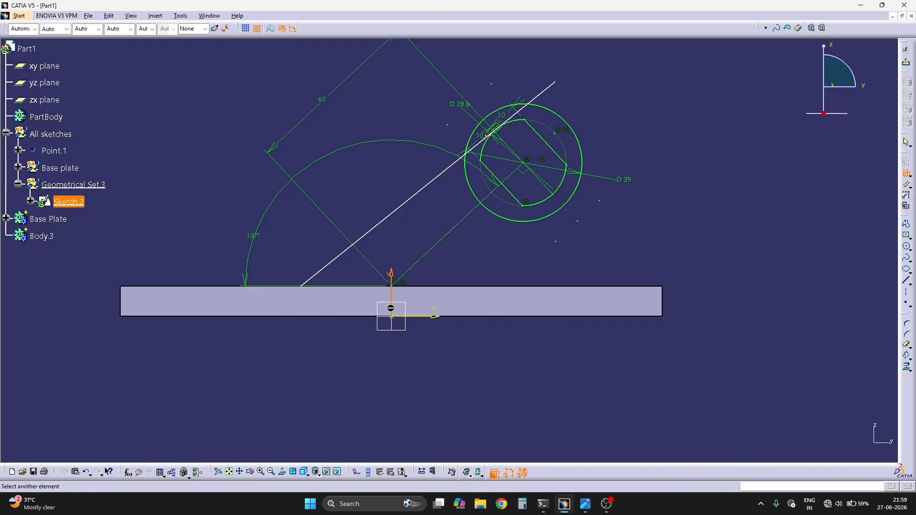
left_click(305, 287)
left_click(337, 381)
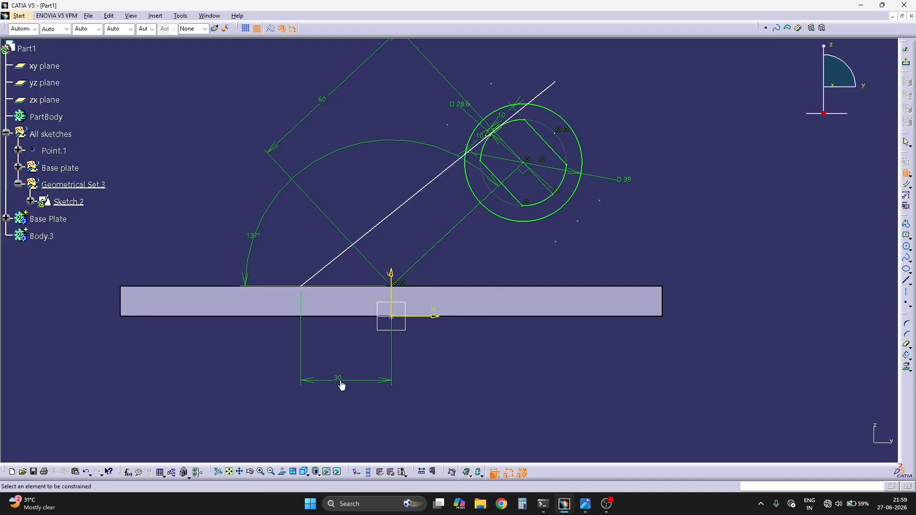
key("alt+Tab")
key("alt+Tab")
double_click(338, 380)
type("28.2")
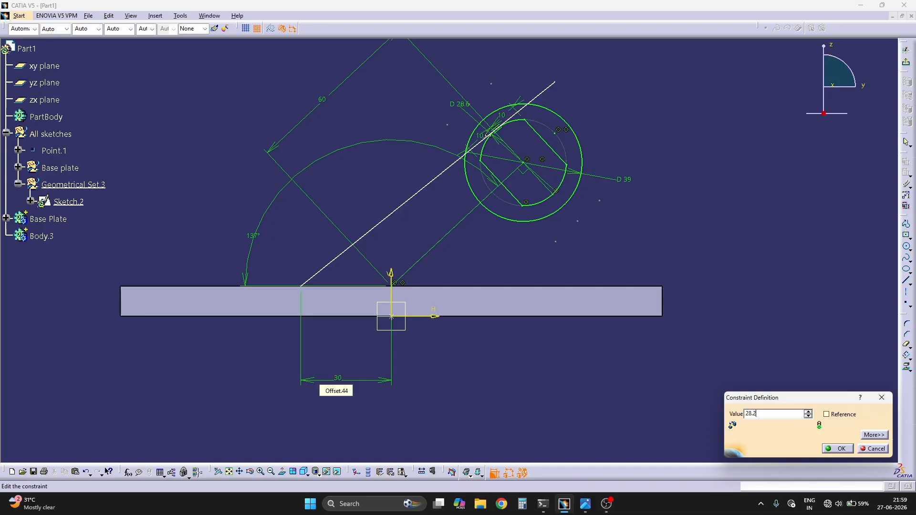
key("Return")
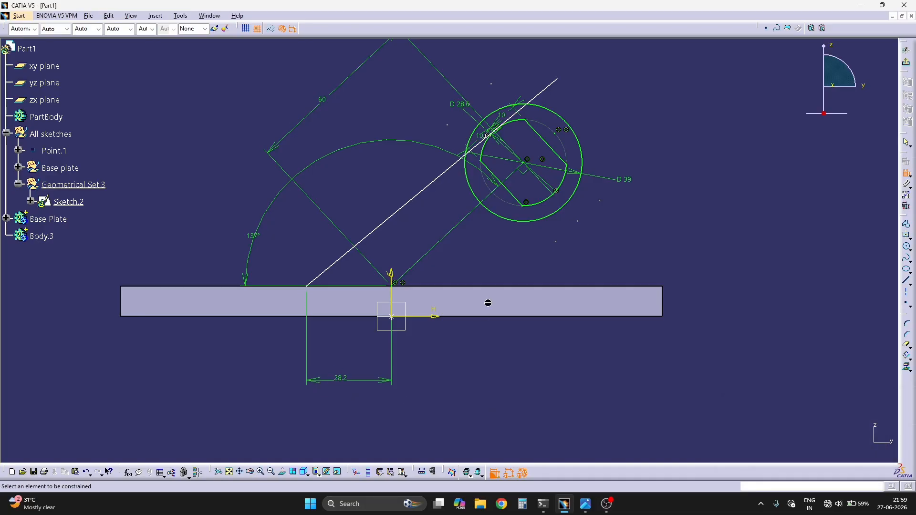
- Constrain the wall line's lower endpoint coincident with the base plate's top edge
middle_click_drag(487, 303, 479, 349)
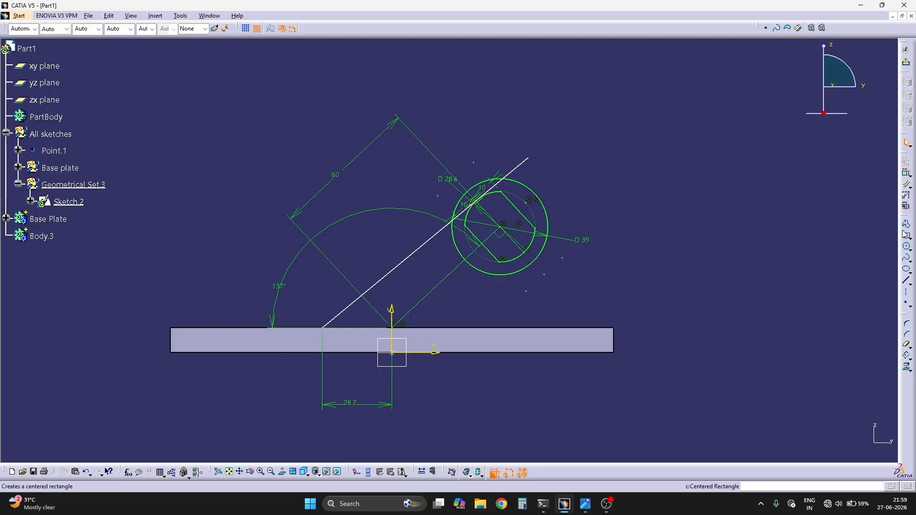
left_click(907, 177)
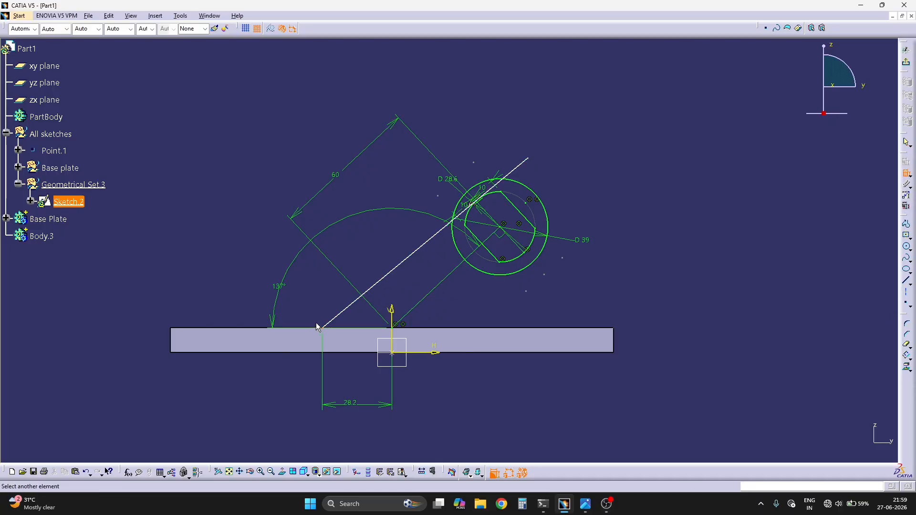
left_click(234, 333)
right_click(204, 292)
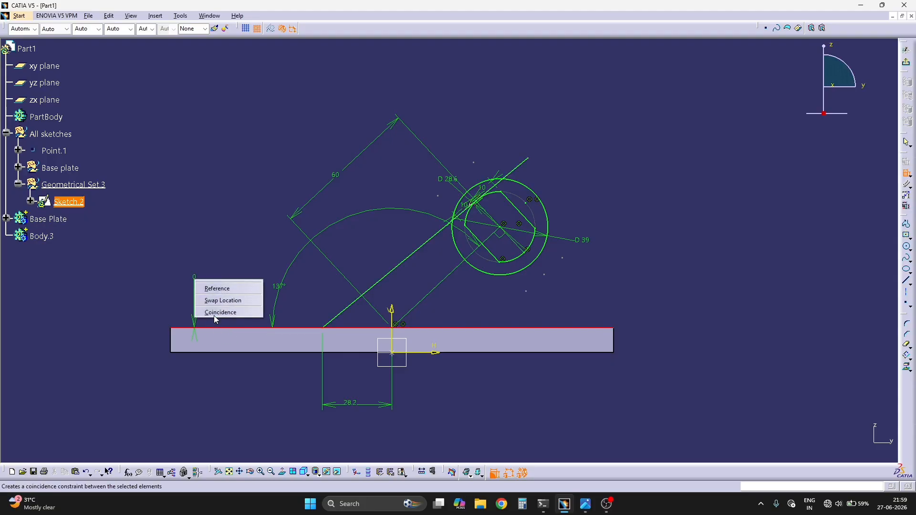
left_click(210, 305)
- Quick-trim the wall line's upper end beyond the outer circle and back to the inner collar arc
middle_click_drag(490, 293, 505, 268, "ctrl")
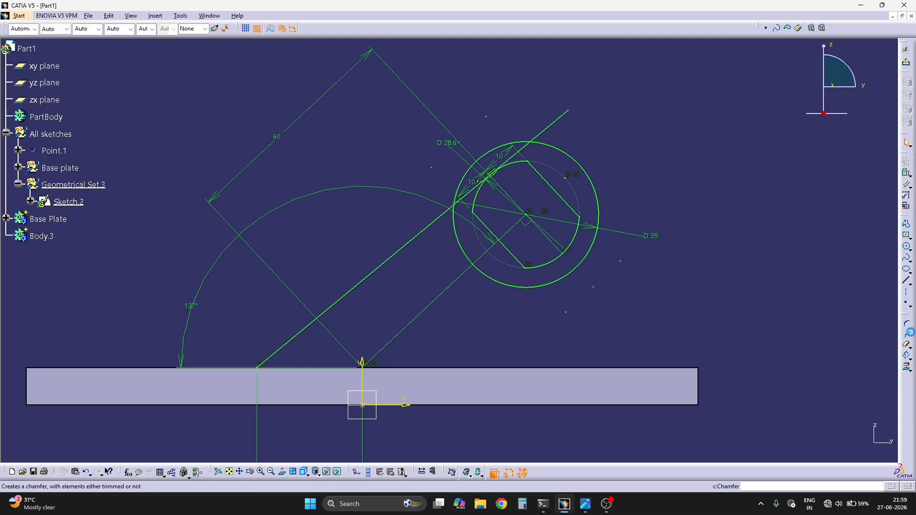
left_click(910, 347)
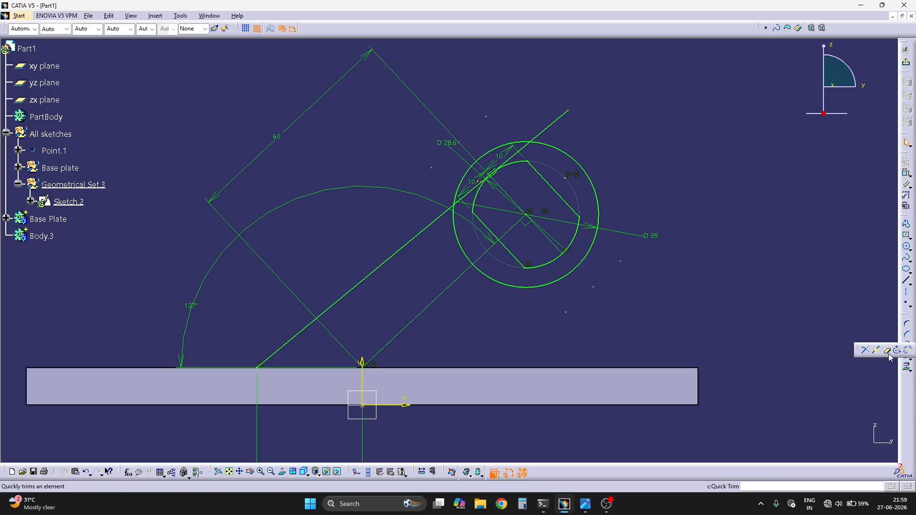
left_click(887, 351)
left_click(553, 135)
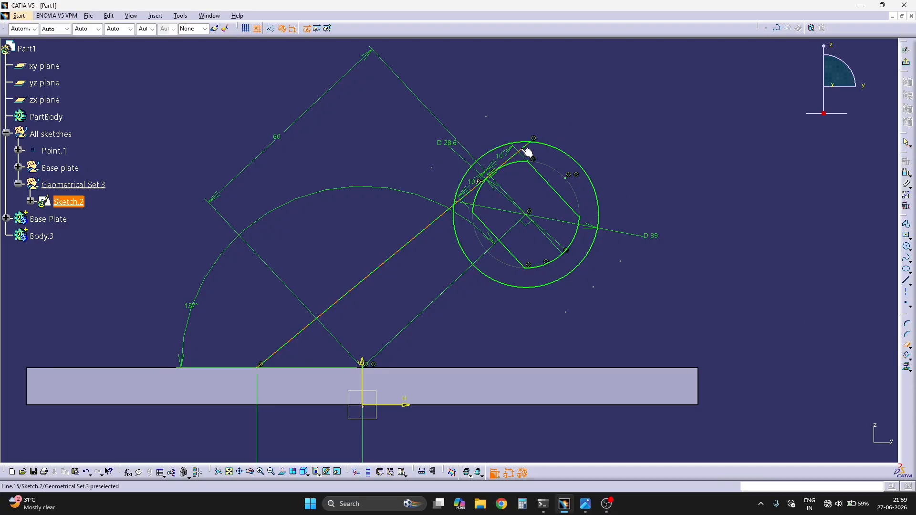
left_click(524, 148)
mouse_move(590, 177)
middle_mouse_down("ctrl")
mouse_move(552, 229)
mouse_move(552, 181)
mouse_move(573, 158)
middle_mouse_up("ctrl")
key("Escape")
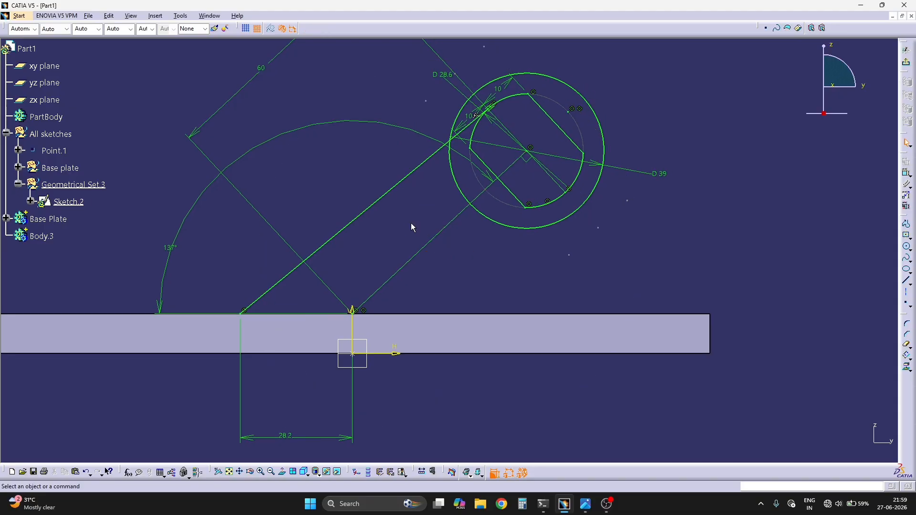
- Mirror the wall line about the inclined construction centre line to create the opposite tube wall
middle_click_drag(411, 222, 405, 233)
middle_click_drag(718, 273, 700, 274)
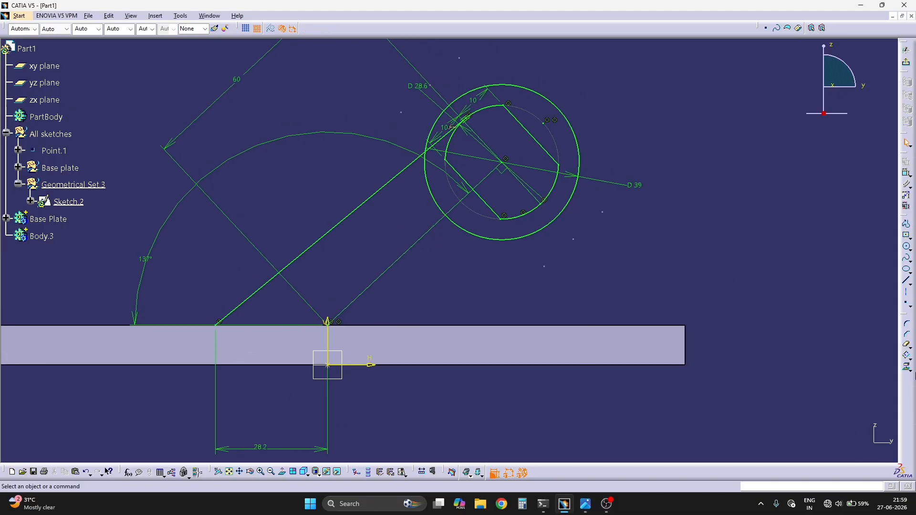
left_click(908, 357)
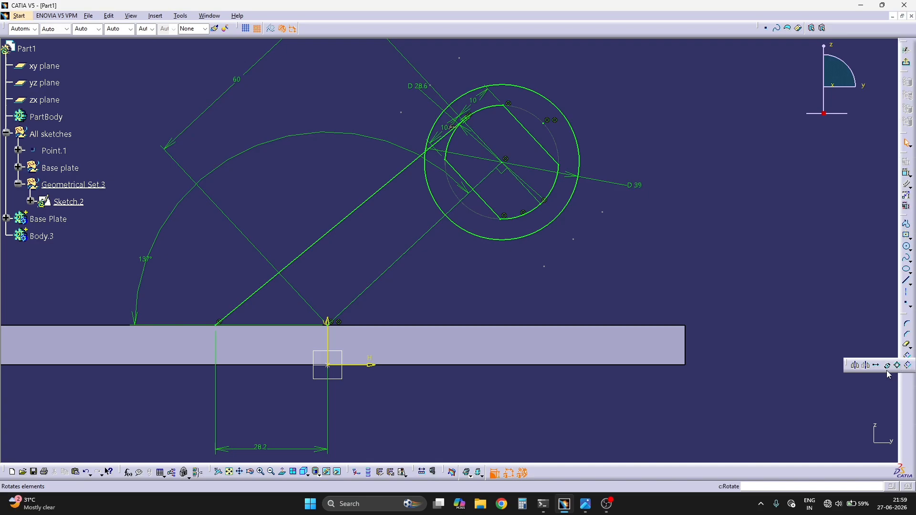
left_click(856, 366)
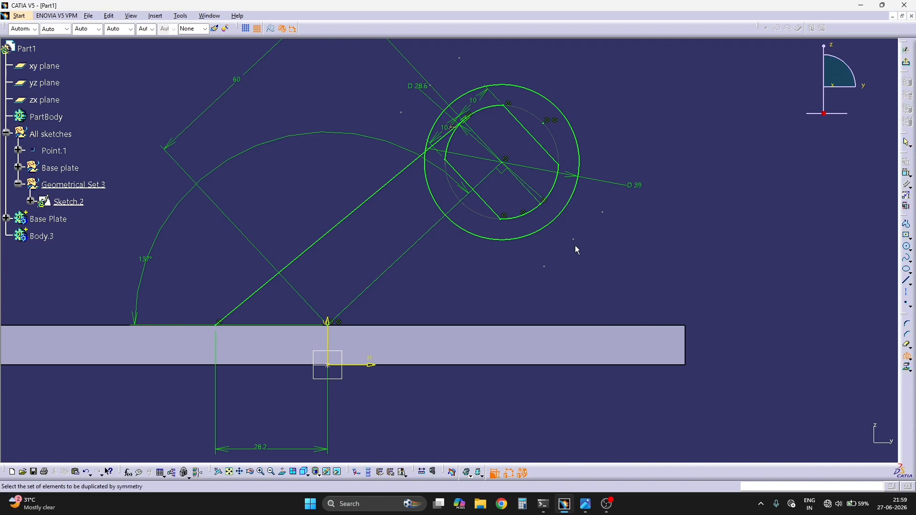
left_click(345, 229)
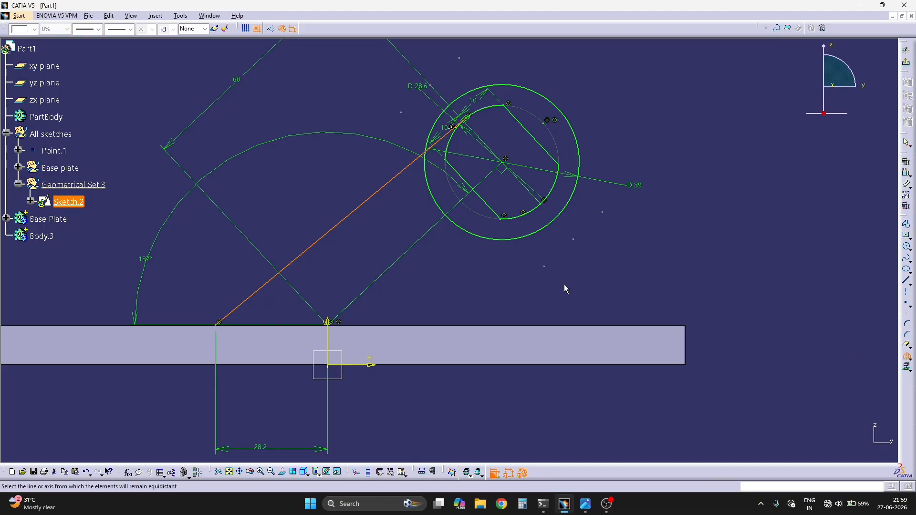
left_click(422, 237)
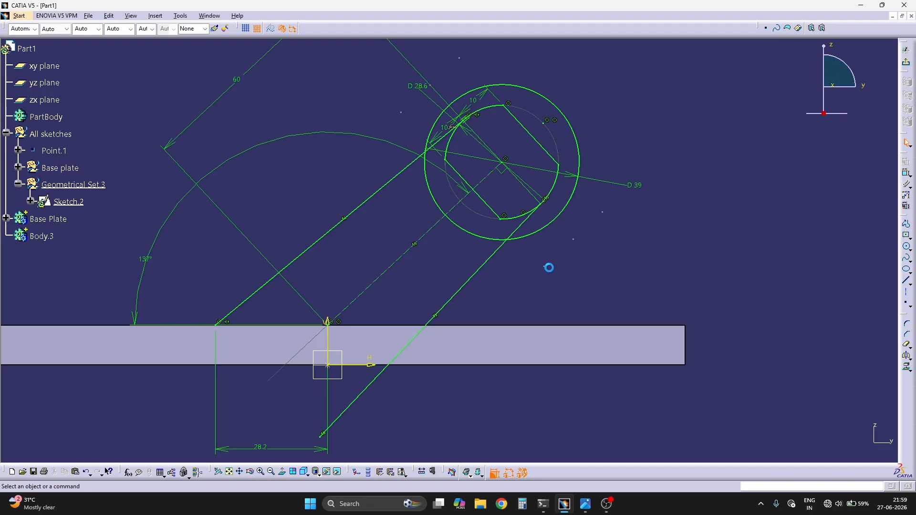
- Trim away the outer circle's arc between the two tube walls and the wall ends inside the circle
left_click(906, 344)
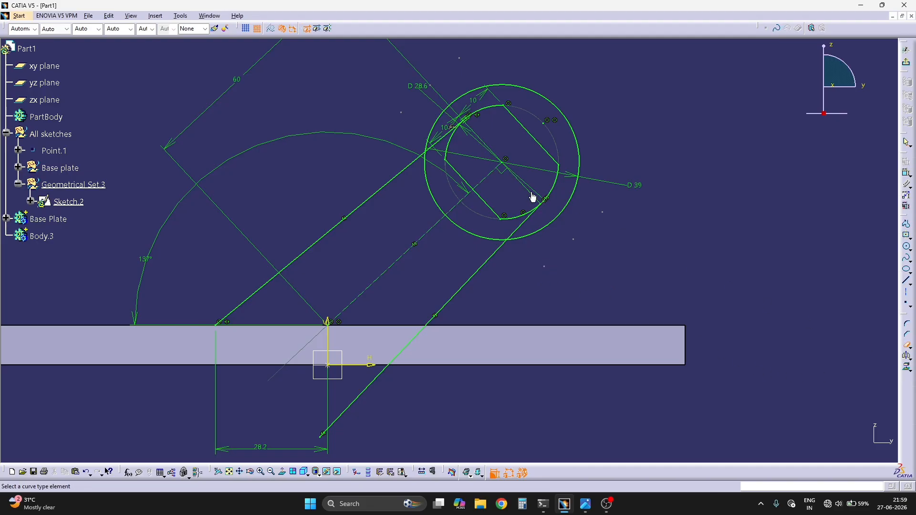
left_click(488, 239)
scroll(450, 256, "up", 3)
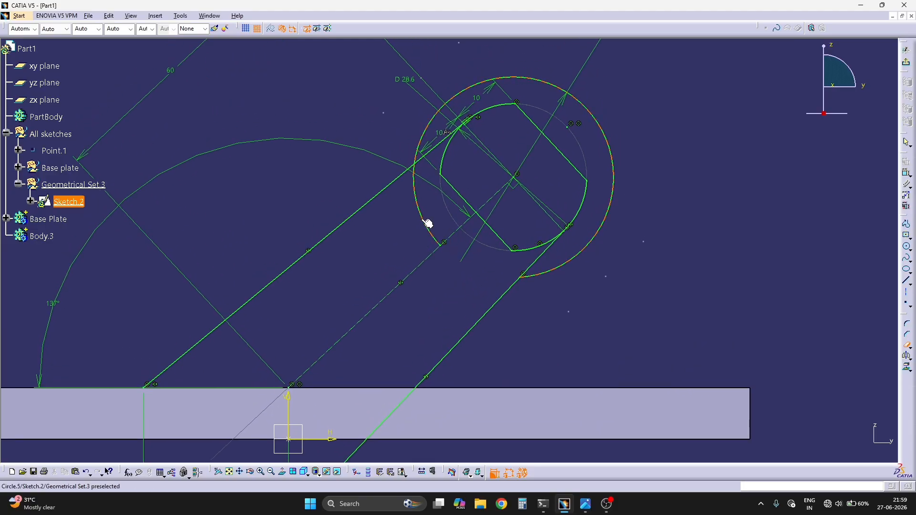
left_click(428, 220)
left_click(542, 259)
middle_click_drag(592, 236, 562, 282)
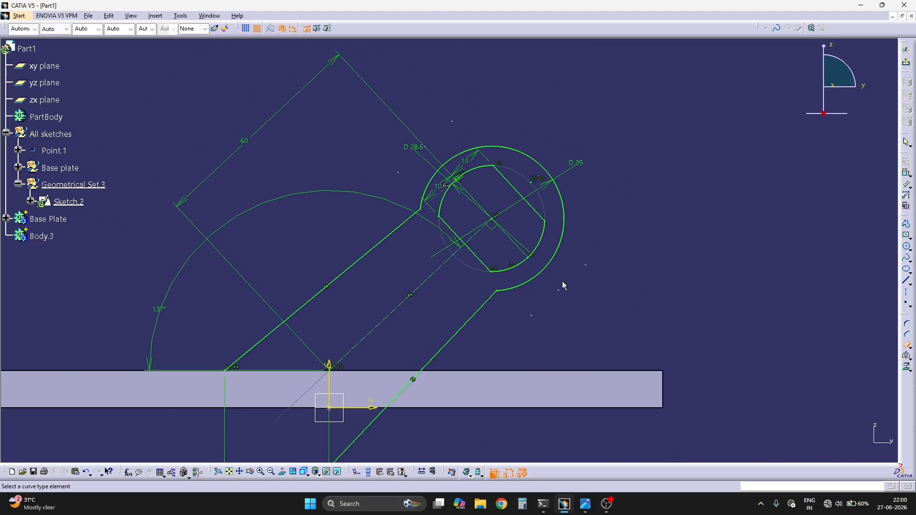
- Examine the drawing's section view A-A and compare the tube walls near the base plate with the trimmed sketch
key("alt+Tab")
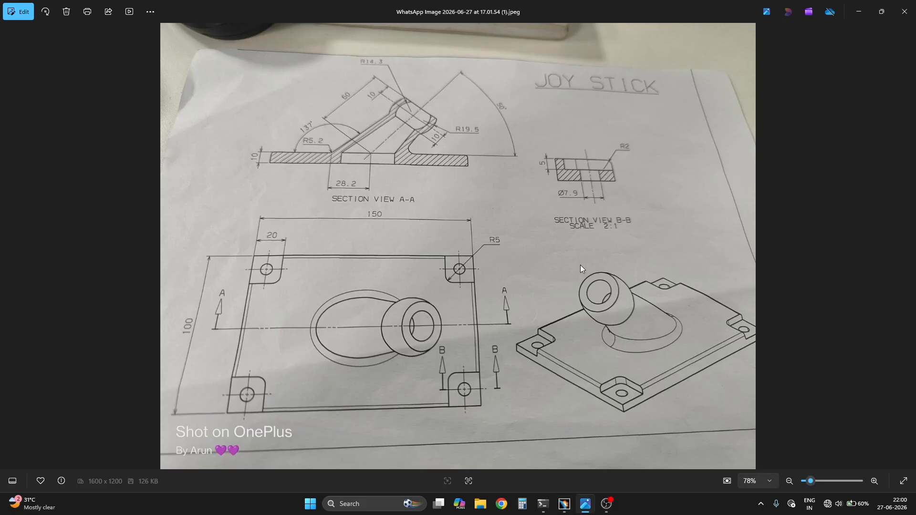
key("alt+Tab")
mouse_move(477, 291)
middle_mouse_down()
mouse_move(501, 284)
mouse_move(497, 302)
middle_mouse_up()
key("alt+Tab")
key("alt+Tab")
mouse_move(656, 305)
middle_mouse_down()
mouse_move(640, 292)
mouse_move(643, 247)
mouse_move(570, 271)
middle_mouse_up()
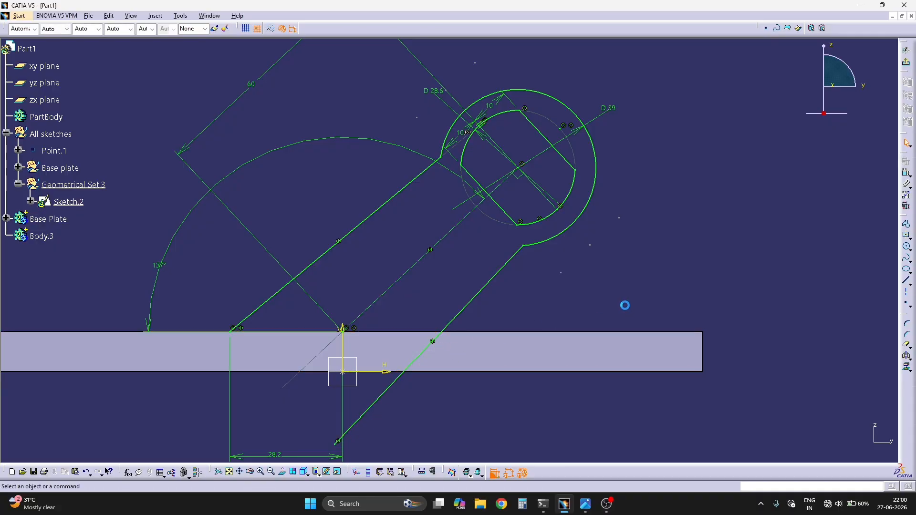
middle_click_drag(622, 315, 580, 335)
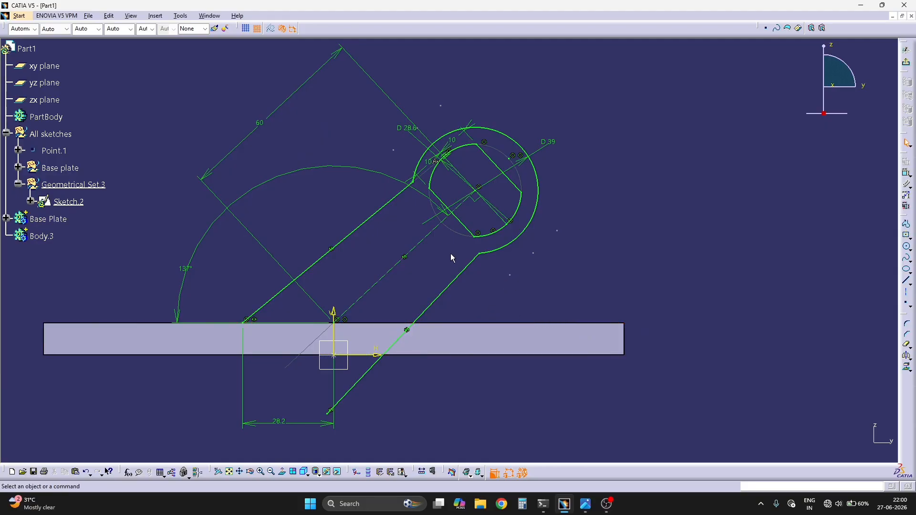
key("alt+Tab")
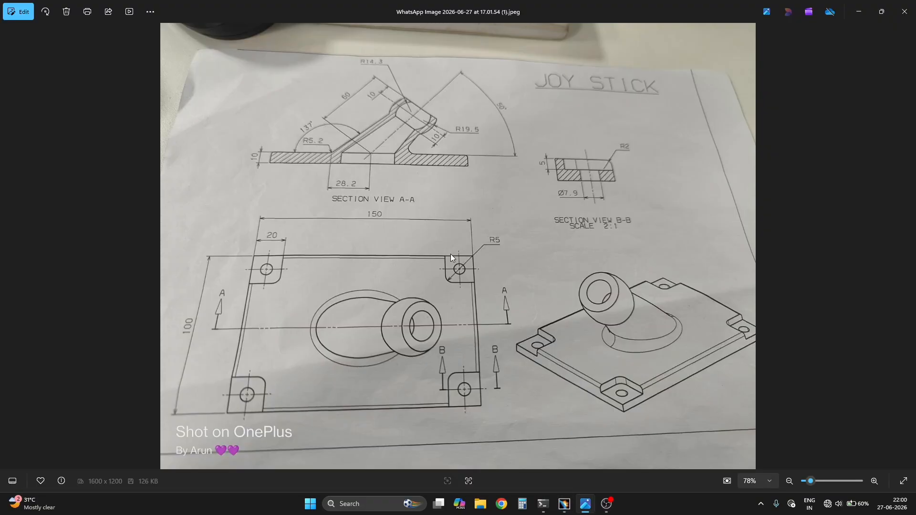
key("alt+Tab")
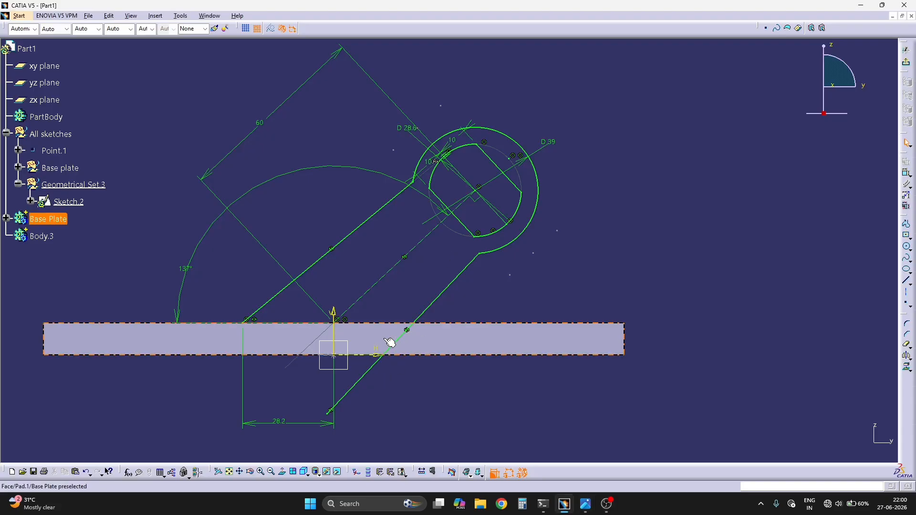
key("alt+Tab")
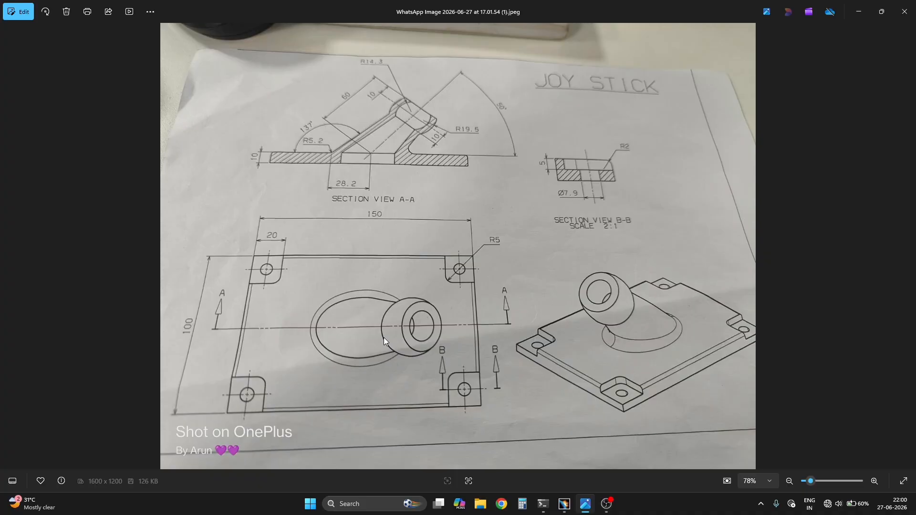
key("alt+Tab")
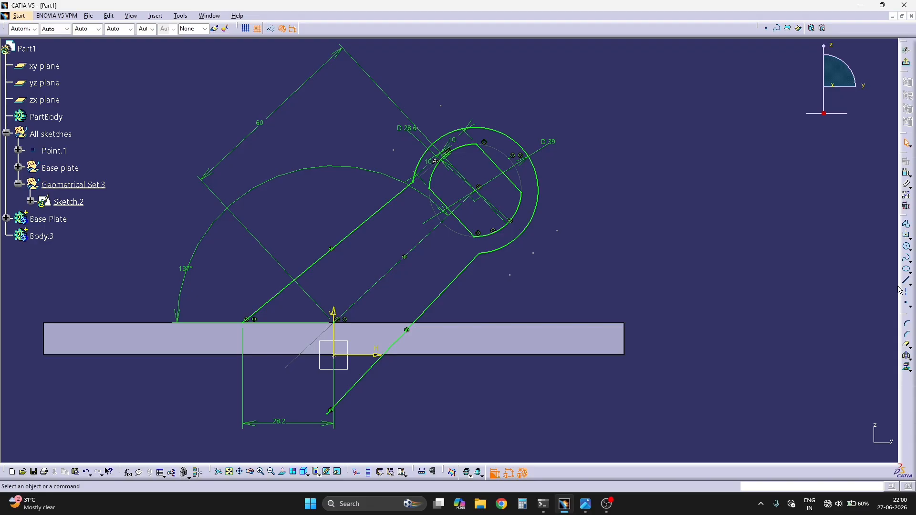
mouse_move(593, 302)
middle_mouse_down()
mouse_move(598, 277)
mouse_move(591, 296)
middle_mouse_up()
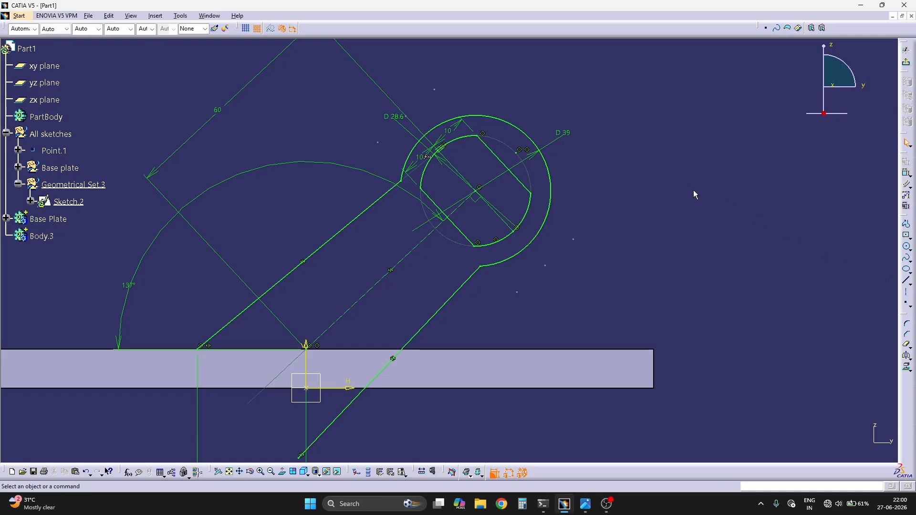
- Compare the collar with the photographed drawing and extend both ends of its upper face line to the outer circle by trimming the first element
key("alt+Tab")
key("alt+Tab")
key("alt+Tab")
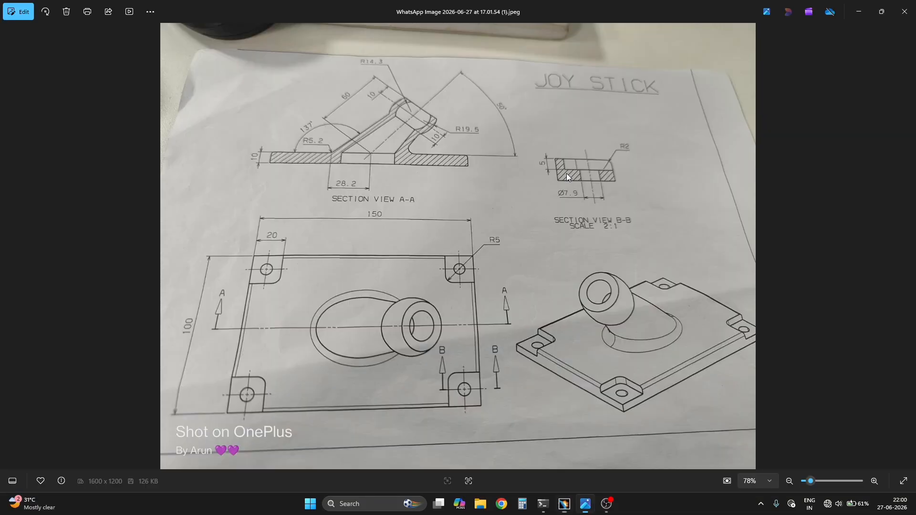
key("alt+Tab")
mouse_move(600, 176)
middle_mouse_down()
mouse_move(596, 124)
mouse_move(550, 272)
middle_mouse_up()
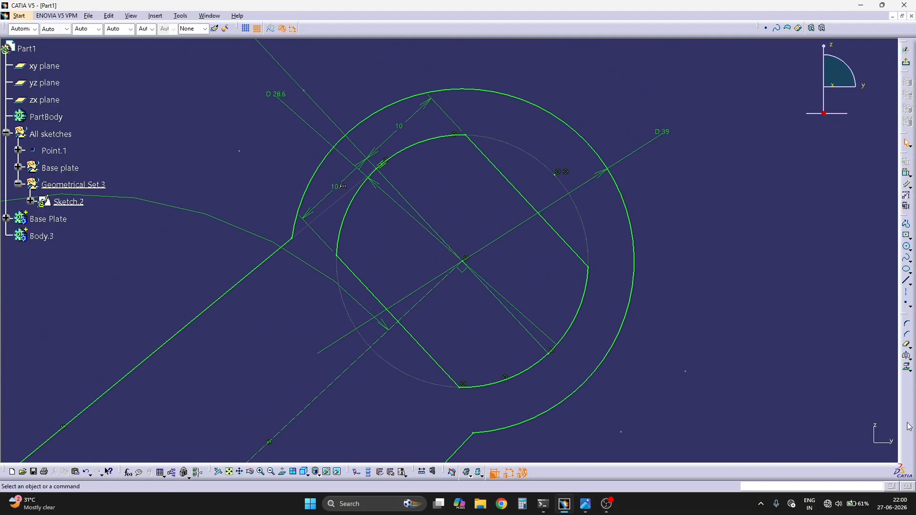
left_click(908, 344)
left_click(318, 28)
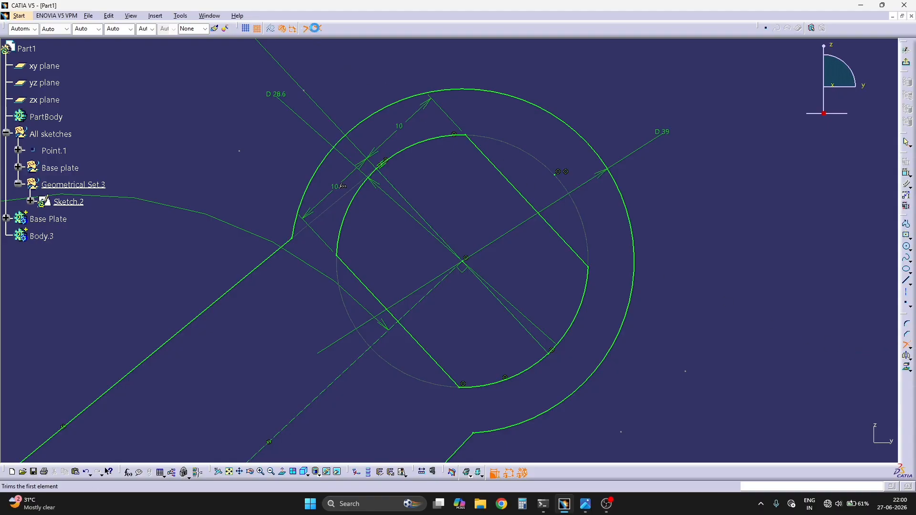
left_click(483, 154)
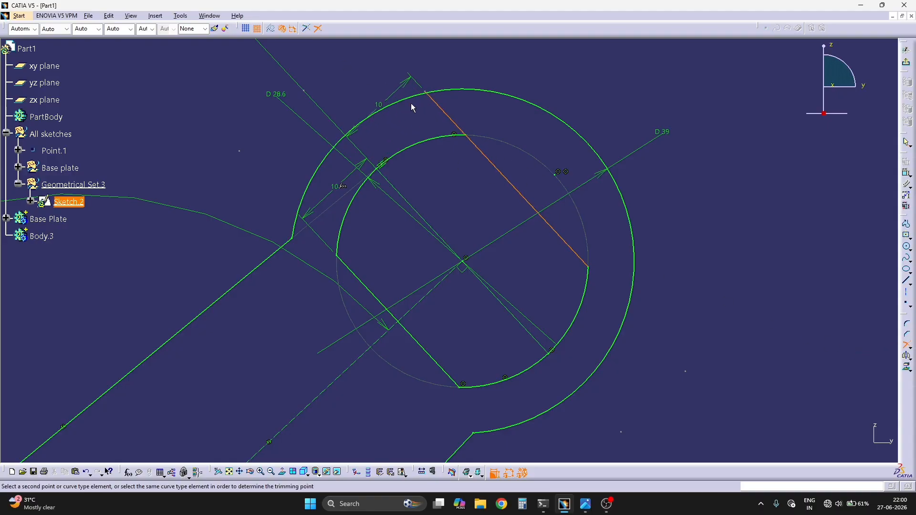
left_click(411, 103)
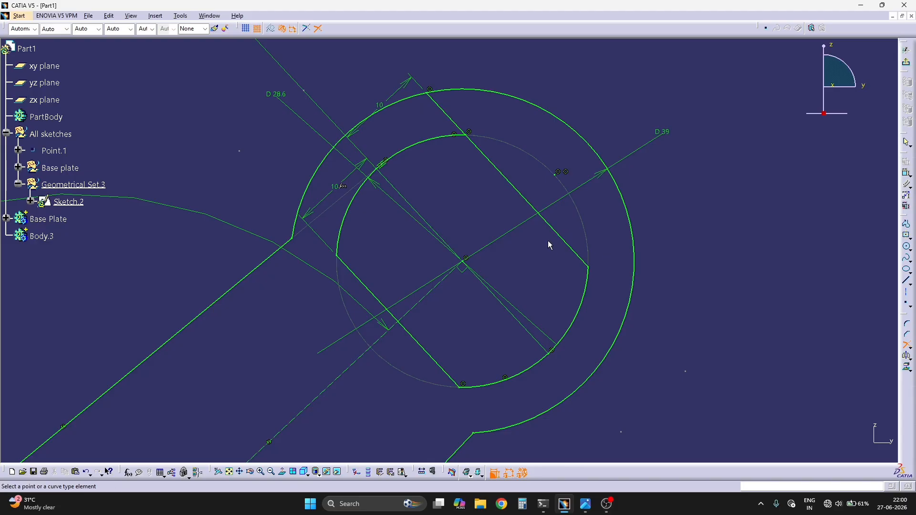
left_click(575, 249)
left_click(626, 329)
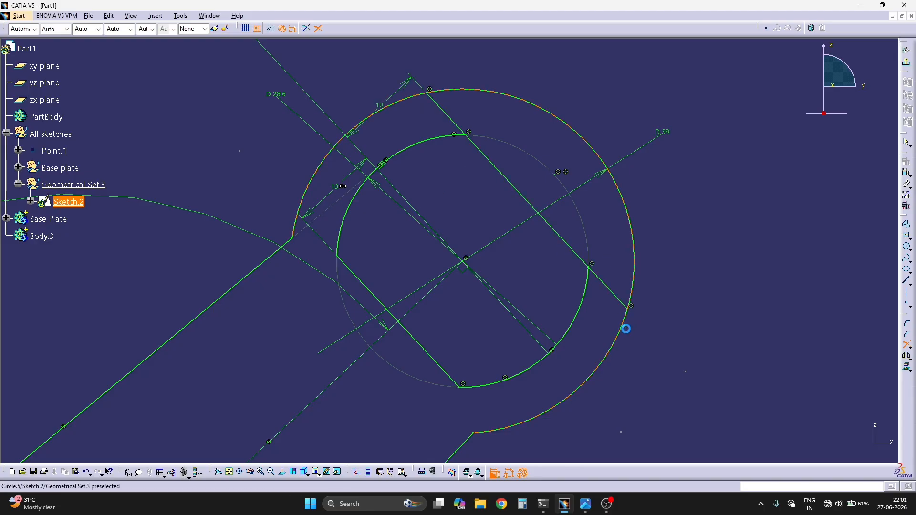
- Quick-trim the outer circle's arc beyond the upper face line and the part of that line inside the inner circle
left_click(911, 350)
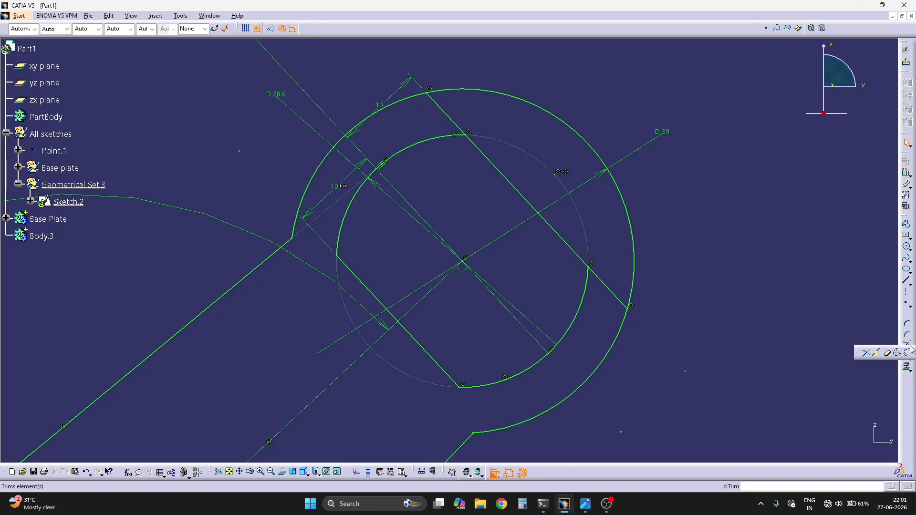
left_click(888, 353)
left_click(640, 227)
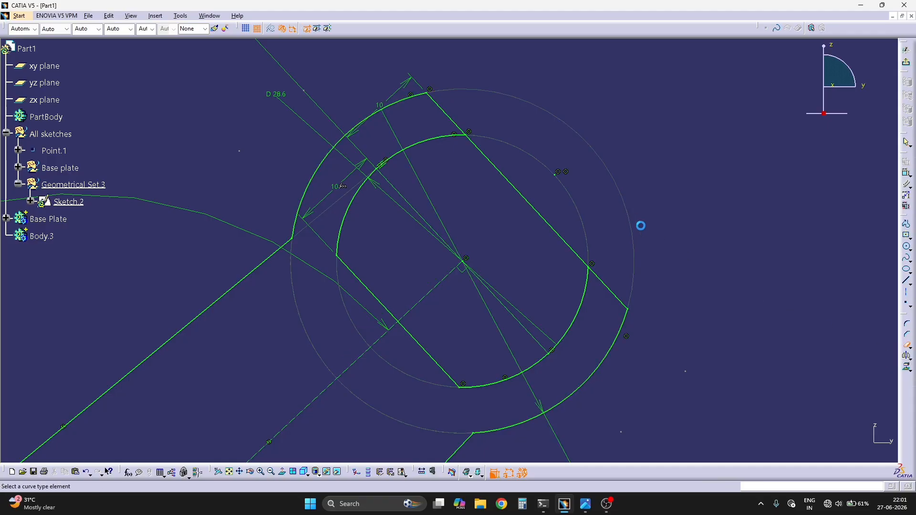
scroll(537, 224, "down", 2)
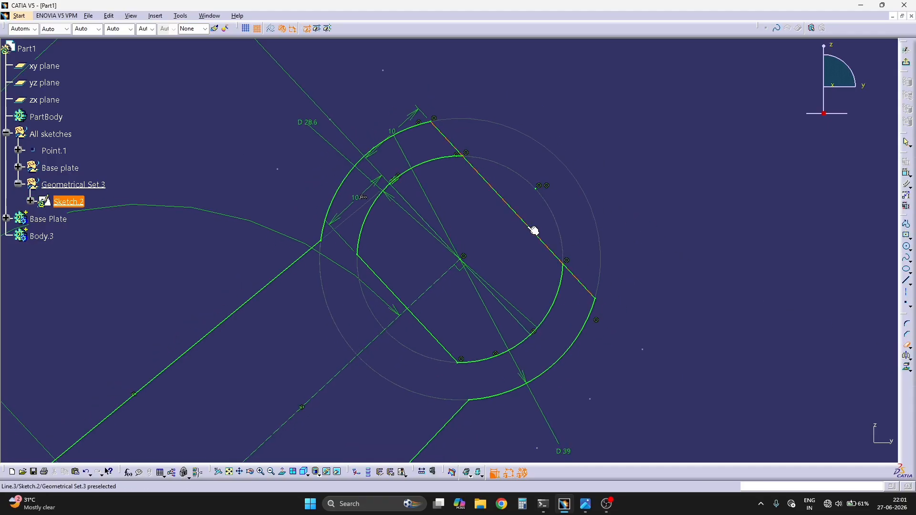
left_click(530, 224)
mouse_move(663, 189)
middle_mouse_down()
mouse_move(664, 224)
mouse_move(674, 176)
middle_mouse_up()
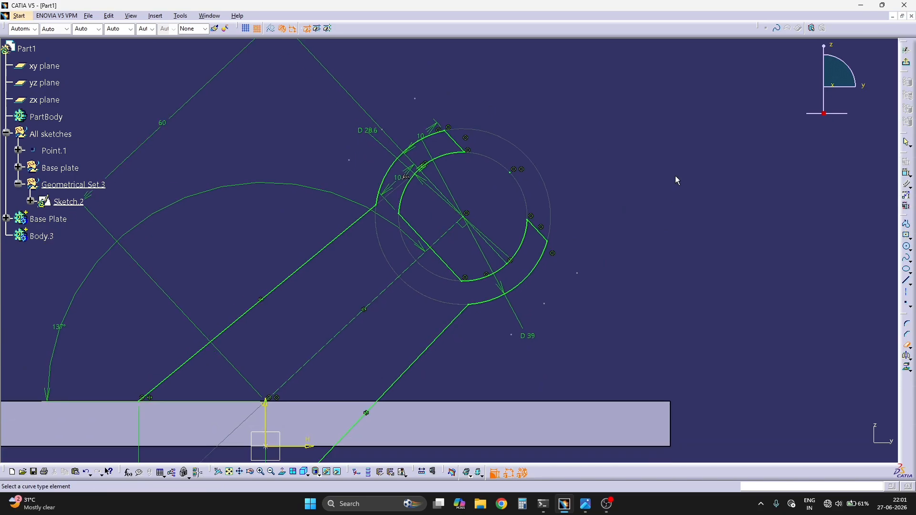
- Examine section view A-A in the photographed drawing and compare its tube walls and collar with the sketch
key("alt+Tab")
key("alt+Tab")
mouse_move(624, 262)
middle_mouse_down()
mouse_move(623, 276)
mouse_move(631, 221)
middle_mouse_up()
key("alt+Tab")
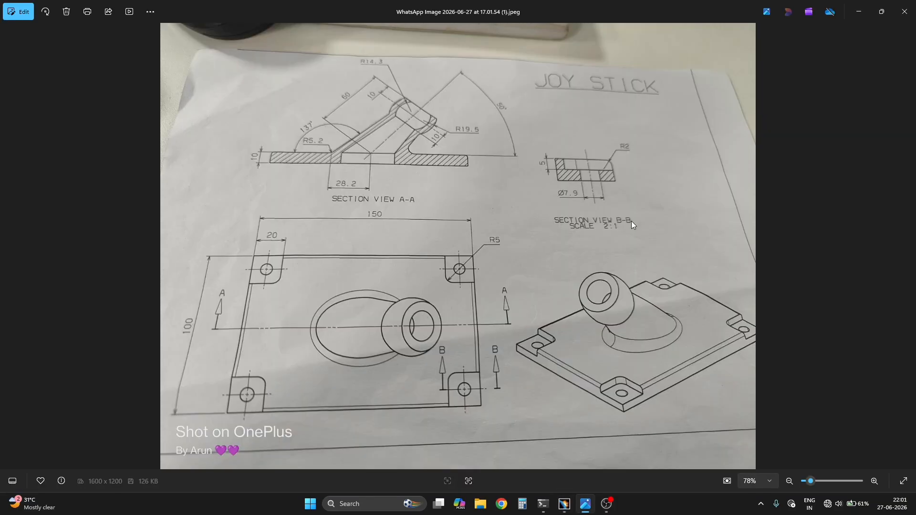
key("alt+Tab")
middle_click_drag(566, 309, 582, 263)
key("alt+Tab")
key("alt+Tab")
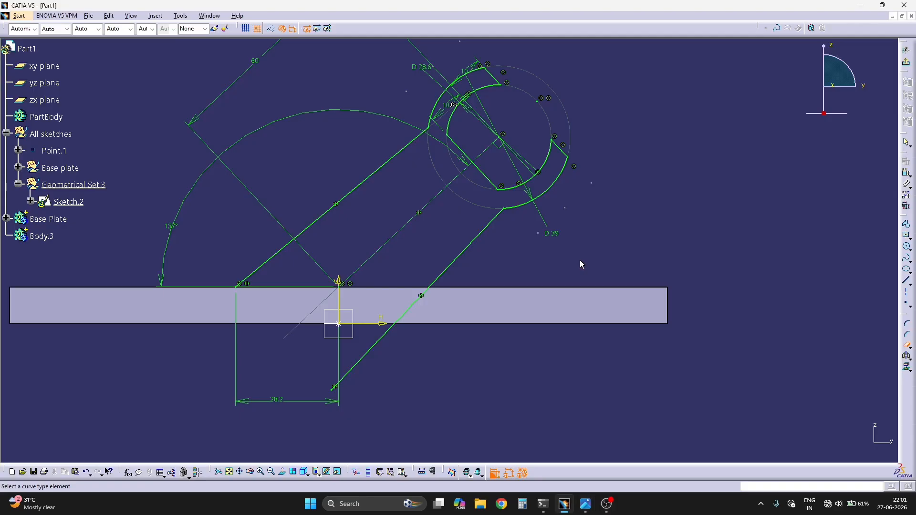
key("alt+Tab")
key("alt+Tab")
key("alt+Tab")
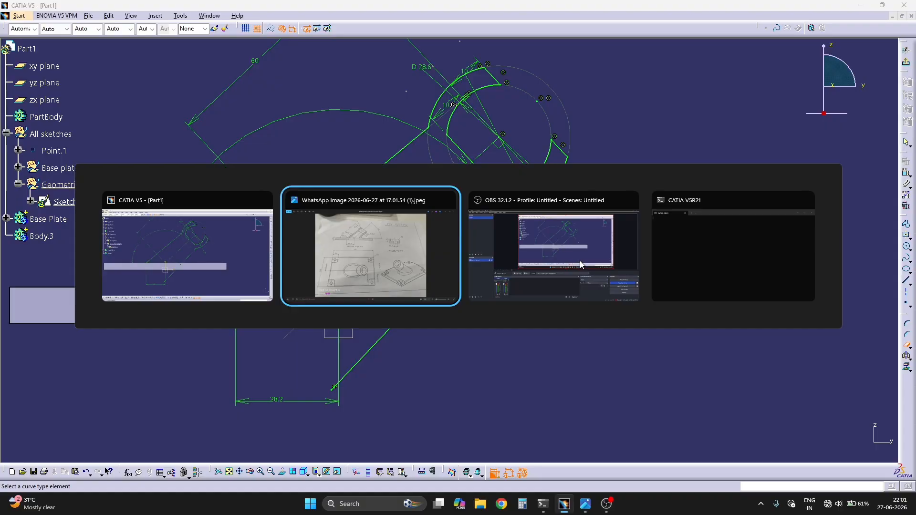
key("alt+Tab")
- Delete both inclined tube wall lines between the collar and the base plate
middle_click_drag(540, 239, 551, 258)
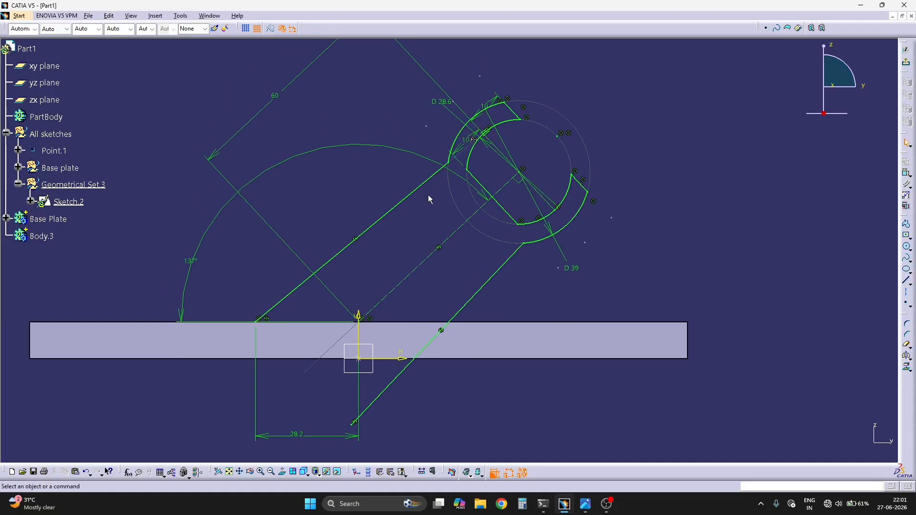
left_click(411, 195)
key("Delete")
left_click(488, 282)
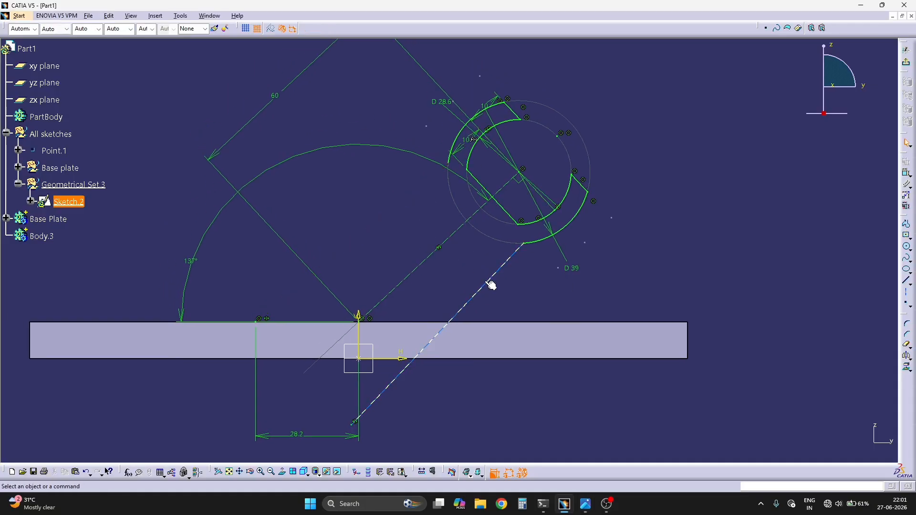
key("Delete")
- Draw the inner wall line, about 64.7 mm long, from the inner collar arc's lower end down to the base plate's top edge
middle_click_drag(618, 262, 473, 213)
left_click(907, 281)
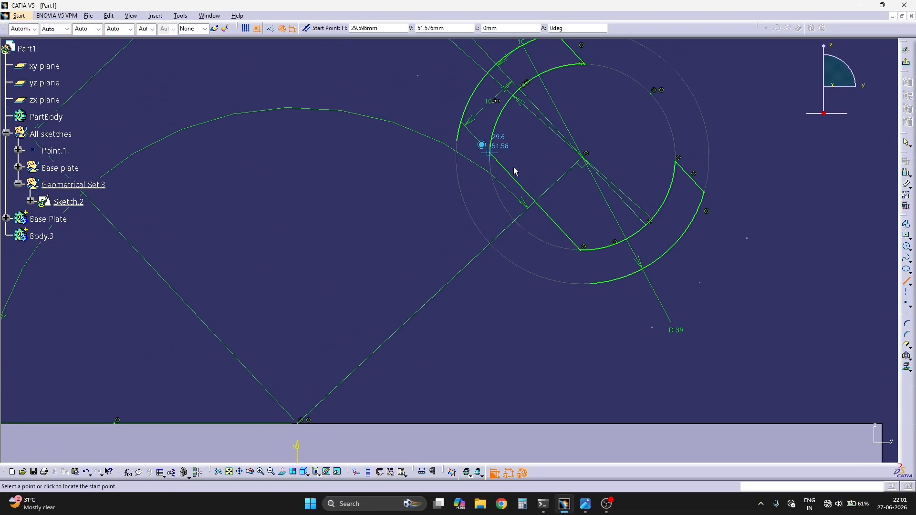
left_click(490, 154)
scroll(415, 243, "down", 3)
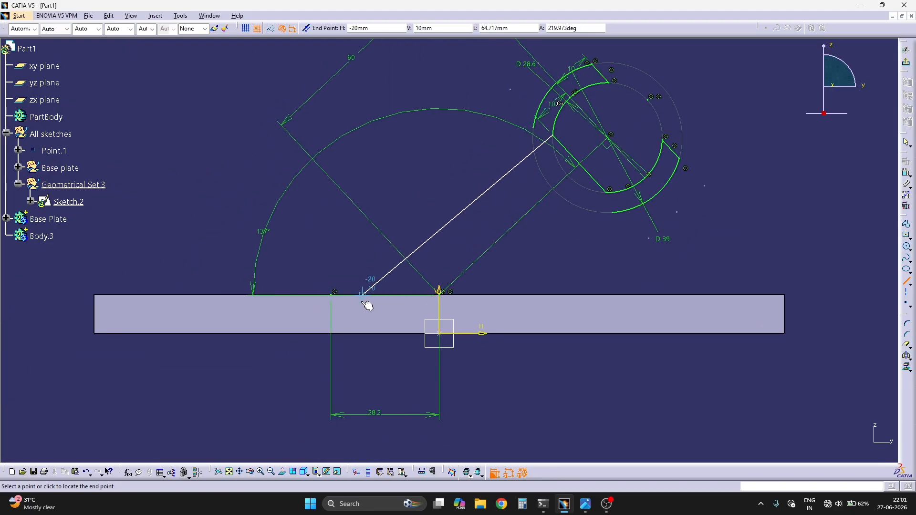
left_click(368, 306)
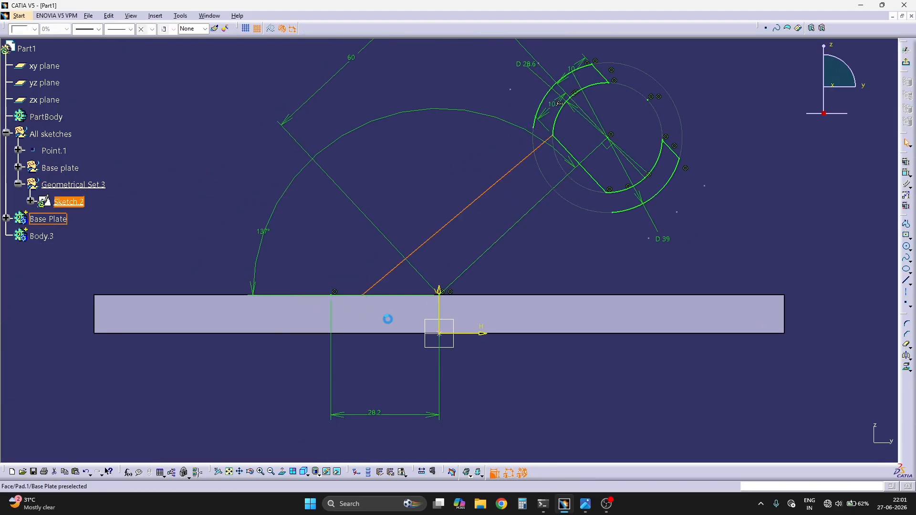
left_click(735, 290)
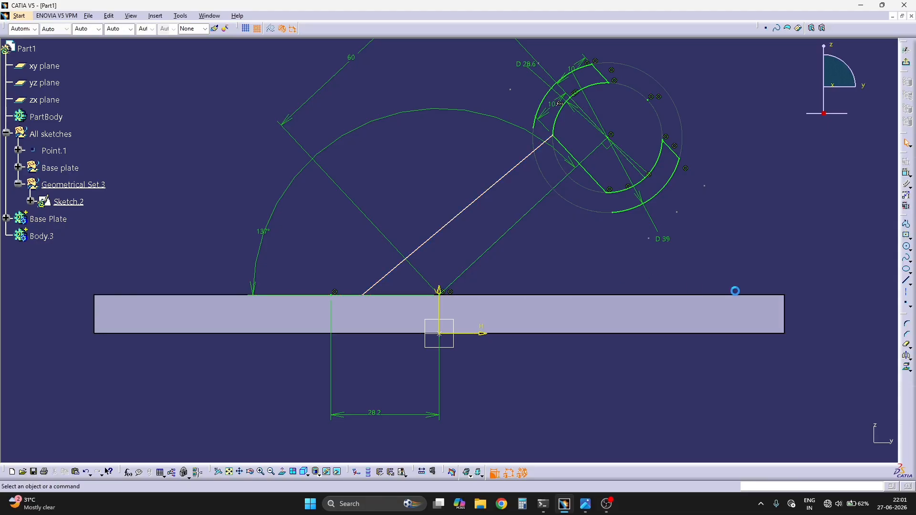
- Draw the outer wall line, about 68.4 mm long, from the outer collar arc's end to the plate-top point dimensioned 28.2 mm from the axis
left_click(907, 281)
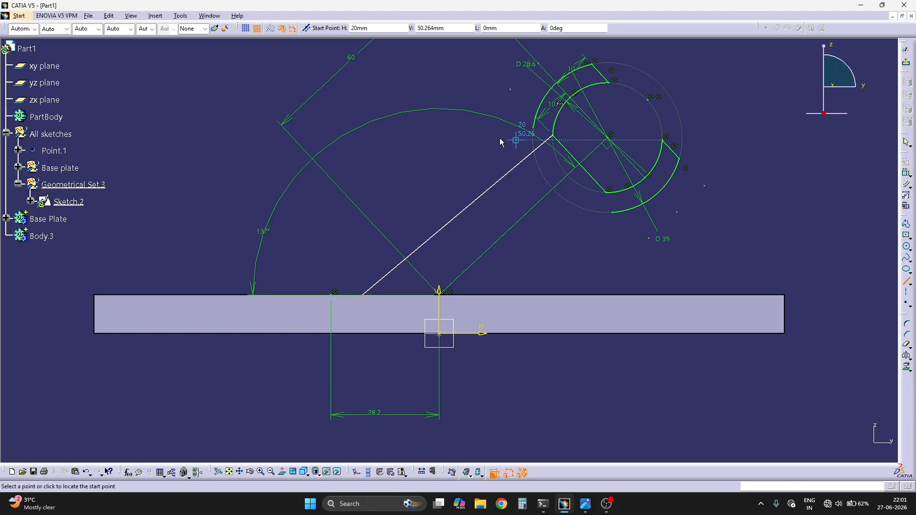
left_click(525, 139)
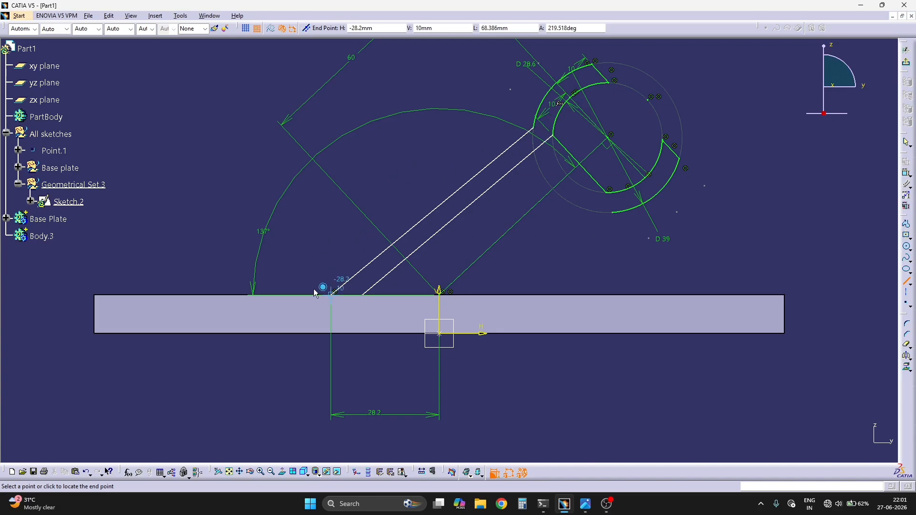
left_click(332, 301)
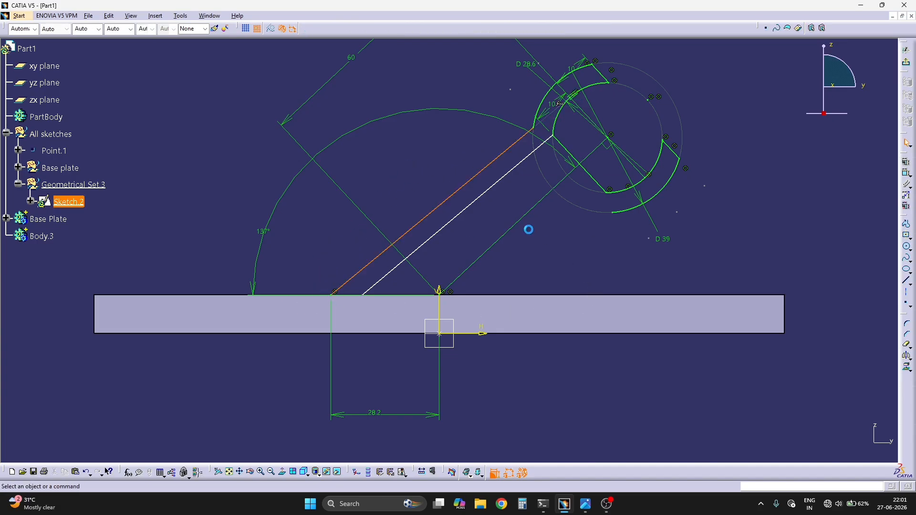
- Constrain the inner wall line parallel to the outer wall line
mouse_move(589, 249)
middle_mouse_down()
mouse_move(590, 215)
mouse_move(595, 264)
middle_mouse_up()
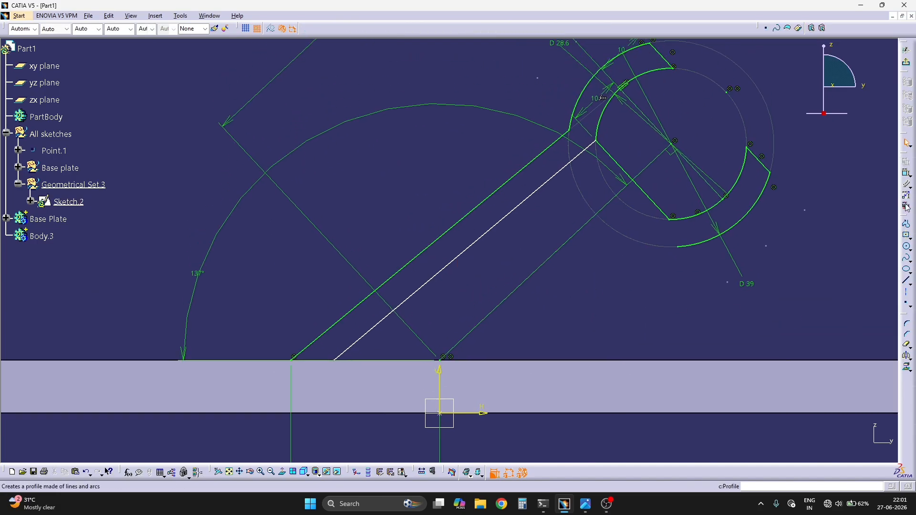
left_click(500, 222)
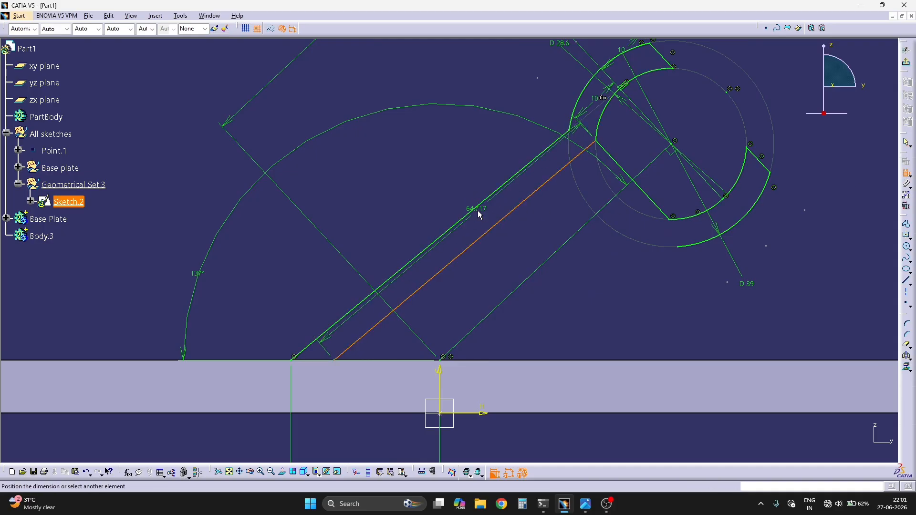
left_click(481, 213)
right_click(434, 187)
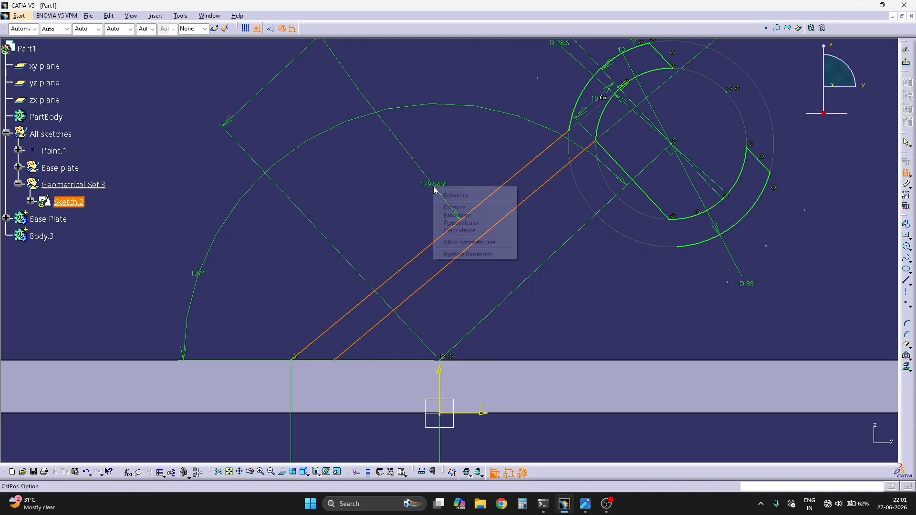
left_click(465, 215)
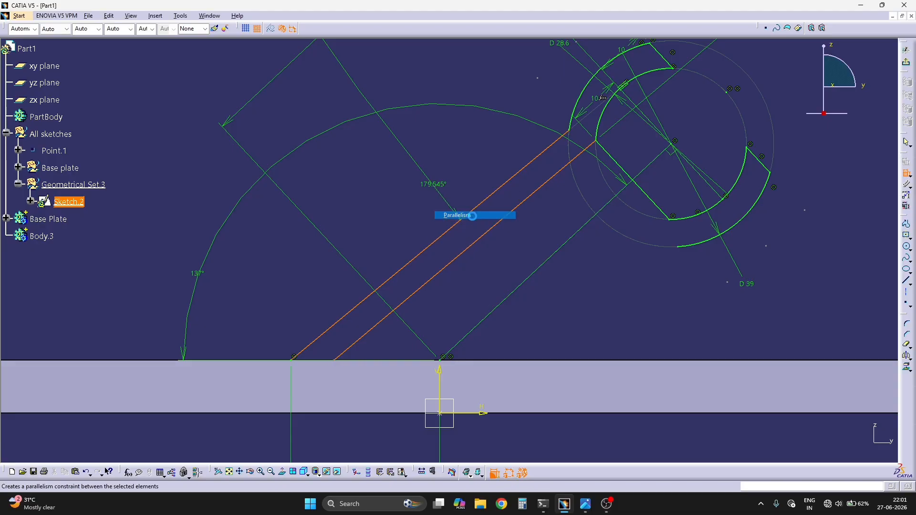
left_click(410, 210)
- Make the inner wall line's lower endpoint coincident with the base plate's top edge
mouse_move(497, 218)
middle_mouse_down()
mouse_move(497, 236)
mouse_move(575, 264)
mouse_move(573, 245)
mouse_move(545, 270)
middle_mouse_up()
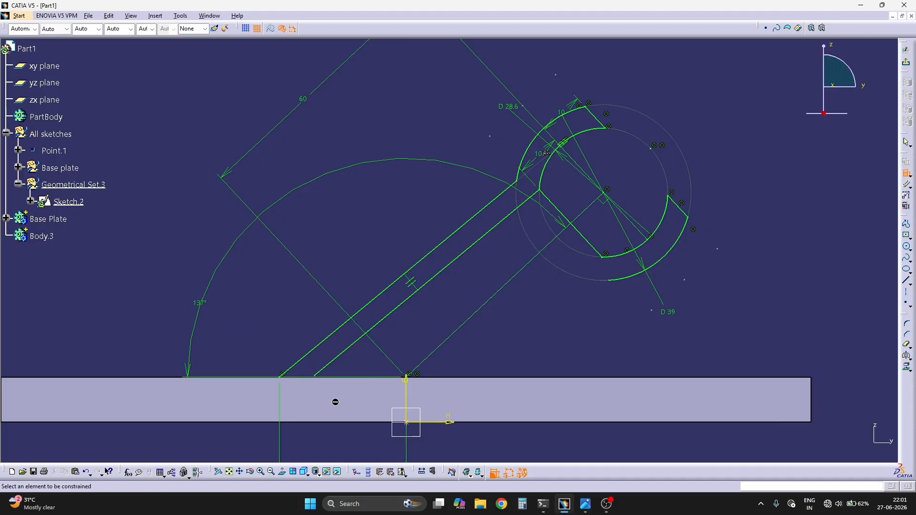
left_click(314, 377)
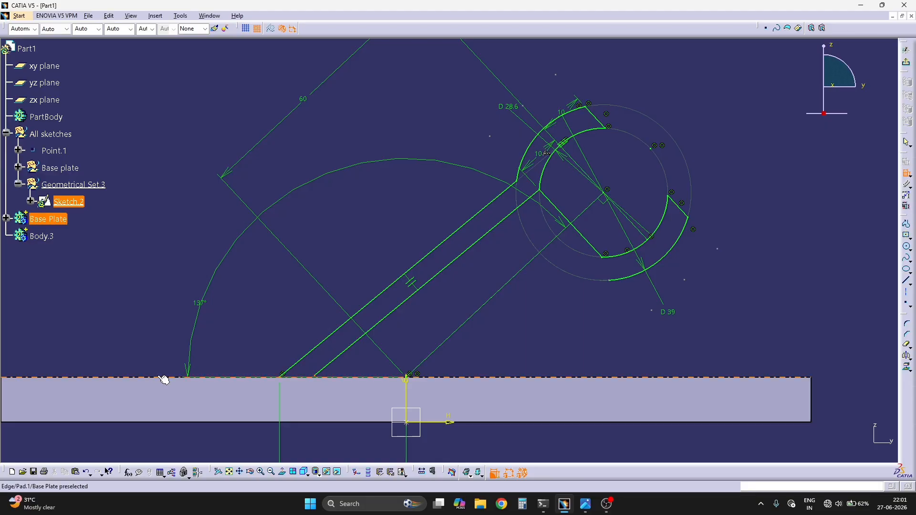
left_click(143, 378)
right_click(133, 334)
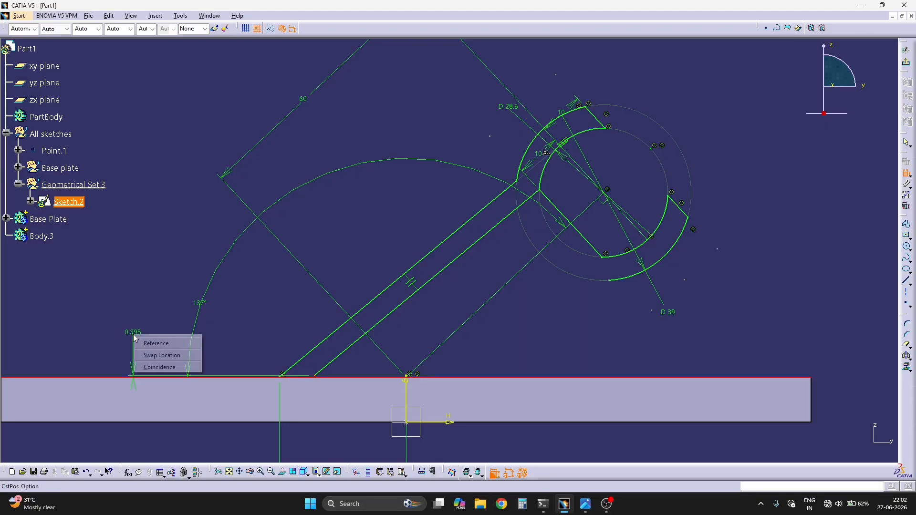
left_click(154, 368)
- Quick-trim the collar geometry below the inclined centre line: half the lower face line, the inner and outer arcs and the short end line
mouse_move(389, 330)
middle_mouse_down()
mouse_move(380, 379)
mouse_move(318, 357)
middle_mouse_up()
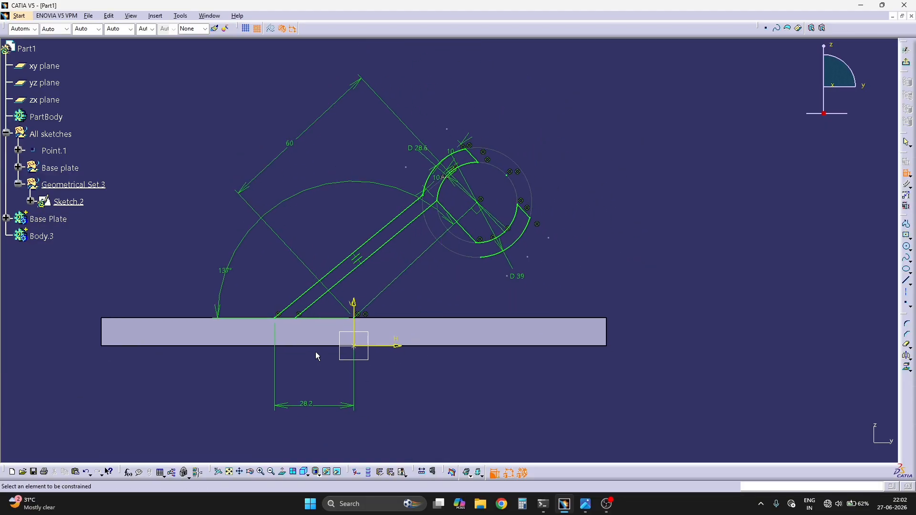
mouse_move(449, 326)
middle_mouse_down()
mouse_move(450, 311)
mouse_move(599, 307)
middle_mouse_up()
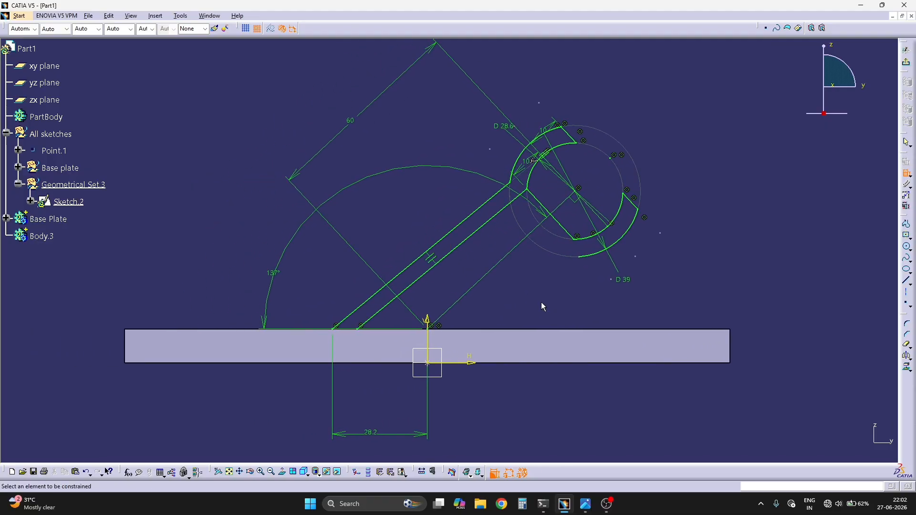
mouse_move(582, 237)
middle_mouse_down()
mouse_move(615, 209)
mouse_move(524, 222)
middle_mouse_up()
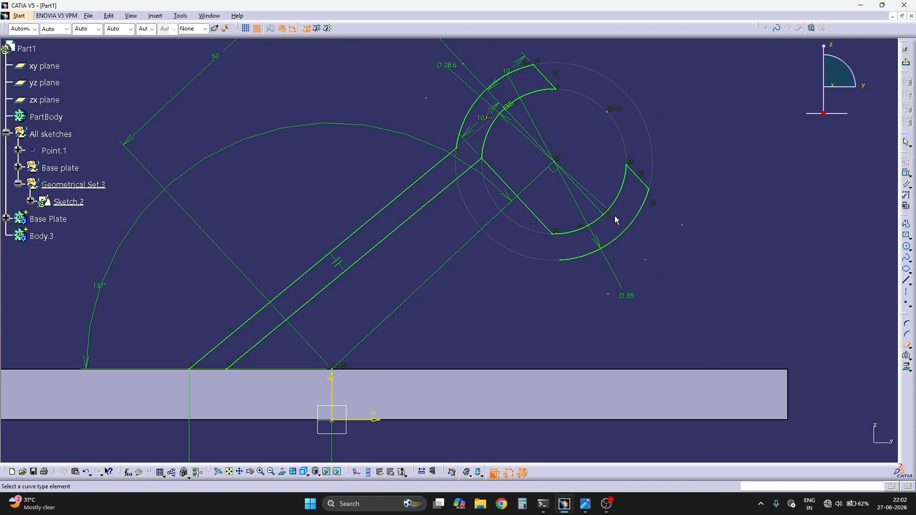
left_click(542, 219)
left_click(575, 232)
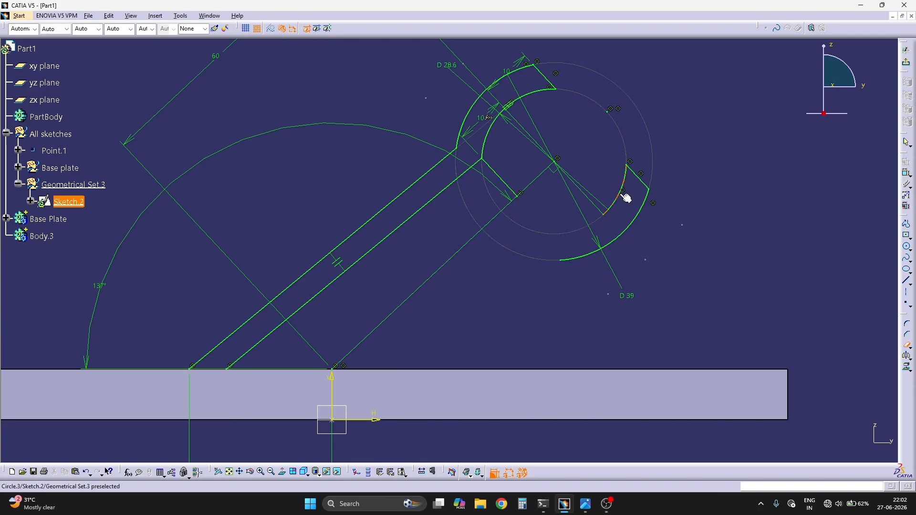
left_click(628, 193)
left_click(643, 185)
left_click(644, 213)
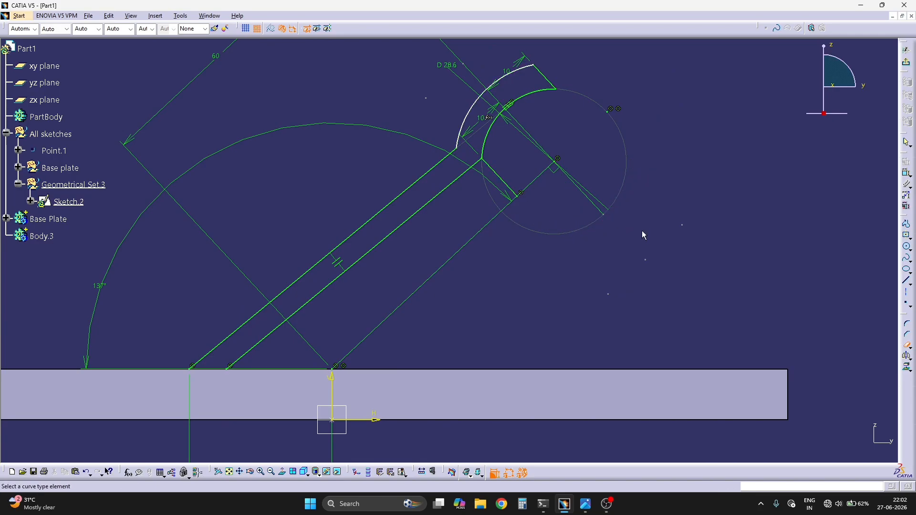
middle_click_drag(624, 222, 605, 240)
key("Escape")
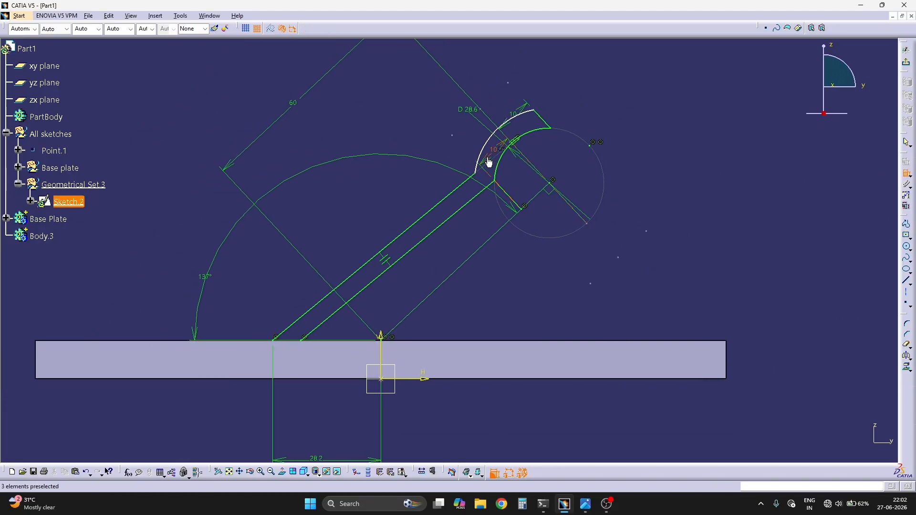
- Dimension the radius of the outer collar arc above its end line
left_click(485, 148)
left_click(605, 79)
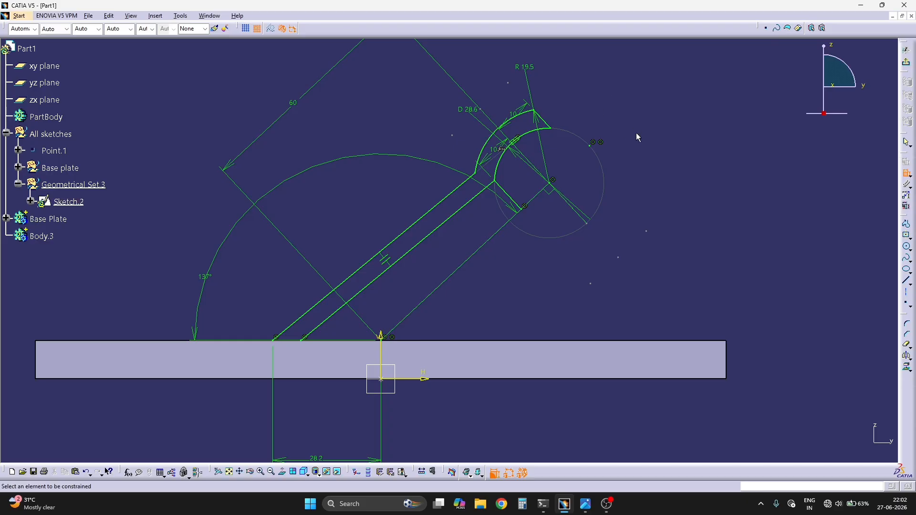
- Close the tube profile with a line joining the two wall lines' lower endpoints on the plate's top edge, and exit the sketch
middle_click_drag(608, 83, 593, 158)
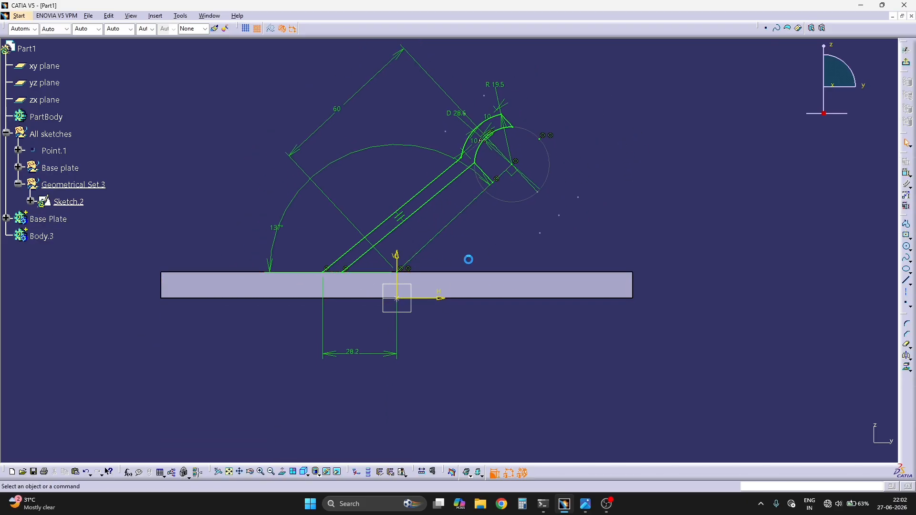
left_click(906, 281)
left_click(321, 275)
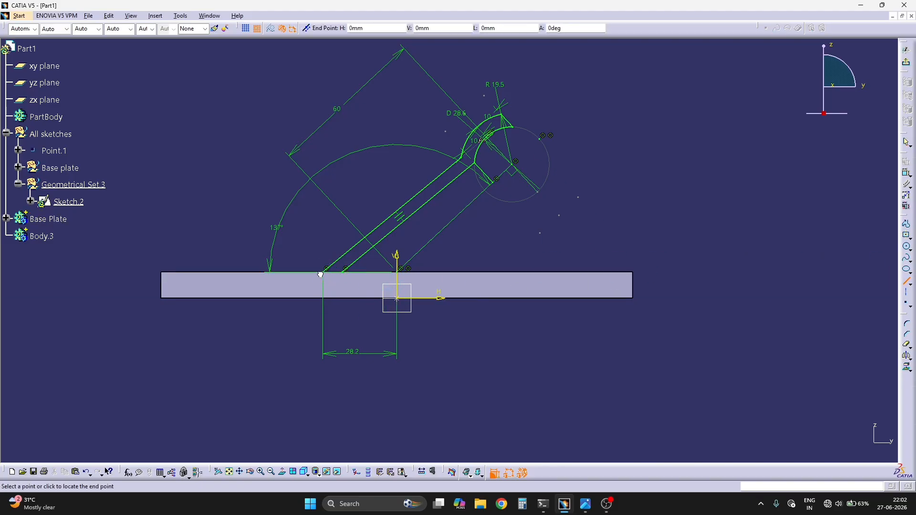
left_click(342, 274)
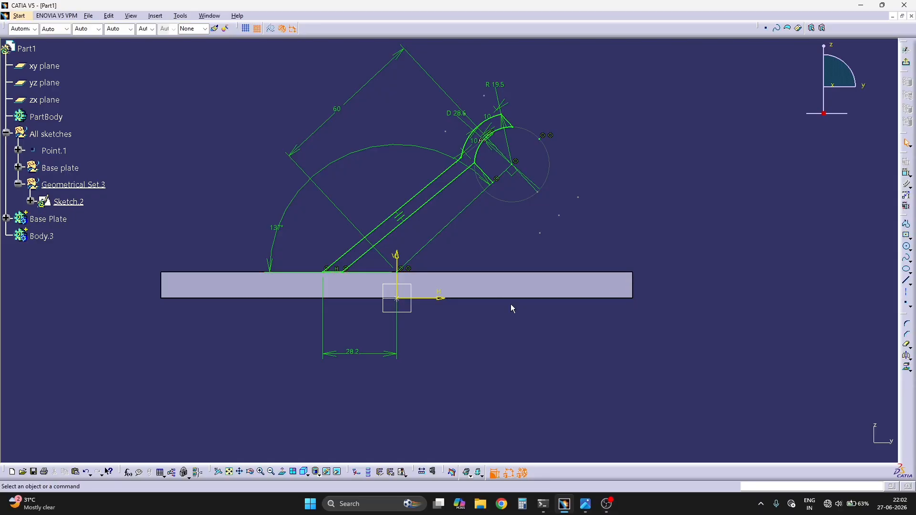
middle_click_drag(511, 304, 524, 328, "ctrl")
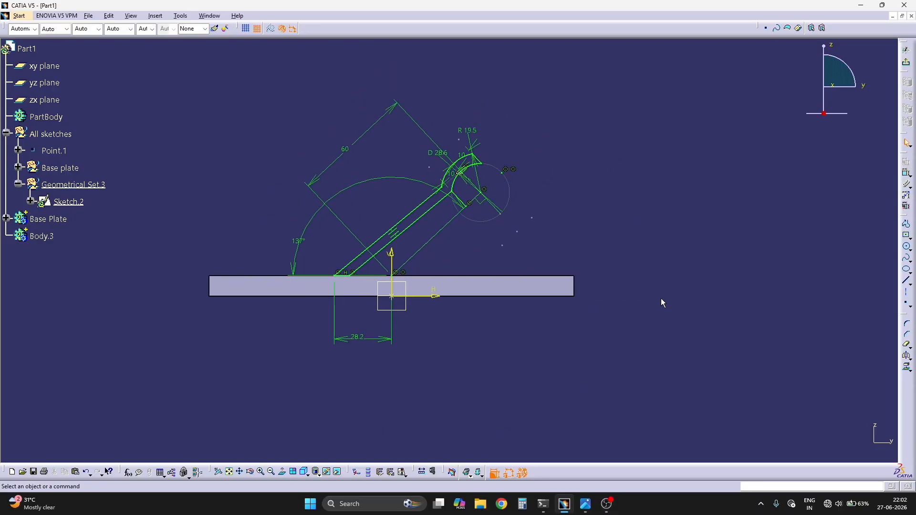
left_click(907, 49)
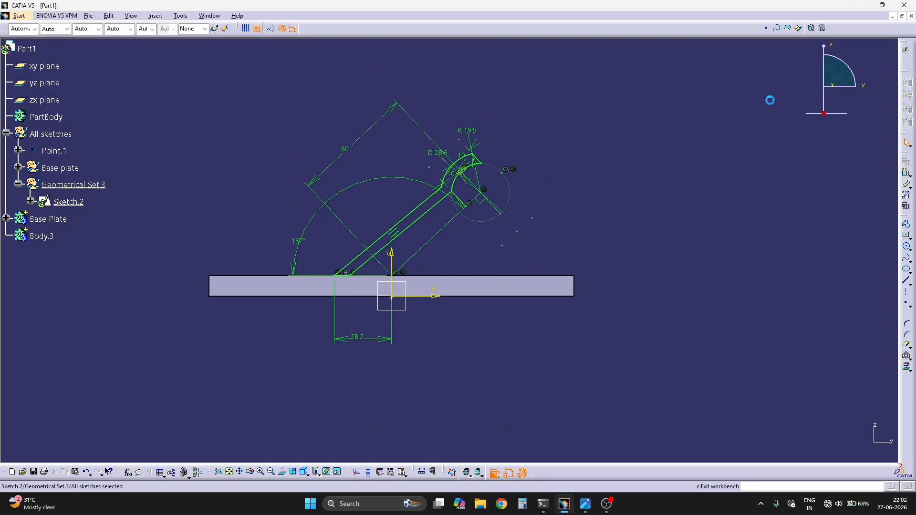
left_click(543, 29)
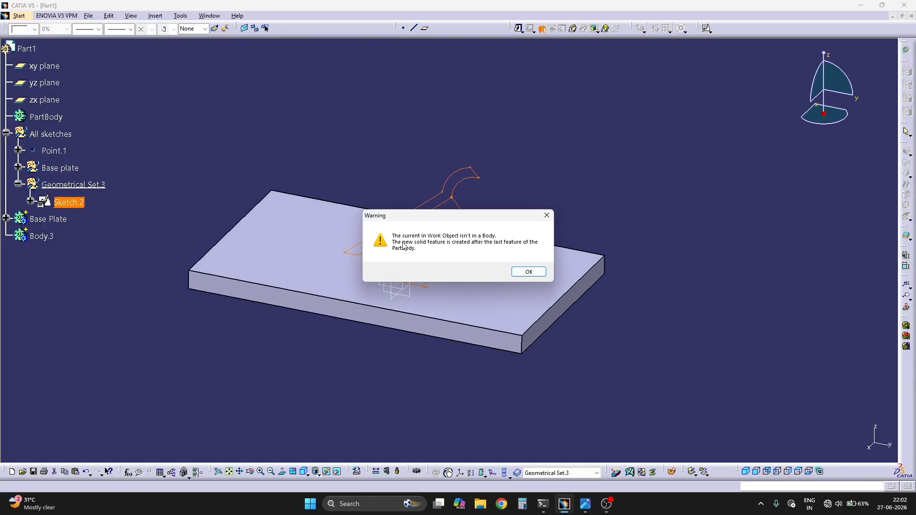
left_click(529, 272)
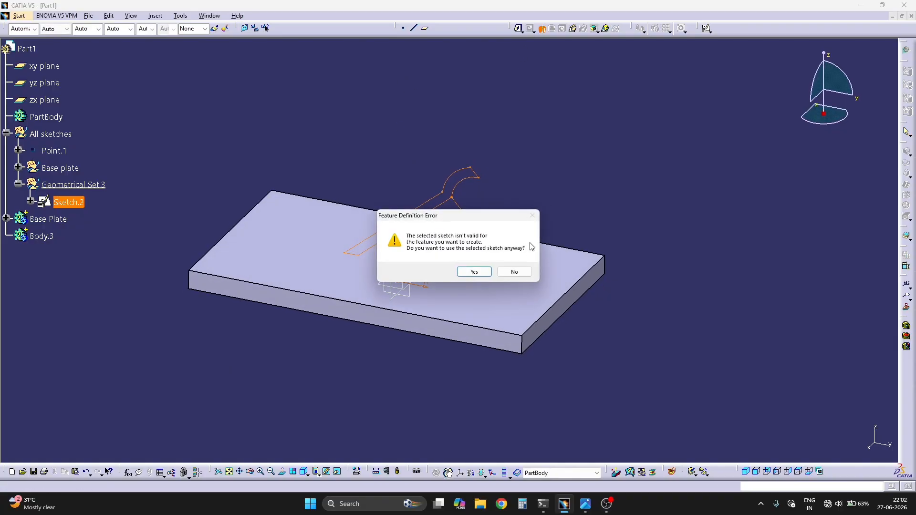
left_click(514, 272)
key("Escape")
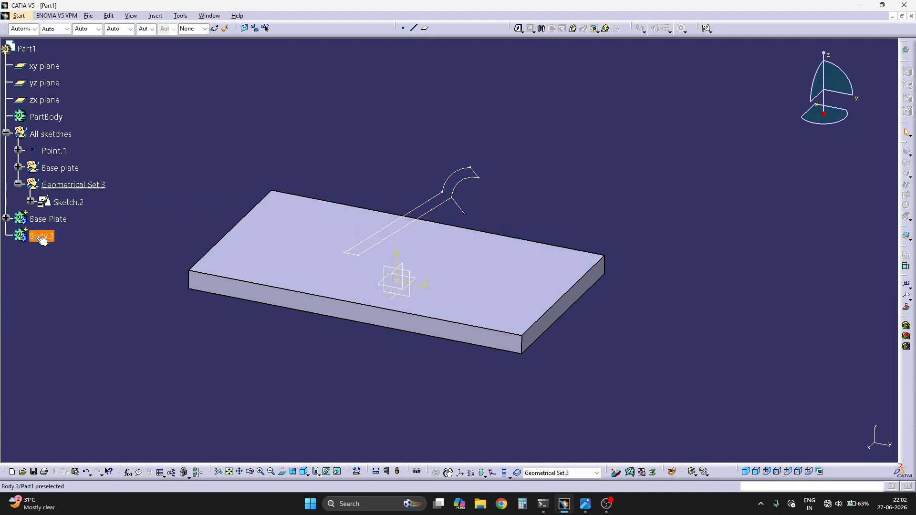
- Define Body.3 as the in-work object
right_click(43, 241)
left_click(110, 285)
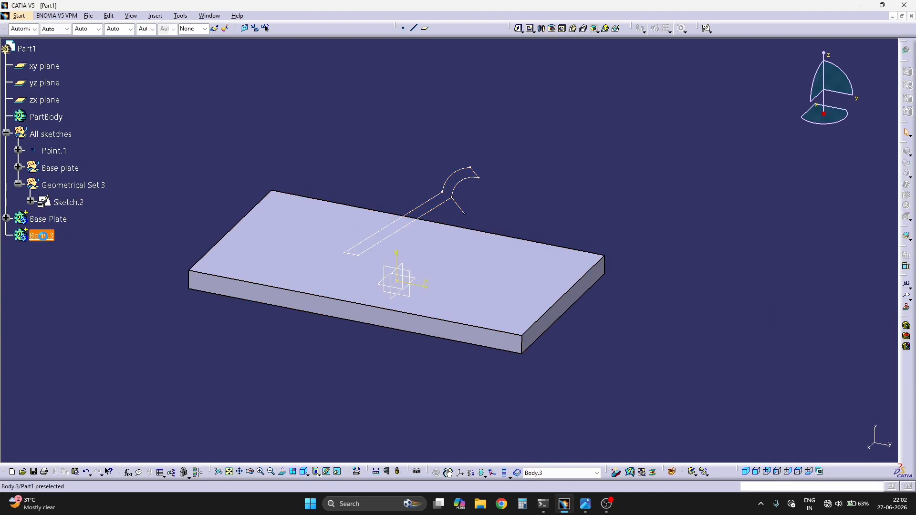
- Reopen the tube profile sketch and quick-trim the leftover lower face line inside the collar circle
left_click(454, 207)
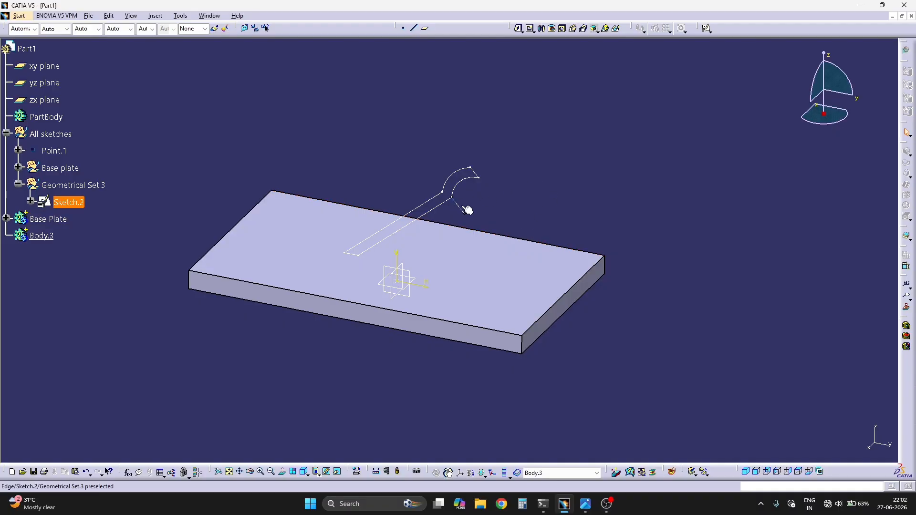
mouse_move(466, 207)
middle_mouse_down("ctrl")
mouse_move(518, 180)
mouse_move(485, 190)
middle_mouse_up("ctrl")
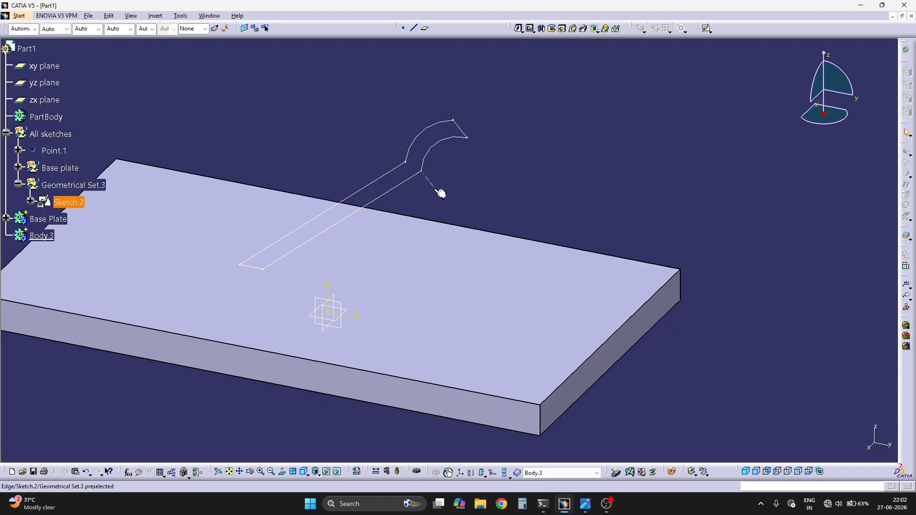
double_click(436, 190)
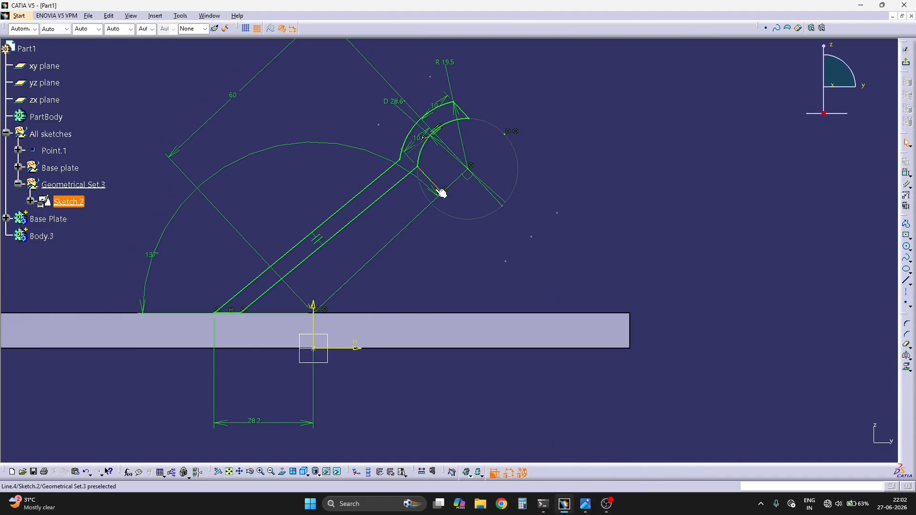
key("Return")
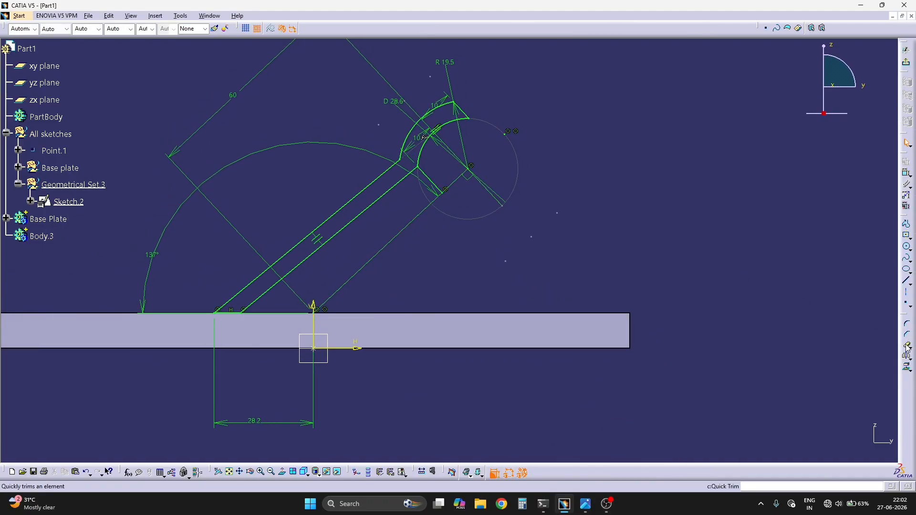
left_click(433, 183)
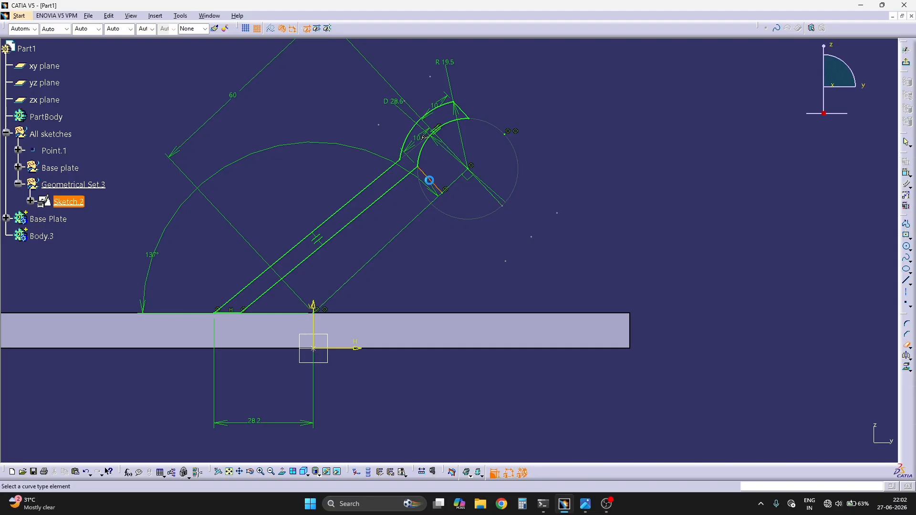
- Convert the inclined centre line from a construction to a standard element and exit the sketch
left_click(427, 218)
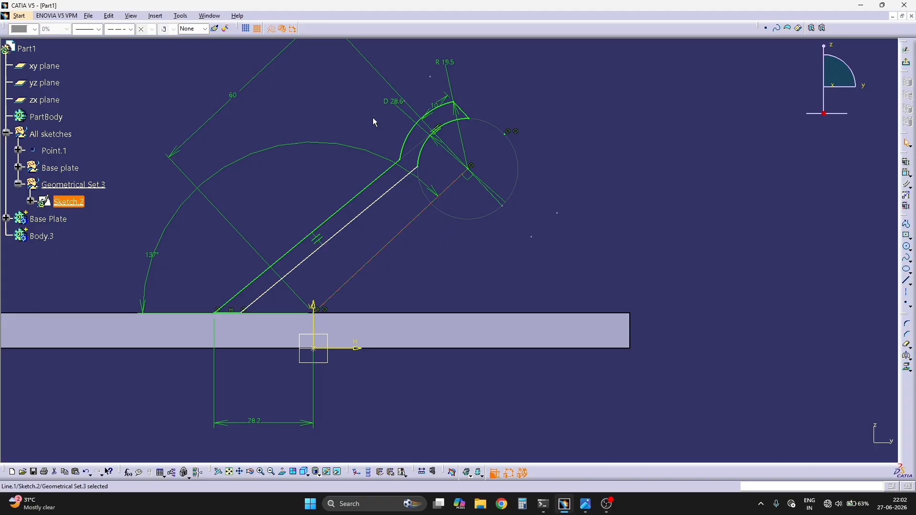
left_click(277, 30)
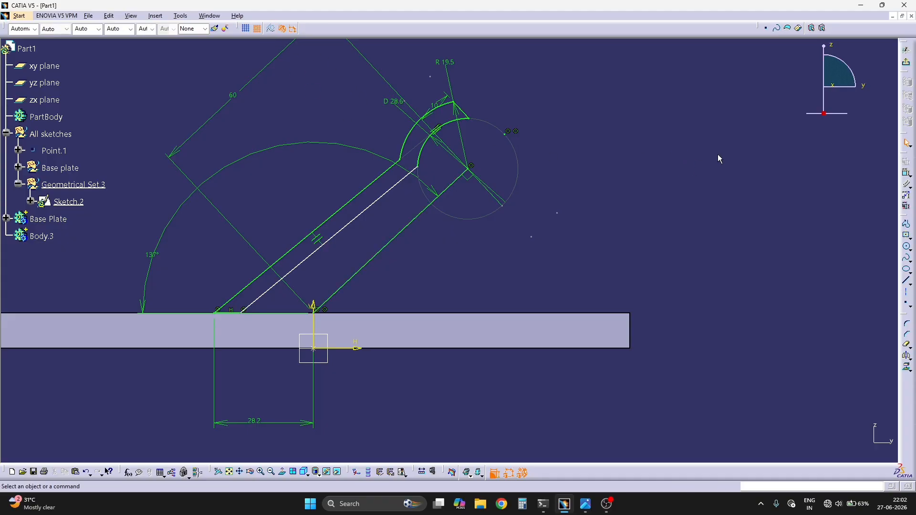
left_click(906, 49)
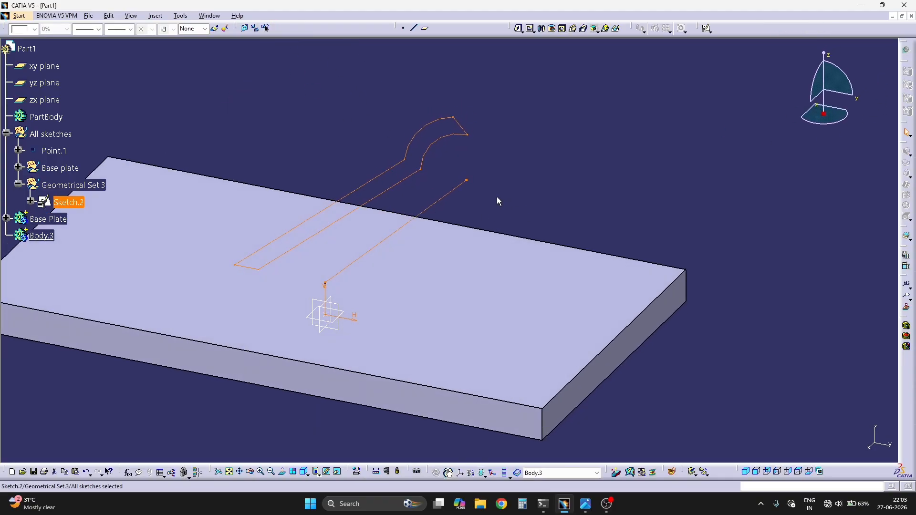
- Convert the slanted centre line in Sketch.2 to a construction element and exit the sketch
left_click(542, 29)
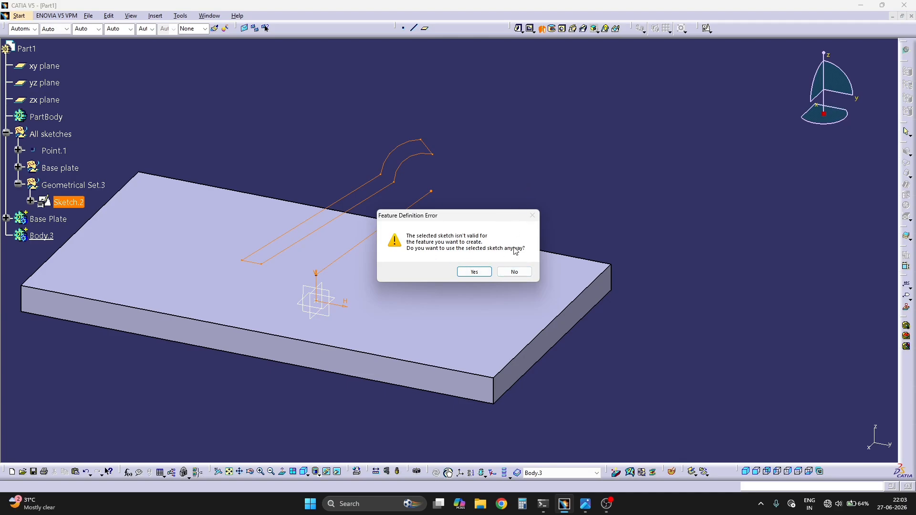
left_click(513, 272)
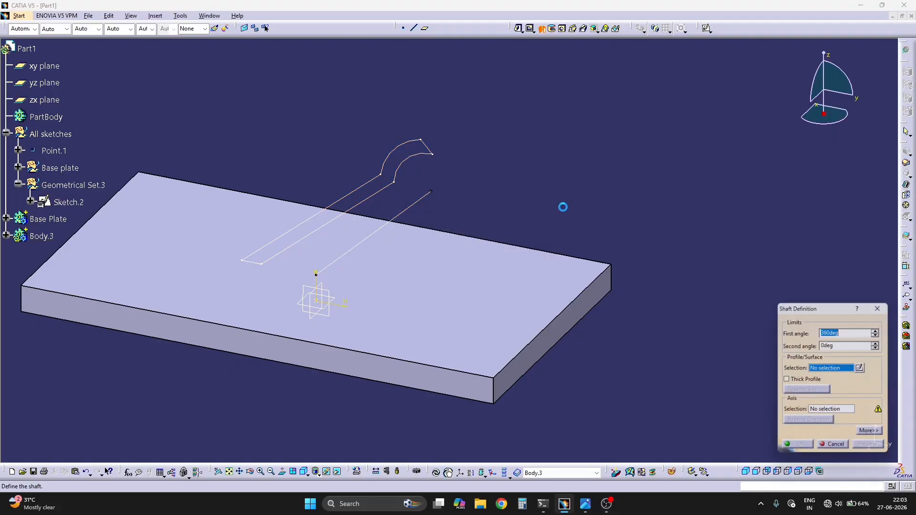
double_click(418, 206)
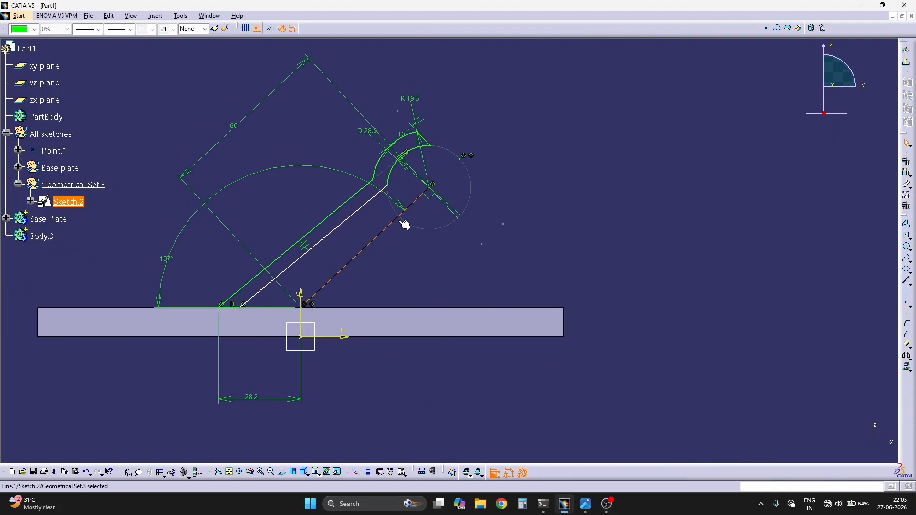
left_click(523, 119)
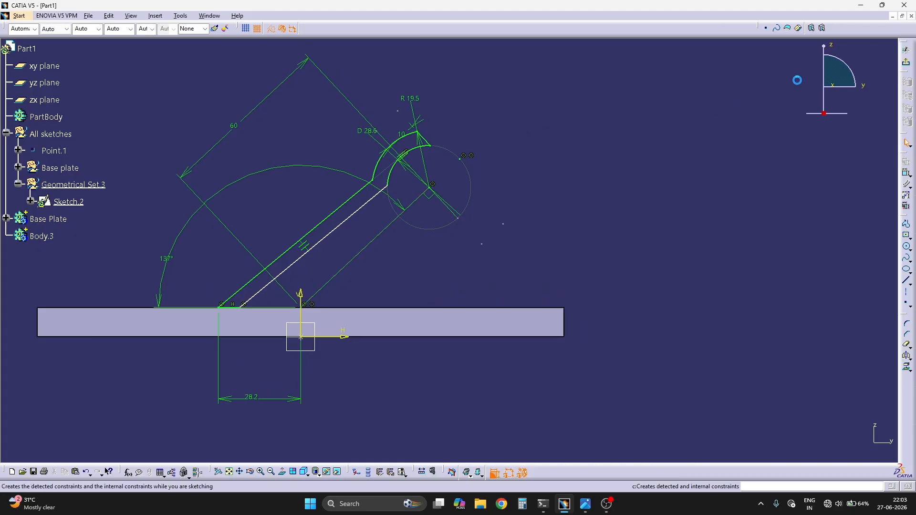
left_click(909, 67)
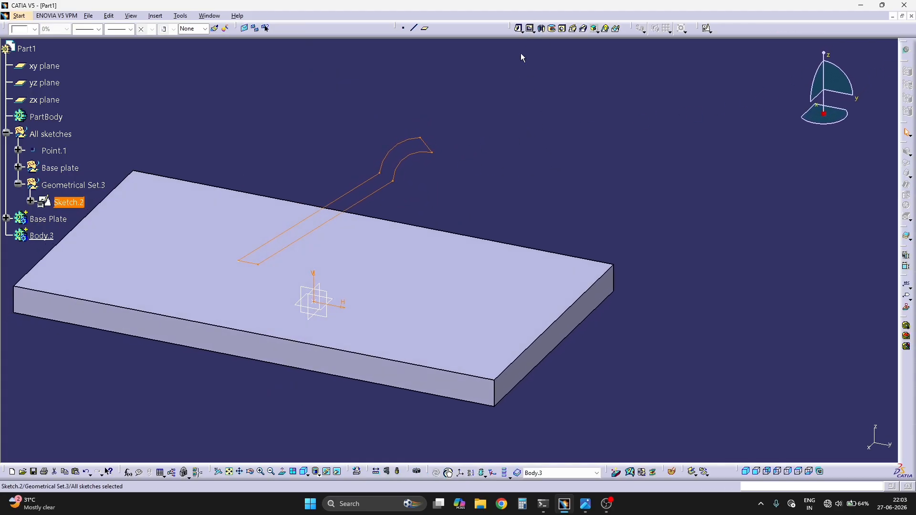
left_click(541, 29)
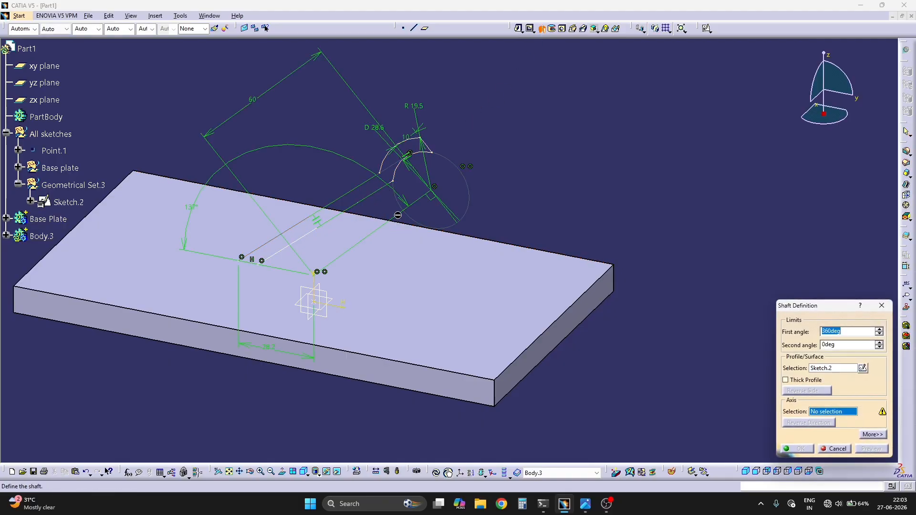
mouse_move(375, 242)
middle_mouse_down()
mouse_move(370, 206)
mouse_move(407, 180)
mouse_move(426, 204)
middle_mouse_up()
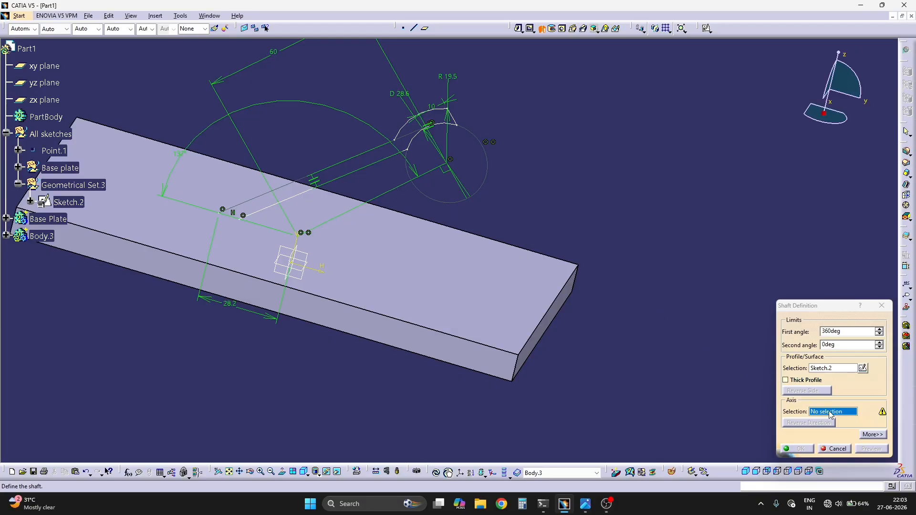
mouse_move(396, 213)
middle_mouse_down()
mouse_move(425, 168)
mouse_move(438, 227)
mouse_move(465, 219)
mouse_move(462, 201)
mouse_move(425, 188)
mouse_move(552, 208)
middle_mouse_up()
key("Escape")
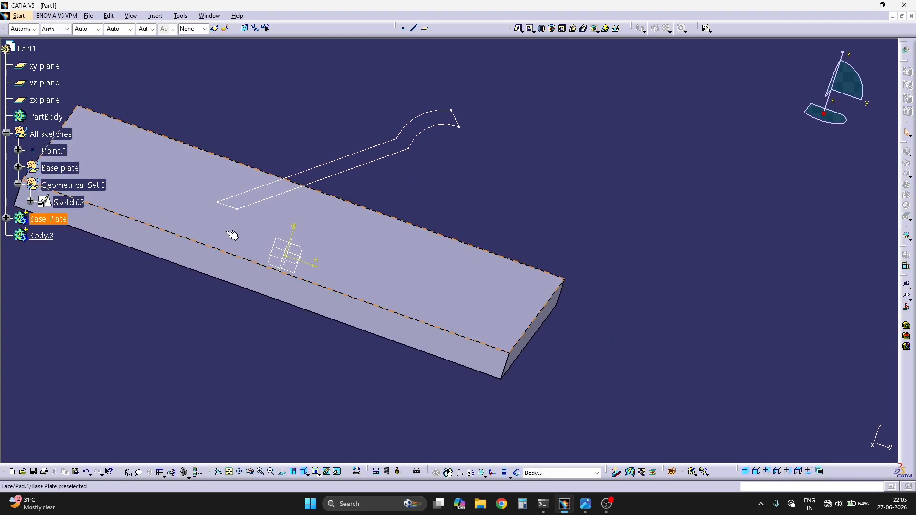
- Make Geometrical Set.3 the work object and create a positioned sketch on the yz plane with its origin projected from Point.1
right_click(86, 188)
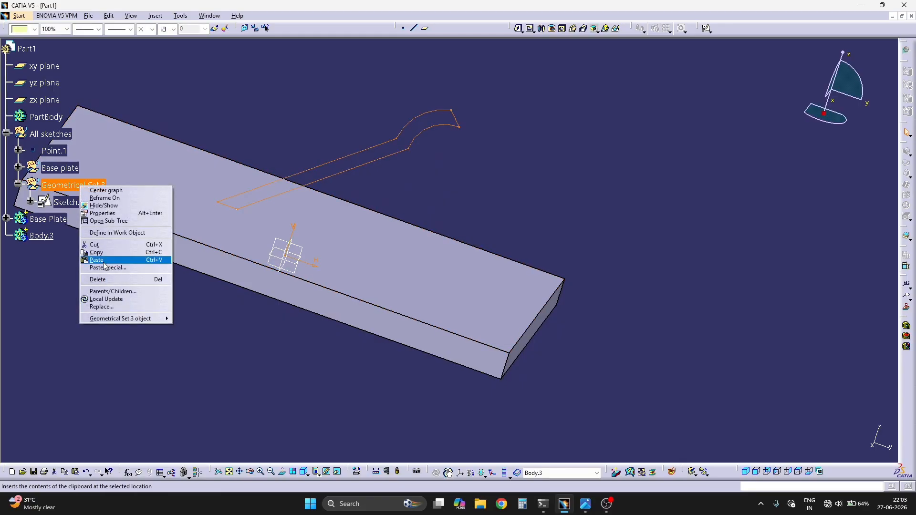
left_click(105, 234)
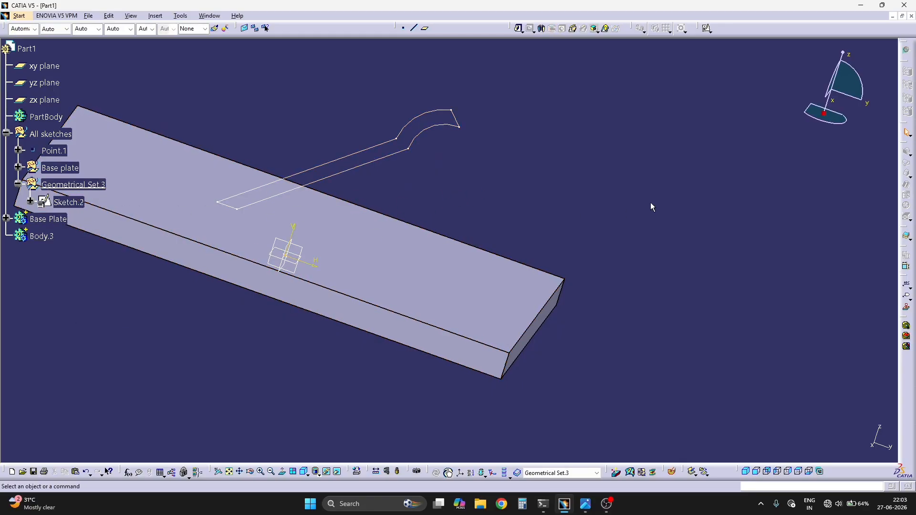
left_click(706, 28)
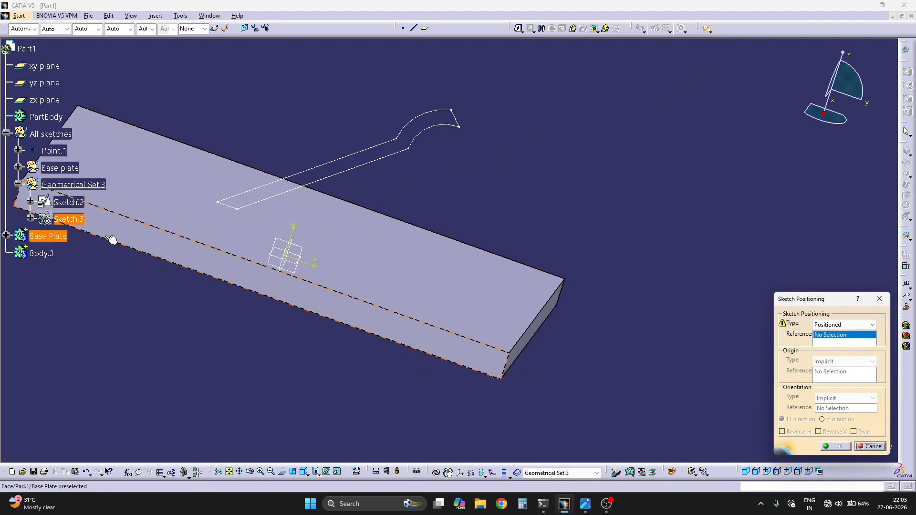
left_click(45, 83)
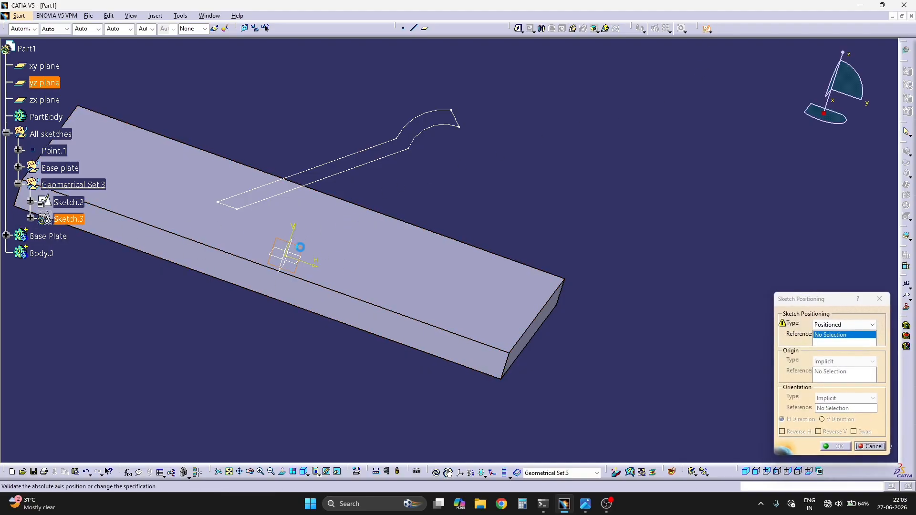
left_click(845, 361)
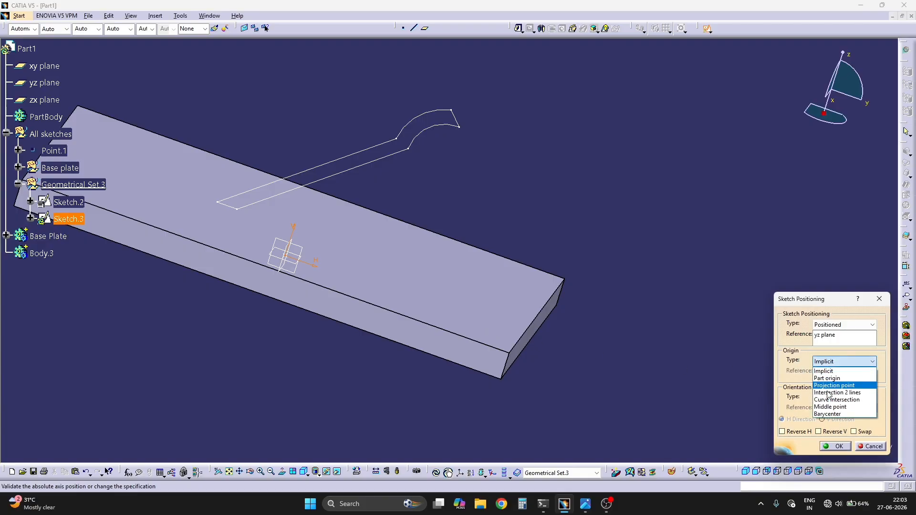
left_click(839, 386)
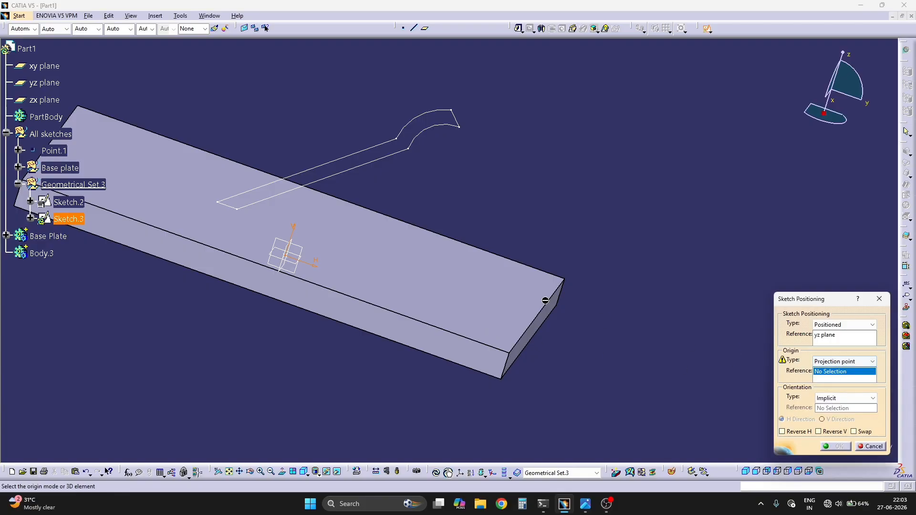
left_click(284, 257)
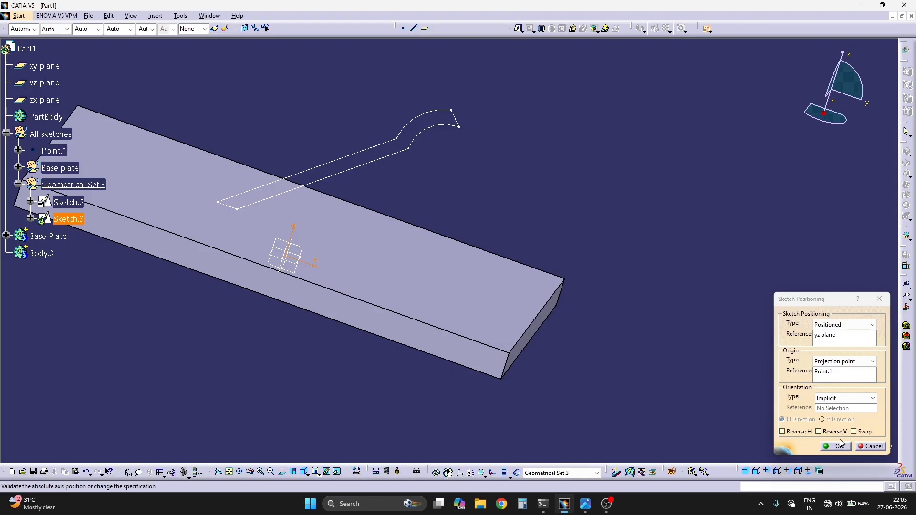
left_click(840, 445)
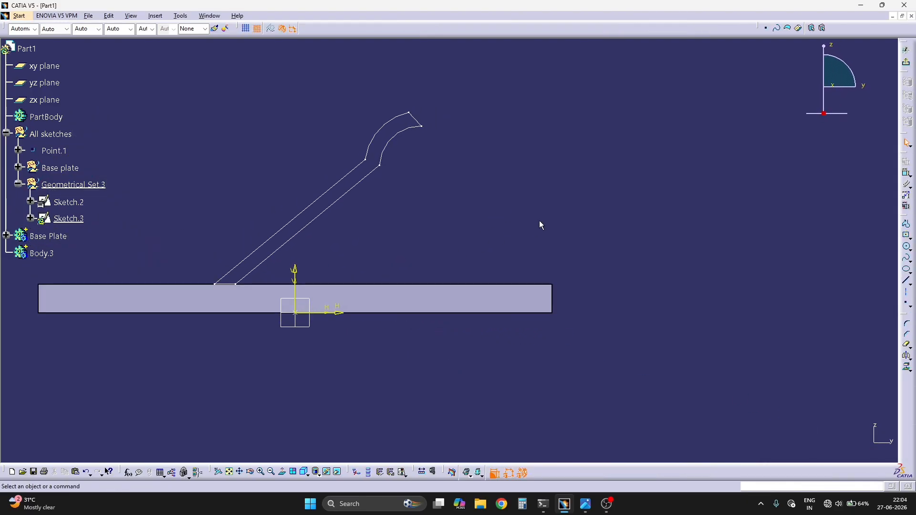
- Draw a slanted line from H 0 mm, V 10 mm on the plate's top edge up towards the centre of the profile's arcs
left_click(906, 282)
left_click(295, 284)
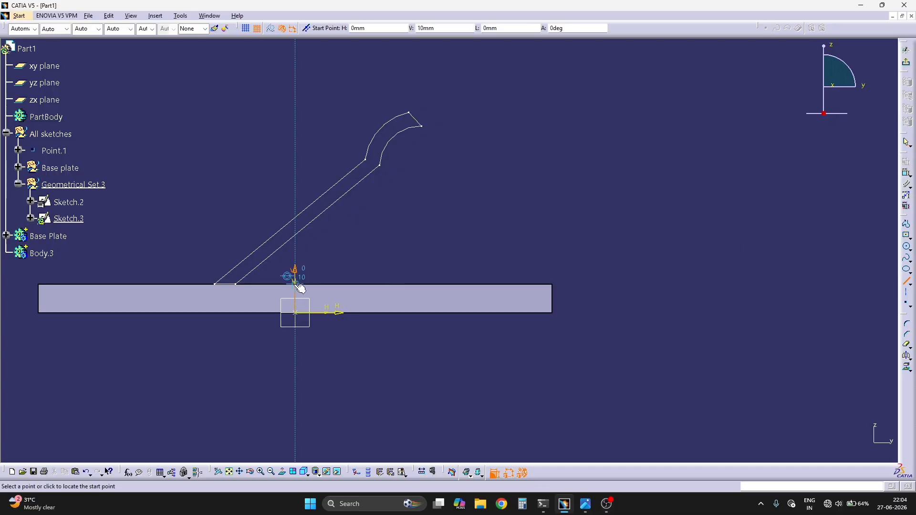
left_click(437, 170)
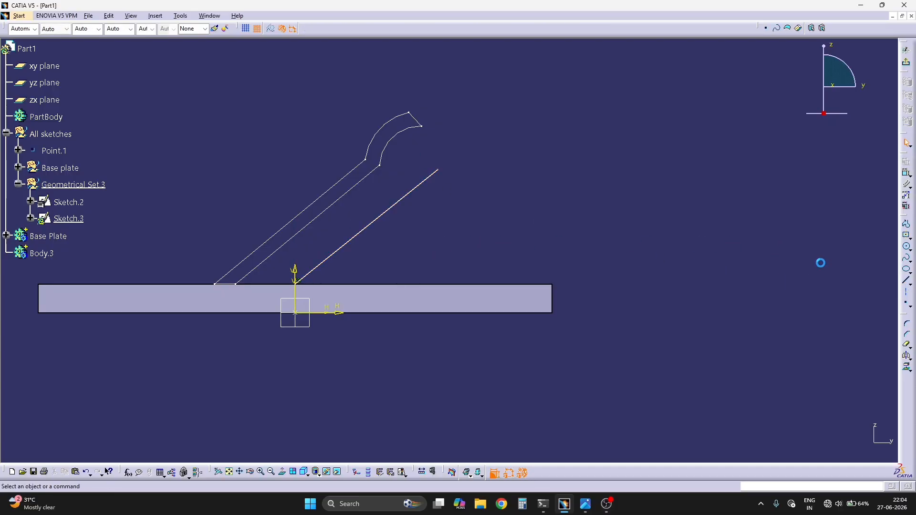
- Constrain the slanted line's upper endpoint to be concentric with the inner arc of the Sketch.2 profile
left_click(908, 174)
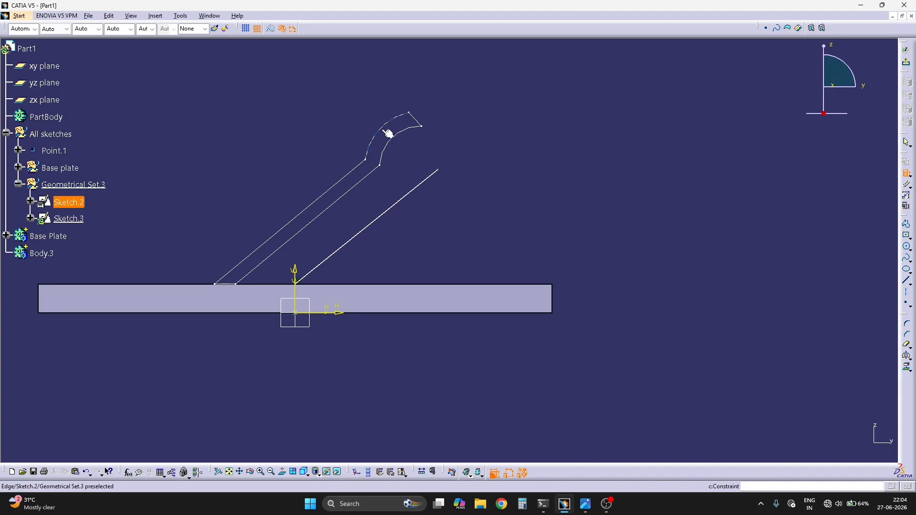
left_click(398, 137)
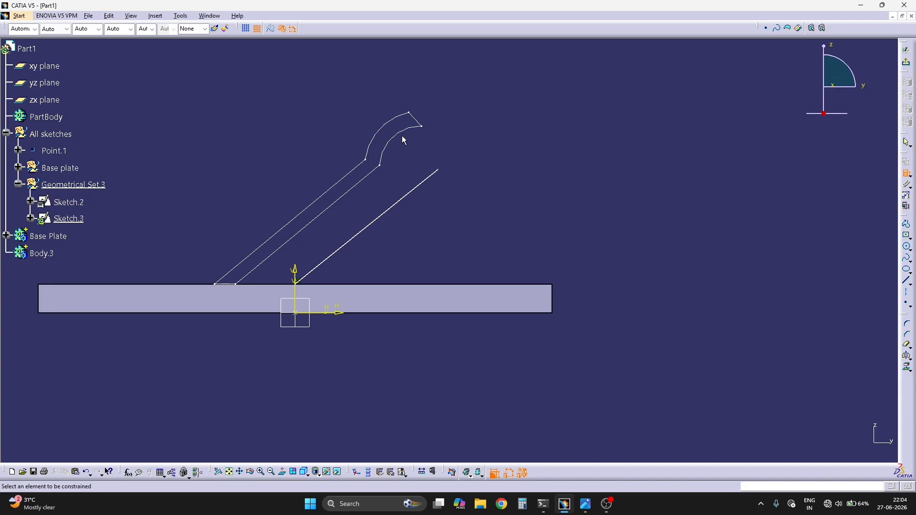
left_click(439, 170)
right_click(504, 150)
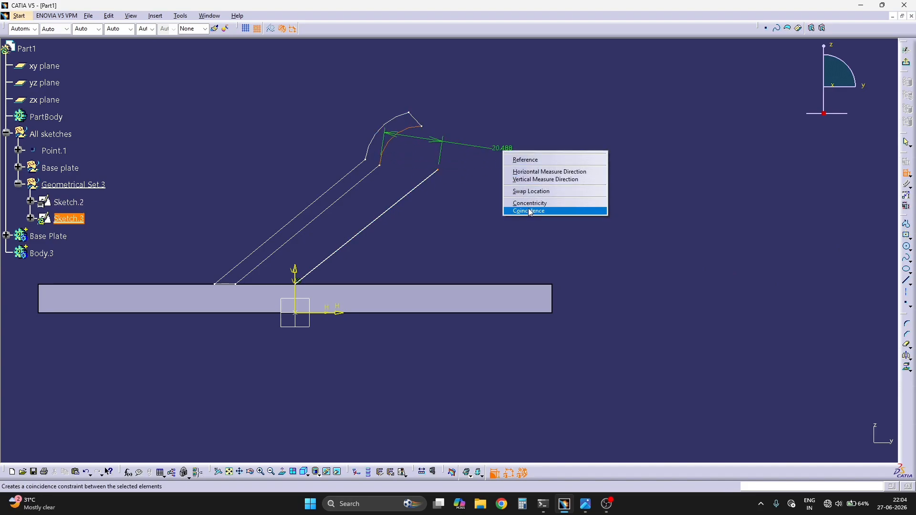
left_click(540, 201)
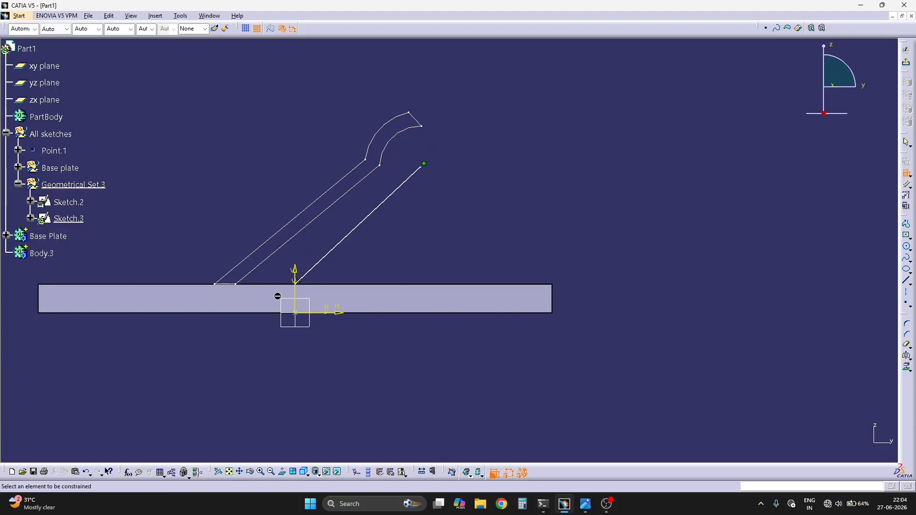
- Constrain the slanted line's lower endpoint to be coincident with the base plate's top edge and exit the sketch
left_click(295, 284)
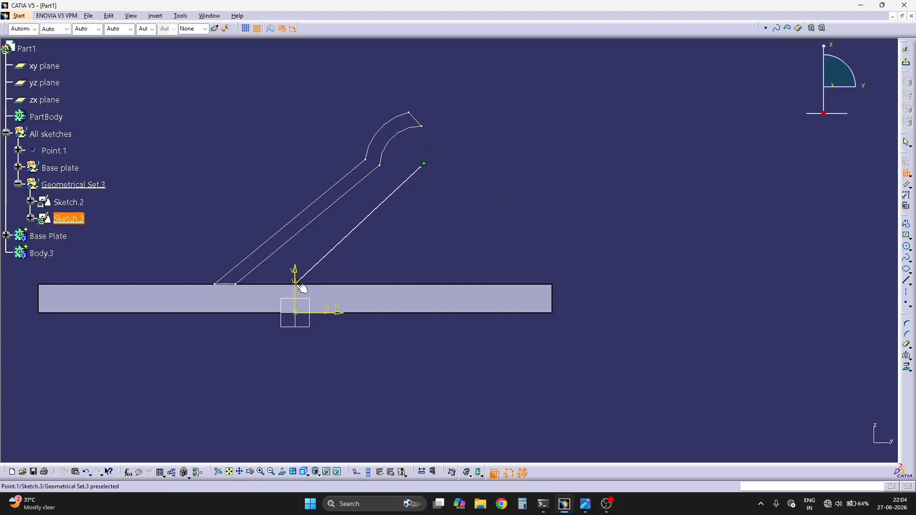
left_click(331, 285)
right_click(419, 252)
left_click(440, 285)
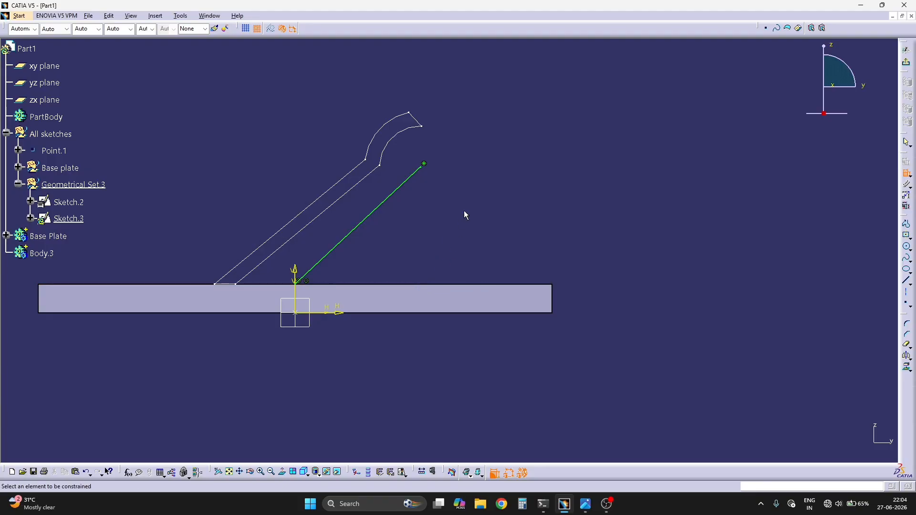
mouse_move(464, 212)
middle_mouse_down()
mouse_move(474, 225)
mouse_move(408, 203)
middle_mouse_up()
left_click(906, 62)
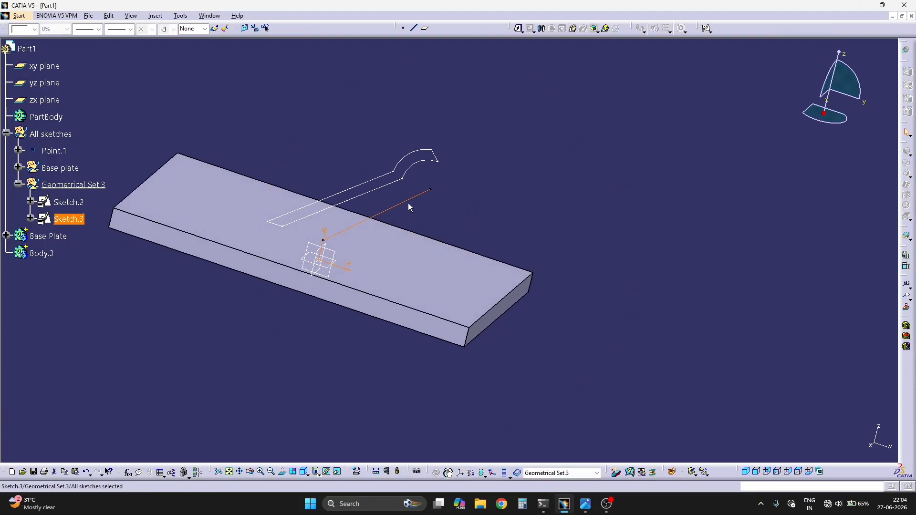
left_click(452, 186)
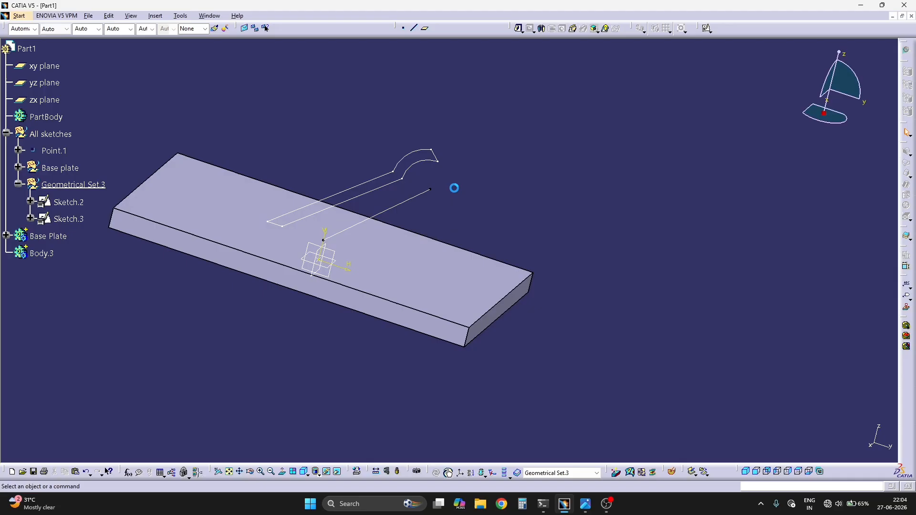
- Make Body.3 the work object and revolve the Sketch.2 profile 360 degrees about the Sketch.3 line as a shaft
right_click(39, 253)
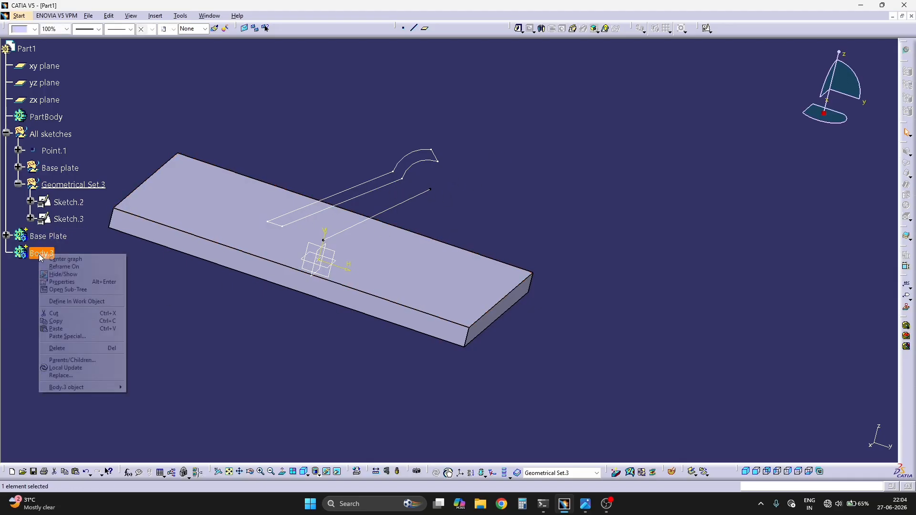
left_click(73, 302)
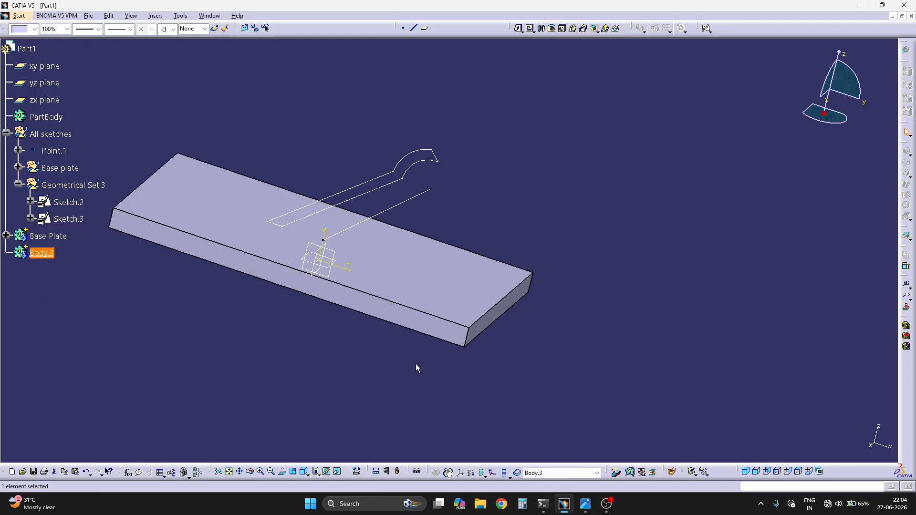
left_click(543, 31)
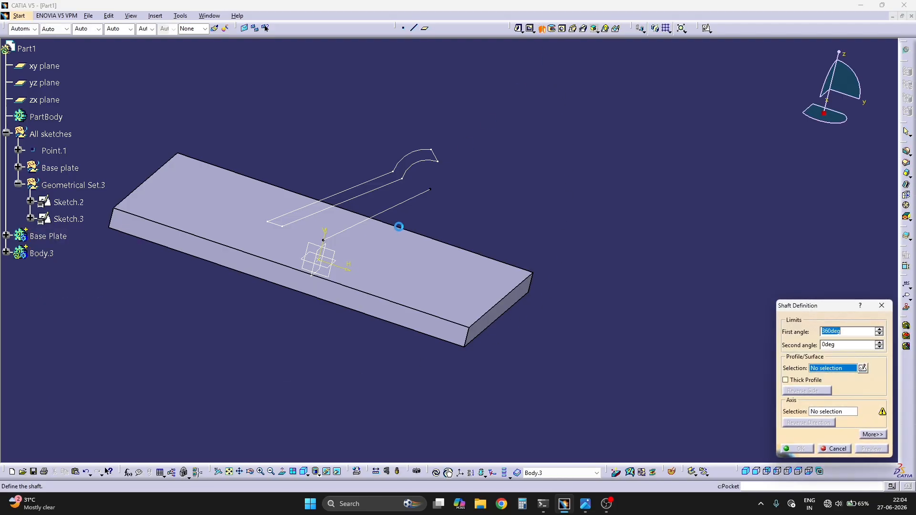
left_click(396, 189)
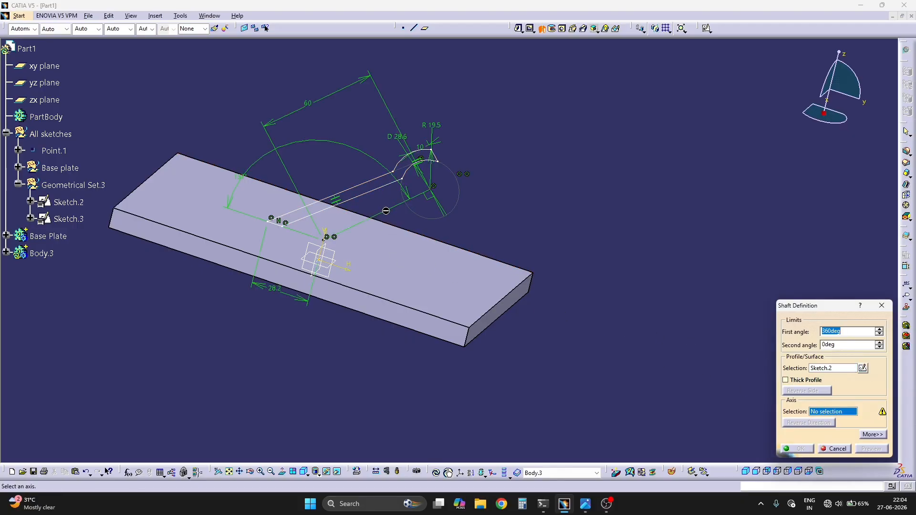
right_click(386, 211)
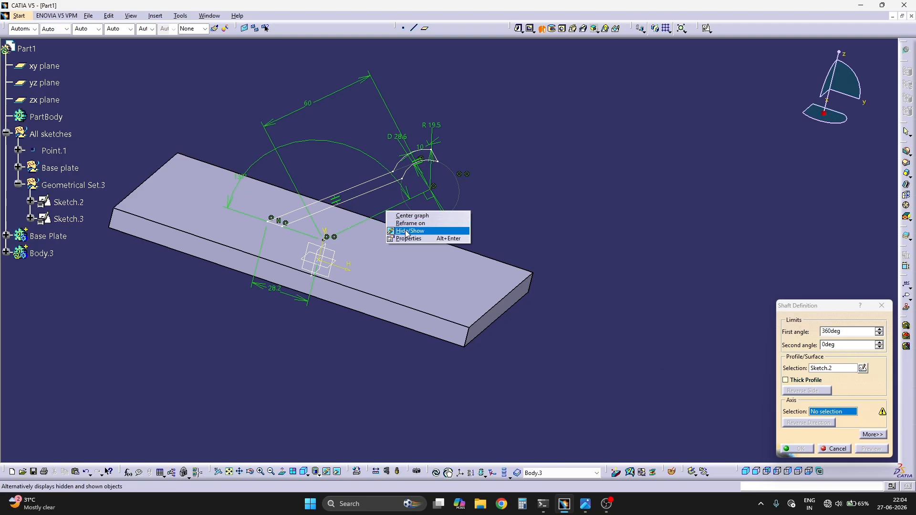
key("Escape")
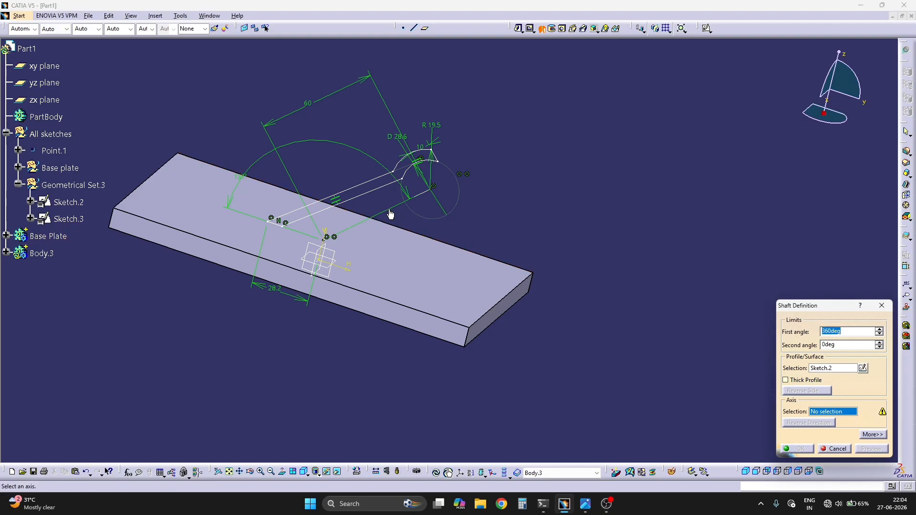
left_click(422, 200)
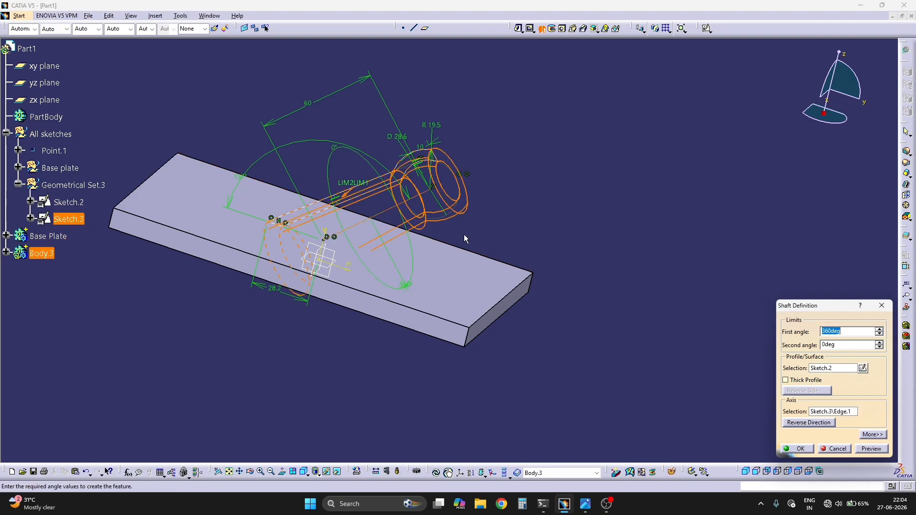
mouse_move(464, 234)
middle_mouse_down()
mouse_move(413, 270)
mouse_move(502, 259)
middle_mouse_up()
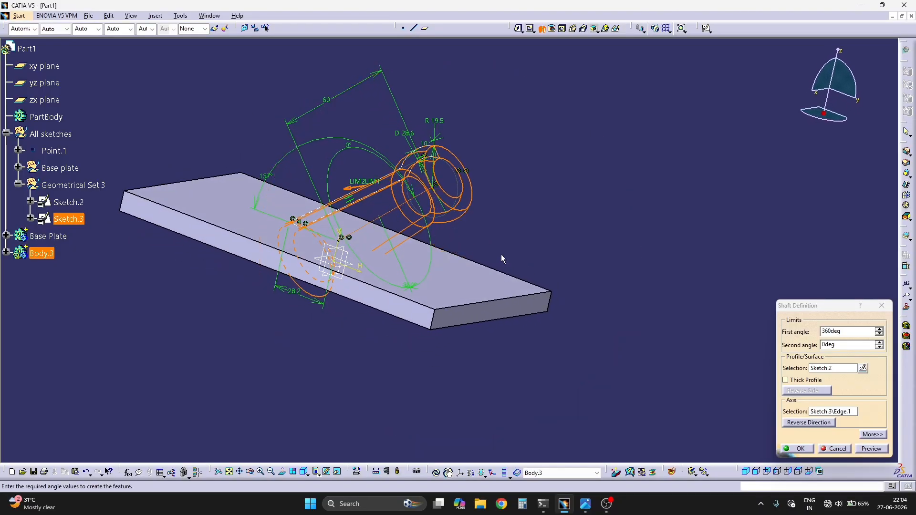
left_click(875, 449)
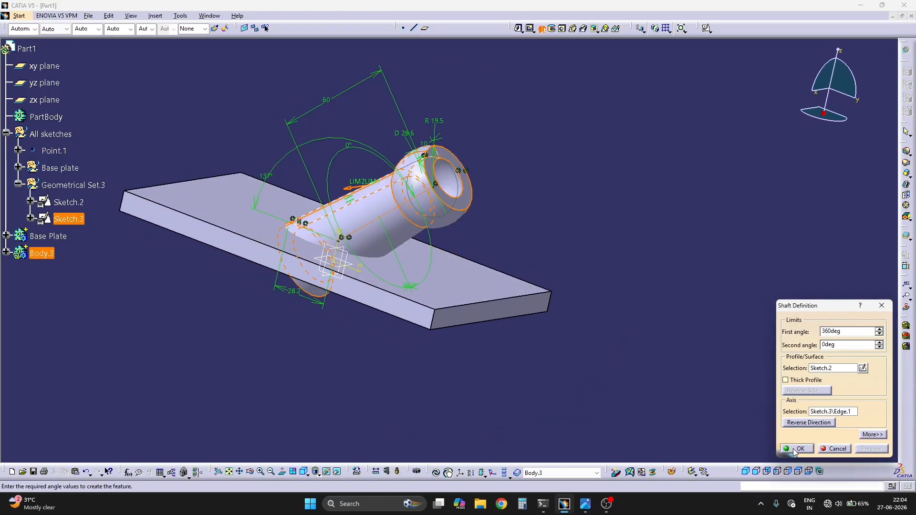
left_click(795, 450)
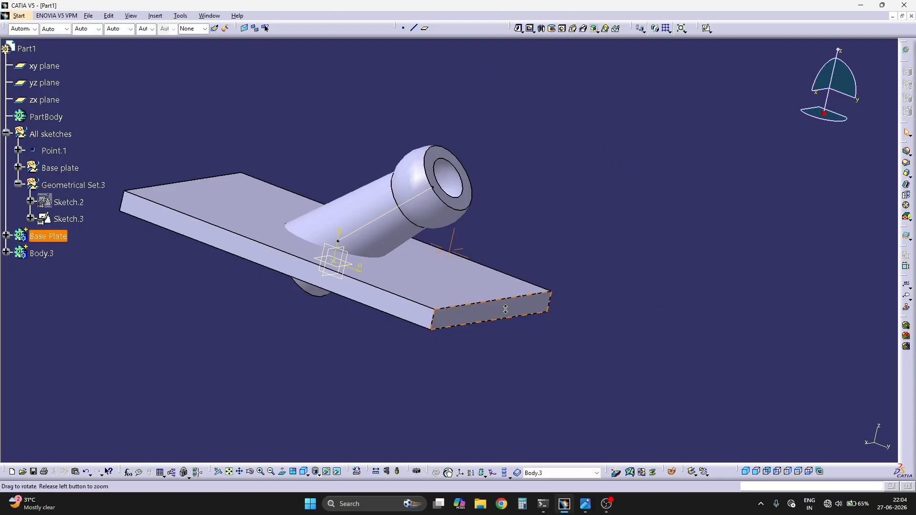
- Hide the xy, yz and zx reference planes together with Point.1
mouse_move(448, 334)
middle_mouse_down()
mouse_move(489, 180)
mouse_move(480, 283)
mouse_move(407, 323)
mouse_move(425, 272)
mouse_move(534, 248)
mouse_move(538, 257)
mouse_move(580, 171)
mouse_move(589, 180)
mouse_move(348, 266)
mouse_move(335, 373)
mouse_move(486, 256)
mouse_move(401, 339)
mouse_move(400, 320)
mouse_move(461, 347)
middle_mouse_up()
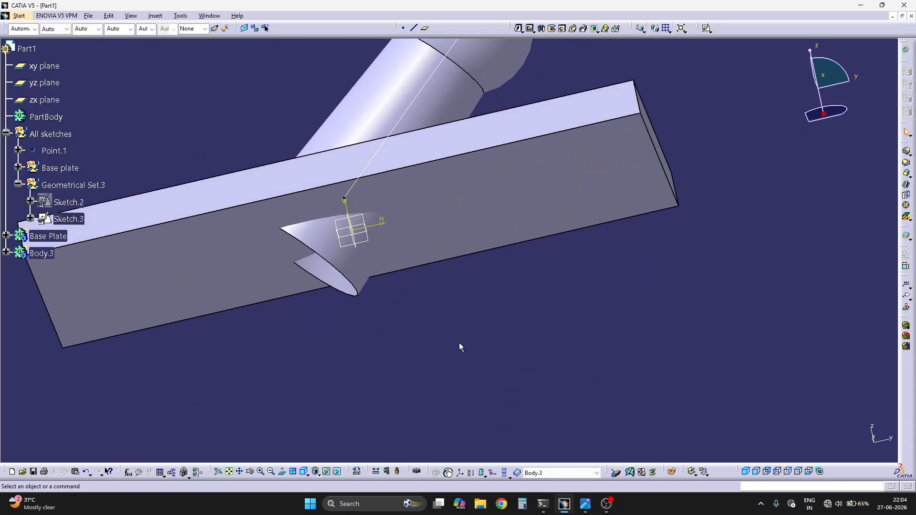
mouse_move(381, 318)
middle_mouse_down()
mouse_move(313, 256)
mouse_move(429, 278)
mouse_move(364, 239)
mouse_move(370, 226)
mouse_move(413, 344)
mouse_move(405, 268)
mouse_move(428, 264)
mouse_move(464, 234)
middle_mouse_up()
scroll(432, 253, "up", 2)
left_click_drag(379, 209, 481, 273)
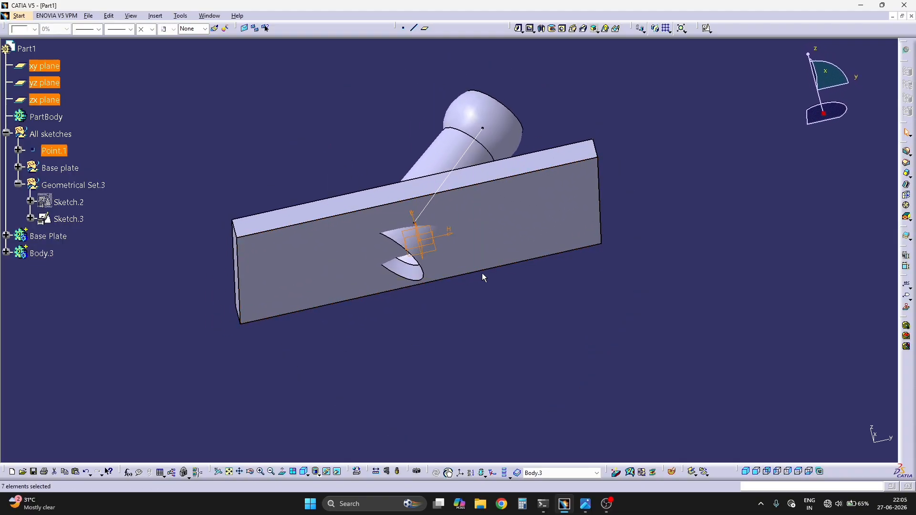
right_click(444, 246)
left_click(456, 262)
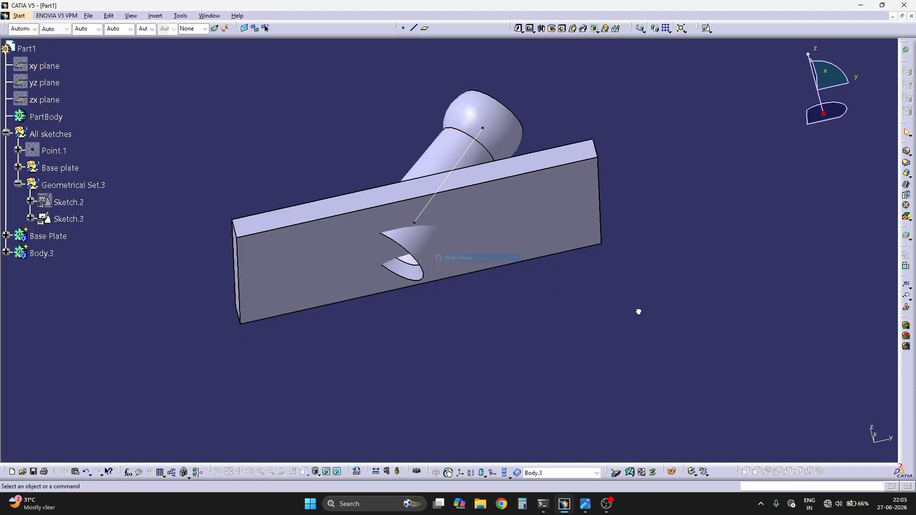
- Hide the Sketch.3 axis line
mouse_move(468, 296)
middle_mouse_down()
mouse_move(449, 300)
mouse_move(523, 318)
mouse_move(476, 201)
middle_mouse_up()
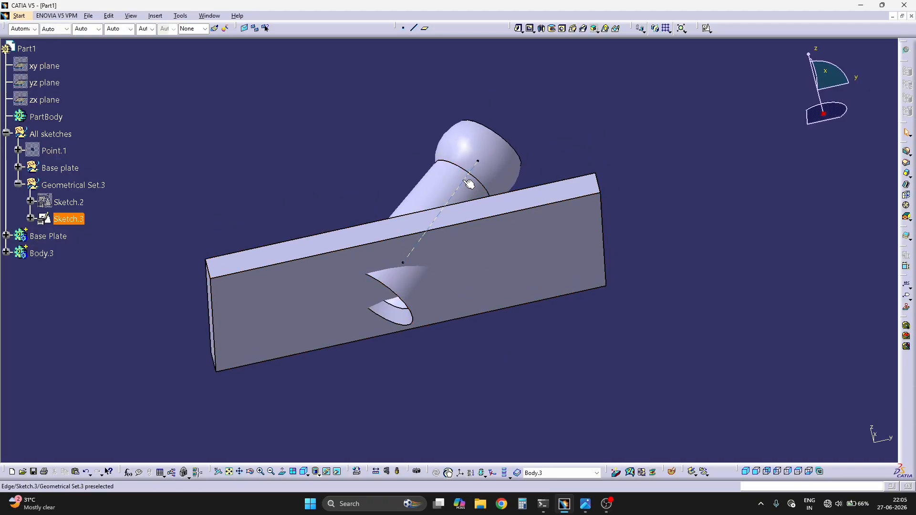
right_click(463, 184)
left_click(487, 200)
left_click(431, 299)
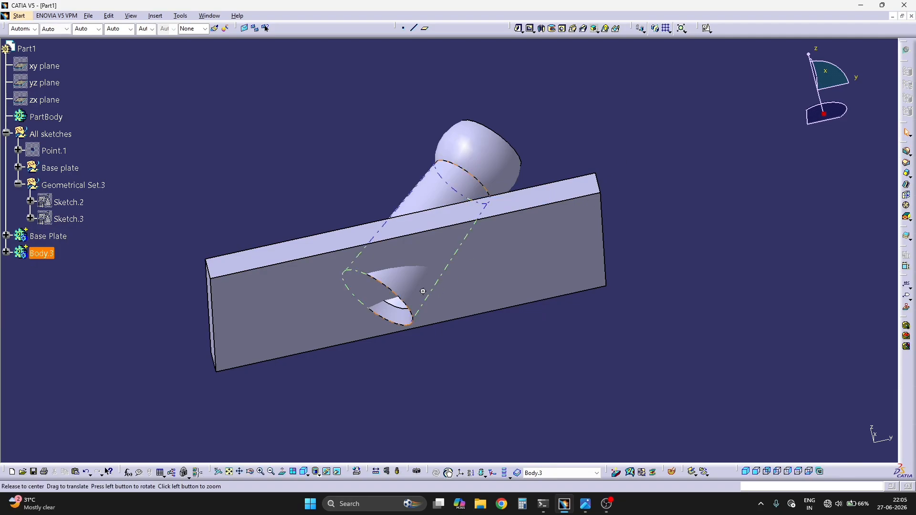
middle_click_drag(431, 299, 427, 260)
key("Escape")
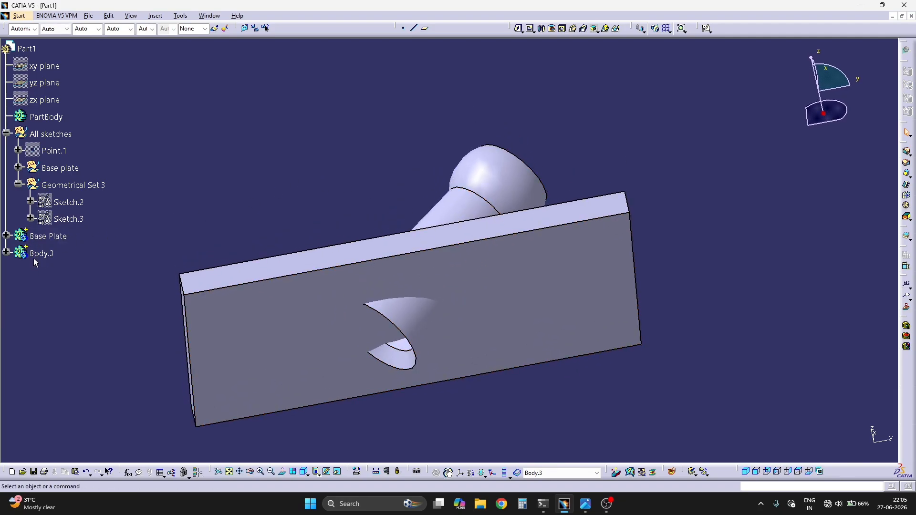
- Start a Union Trim of Body.3 with the Base Plate body and preview it
left_click(49, 237)
right_click(45, 253)
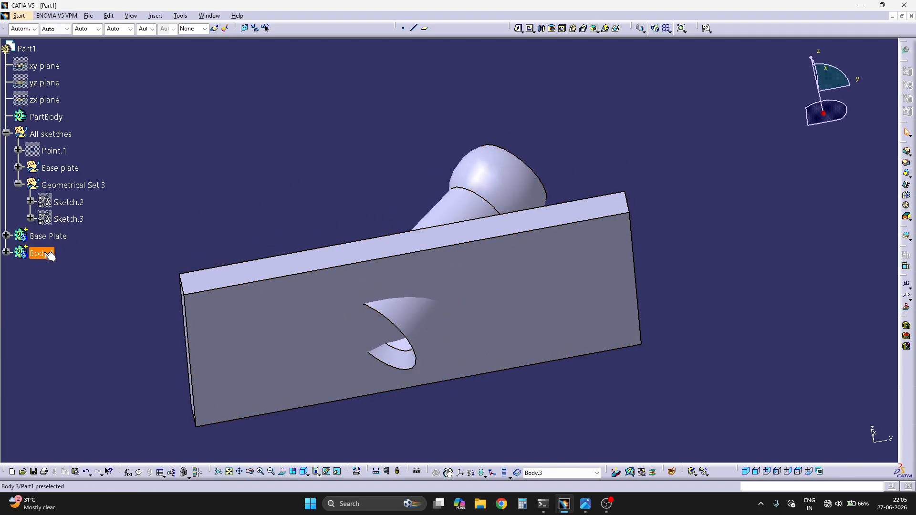
mouse_move(76, 388)
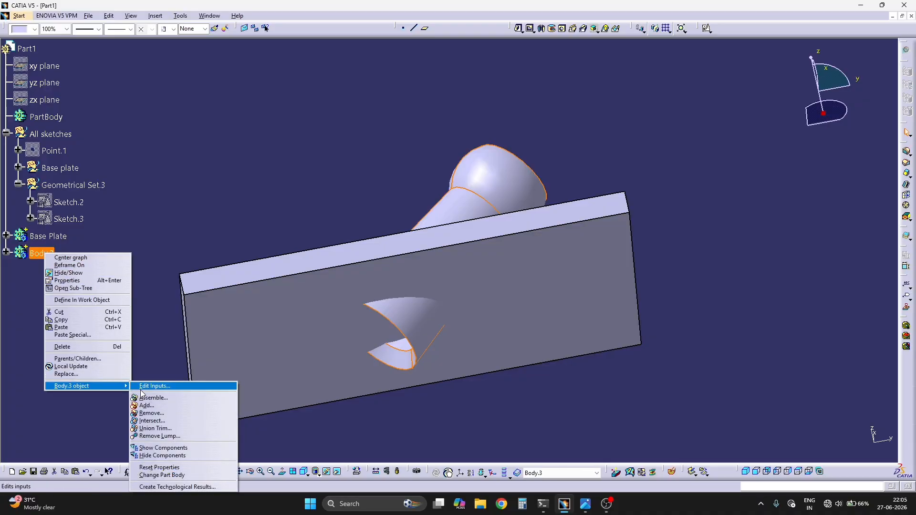
left_click(167, 428)
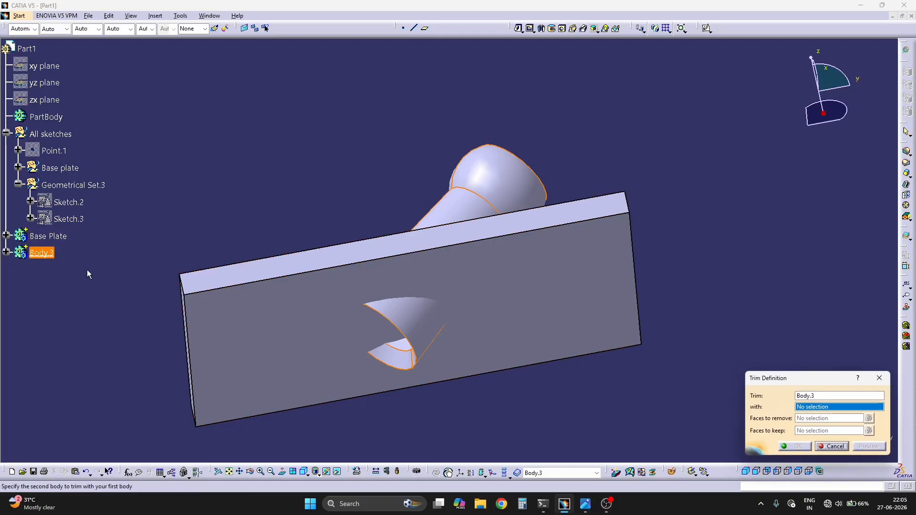
left_click(59, 239)
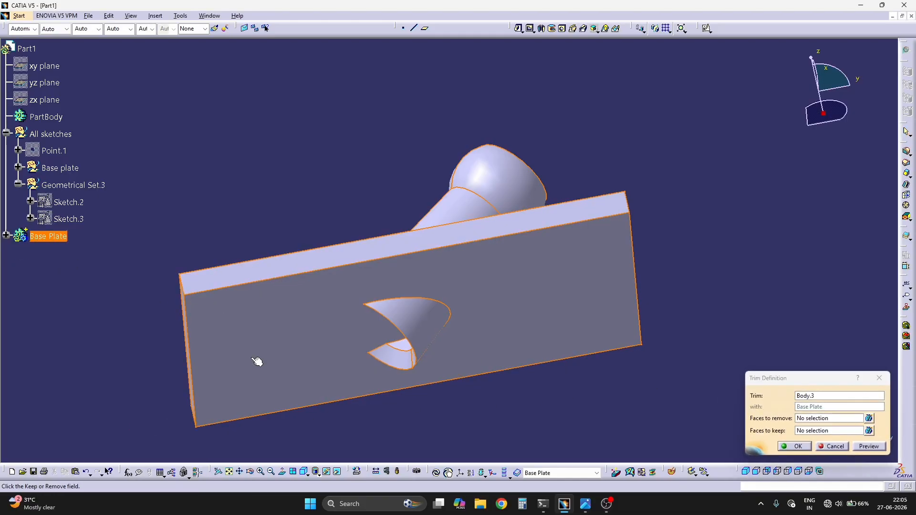
left_click(870, 447)
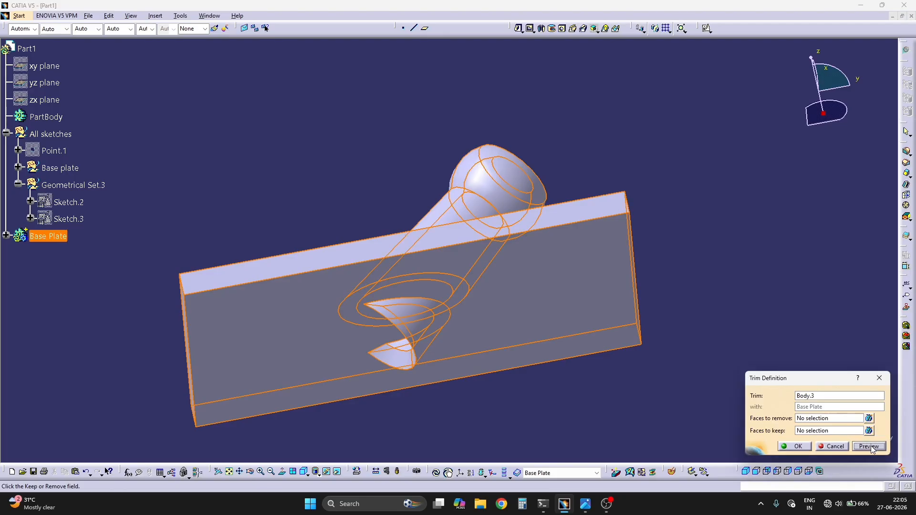
- Choose the two shaft faces projecting beneath the base plate as faces to remove and complete the trim
left_click(825, 420)
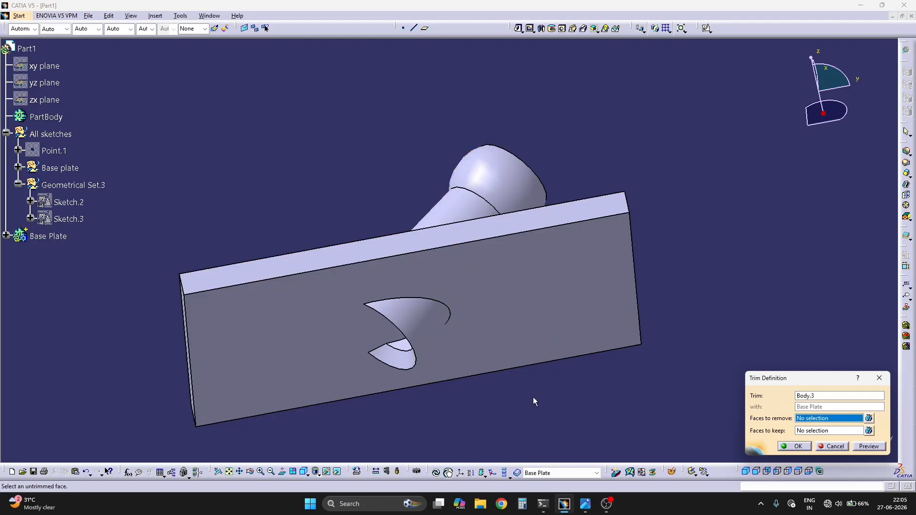
left_click(398, 359)
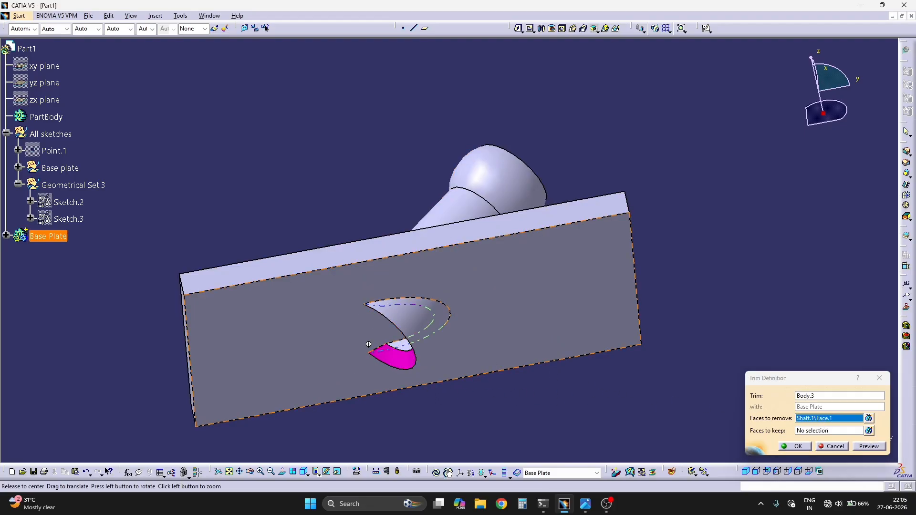
middle_click_drag(396, 343, 380, 364)
left_click(378, 367)
left_click(870, 445)
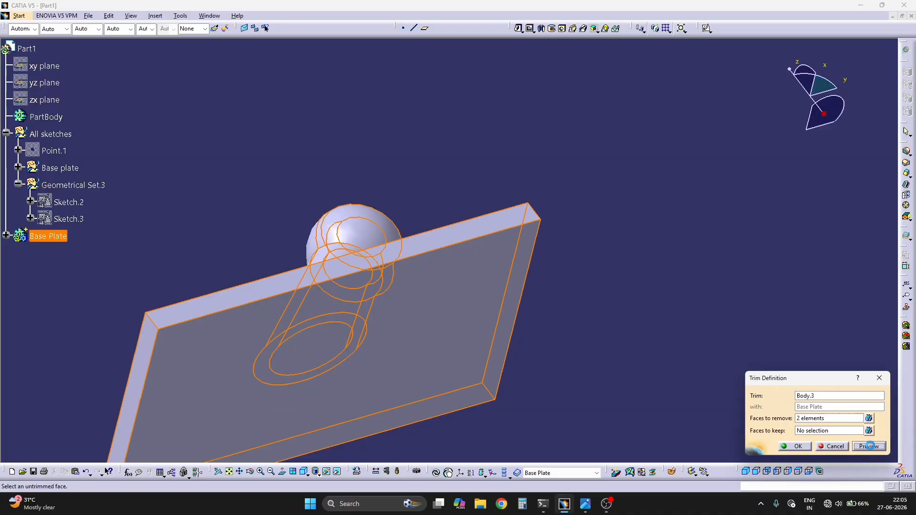
middle_click_drag(482, 334, 444, 363)
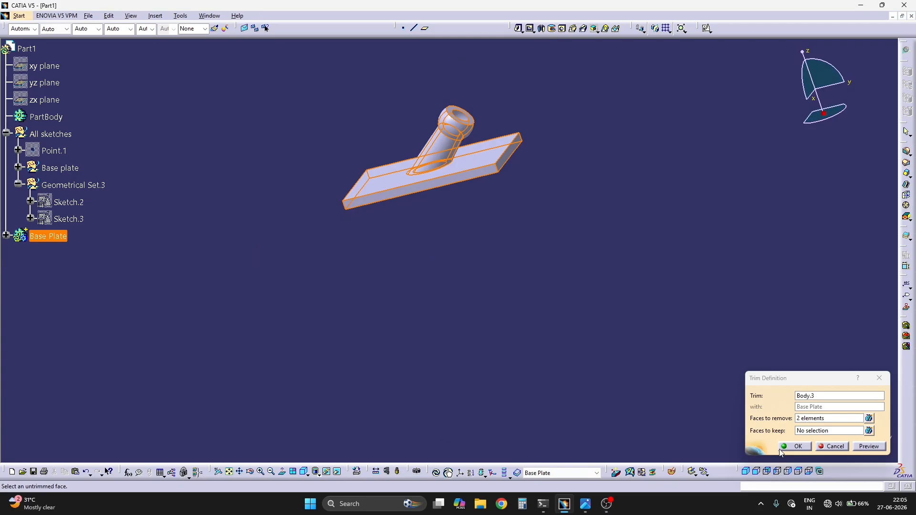
left_click(794, 448)
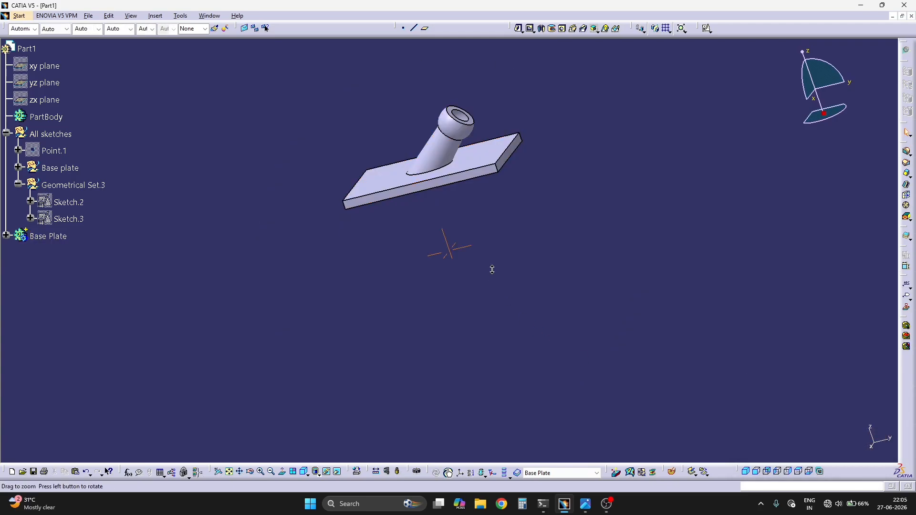
middle_click_drag(492, 269, 576, 323)
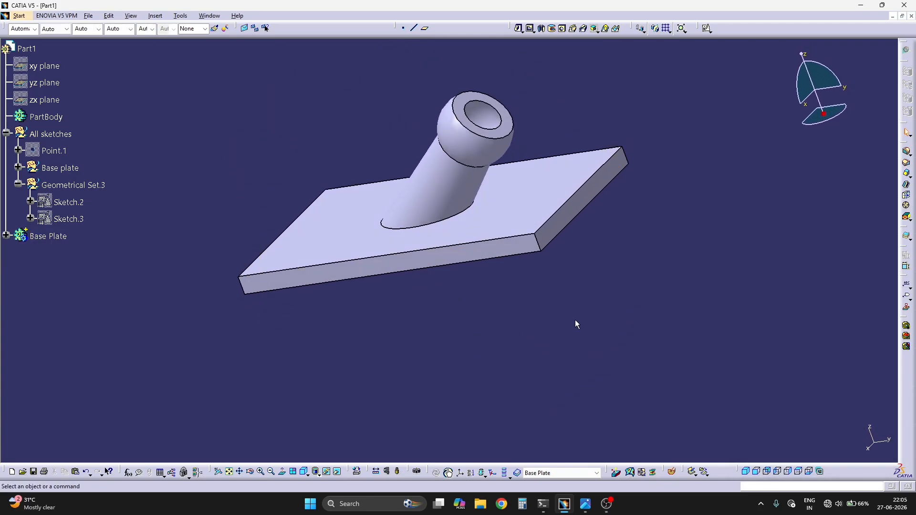
- Examine the hollow shaft and its junction with the base plate using a dynamic section cut lengthwise through the part
left_click(672, 474)
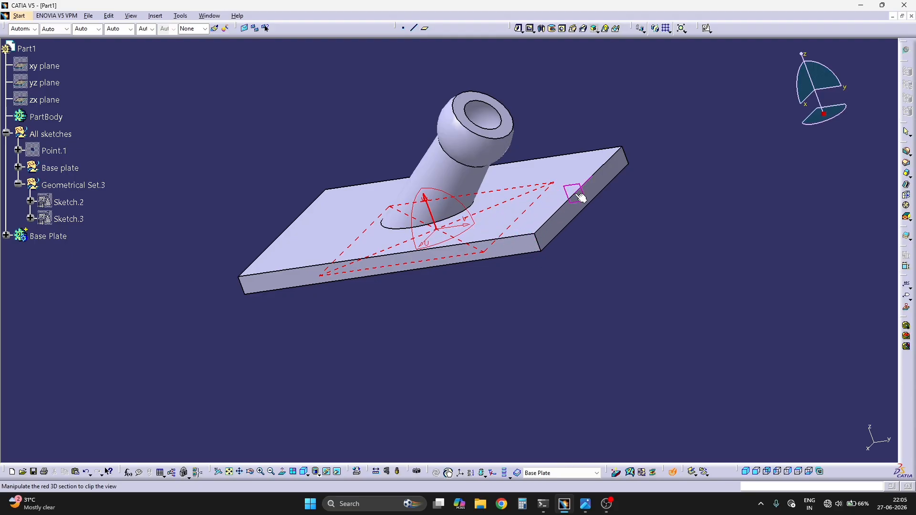
left_click_drag(580, 196, 511, 219)
middle_click_drag(511, 219, 462, 352)
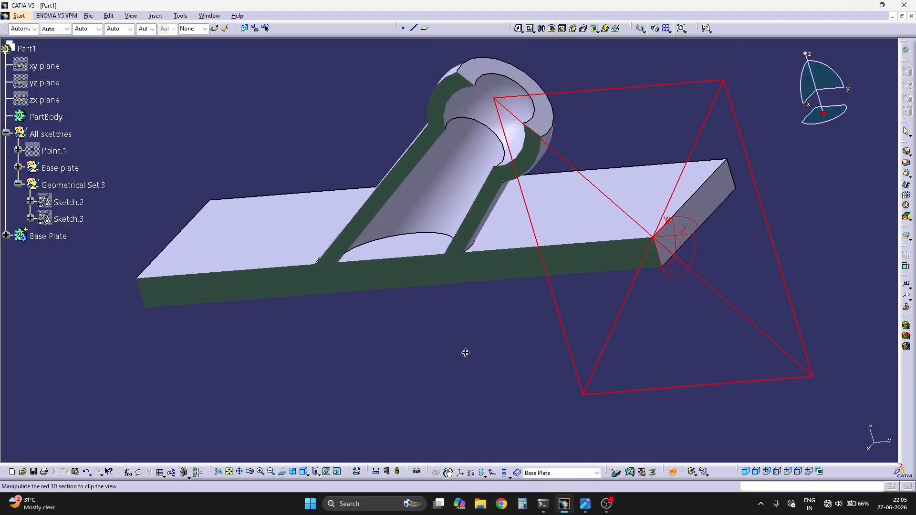
key("Escape")
middle_click_drag(461, 313, 634, 447, "ctrl")
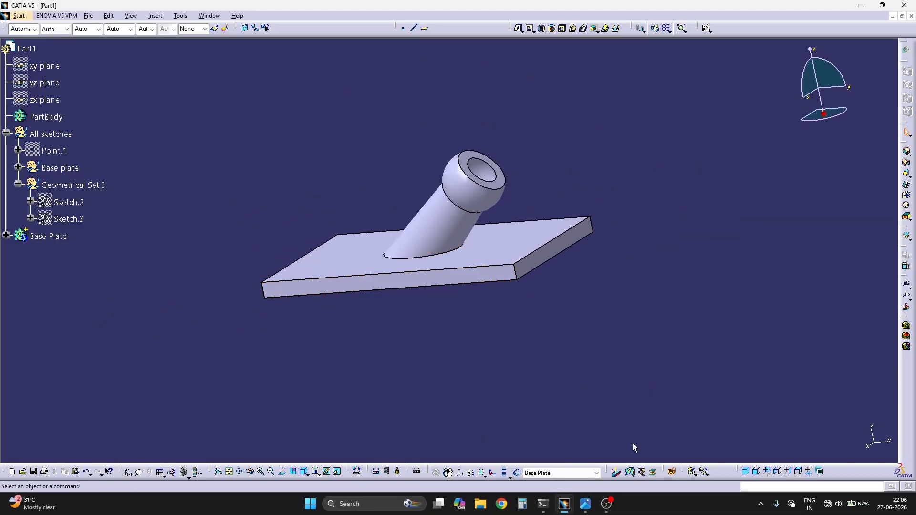
left_click(672, 473)
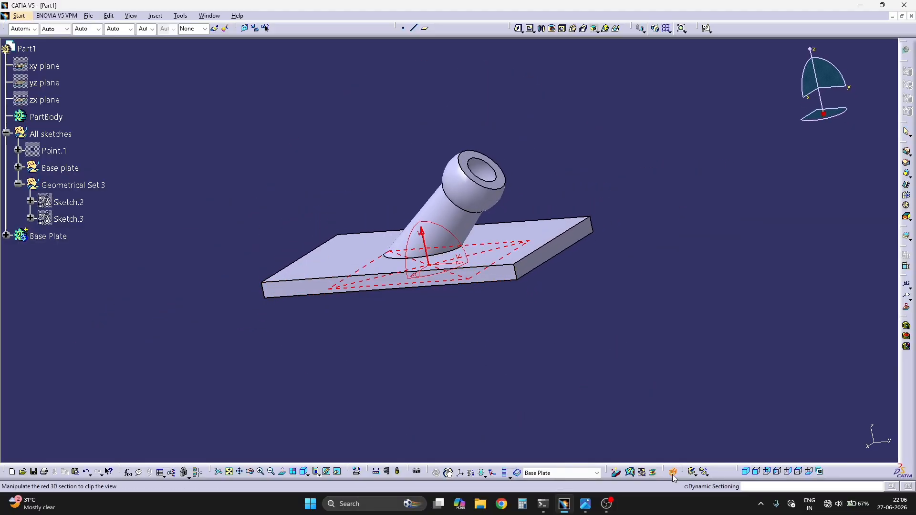
left_click(551, 249)
right_click(592, 263)
left_click(639, 334)
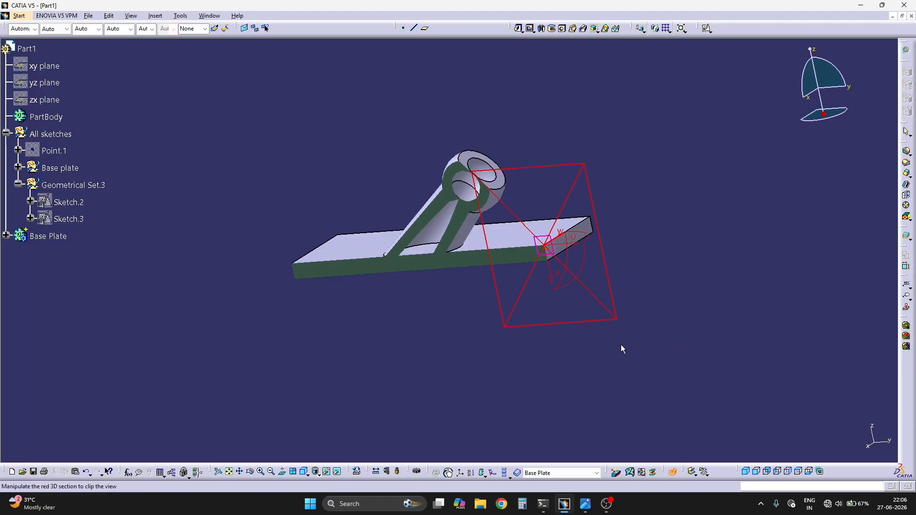
key("Escape")
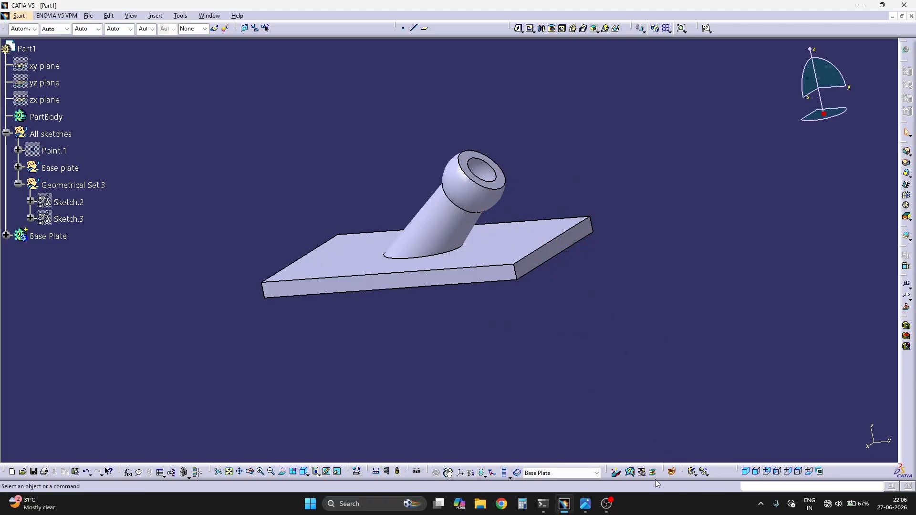
- Switch the part's display from shaded to wireframe so the edges inside the shaft and base plate show
middle_click_drag(459, 310, 482, 293)
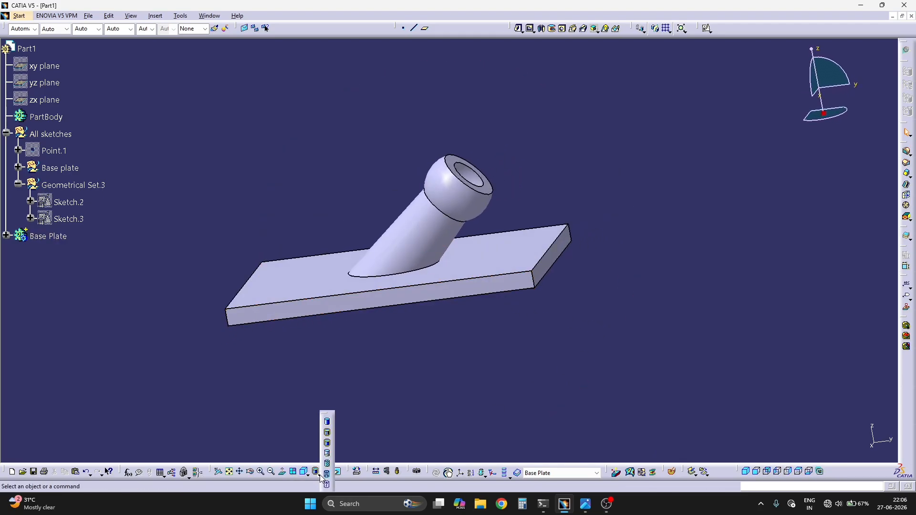
left_click(318, 476)
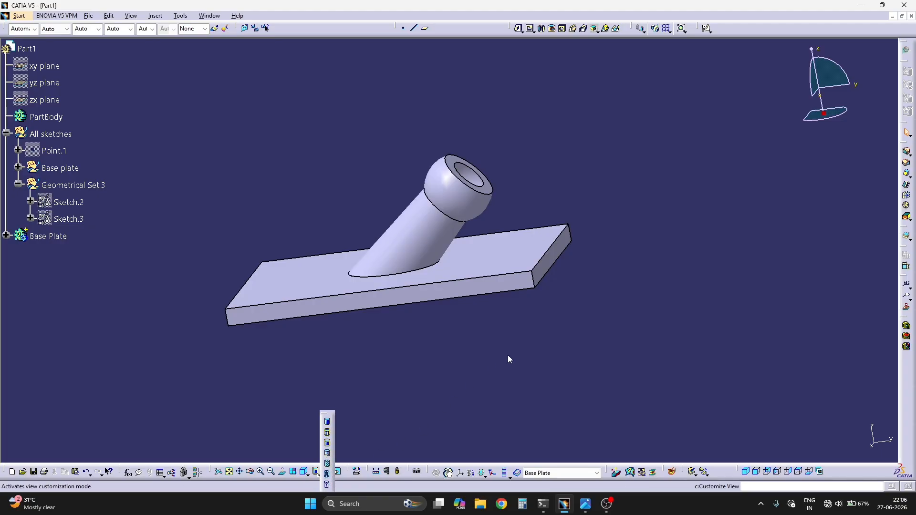
middle_click_drag(509, 354, 358, 378)
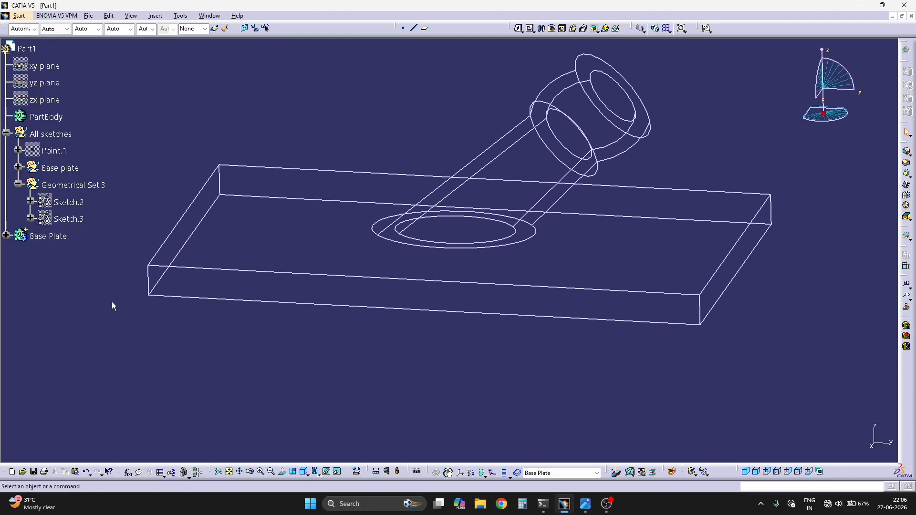
- Insert a new geometrical set with All sketches as its father
left_click(19, 185)
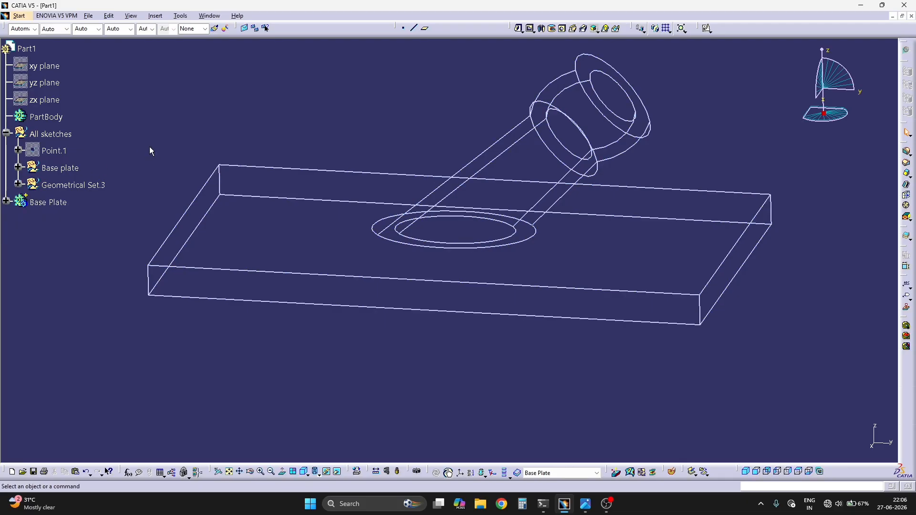
left_click(155, 16)
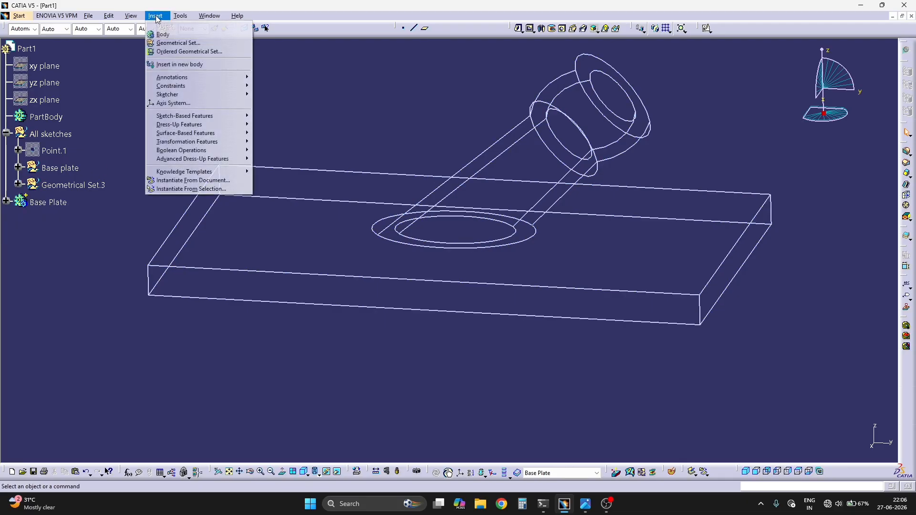
left_click(173, 44)
left_click(47, 135)
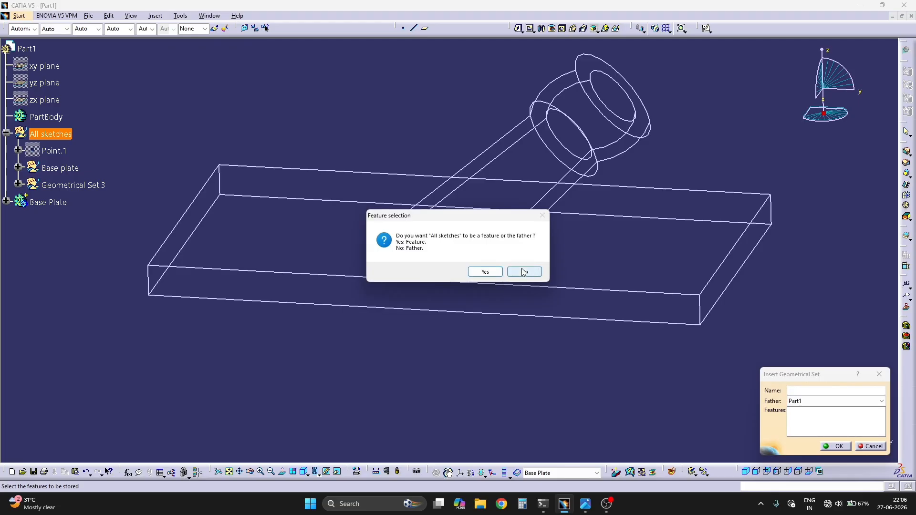
left_click(523, 273)
left_click(841, 447)
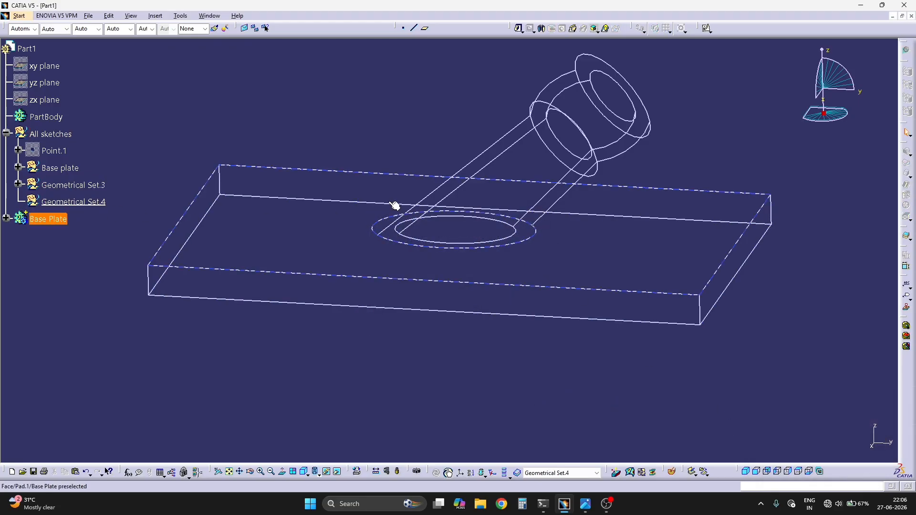
- Create a positioned sketch on the yz plane with its origin set as a projection point at Point.1
left_click(708, 28)
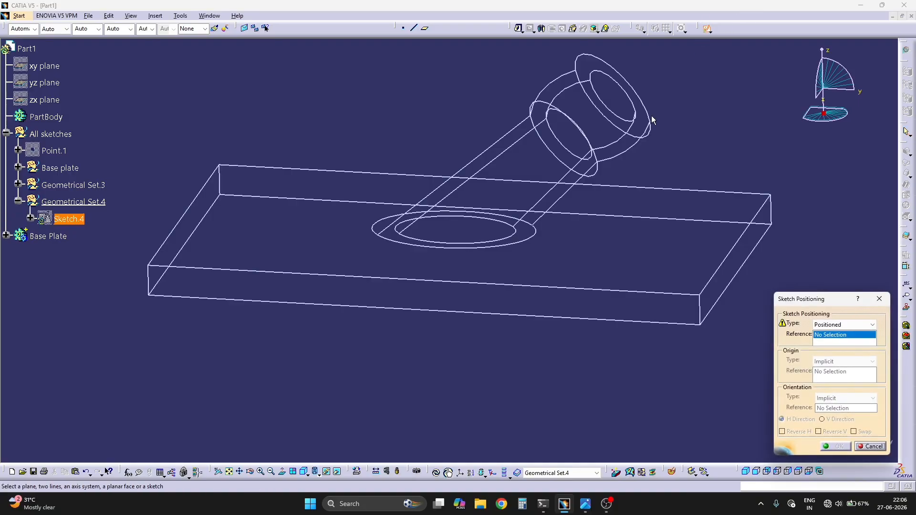
left_click(45, 86)
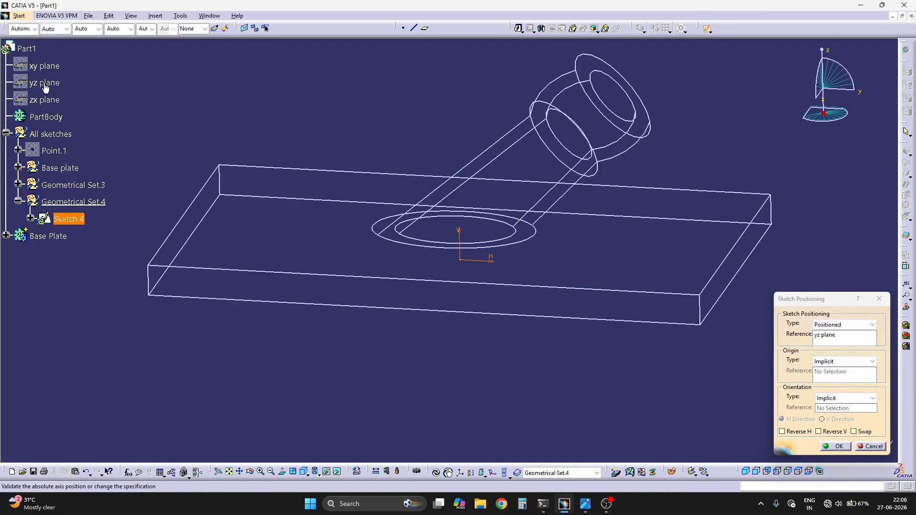
left_click(839, 365)
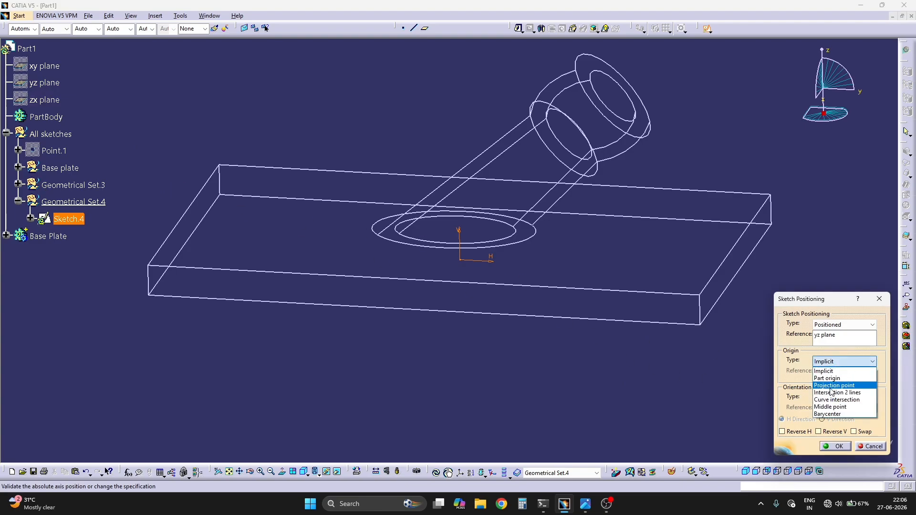
left_click(833, 386)
left_click(51, 153)
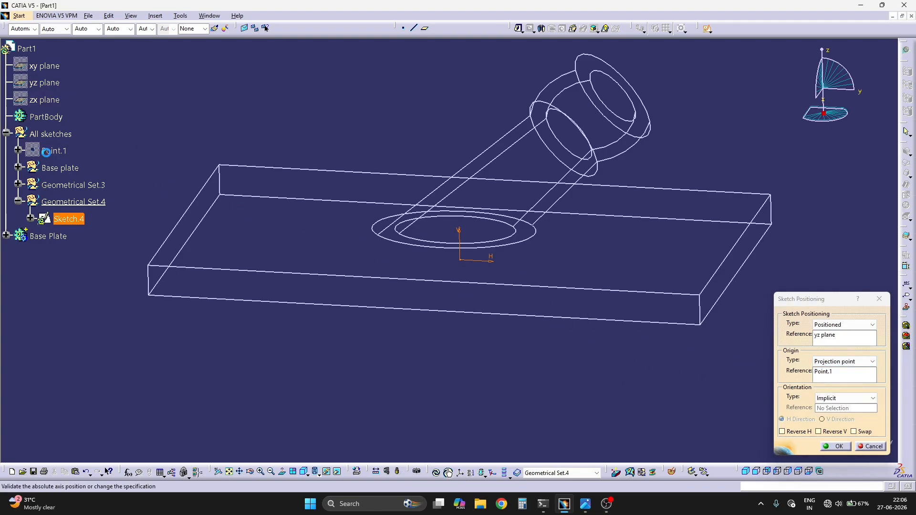
left_click(836, 447)
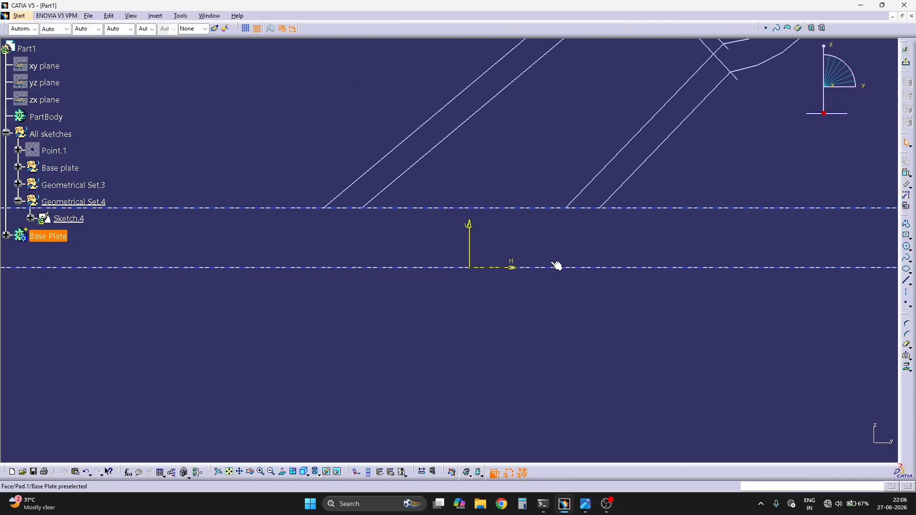
- Sketch a rectangle spanning the base plate's thickness, from the plate's top edge near the shaft's inner wall to the sketch origin
mouse_move(557, 265)
middle_mouse_down()
mouse_move(546, 249)
mouse_move(481, 287)
mouse_move(355, 285)
middle_mouse_up()
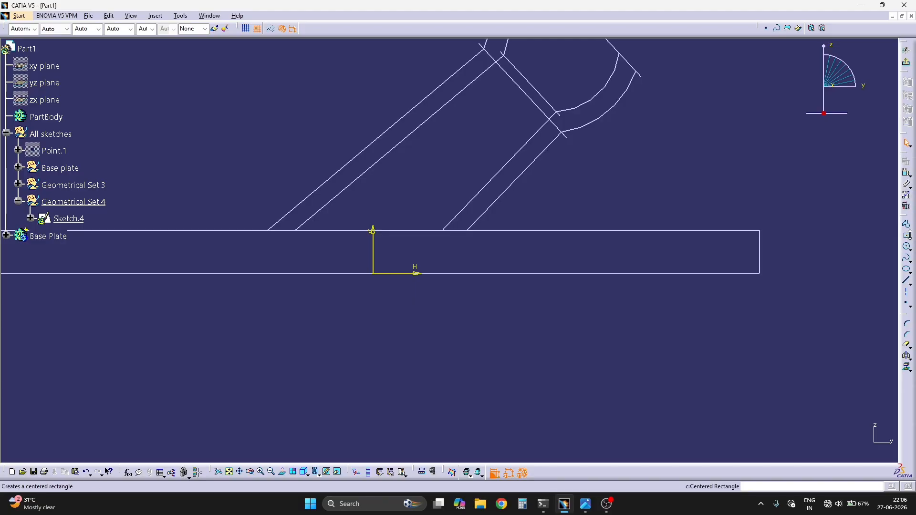
left_click(911, 250)
left_click(911, 238)
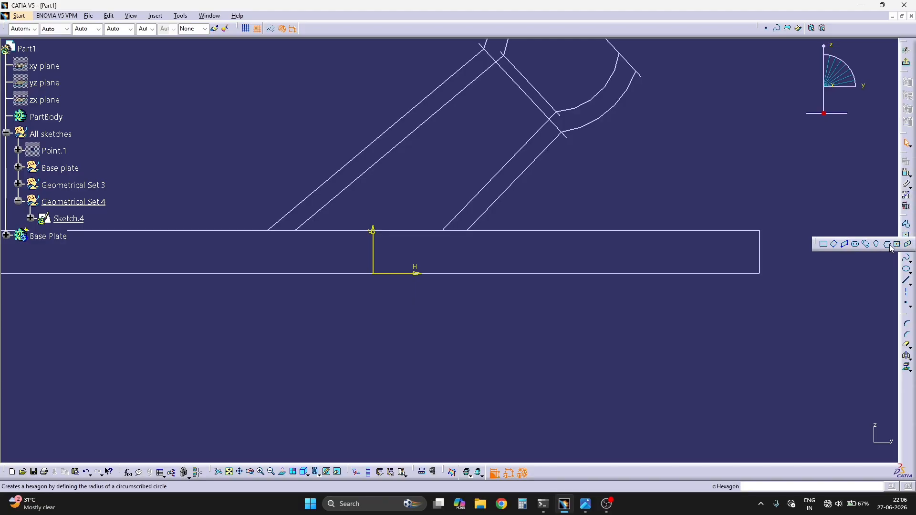
left_click(824, 246)
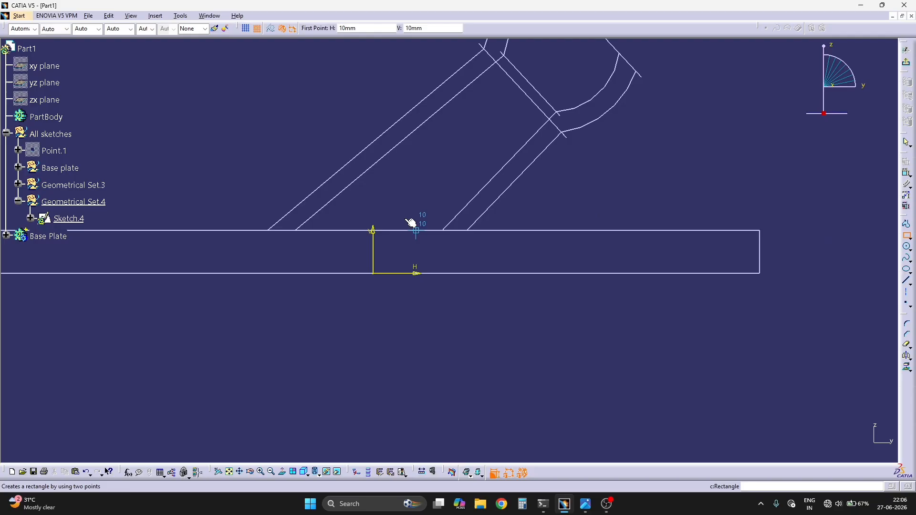
left_click(301, 233)
left_click(374, 274)
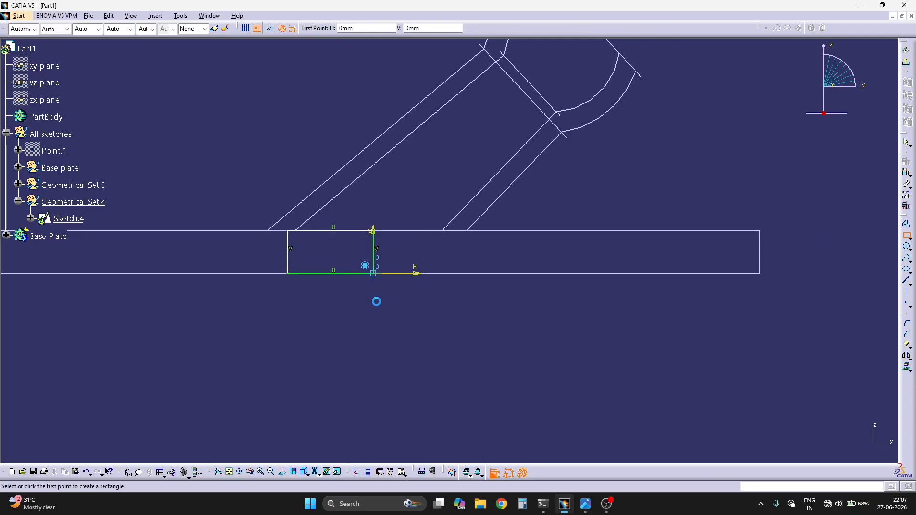
key("Escape")
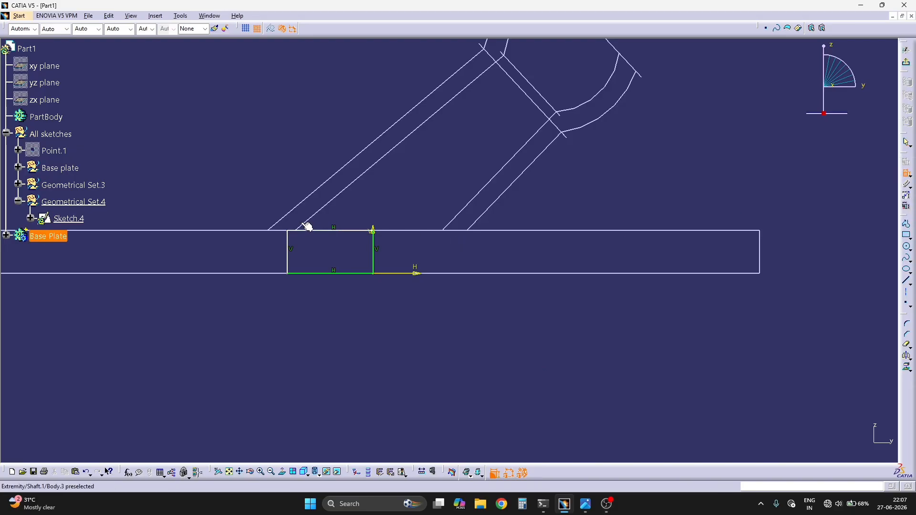
- Try to intersect the base plate's underside with the sketch plane using Intersect 3D Elements
mouse_move(322, 256)
middle_mouse_down()
mouse_move(306, 289)
mouse_move(423, 308)
mouse_move(398, 324)
middle_mouse_up()
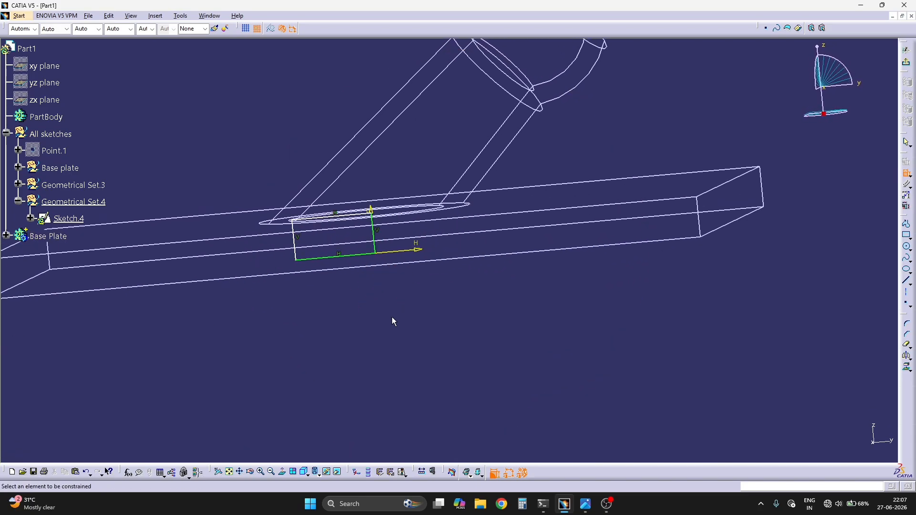
mouse_move(307, 313)
middle_mouse_down()
mouse_move(381, 271)
mouse_move(419, 303)
mouse_move(405, 339)
mouse_move(370, 338)
mouse_move(359, 301)
mouse_move(358, 318)
middle_mouse_up()
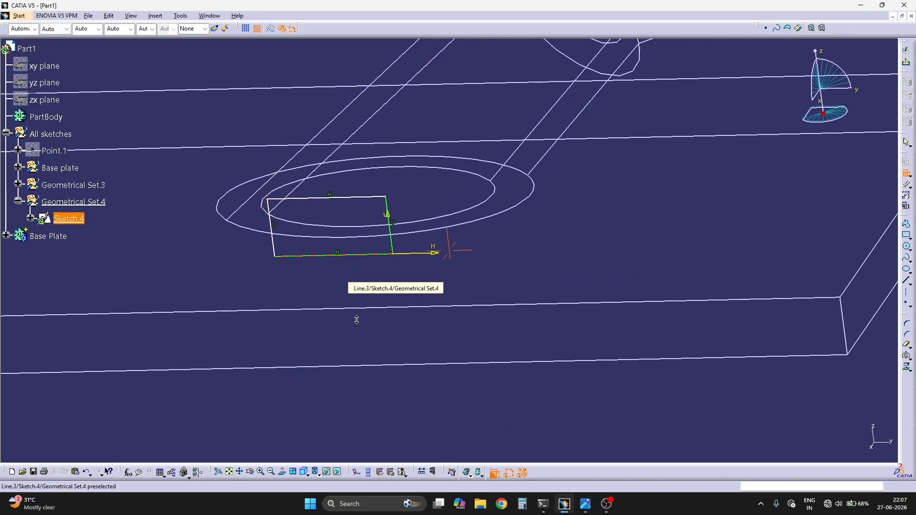
left_click(910, 379)
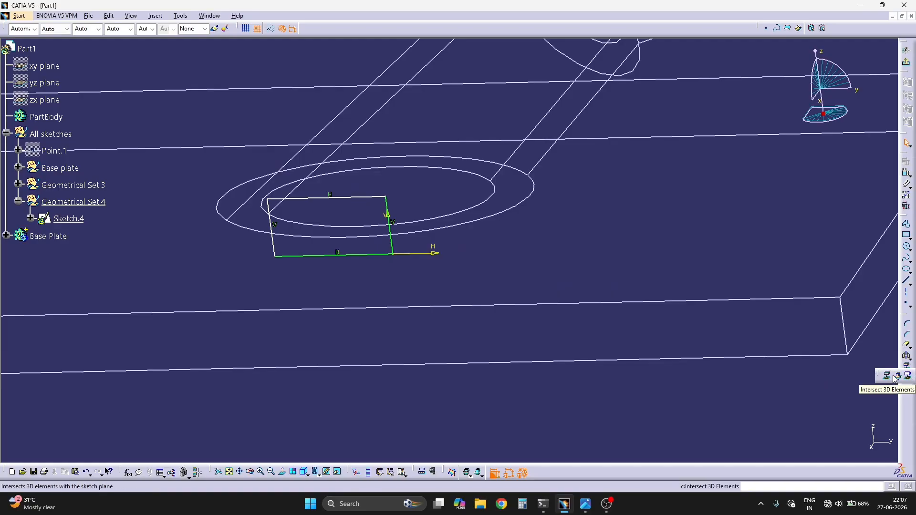
left_click(900, 379)
middle_click_drag(546, 211, 580, 298)
middle_click_drag(481, 297, 405, 286)
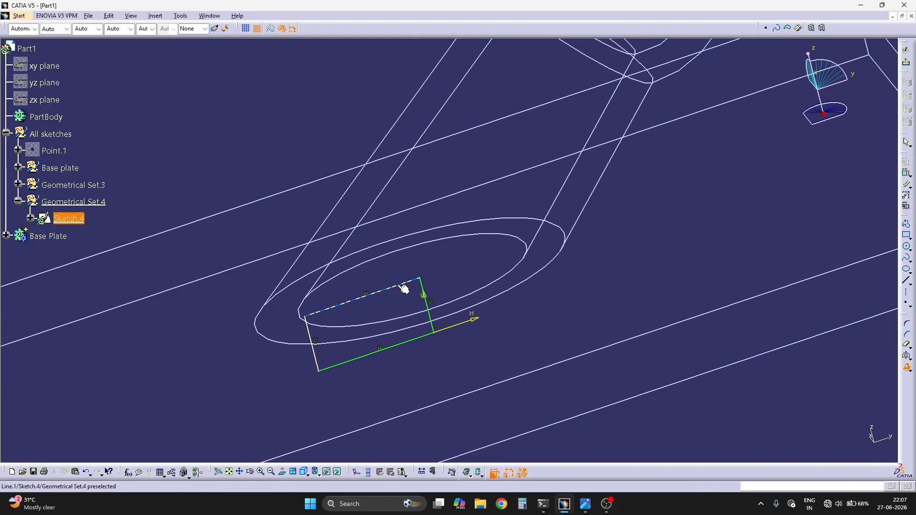
mouse_move(457, 269)
middle_mouse_down()
mouse_move(514, 291)
mouse_move(514, 339)
mouse_move(485, 377)
mouse_move(486, 422)
mouse_move(482, 413)
middle_mouse_up()
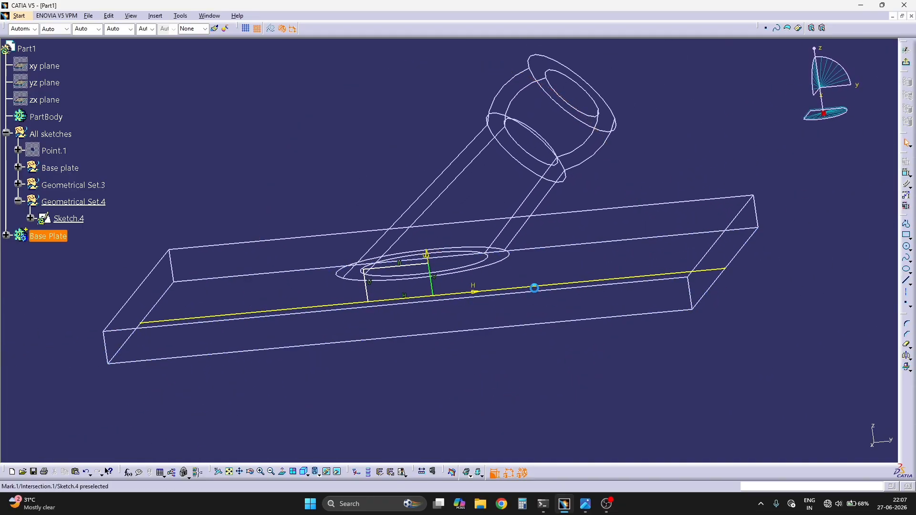
left_click(557, 284)
key("Escape")
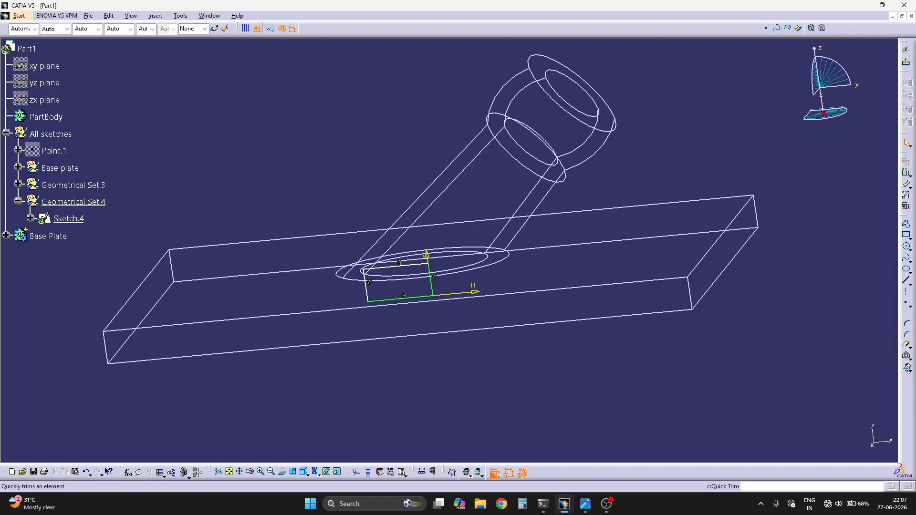
- Try to intersect the shaft's open end and its axis with the sketch plane
middle_click_drag(907, 369, 544, 174)
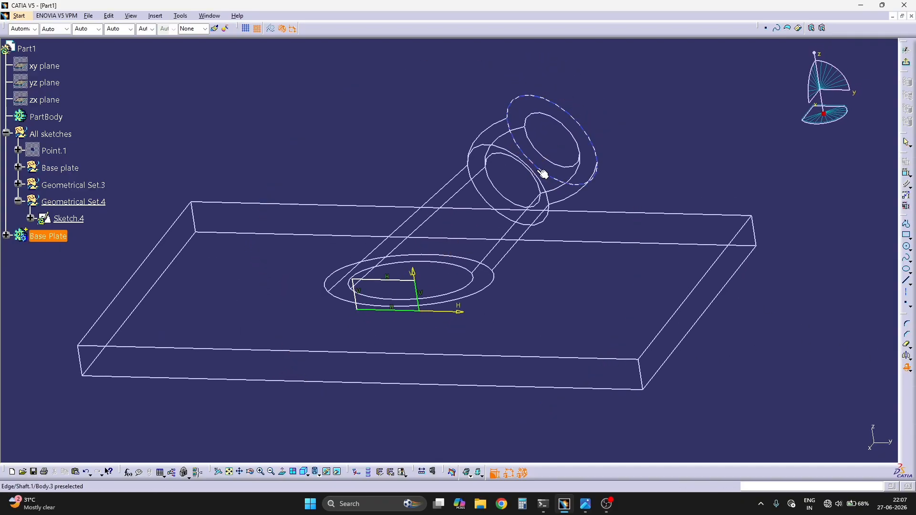
left_click(560, 143)
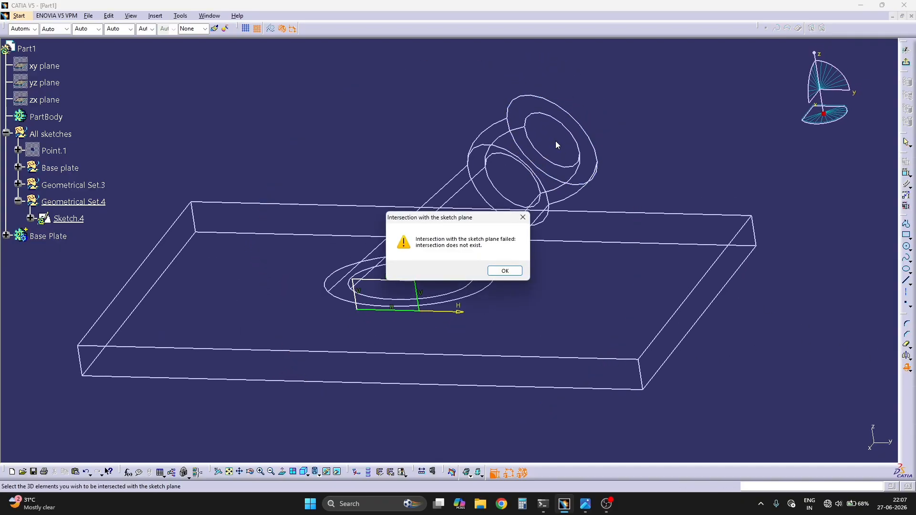
left_click(503, 269)
middle_click_drag(556, 176, 477, 230)
left_click(495, 232)
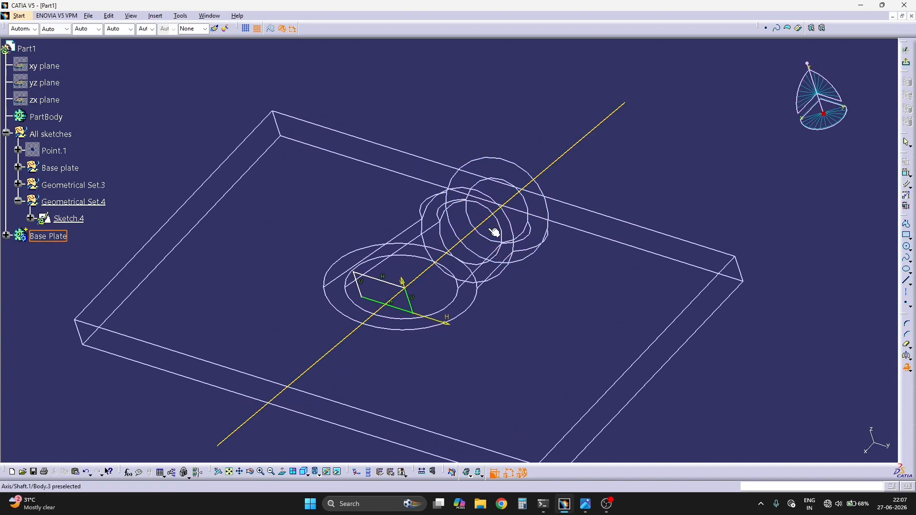
middle_click_drag(552, 275, 591, 217)
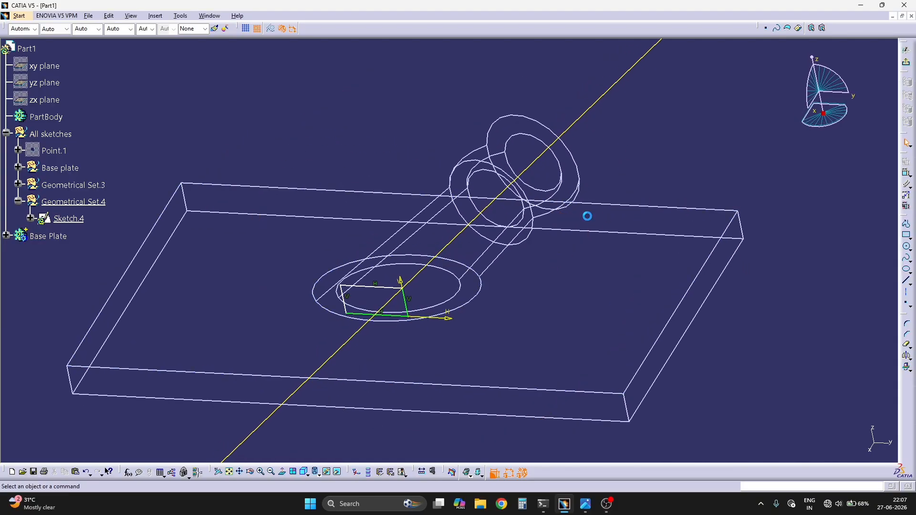
key("Escape")
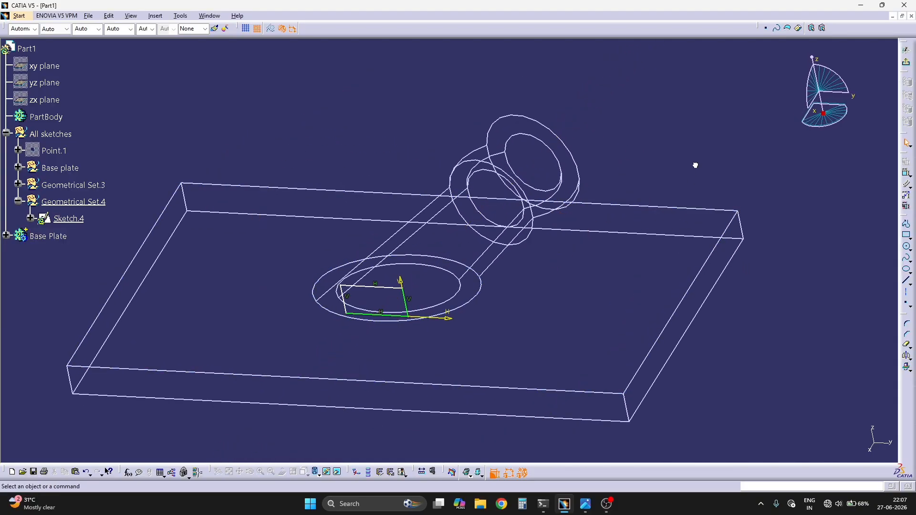
- Project the shaft bore's inner elliptical edge at the base plate's top face onto the sketch plane
mouse_move(696, 165)
middle_mouse_down()
mouse_move(556, 229)
mouse_move(425, 187)
mouse_move(430, 234)
mouse_move(512, 278)
mouse_move(513, 252)
mouse_move(463, 258)
middle_mouse_up()
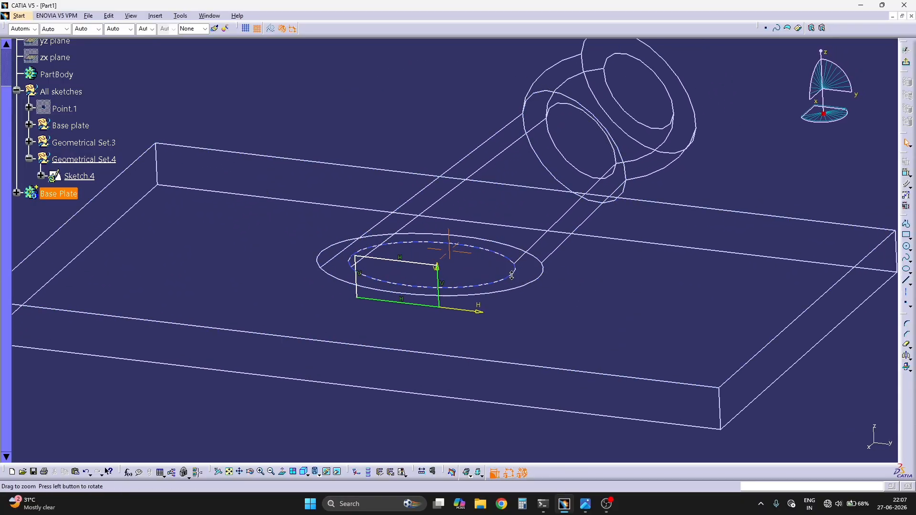
middle_click_drag(512, 275, 544, 257)
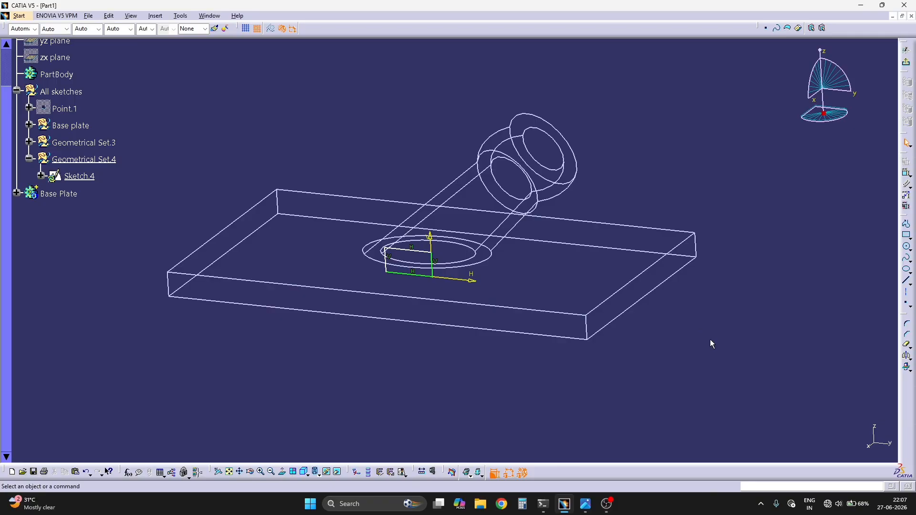
mouse_move(421, 333)
middle_mouse_down("ctrl")
mouse_move(419, 262)
mouse_move(441, 264)
mouse_move(495, 219)
mouse_move(492, 248)
middle_mouse_up("ctrl")
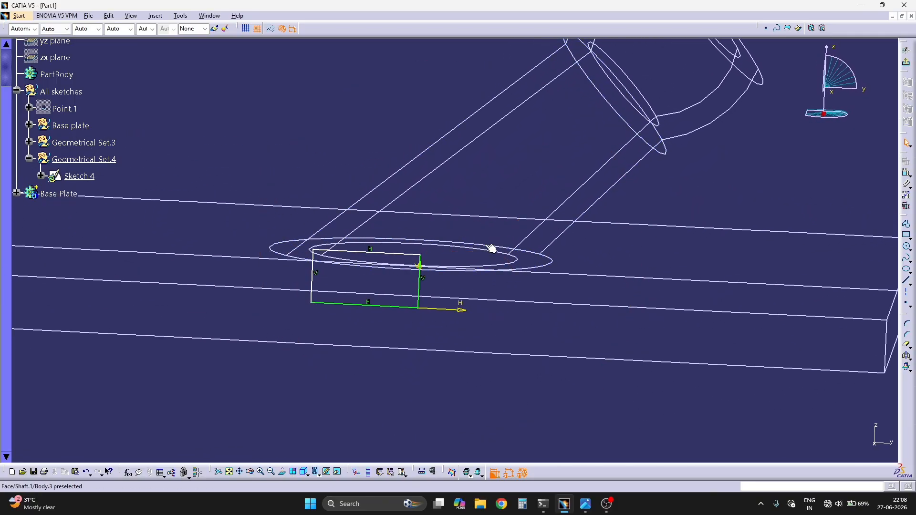
middle_click_drag(375, 281, 410, 263)
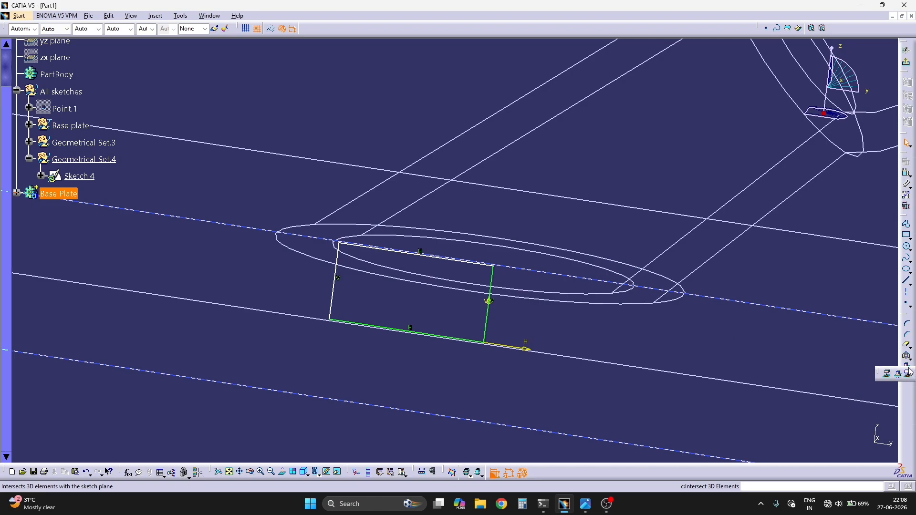
left_click(886, 374)
right_click(368, 263)
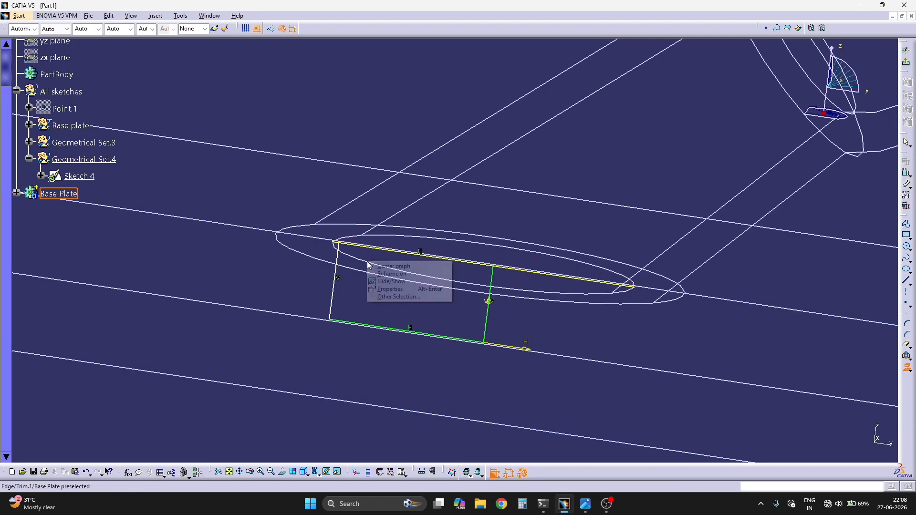
left_click(525, 296)
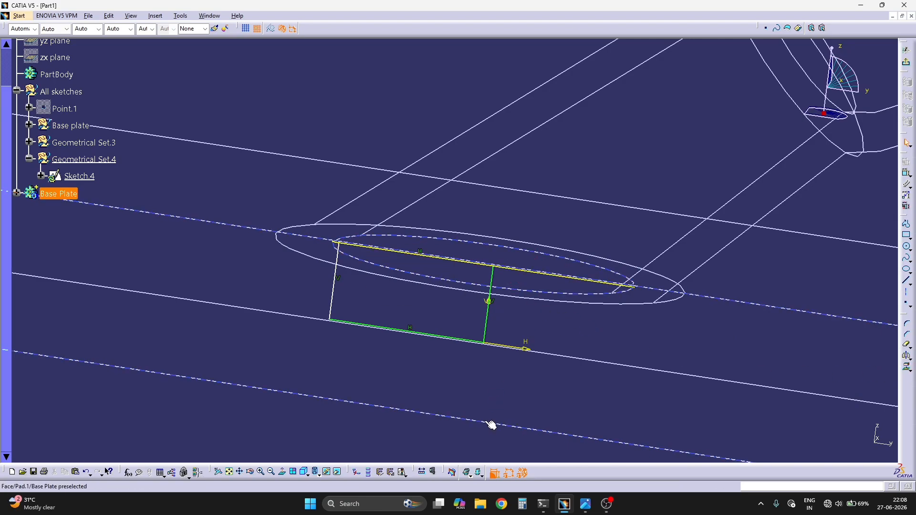
left_click(282, 472)
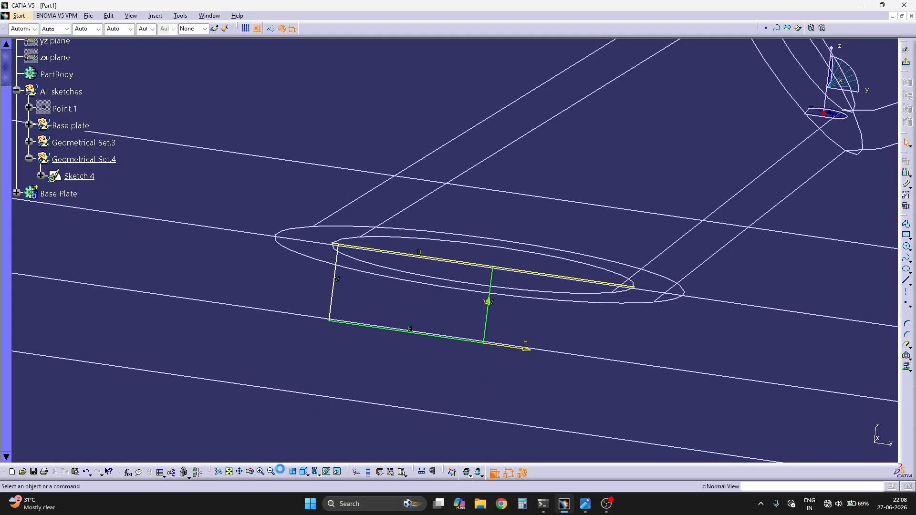
- Make the rectangle's outer vertical side coincident with the end point of the projected bore ellipse, viewing the sketch plane face-on
left_click(457, 270)
left_click(243, 102)
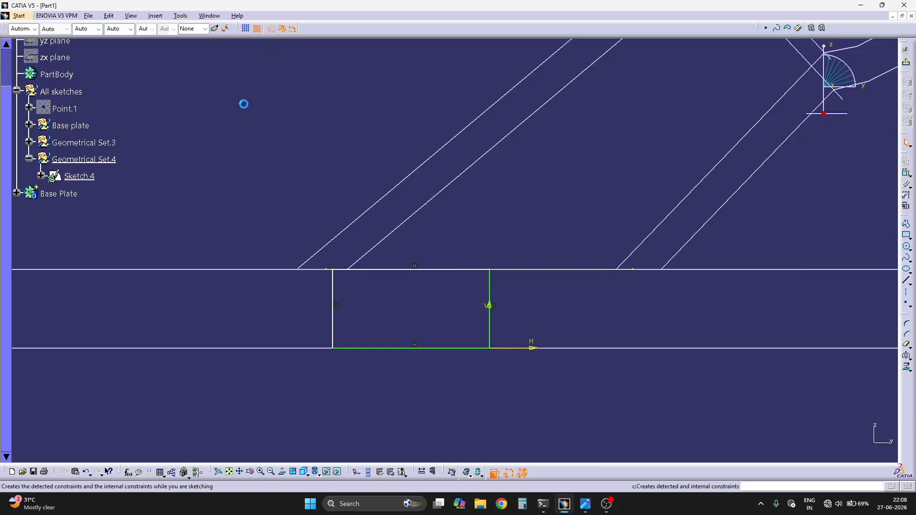
left_click(908, 176)
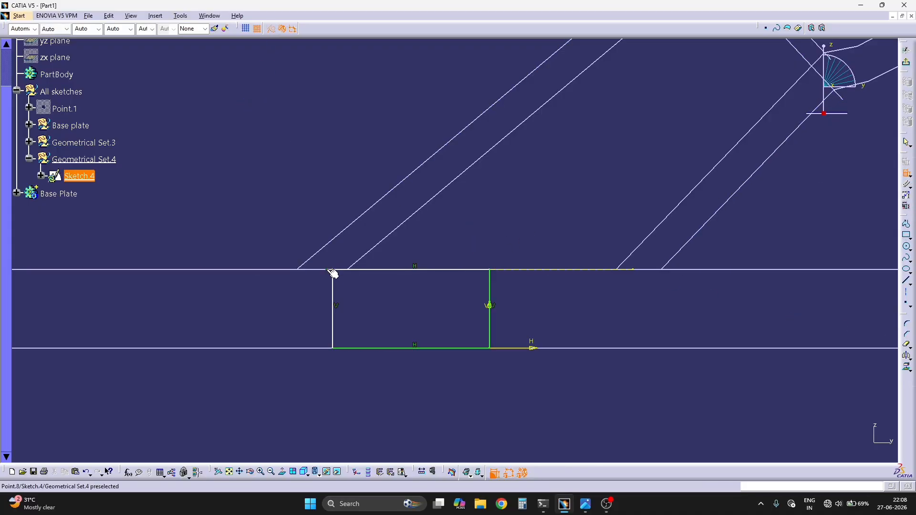
left_click(331, 294)
right_click(233, 205)
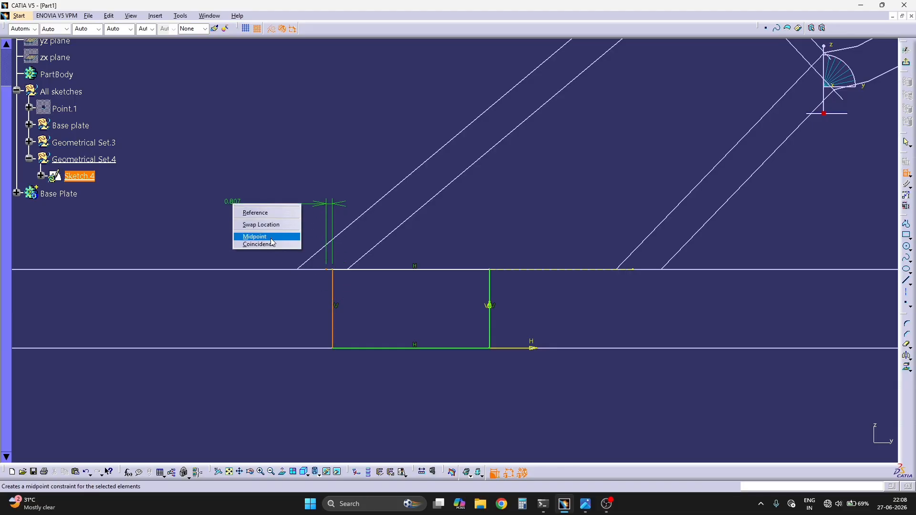
left_click(267, 244)
- Make the rectangle's upper side coincident with the base plate's top edge and exit the sketch
left_click(416, 270)
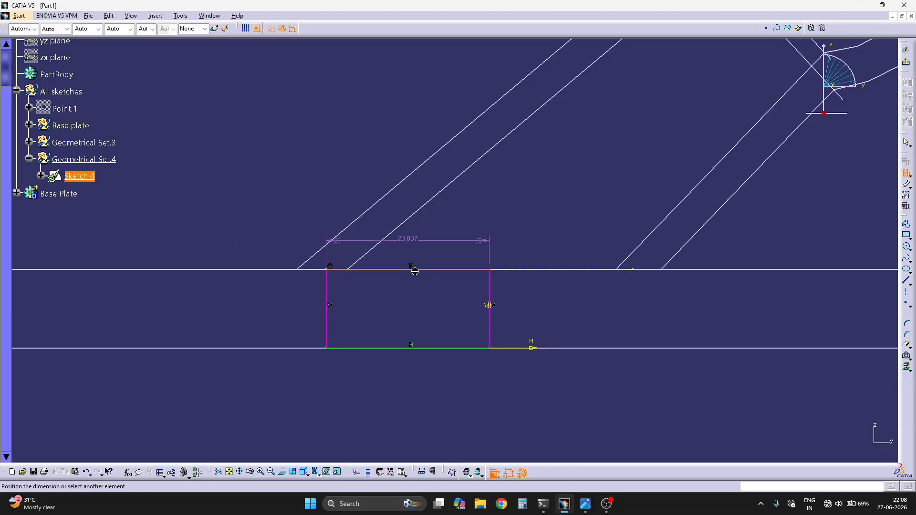
left_click(266, 270)
right_click(257, 236)
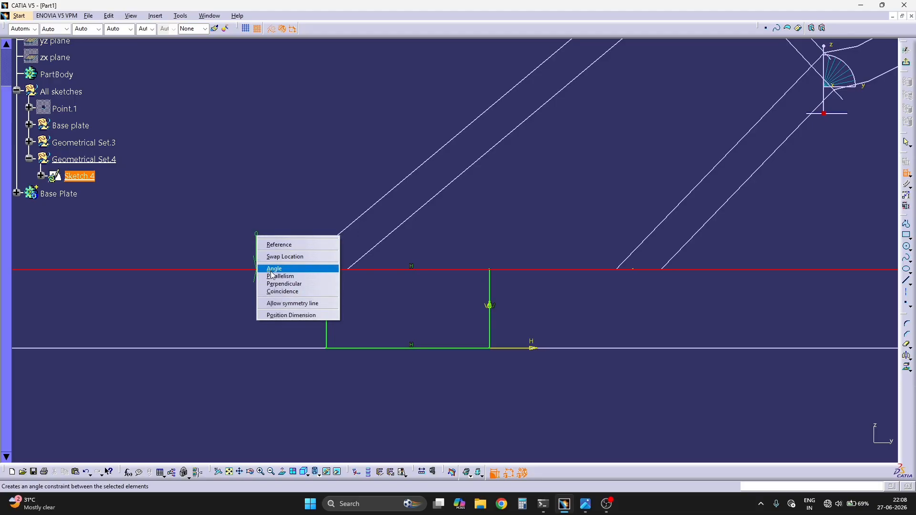
left_click(281, 292)
middle_click_drag(468, 221, 528, 287, "ctrl")
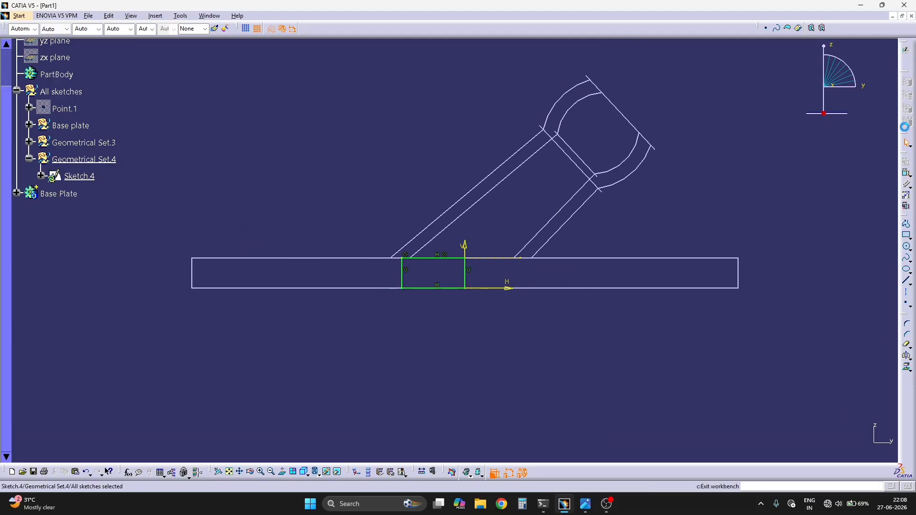
left_click(906, 50)
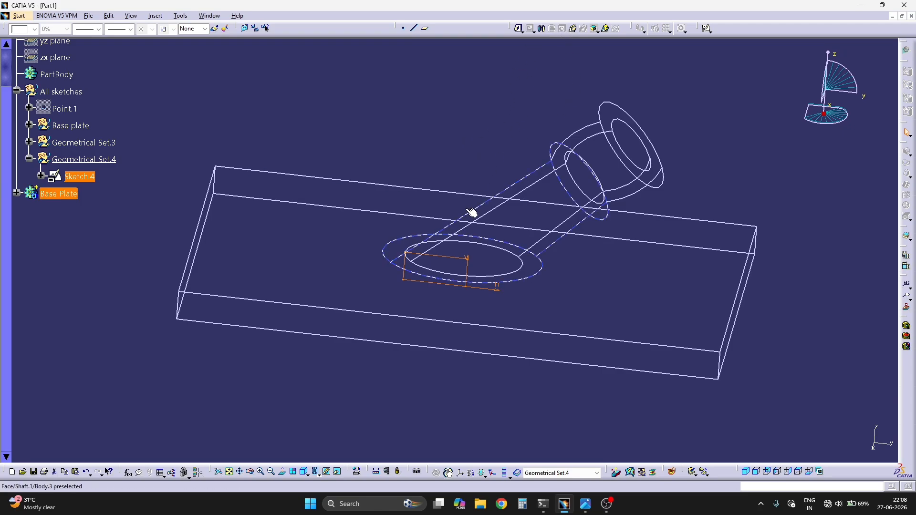
- Abandon the shaft feature started in PartBody and insert a new body instead
left_click(543, 29)
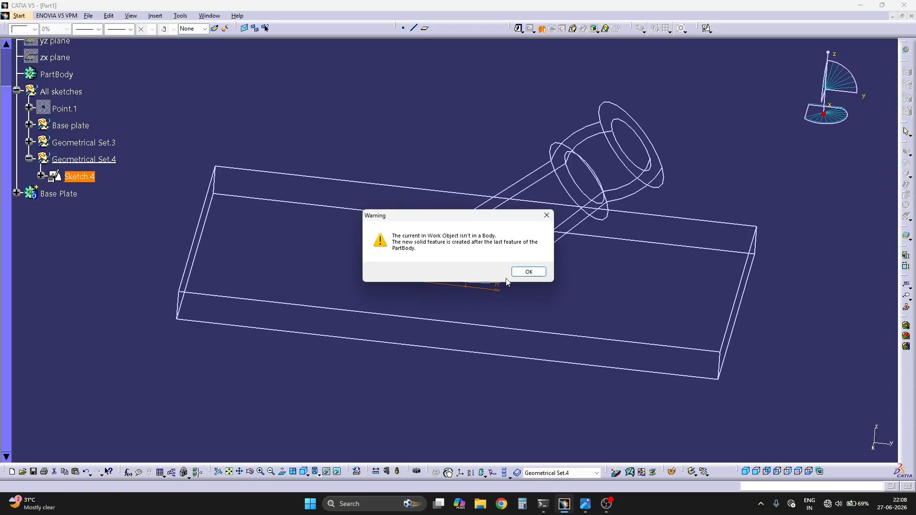
left_click(528, 272)
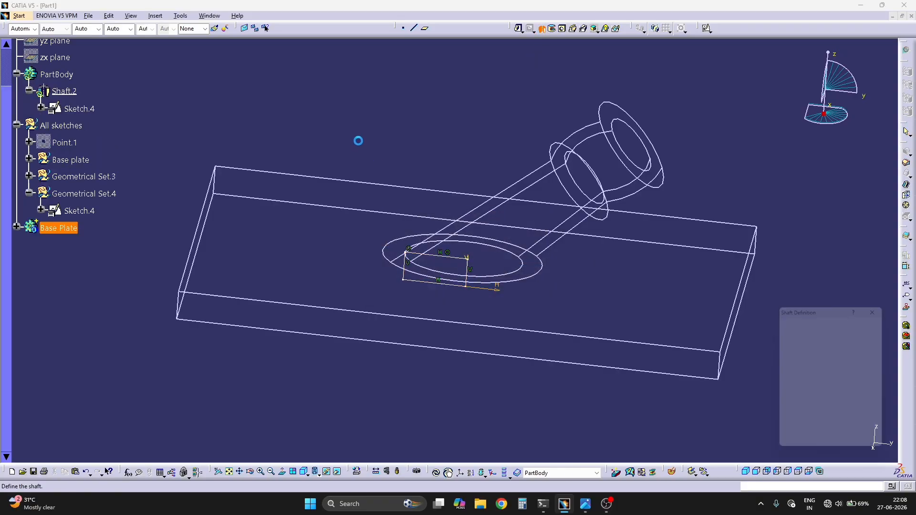
left_click(155, 16)
left_click(172, 34)
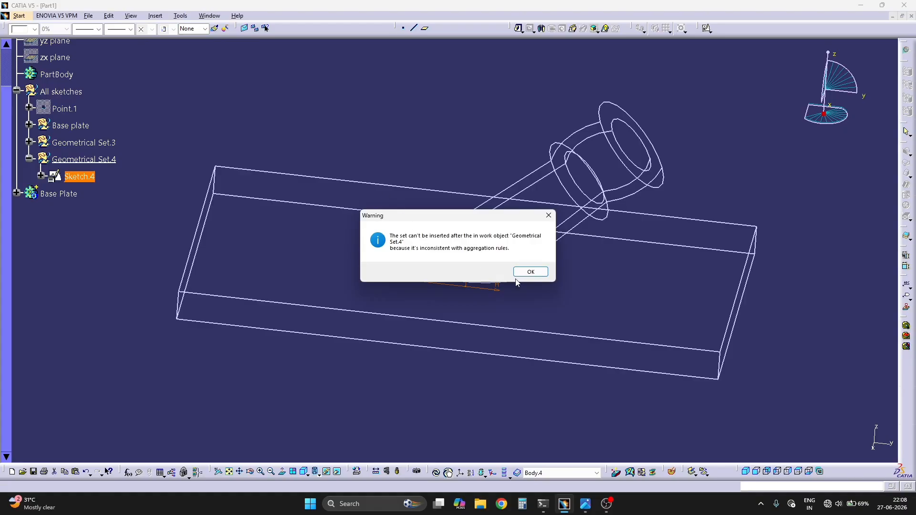
left_click(529, 271)
mouse_move(428, 162)
middle_mouse_down()
mouse_move(396, 170)
mouse_move(497, 180)
mouse_move(472, 224)
mouse_move(431, 163)
middle_mouse_up()
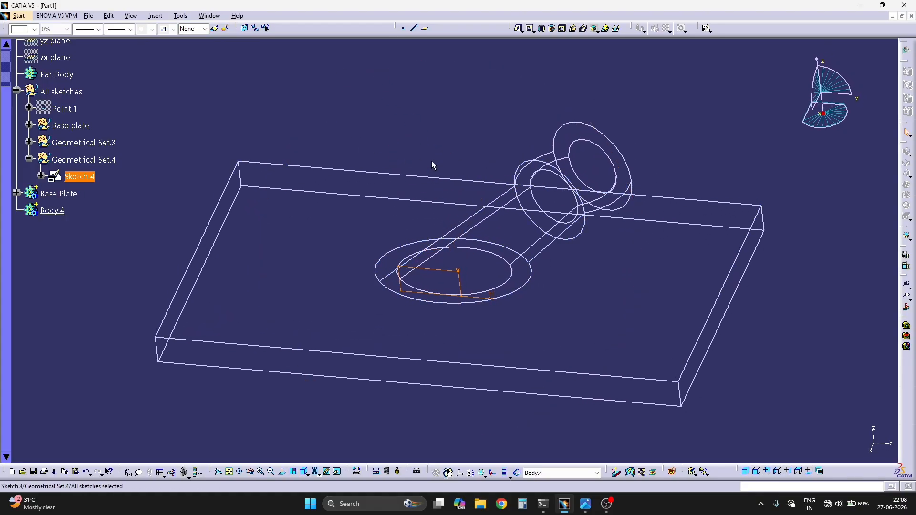
- Revolve the rectangle sketch 360 degrees into a shaft about its vertical side on the V axis
left_click(432, 164)
left_click(542, 28)
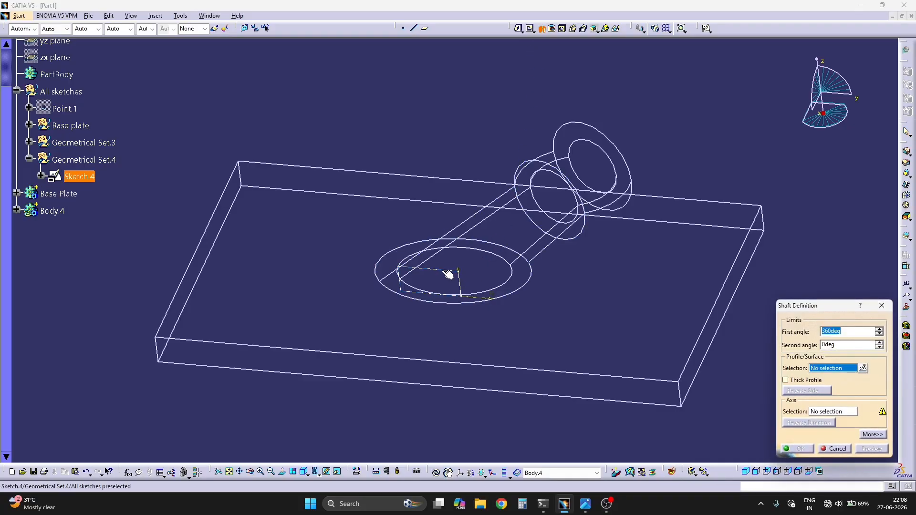
left_click(465, 295)
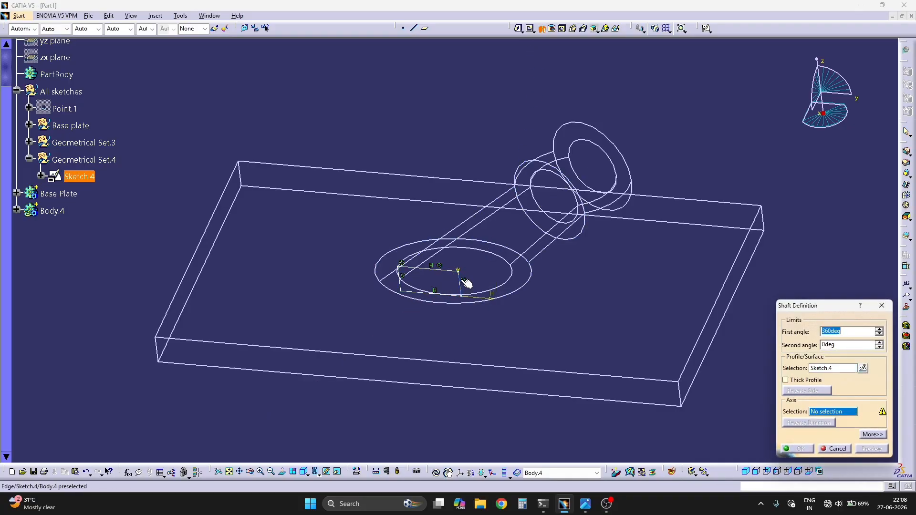
left_click(463, 281)
left_click(803, 449)
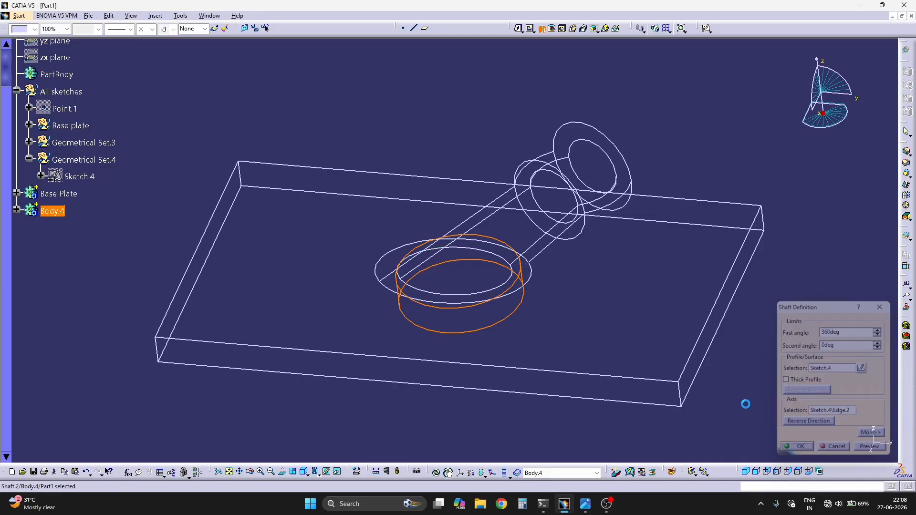
- Subtract the revolved cylinder body, Body.4, from the Base Plate body using the Boolean Remove operation
middle_click_drag(497, 305, 542, 250)
right_click(51, 211)
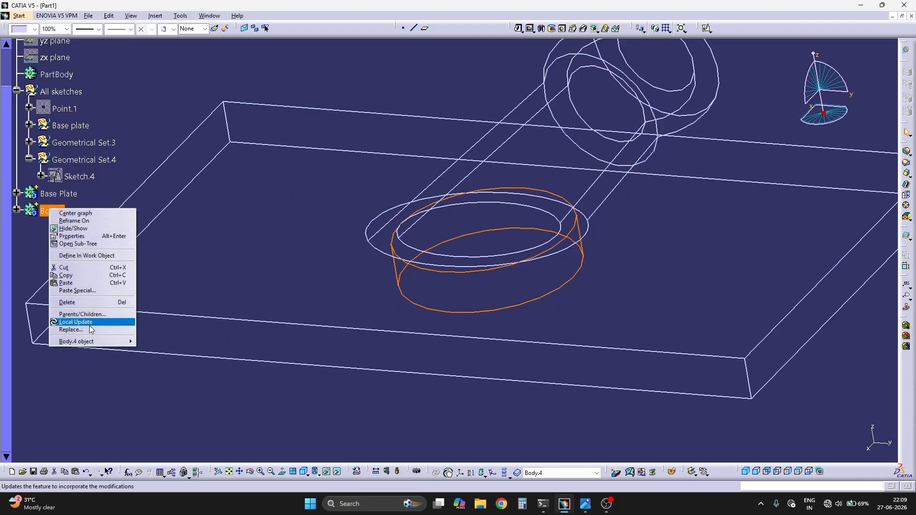
mouse_move(91, 342)
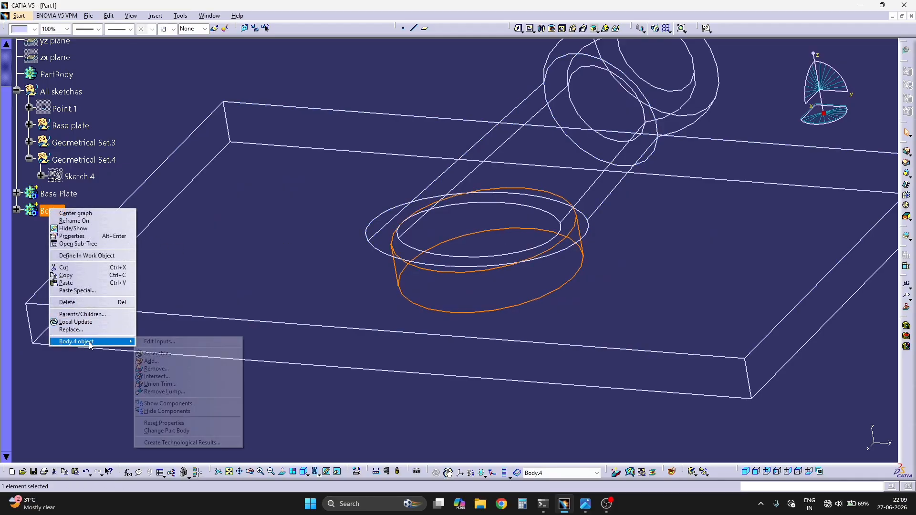
left_click(186, 370)
middle_click_drag(501, 308, 313, 321)
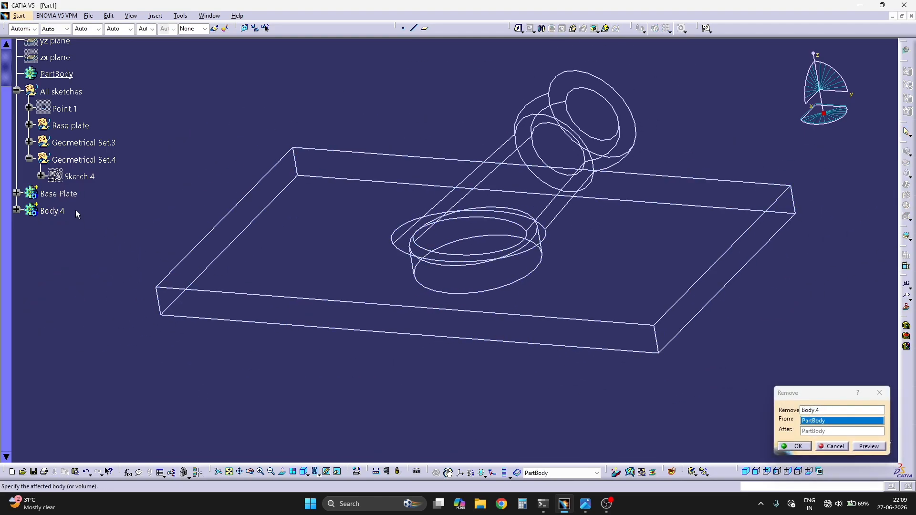
left_click(59, 194)
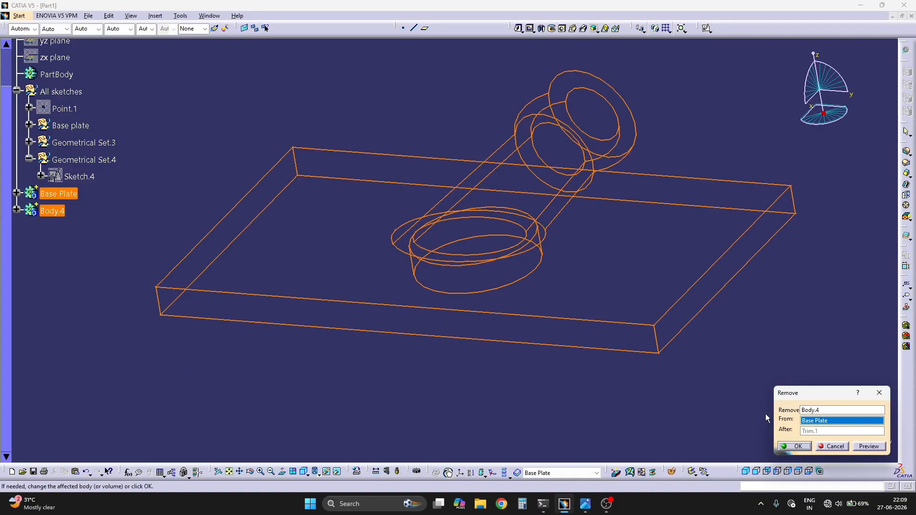
left_click(873, 450)
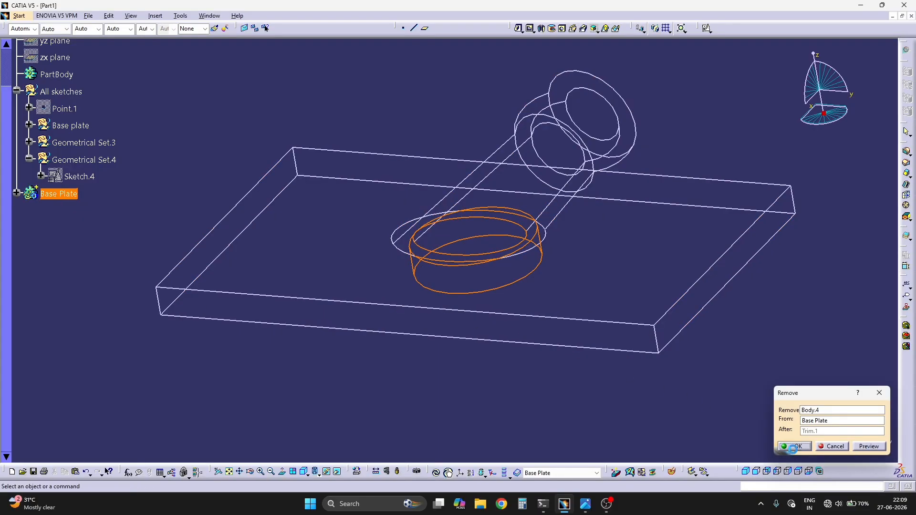
left_click(794, 447)
- Display the model in shading with edges and compare the plate's underside opening with the joystick reference drawing
middle_click_drag(537, 352, 568, 332)
middle_click_drag(502, 332, 495, 216)
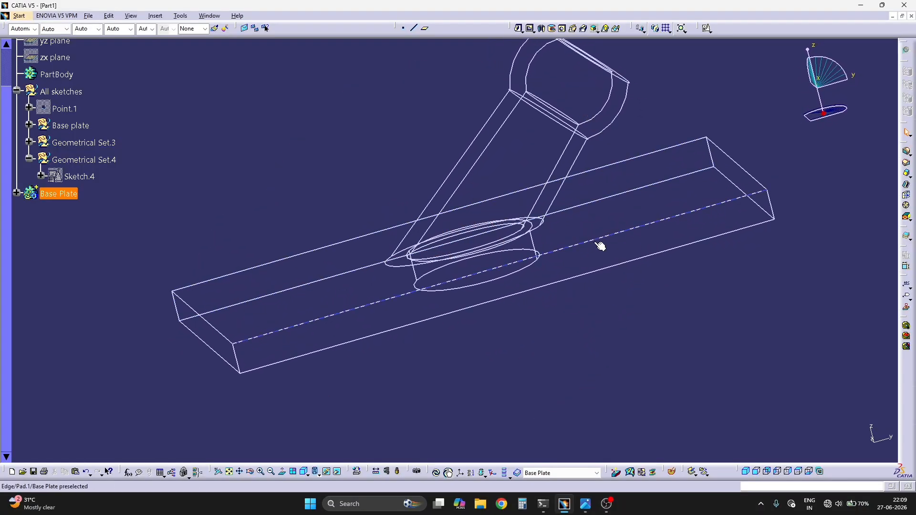
left_click(315, 473)
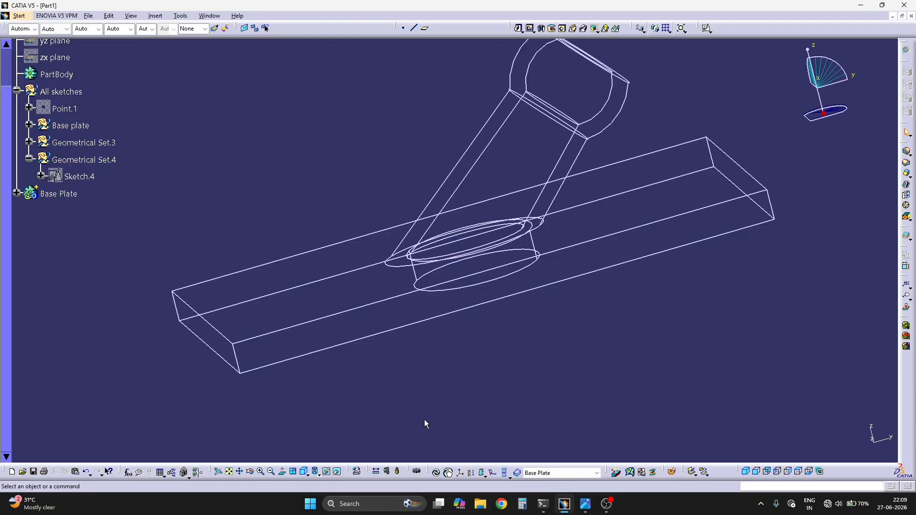
left_click(317, 474)
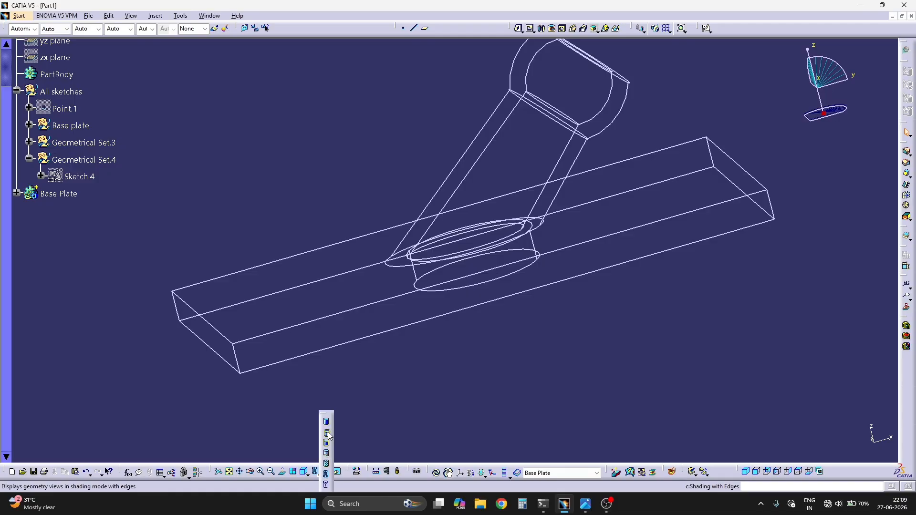
left_click(327, 433)
mouse_move(537, 379)
middle_mouse_down()
mouse_move(506, 282)
mouse_move(459, 430)
mouse_move(479, 267)
mouse_move(400, 340)
mouse_move(466, 274)
mouse_move(503, 182)
middle_mouse_up()
key("alt+Tab")
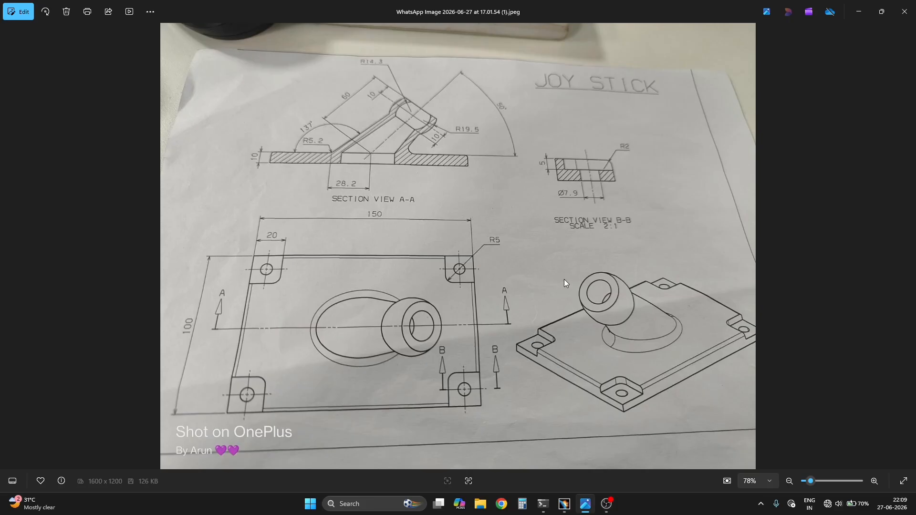
key("alt+Tab")
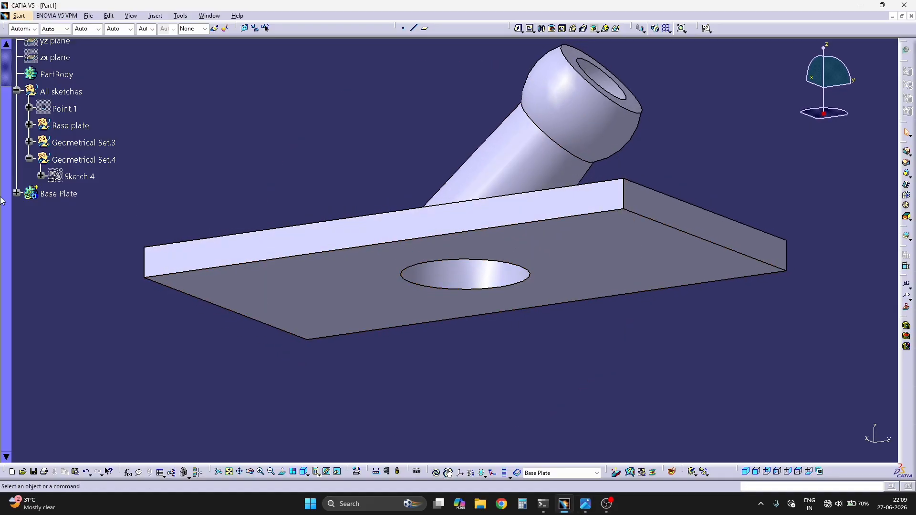
- Undo the Boolean Remove, the revolved cylinder body and its rectangle sketch
left_click(16, 193)
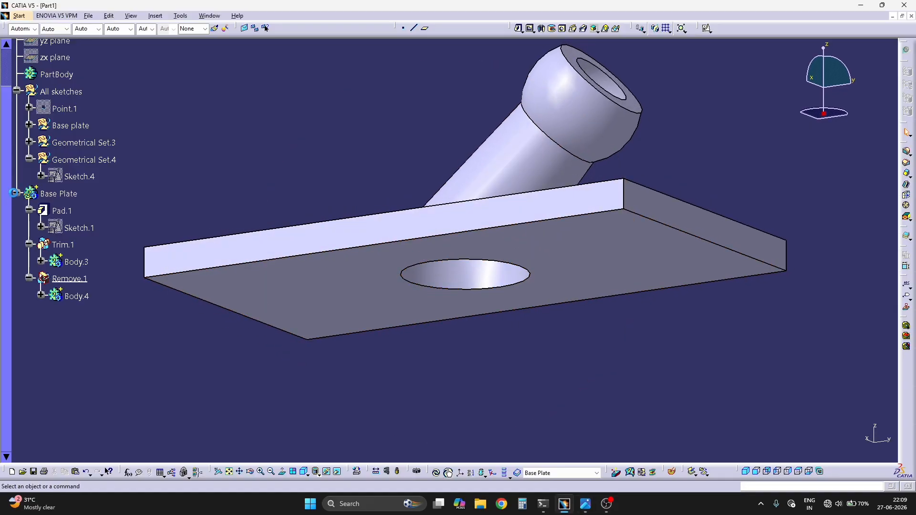
left_click(72, 279)
key("ctrl+z")
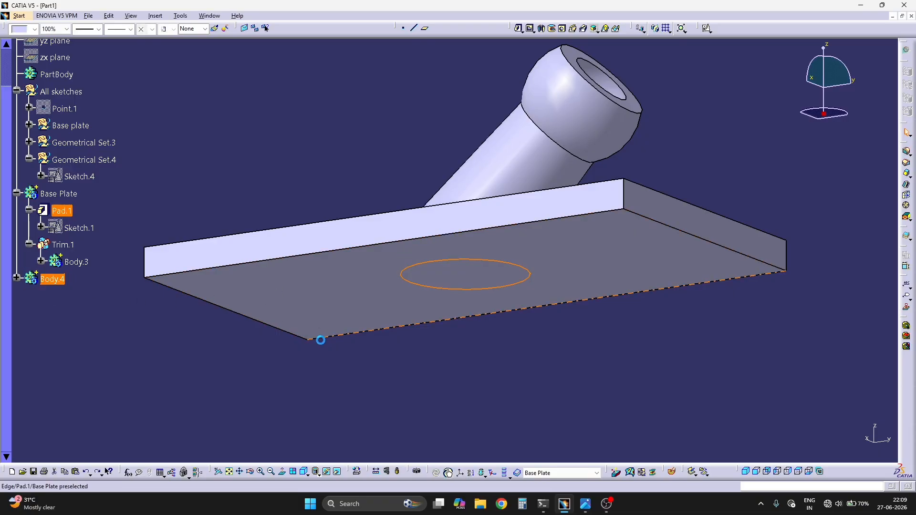
left_click(262, 354)
key("ctrl+z")
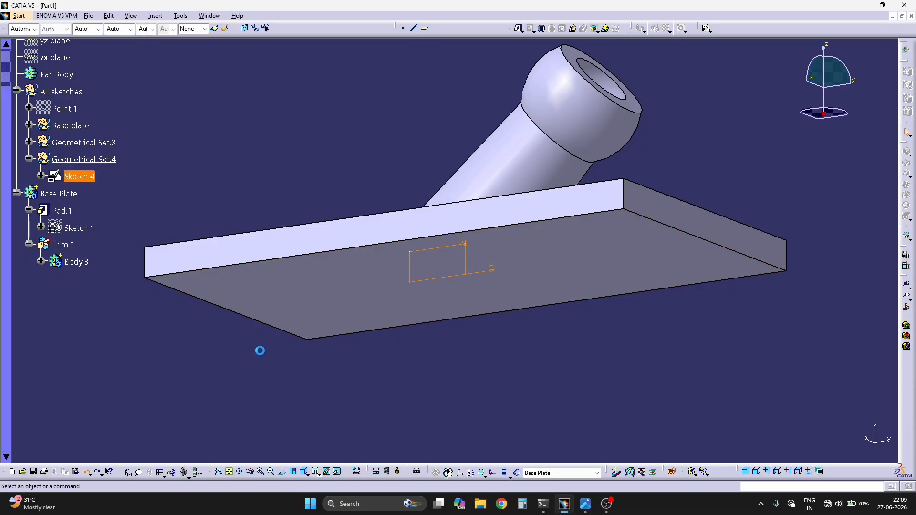
mouse_move(456, 229)
middle_mouse_down()
mouse_move(444, 350)
mouse_move(476, 262)
mouse_move(419, 303)
mouse_move(408, 298)
middle_mouse_up()
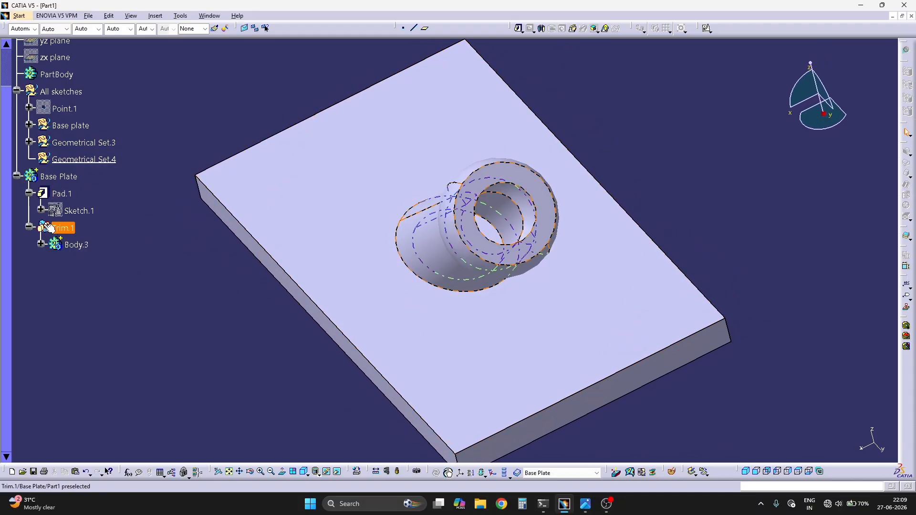
- Try to combine the Base Plate body with PartBody using the Boolean Add operation
left_click(16, 176)
right_click(51, 178)
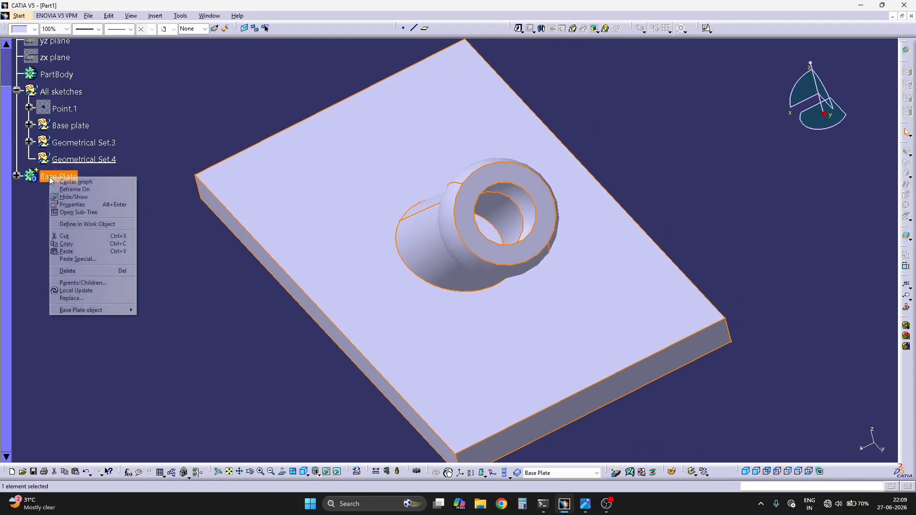
mouse_move(100, 311)
left_click(180, 329)
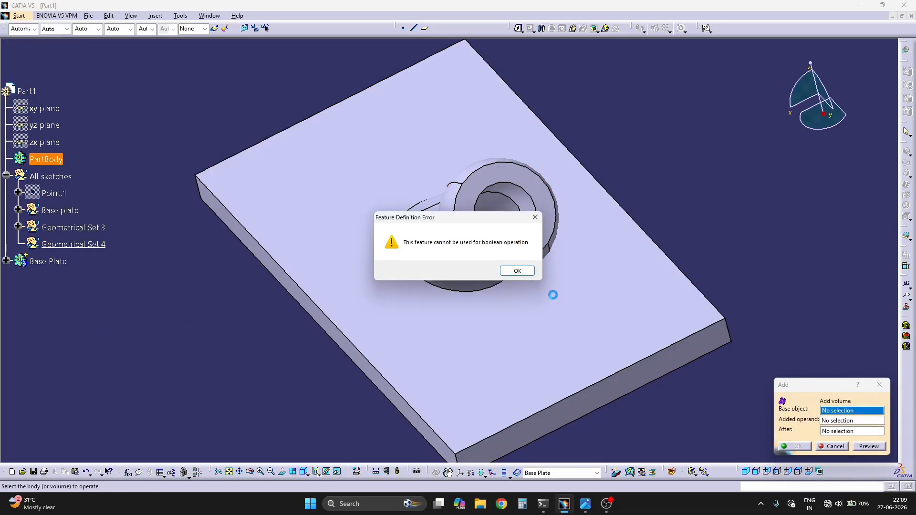
left_click(517, 271)
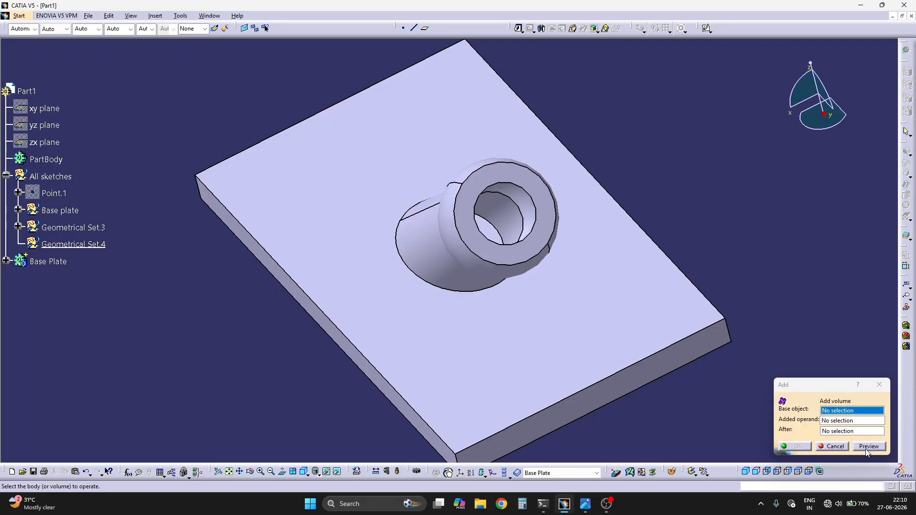
left_click(839, 448)
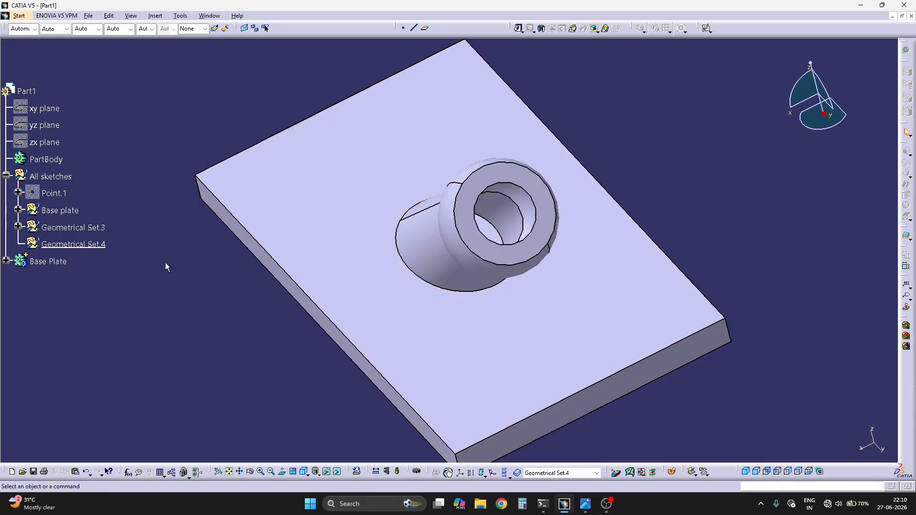
right_click(40, 160)
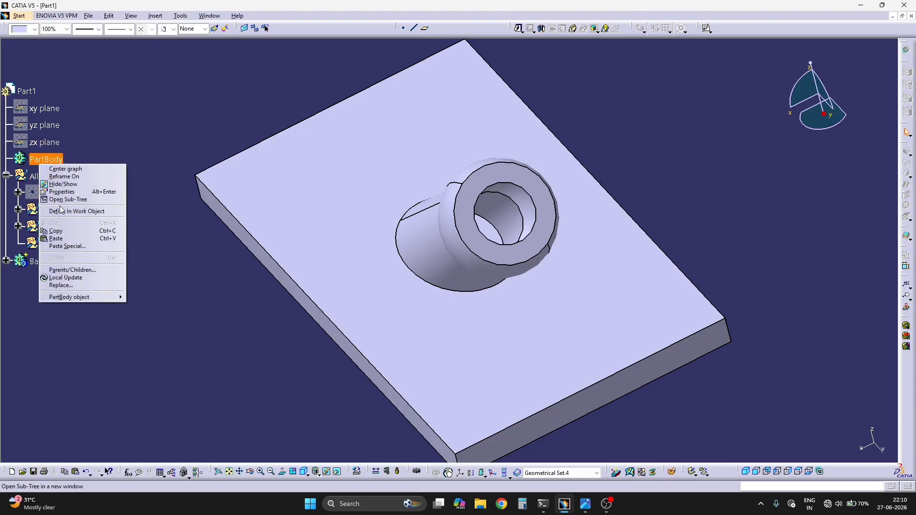
left_click(158, 285)
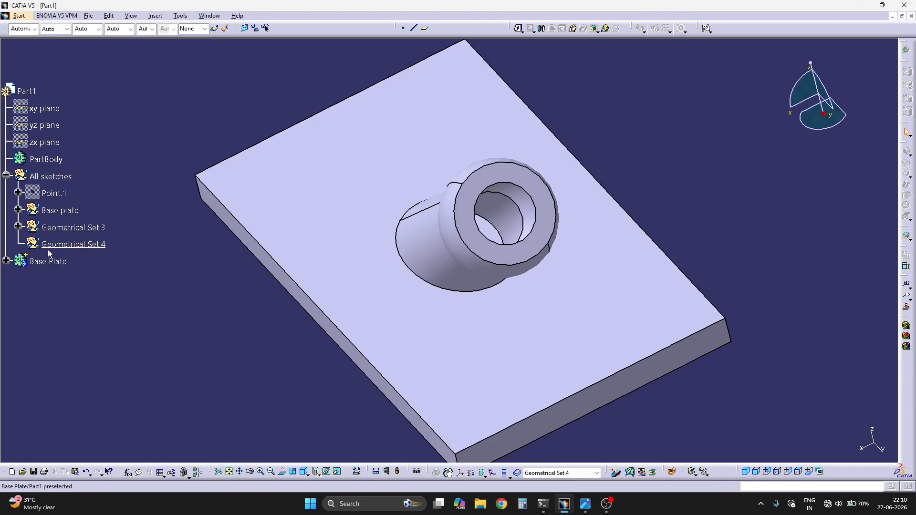
left_click(51, 162)
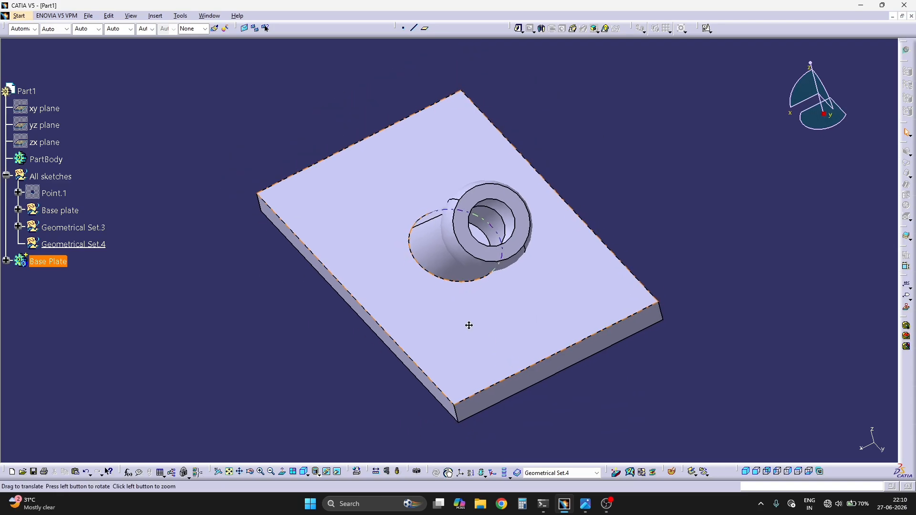
- Create a positioned sketch on the plate's top face exposed inside the hollow shaft, keeping the implicit origin and orientation
middle_click_drag(468, 323, 430, 267)
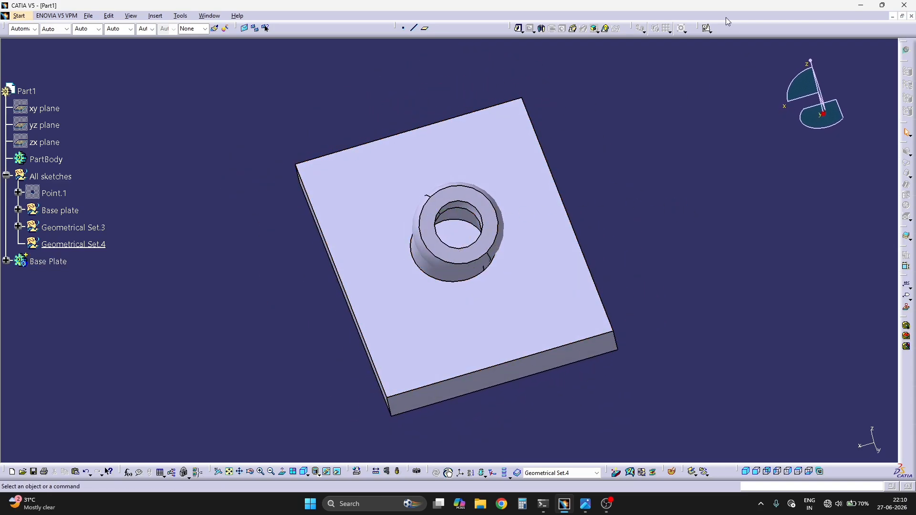
left_click(708, 28)
left_click(468, 241)
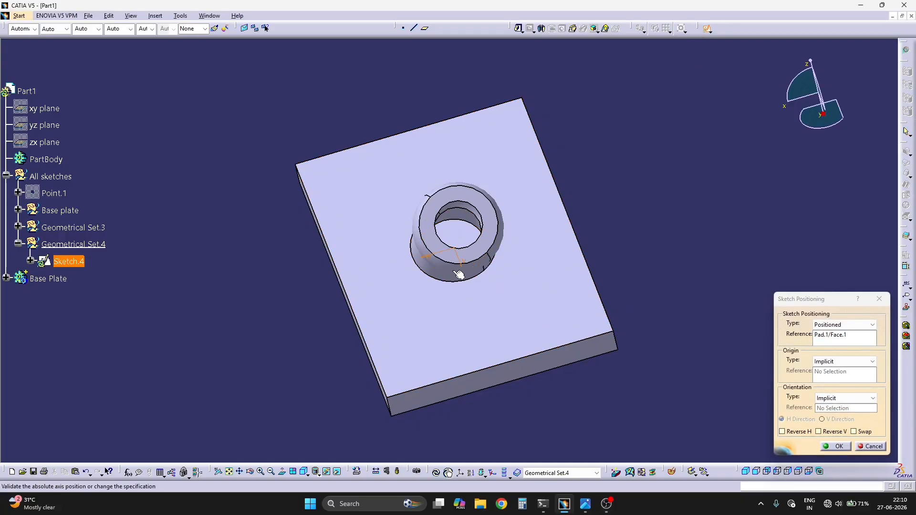
left_click(838, 449)
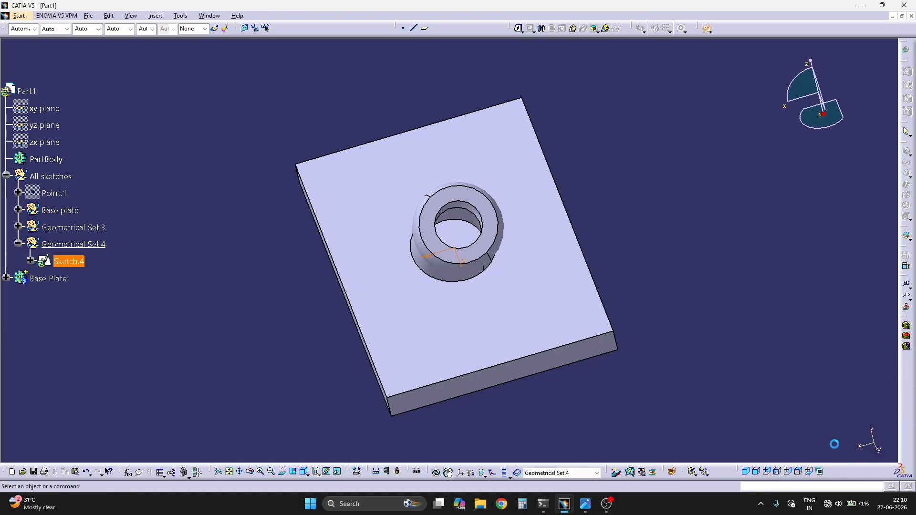
mouse_move(624, 321)
middle_mouse_down()
mouse_move(566, 386)
mouse_move(524, 266)
mouse_move(511, 282)
middle_mouse_up()
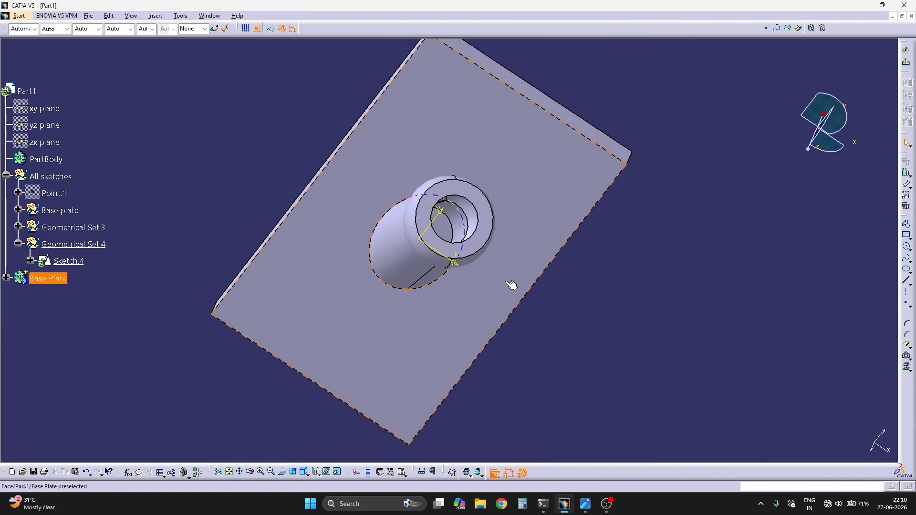
- Project the shaft bore's outline at the plate face into the sketch and finish the sketch
left_click(906, 366)
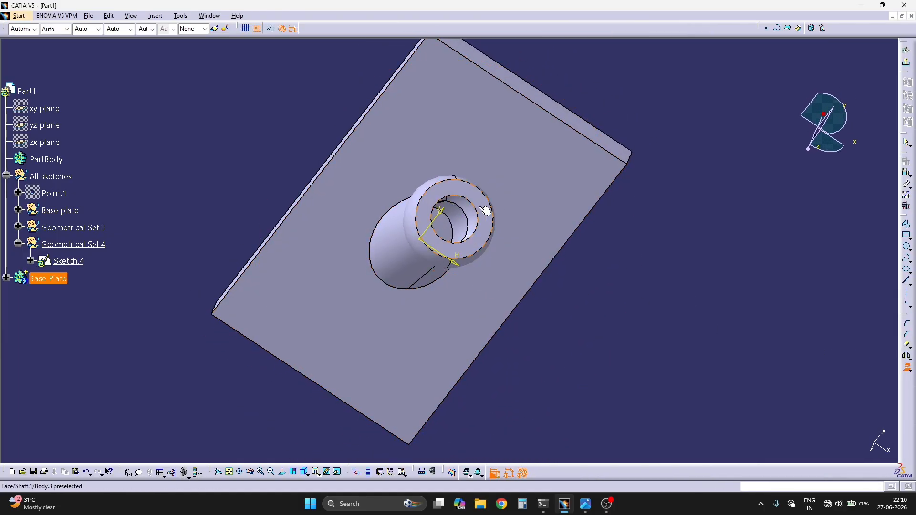
right_click(449, 230)
left_click(724, 244)
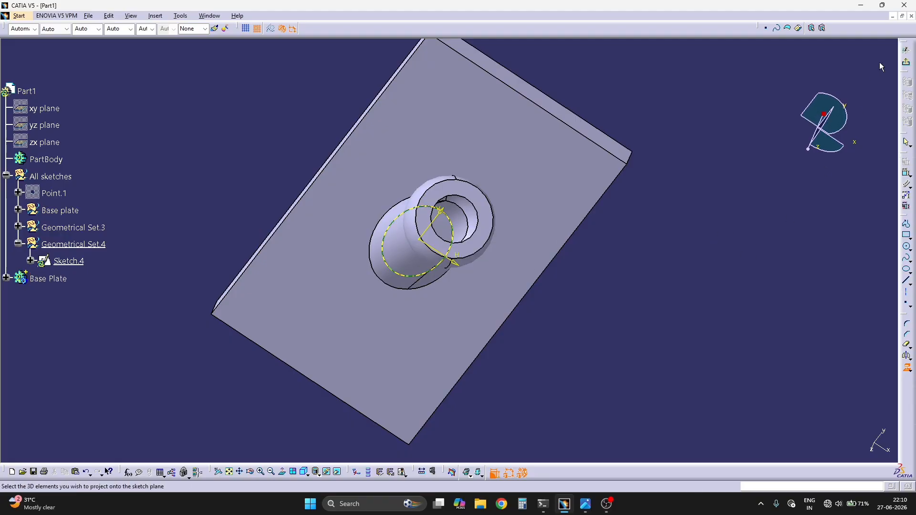
left_click(907, 367)
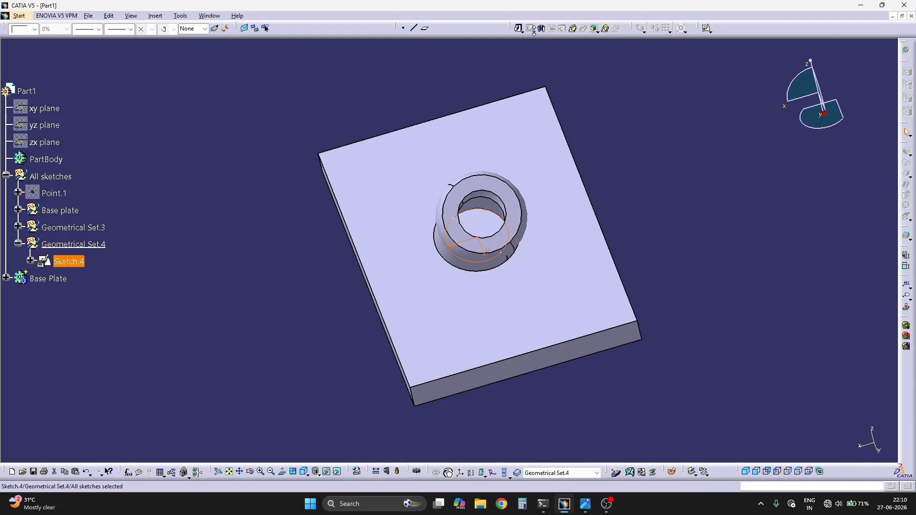
- Define the Base Plate body as the in-work object
middle_click_drag(451, 235, 512, 162)
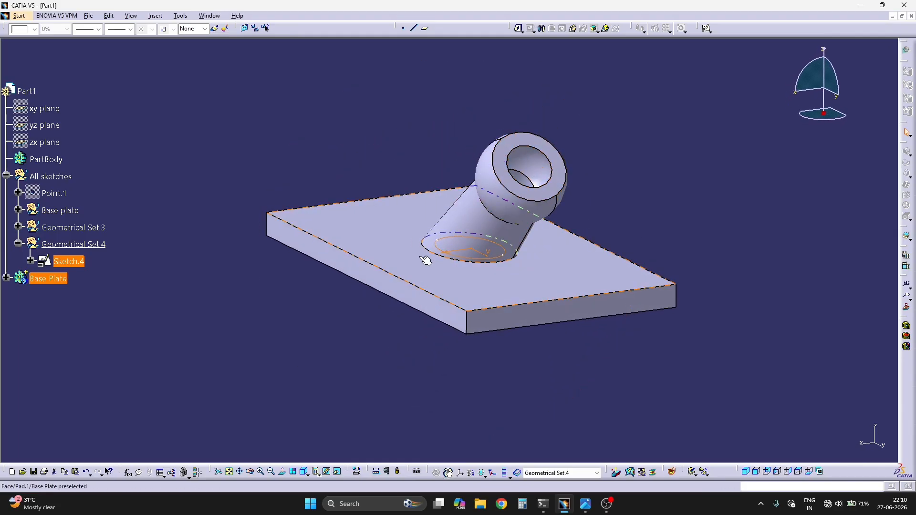
middle_click_drag(426, 264, 435, 262)
left_click(308, 292)
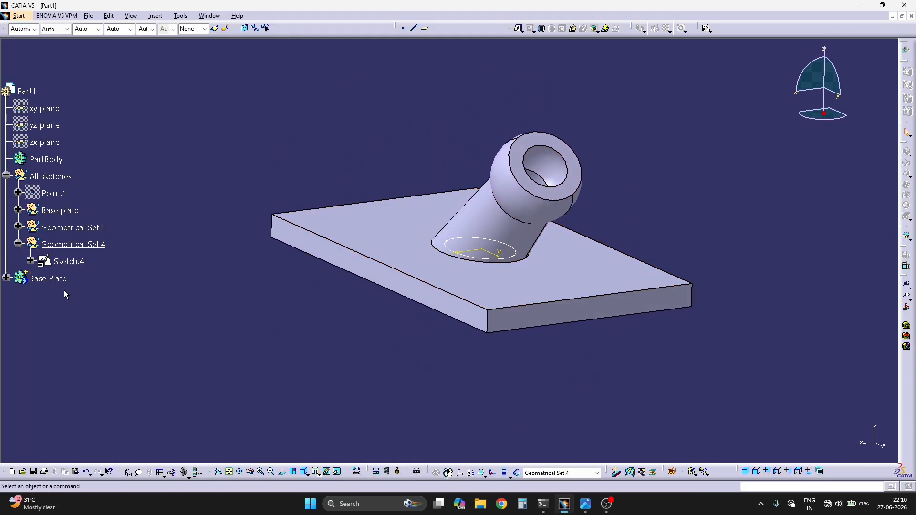
left_click(46, 279)
right_click(47, 278)
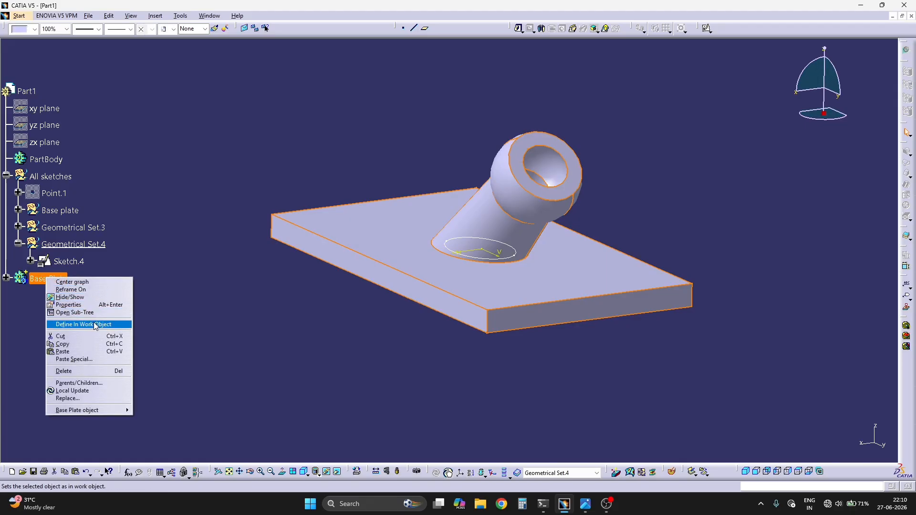
left_click(95, 325)
- Cut a pocket through the base plate from Sketch.4, using the Up to next limit
left_click(530, 29)
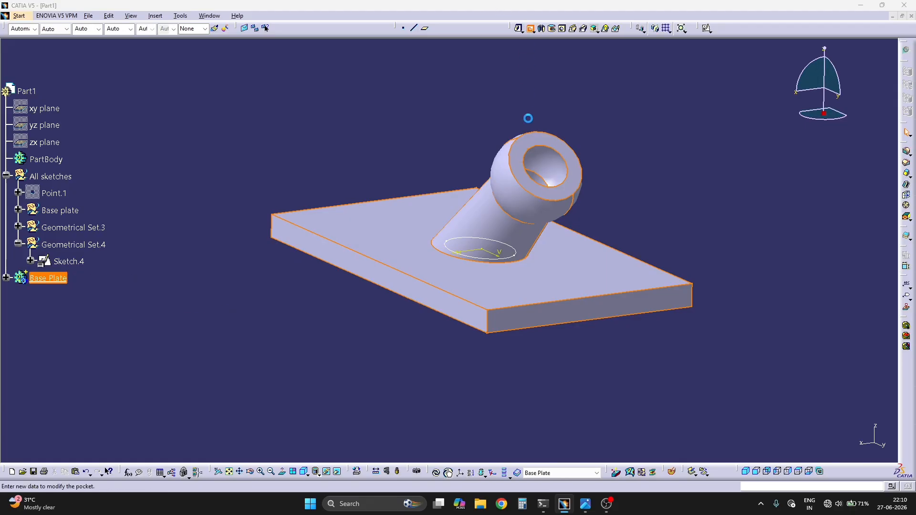
left_click(467, 258)
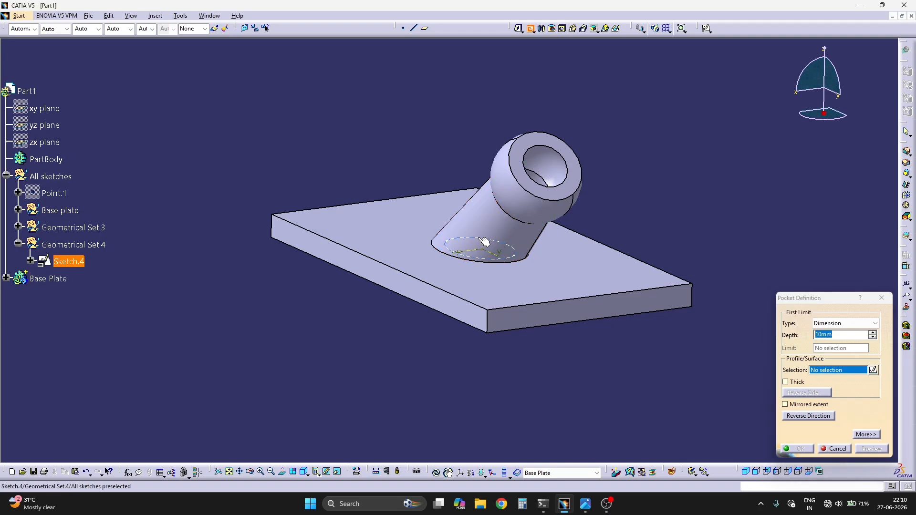
left_click(875, 450)
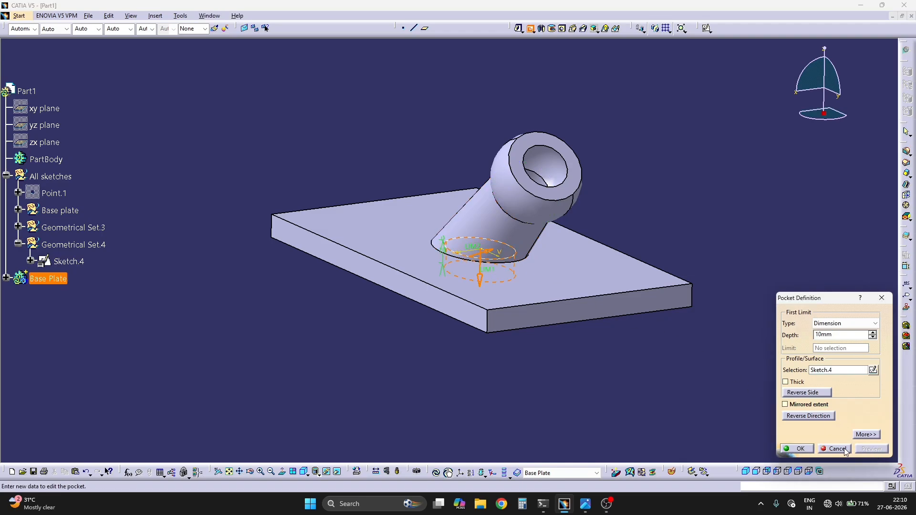
left_click(845, 323)
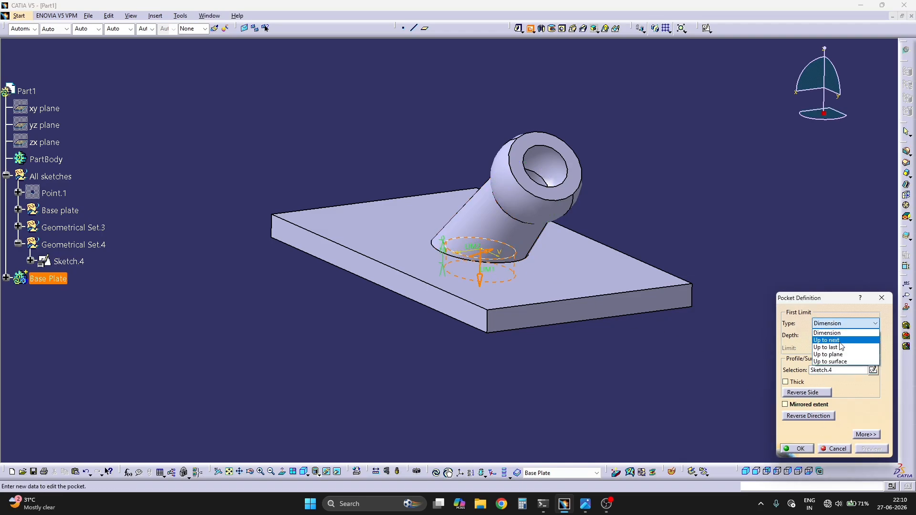
left_click(832, 335)
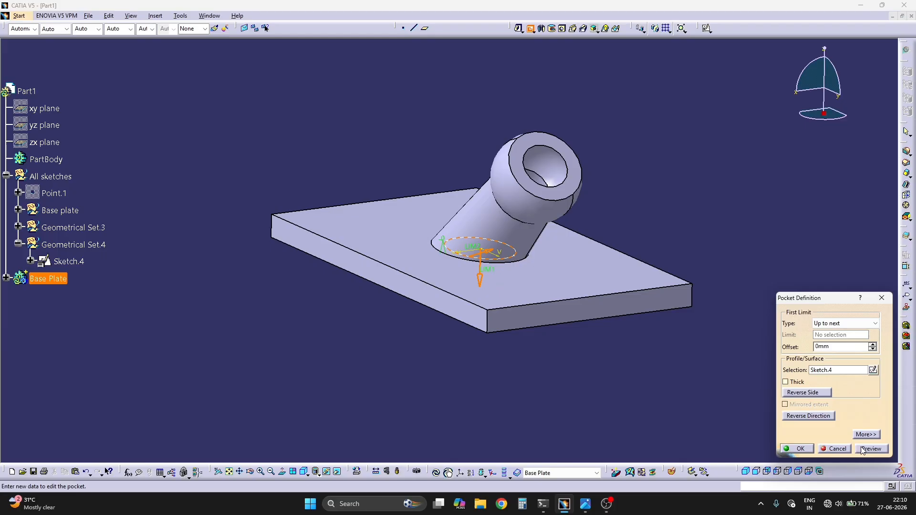
left_click(802, 449)
- Section the model lengthwise through the shaft and compare the plate opening with section view A-A of the joystick drawing
middle_click_drag(634, 343, 629, 281)
left_click(672, 472)
middle_click_drag(485, 218, 531, 363)
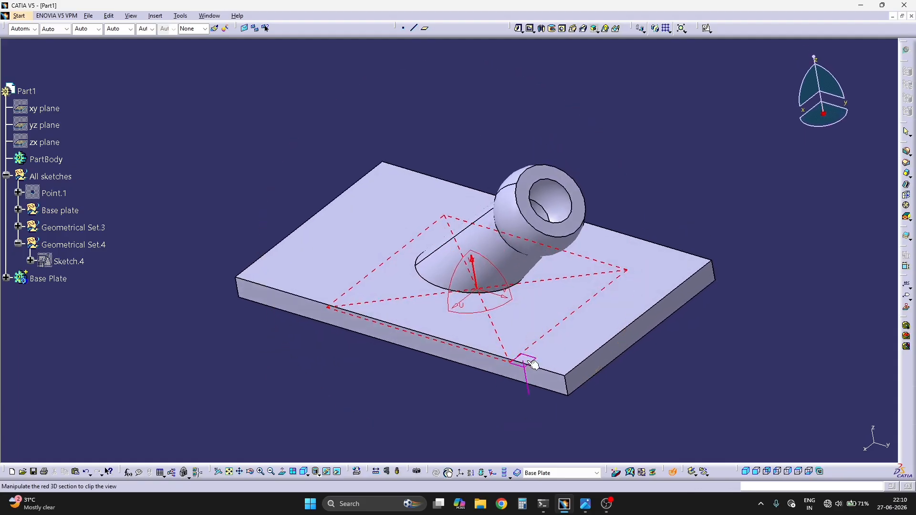
left_click_drag(635, 327, 630, 331)
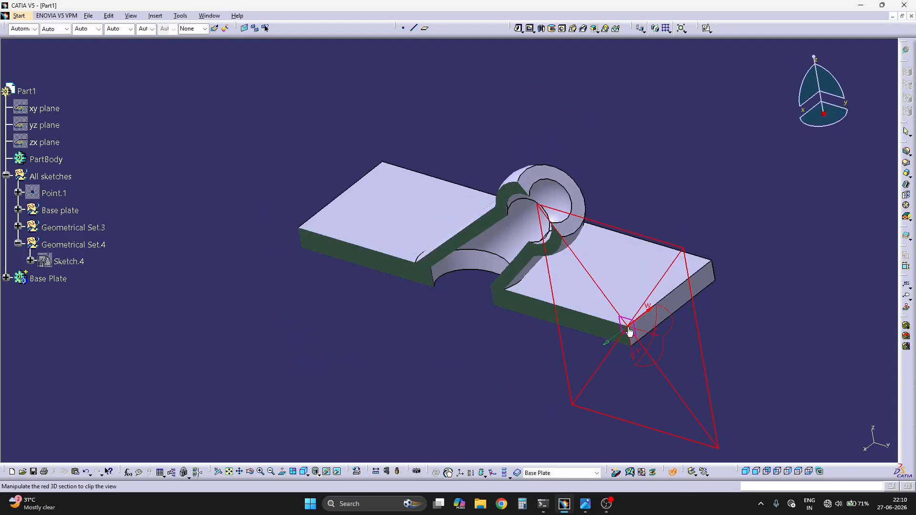
mouse_move(485, 311)
middle_mouse_down()
mouse_move(574, 198)
mouse_move(587, 253)
mouse_move(528, 266)
middle_mouse_up()
key("alt+Tab")
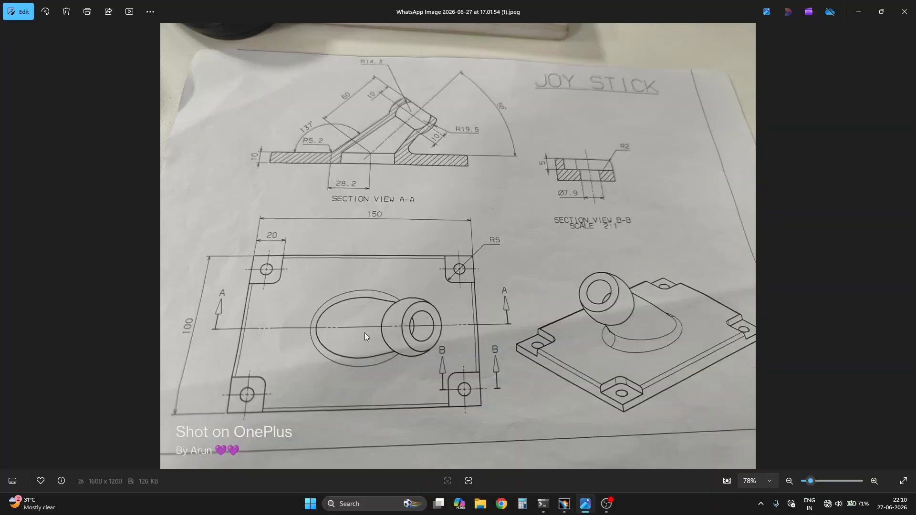
key("alt+Tab")
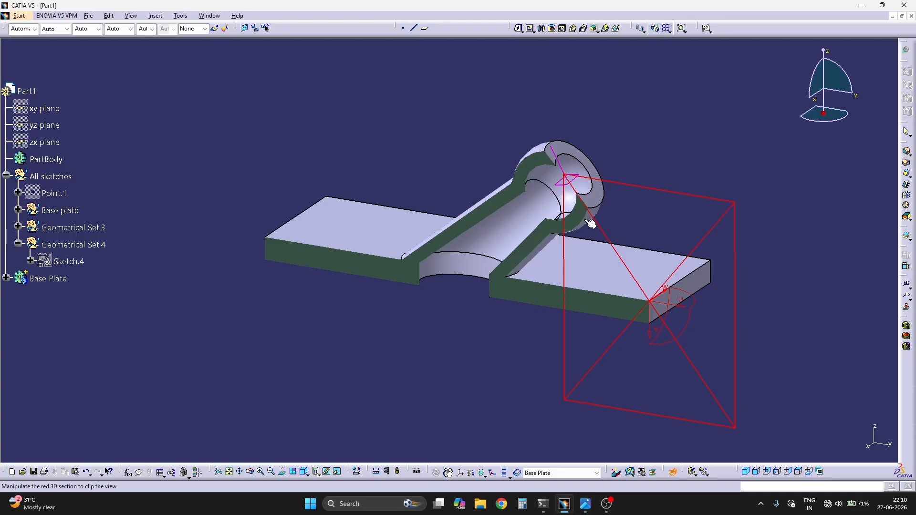
key("Escape")
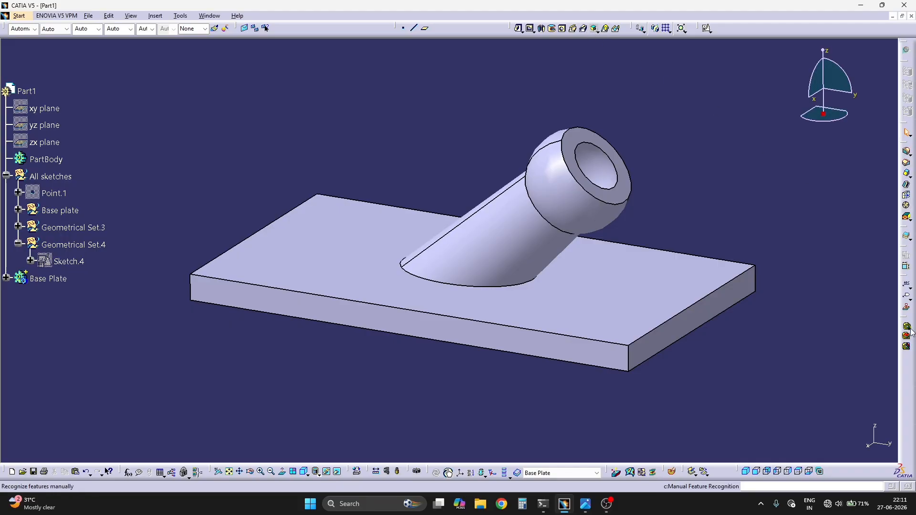
- Fillet the edge where the inclined shaft meets the plate's top face with a 5.2 mm radius, as in the drawing
left_click(910, 177)
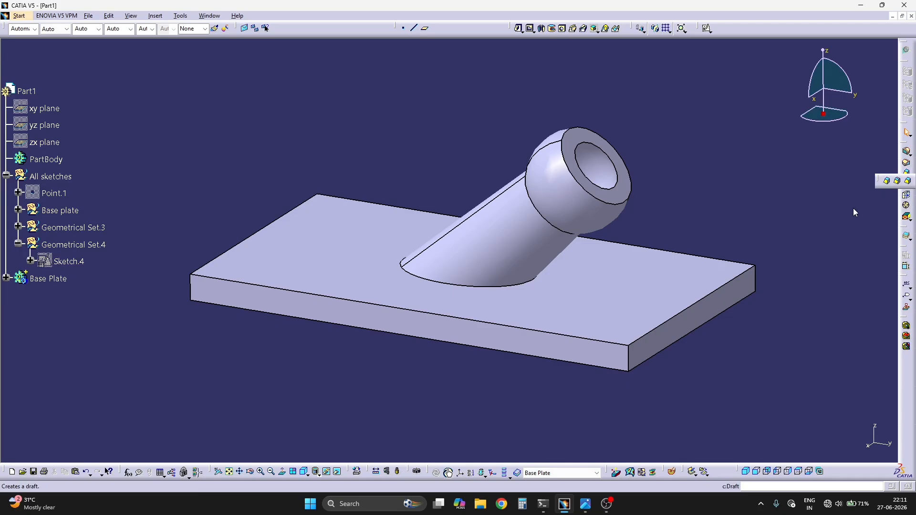
left_click(907, 152)
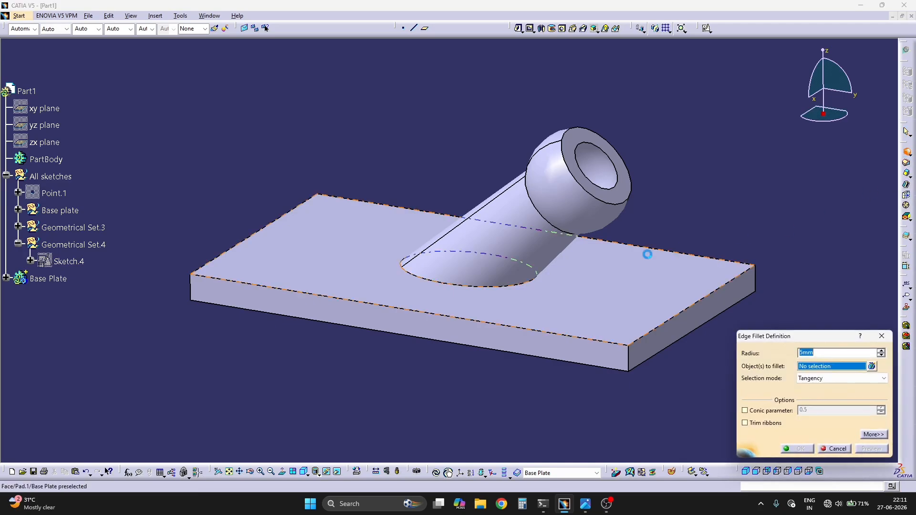
left_click(495, 288)
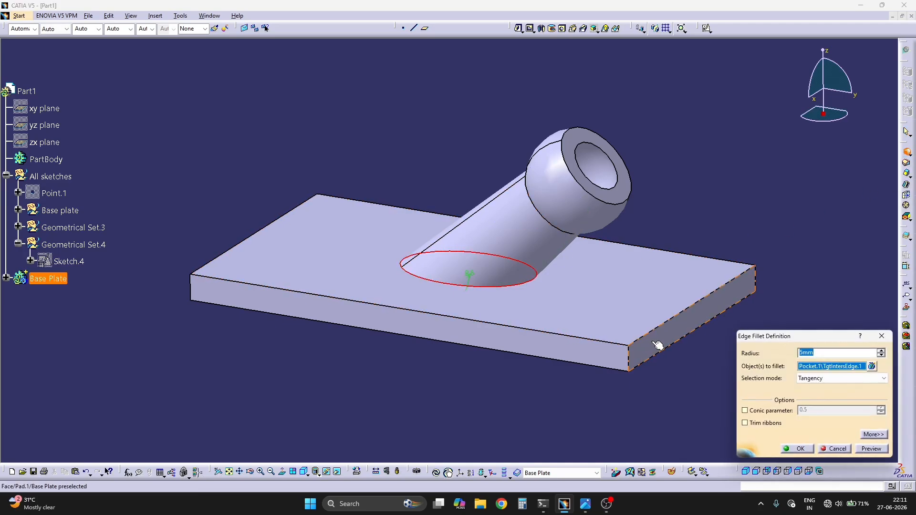
key("alt+Tab")
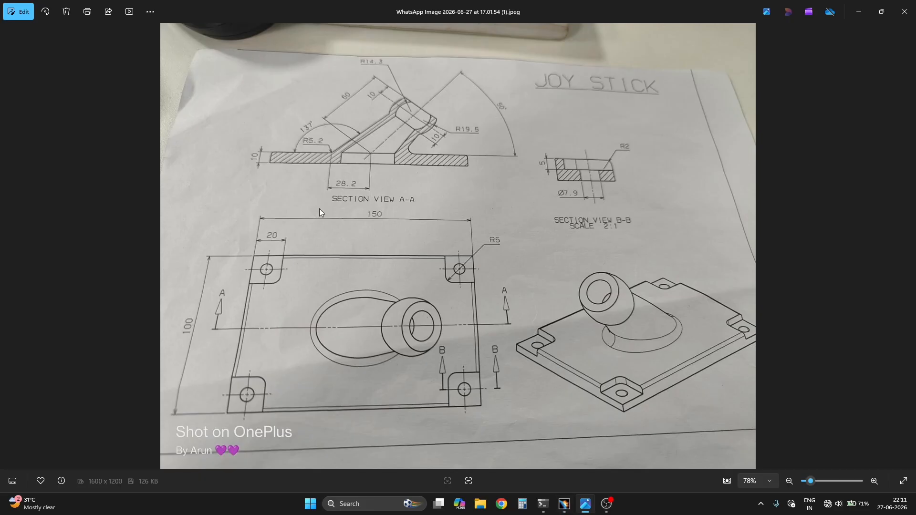
key("alt+Tab")
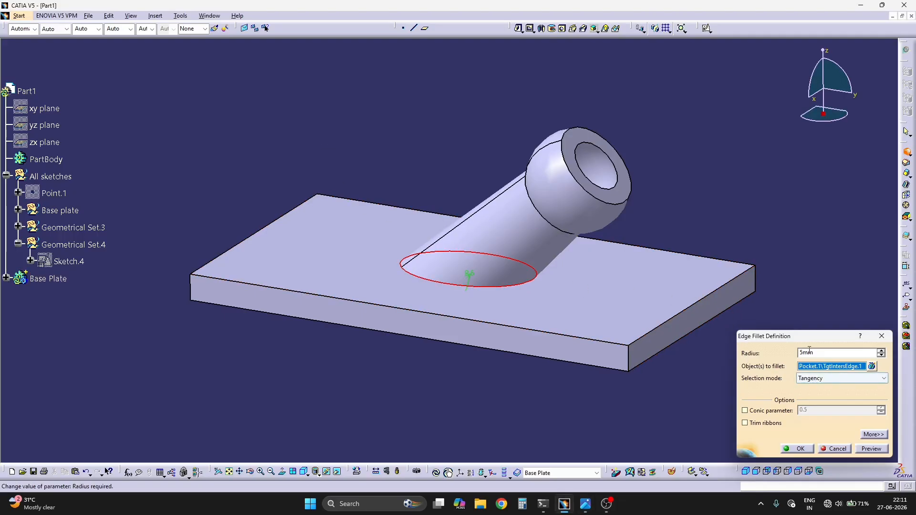
type("10")
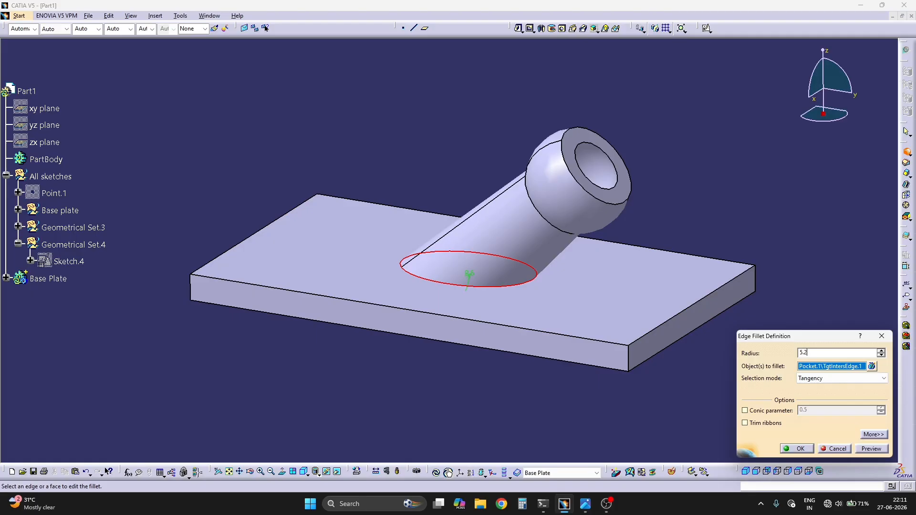
key("Return")
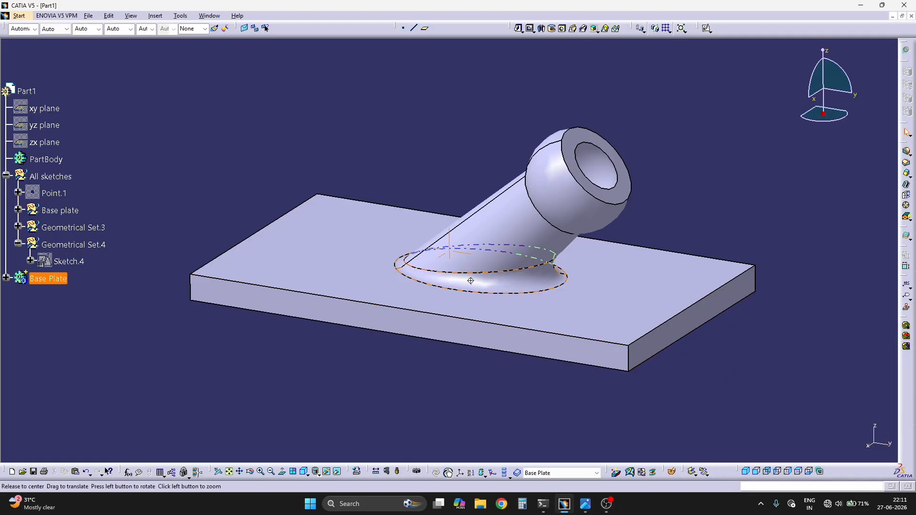
- Check the corner holes in the drawing, start a hole on the plate's top face, and open its positioning sketch
mouse_move(479, 315)
middle_mouse_down()
mouse_move(527, 345)
mouse_move(493, 376)
mouse_move(493, 361)
mouse_move(542, 361)
mouse_move(497, 353)
middle_mouse_up()
key("alt+Tab")
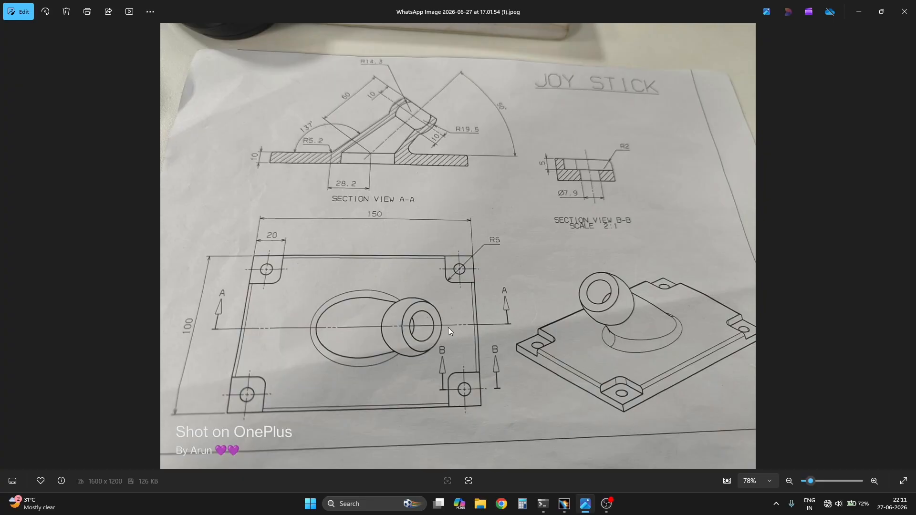
key("alt+Tab")
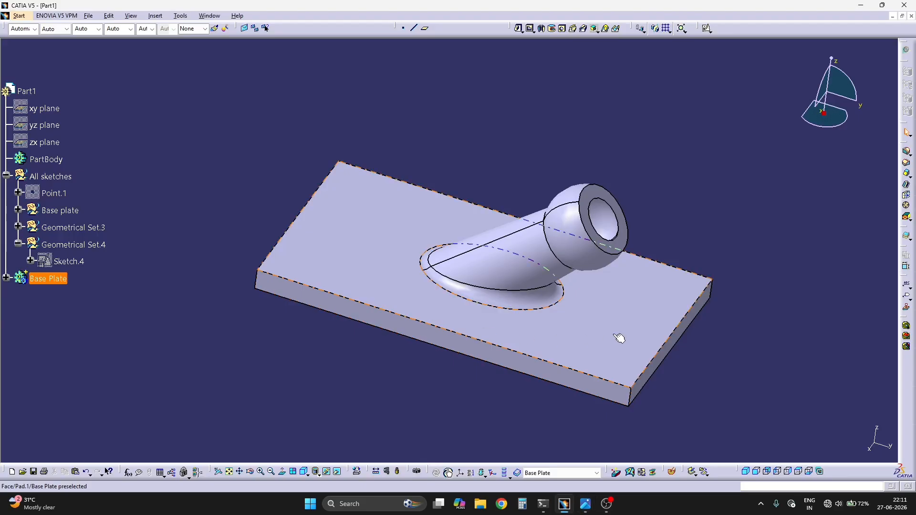
middle_click_drag(615, 337, 527, 162)
left_click(562, 29)
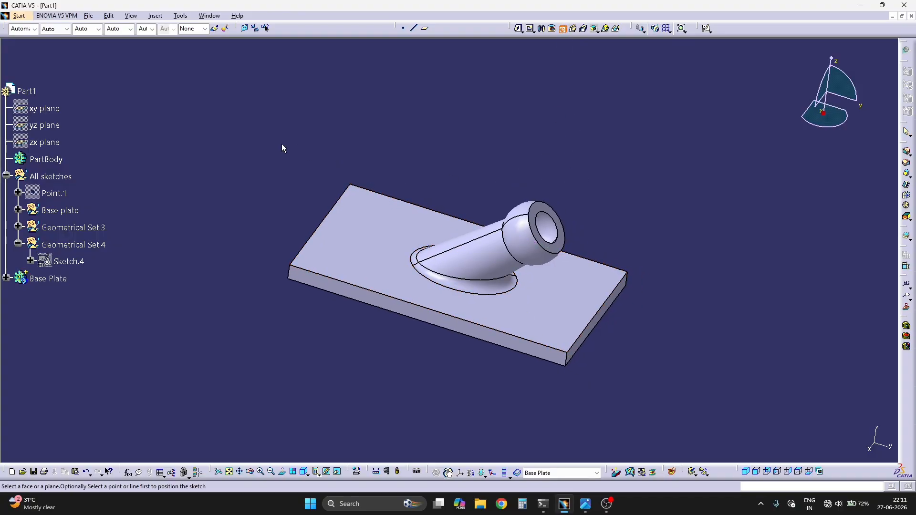
left_click(397, 239)
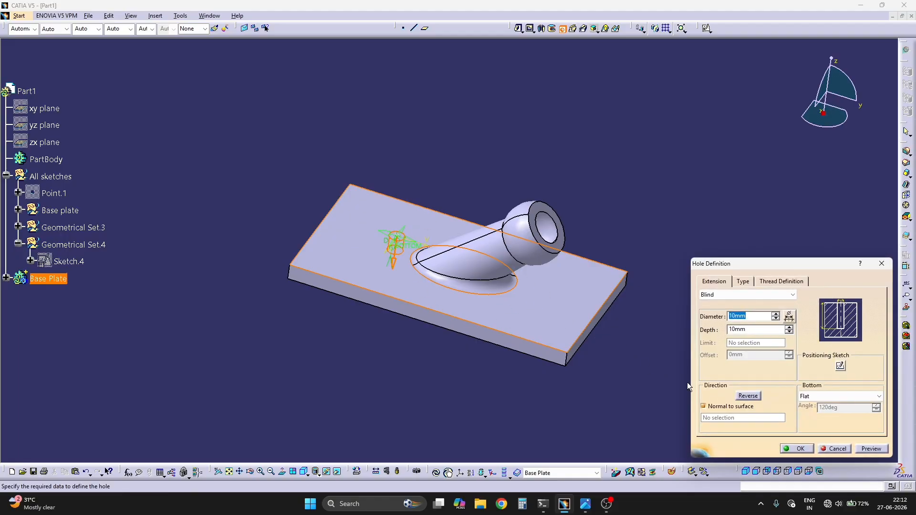
left_click(841, 366)
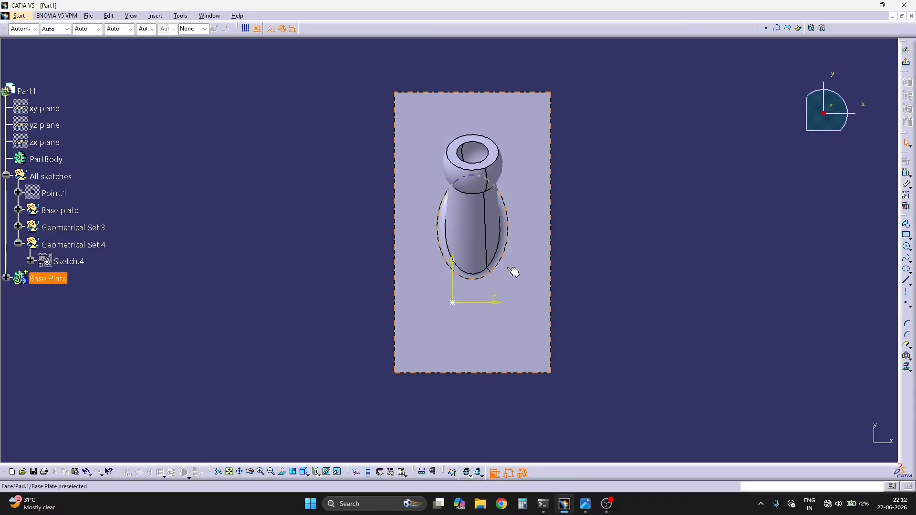
left_click(454, 302)
left_click(531, 115)
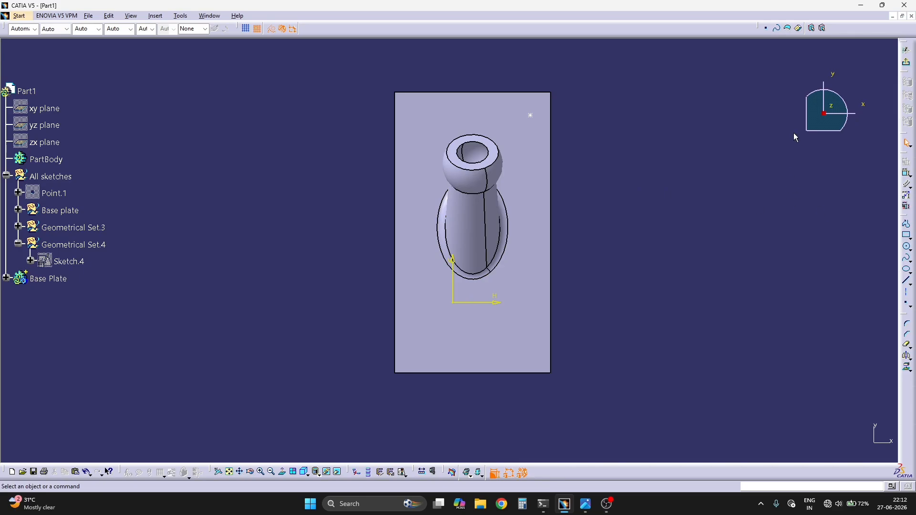
left_click(906, 302)
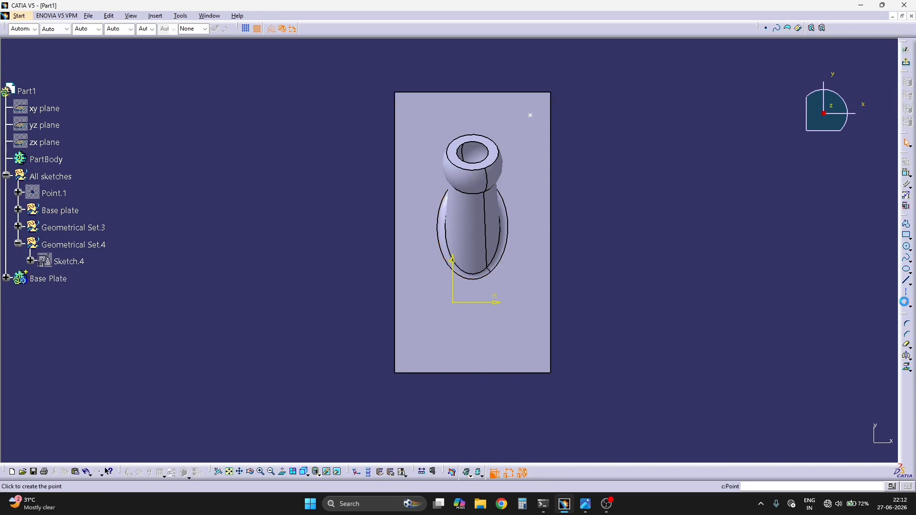
left_click(422, 115)
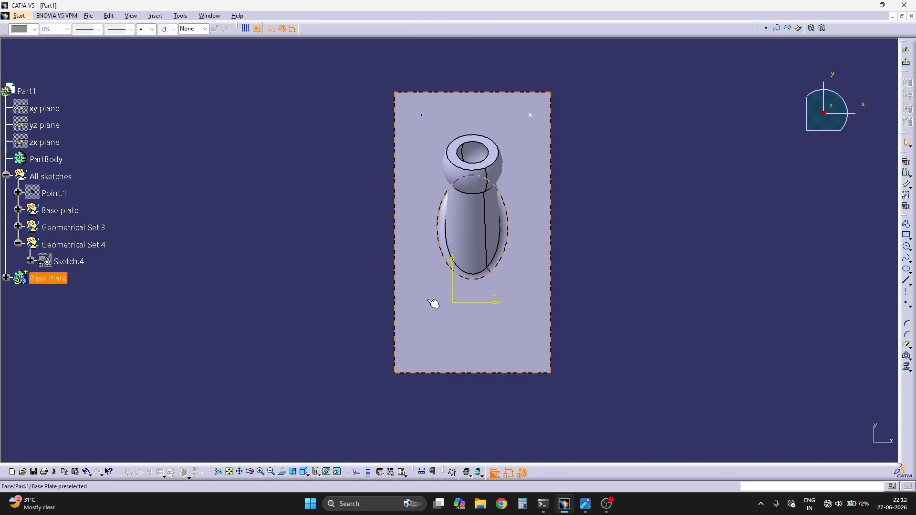
mouse_move(374, 84)
left_mouse_down()
mouse_move(411, 96)
mouse_move(448, 136)
left_mouse_up()
left_click(390, 207)
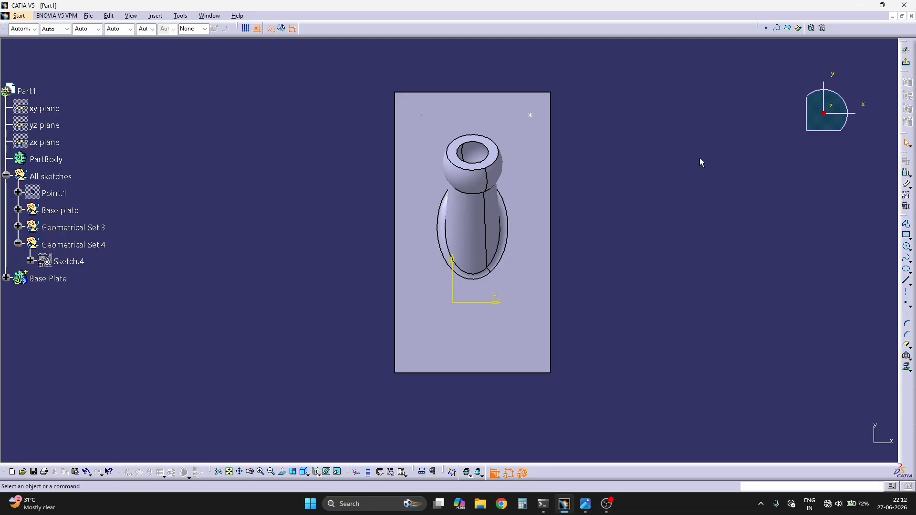
left_click(905, 63)
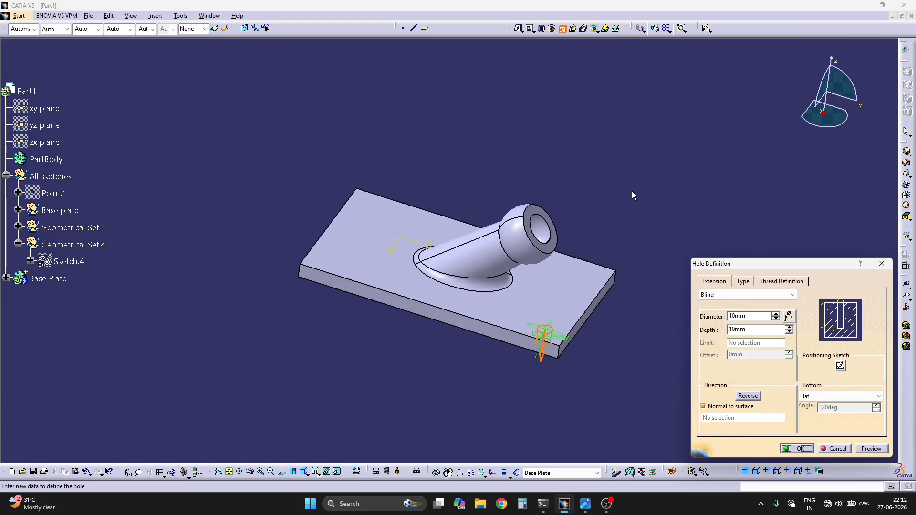
middle_click_drag(465, 260, 365, 221)
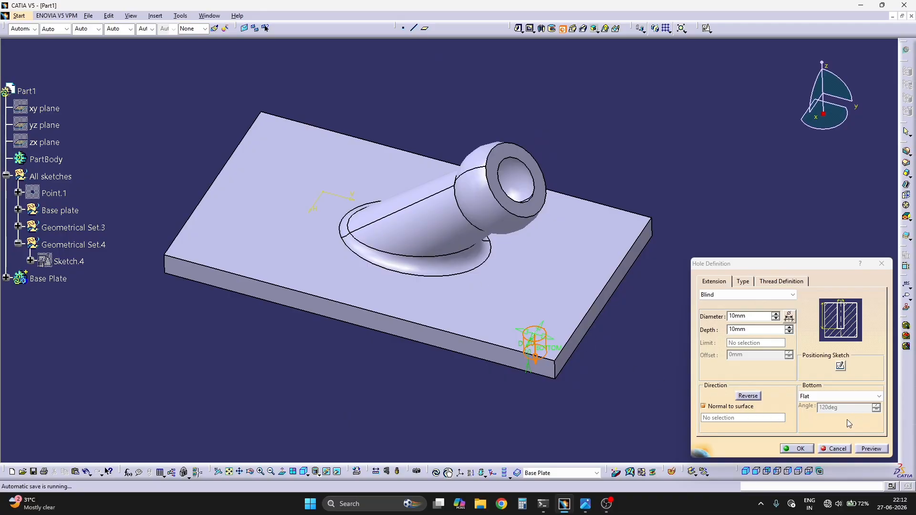
left_click(841, 449)
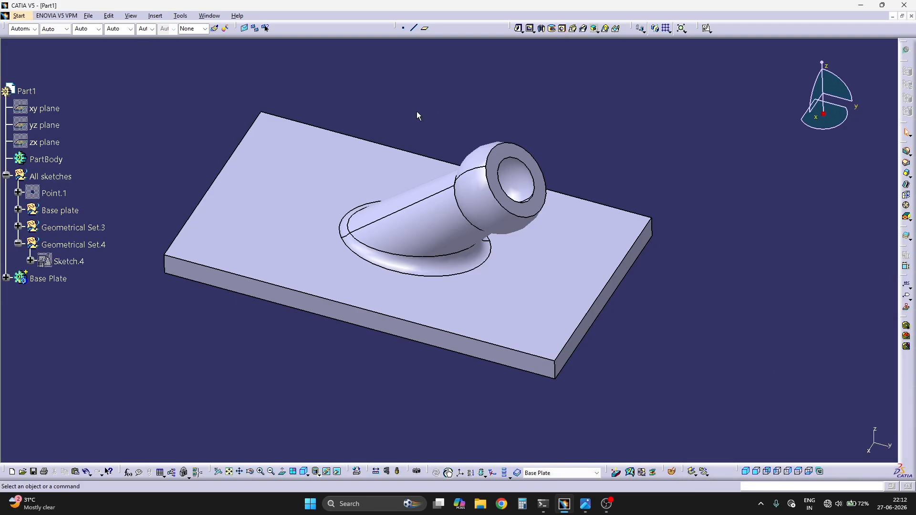
- Create a positioned sketch on the base plate's top face with the H and V axes swapped
left_click(707, 28)
left_click(596, 275)
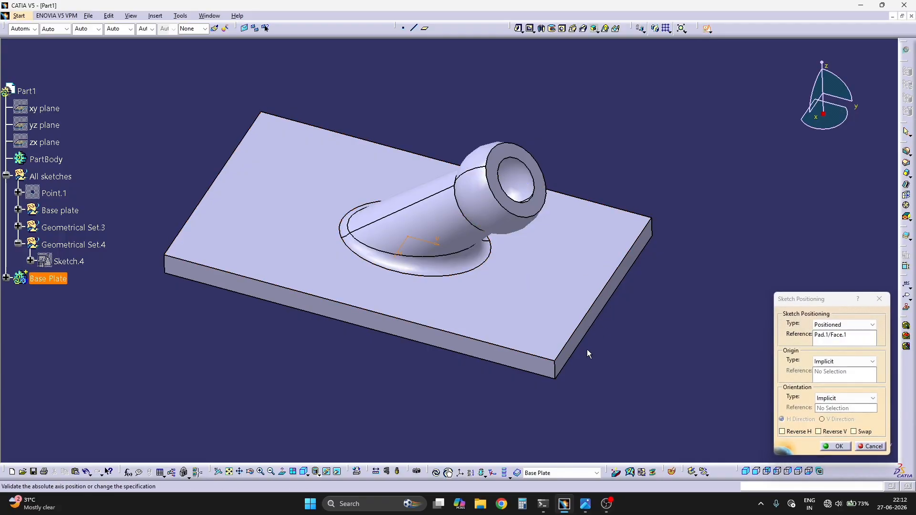
left_click(854, 432)
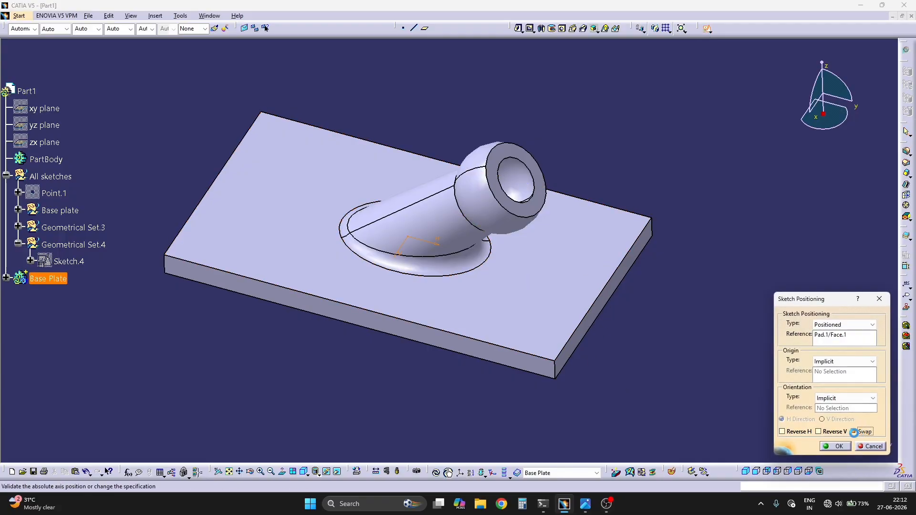
left_click(834, 448)
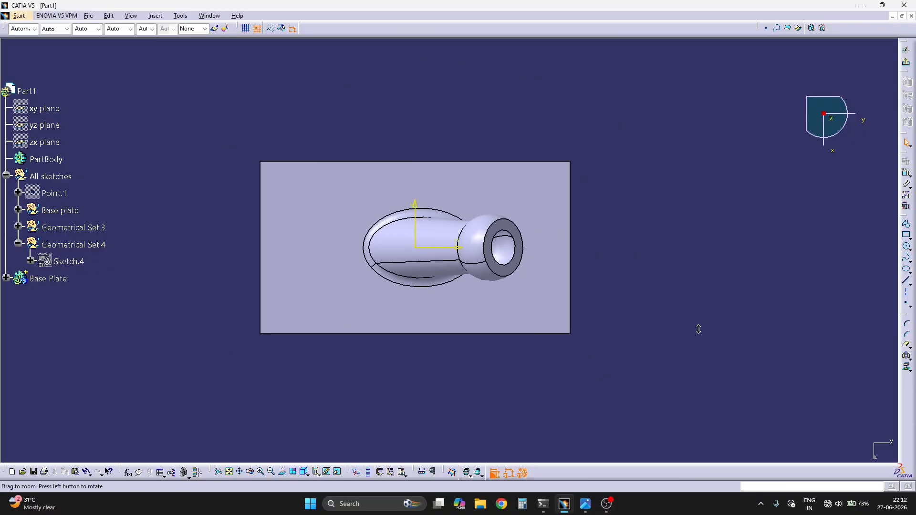
middle_click_drag(699, 329, 760, 320)
- Sketch four circles about 20 mm in diameter, one near each corner of the base plate
left_click(906, 246)
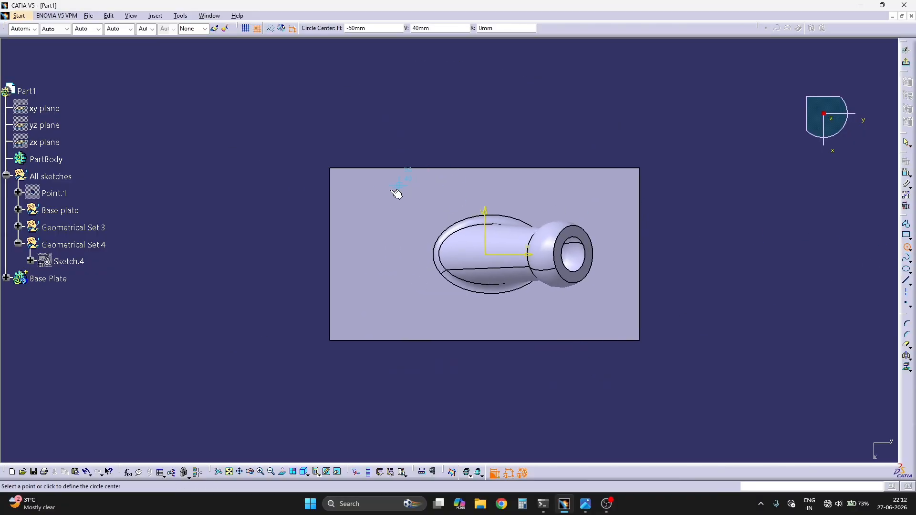
left_click(364, 202)
left_click(382, 202)
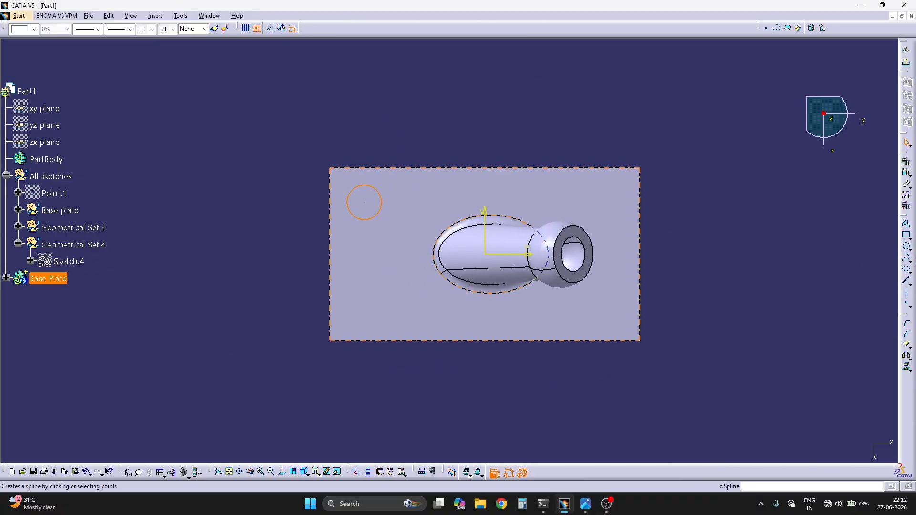
left_click(907, 247)
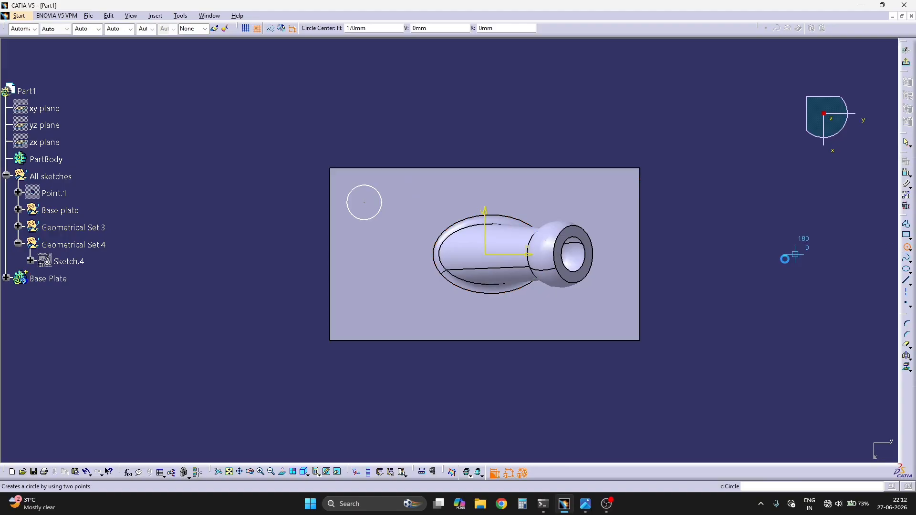
left_click(606, 202)
left_click(623, 202)
left_click(606, 305)
left_click(606, 288)
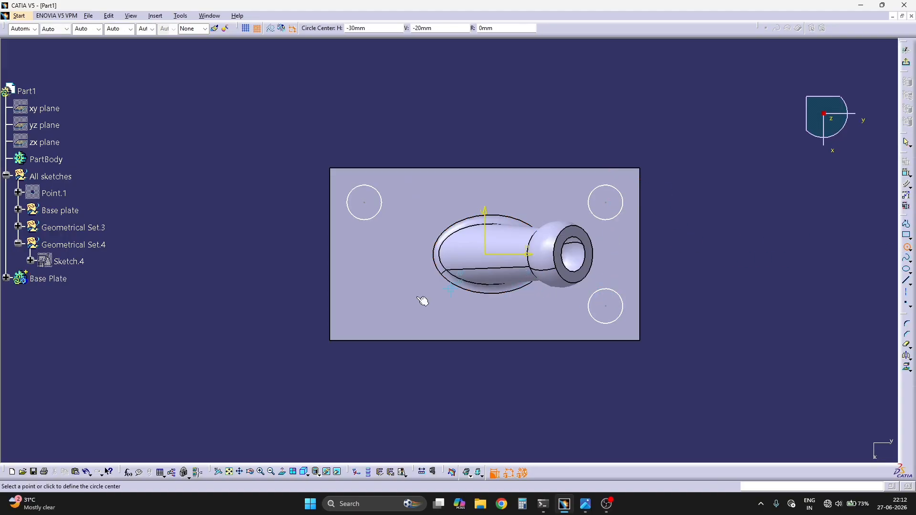
left_click(364, 306)
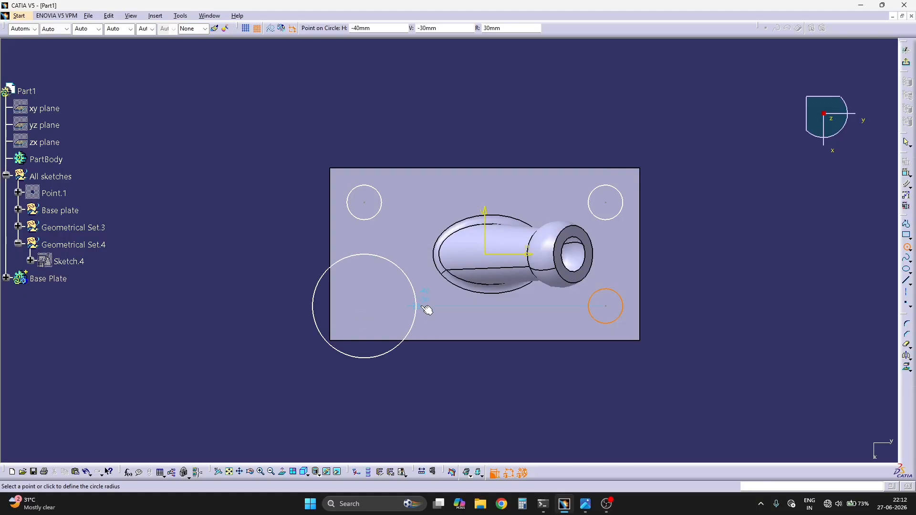
left_click(392, 311)
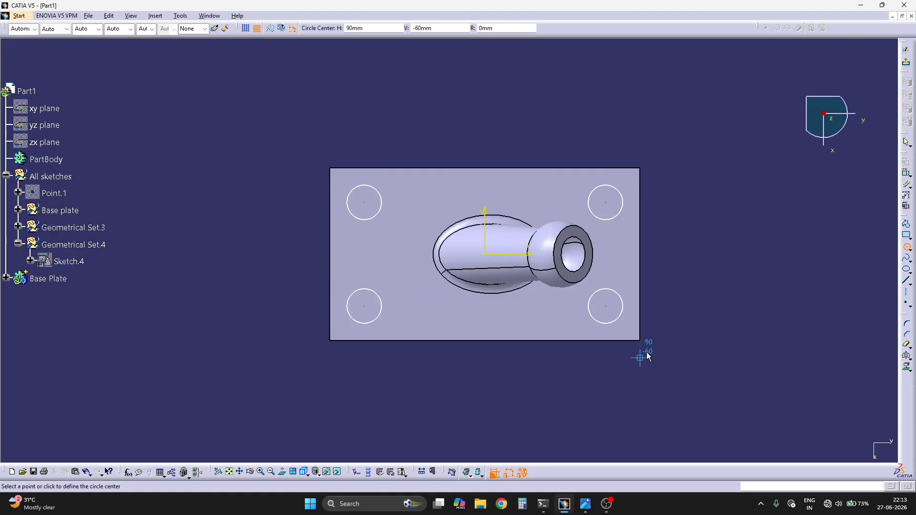
key("Escape")
- Check the corner hole size in the joystick drawing and set the upper-right circle's diameter to 7.9 mm
key("alt+Tab")
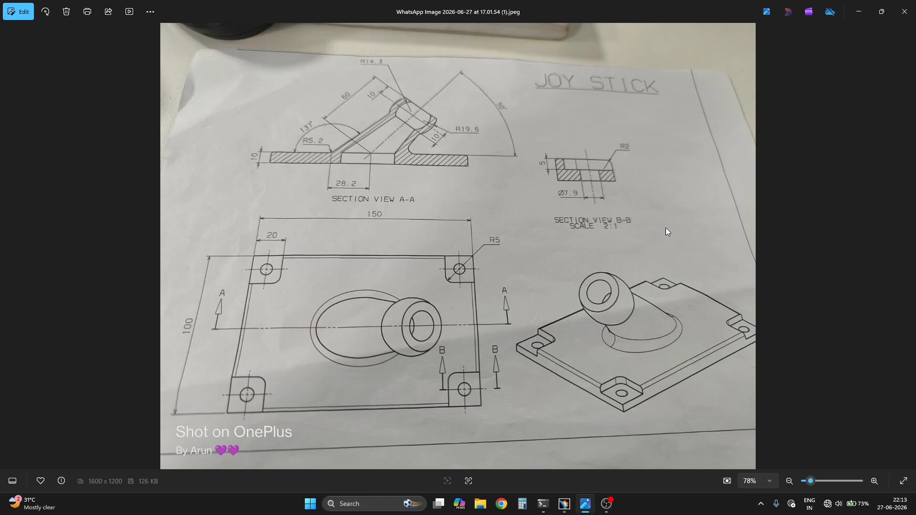
key("alt+Tab")
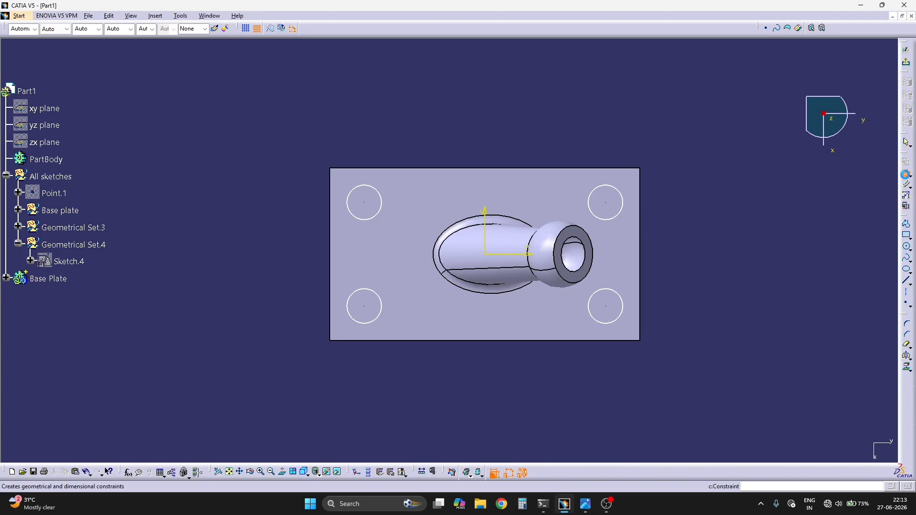
left_click(621, 191)
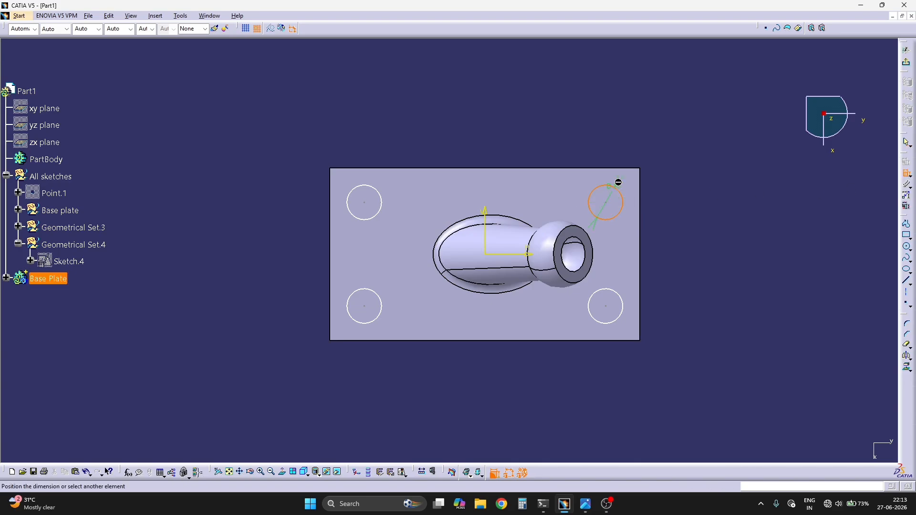
double_click(693, 153)
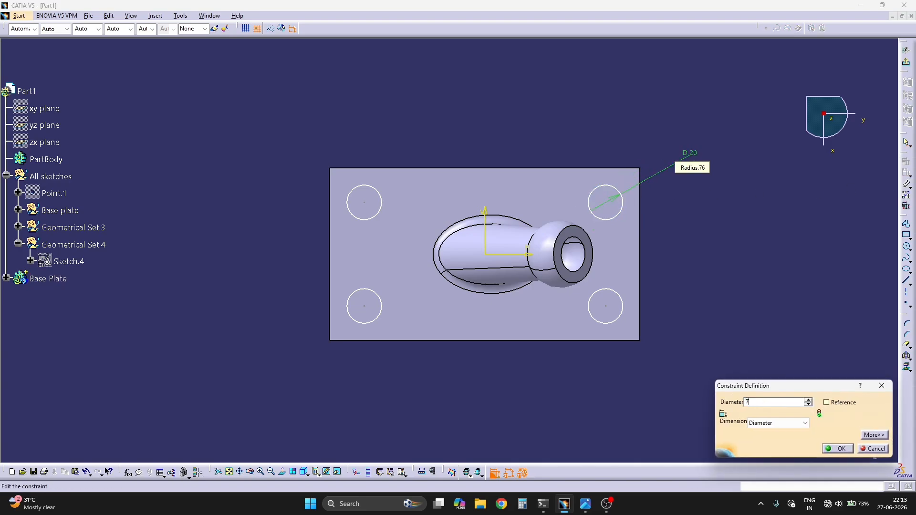
key("Return")
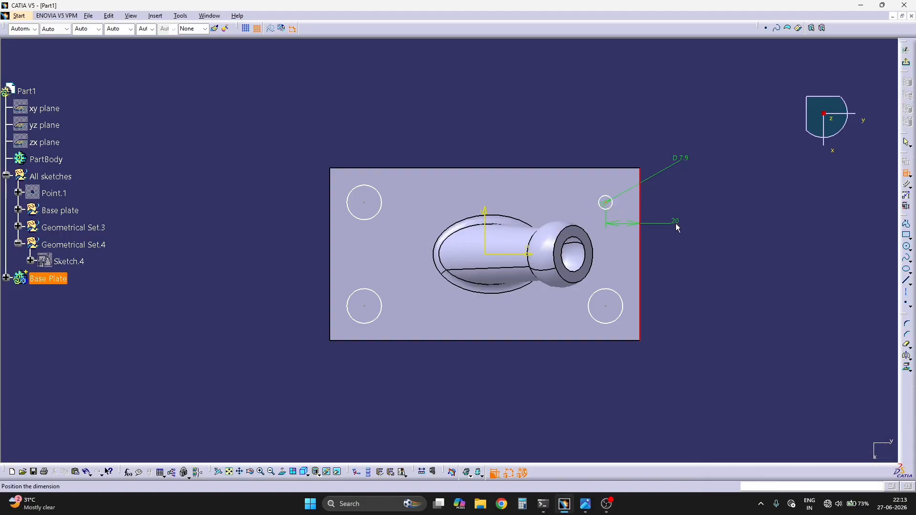
- Check the corner spacing in the drawing and position the 7.9 mm circle's centre 10 mm from both adjacent plate edges
key("alt+Tab")
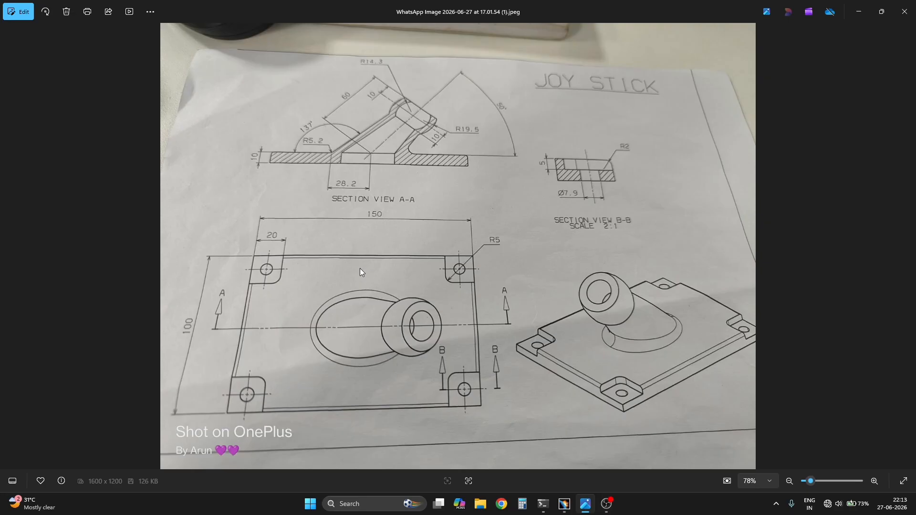
key("alt+Tab")
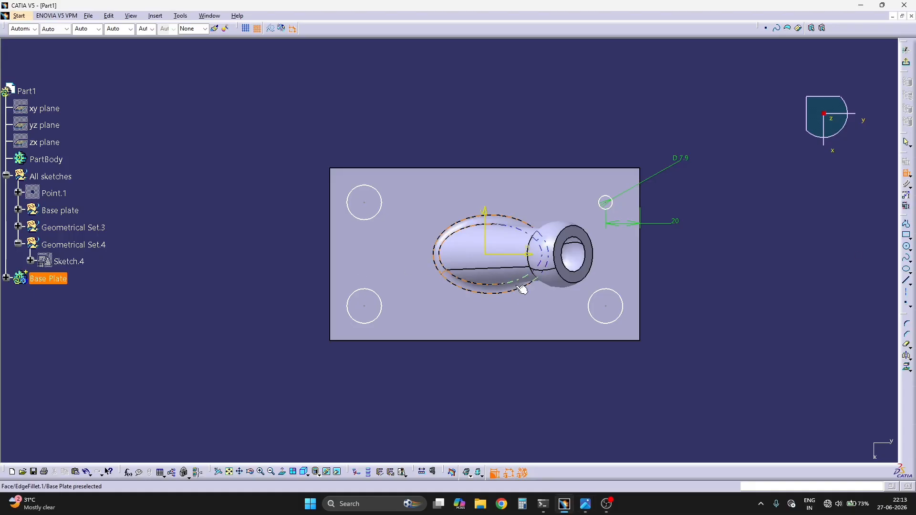
double_click(679, 228)
type("10")
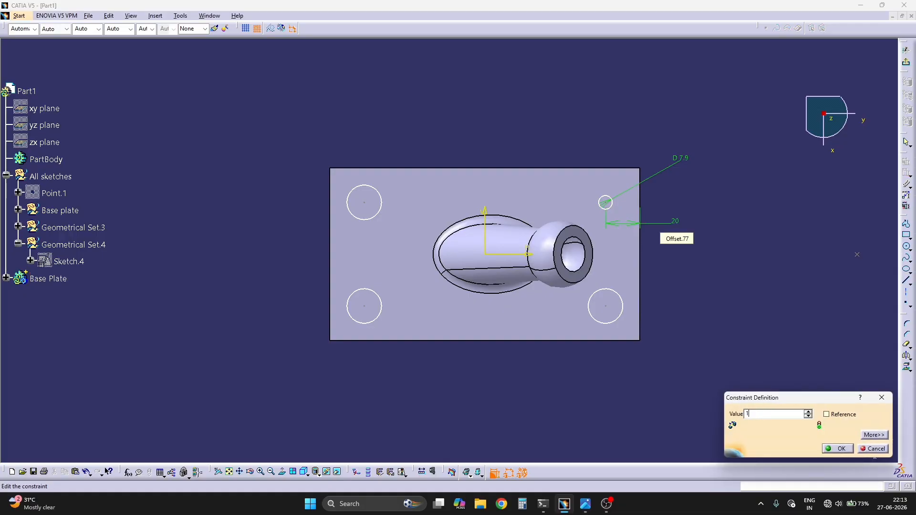
key("Return")
left_click(641, 206)
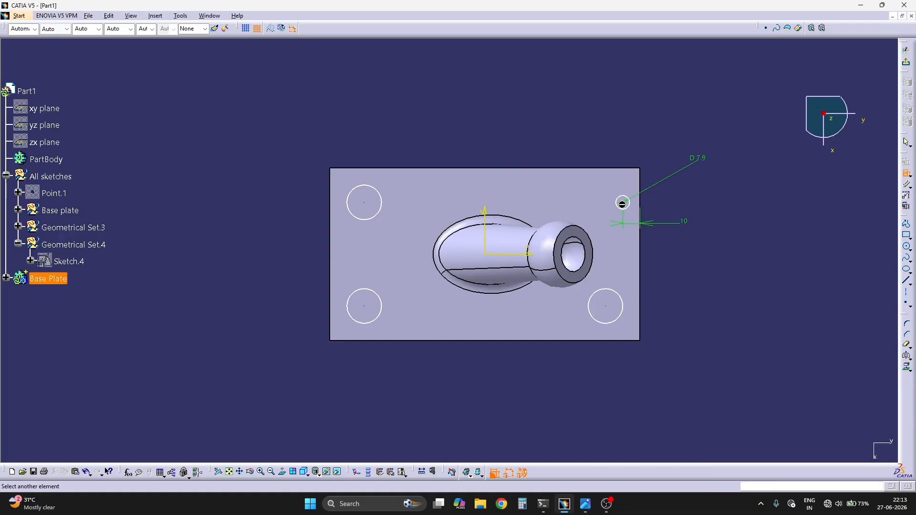
left_click(609, 169)
left_click(595, 149)
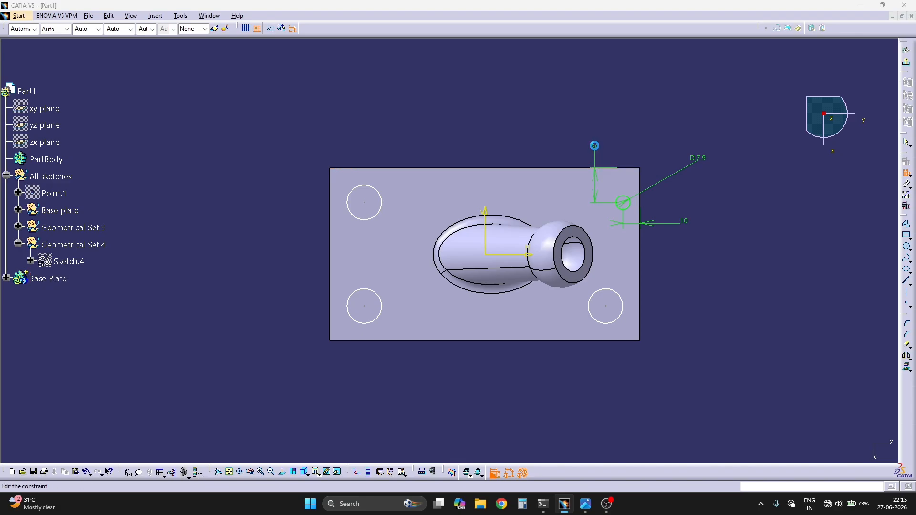
double_click(596, 149)
type("10")
key("Return")
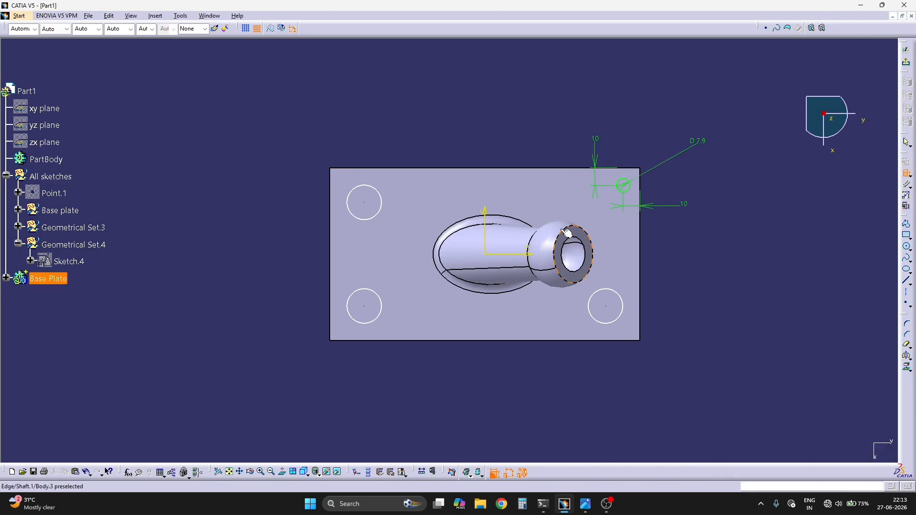
- Dimension the upper-left circle's centre from the plate's upper long edge and link it by formula to the matching 10 mm offset of the 7.9 mm circle
left_click(364, 202)
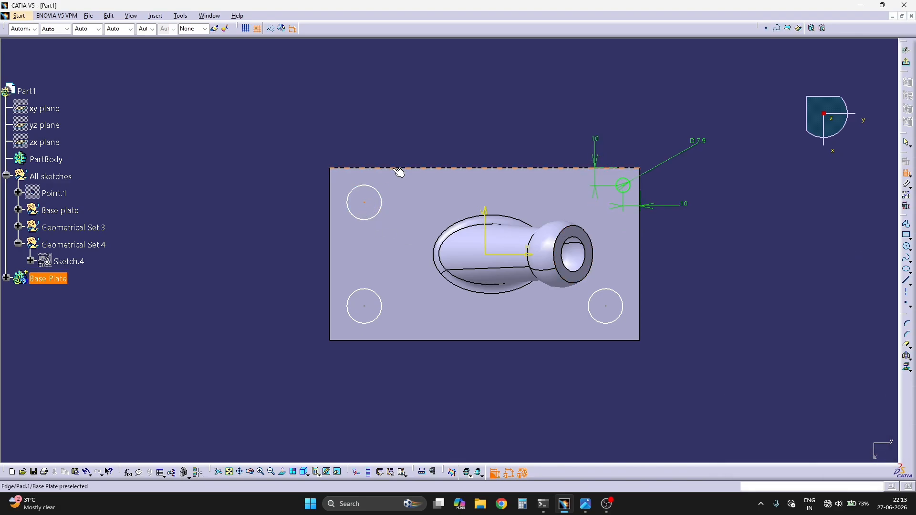
left_click(394, 168)
left_click(299, 128)
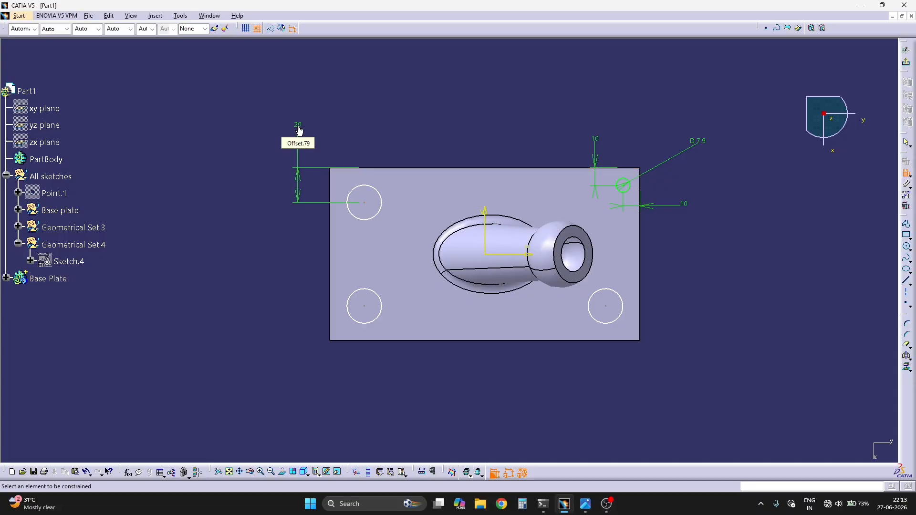
double_click(300, 130)
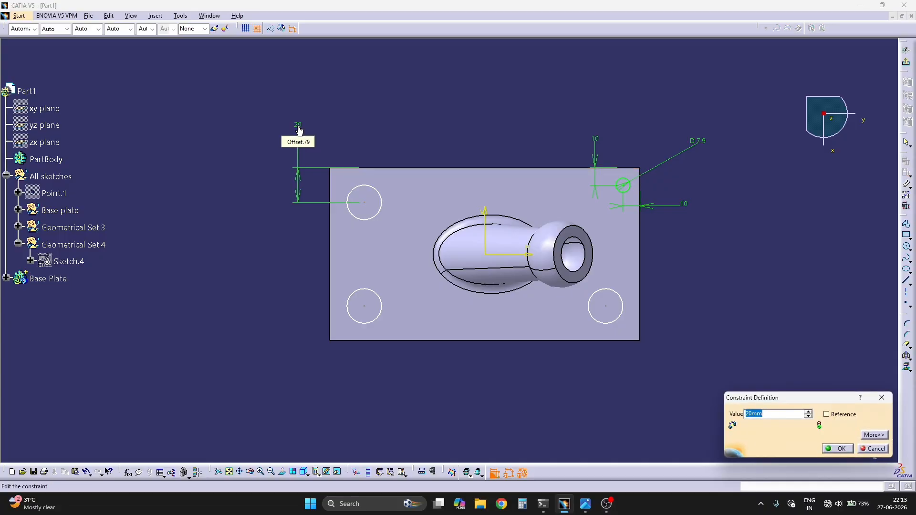
type("=")
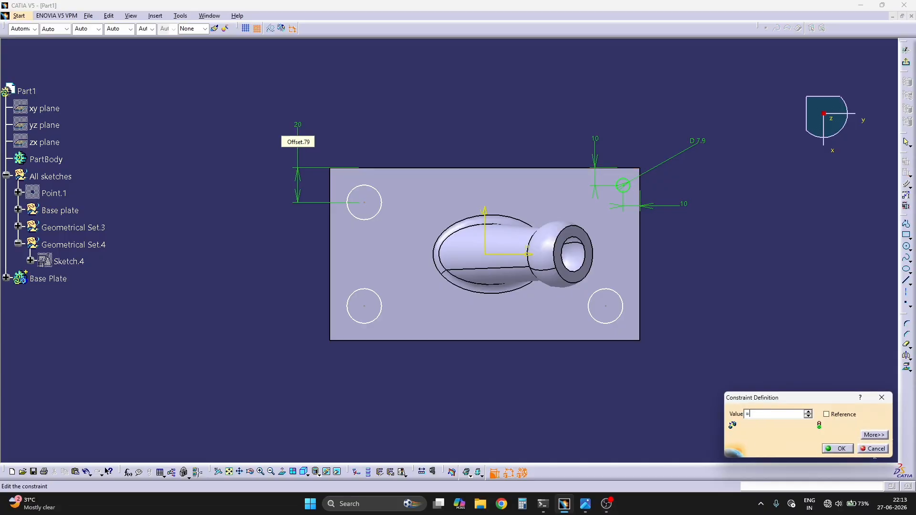
left_click(597, 144)
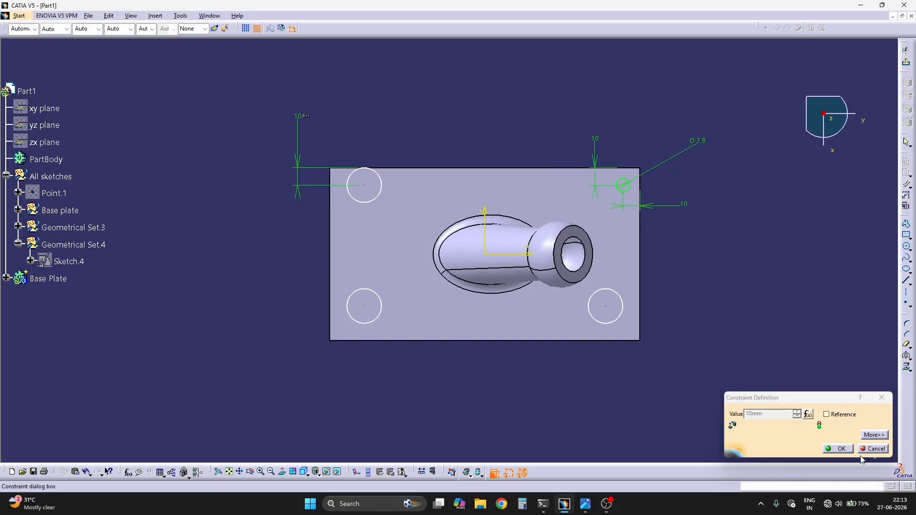
left_click(841, 450)
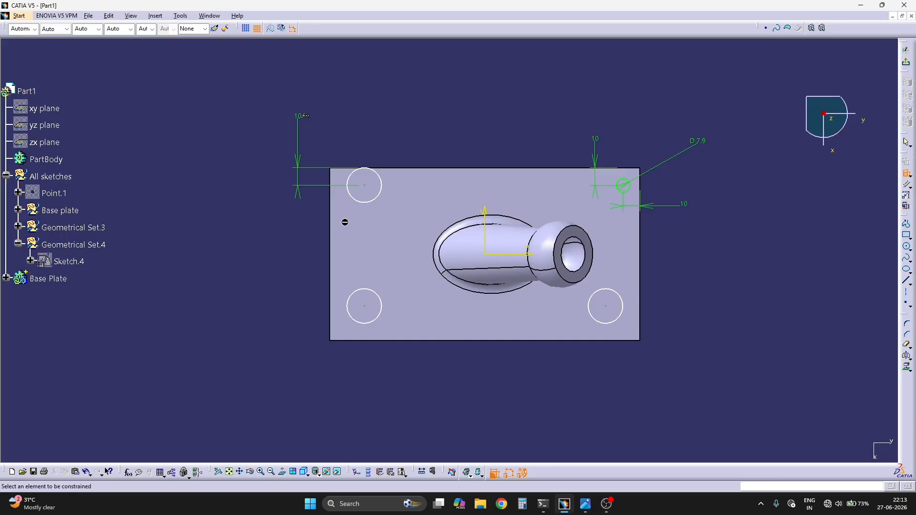
- Dimension the upper-left circle's centre from the plate's left short edge and link it by formula to the 7.9 mm circle's 10 mm offset
left_click(331, 242)
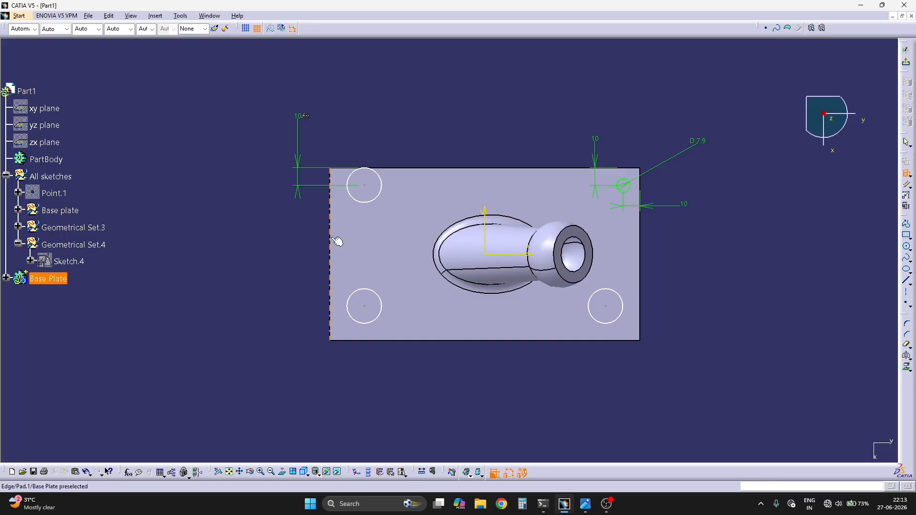
left_click(370, 189)
left_click(357, 128)
double_click(355, 125)
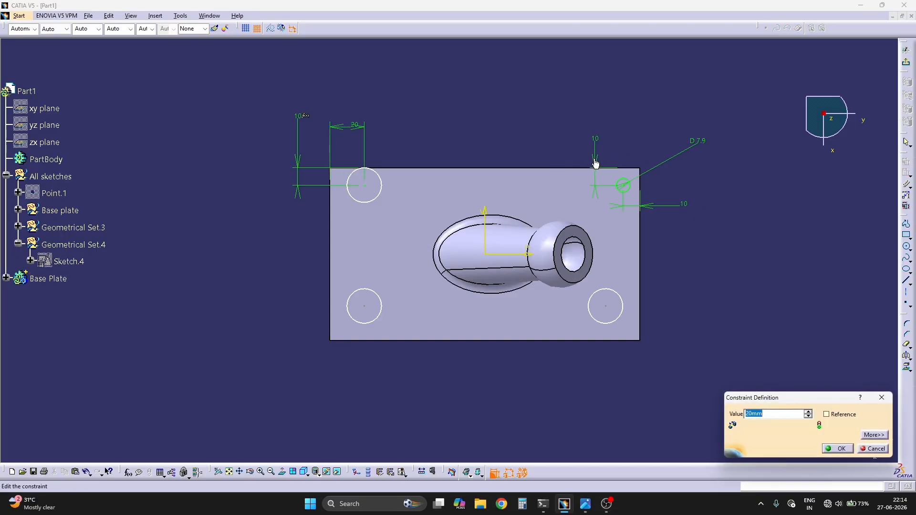
left_click(595, 164)
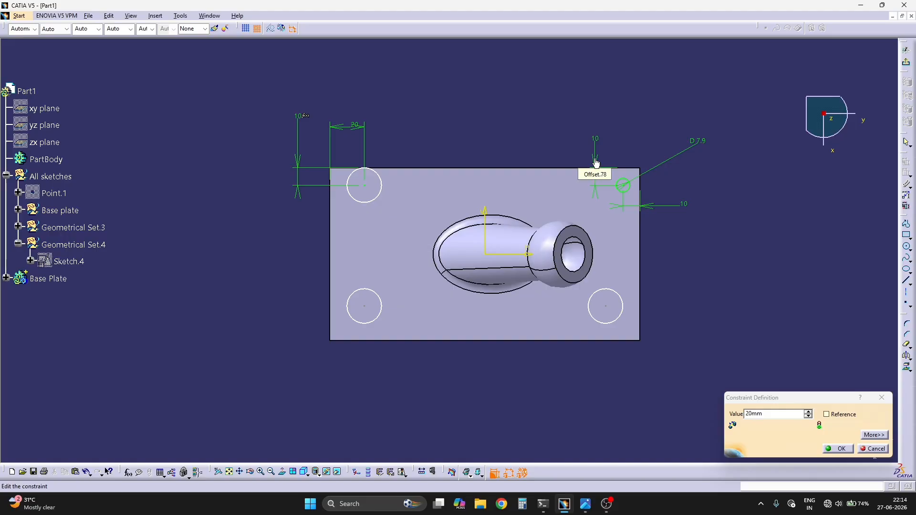
left_click(774, 413)
key("ctrl+a")
type("=")
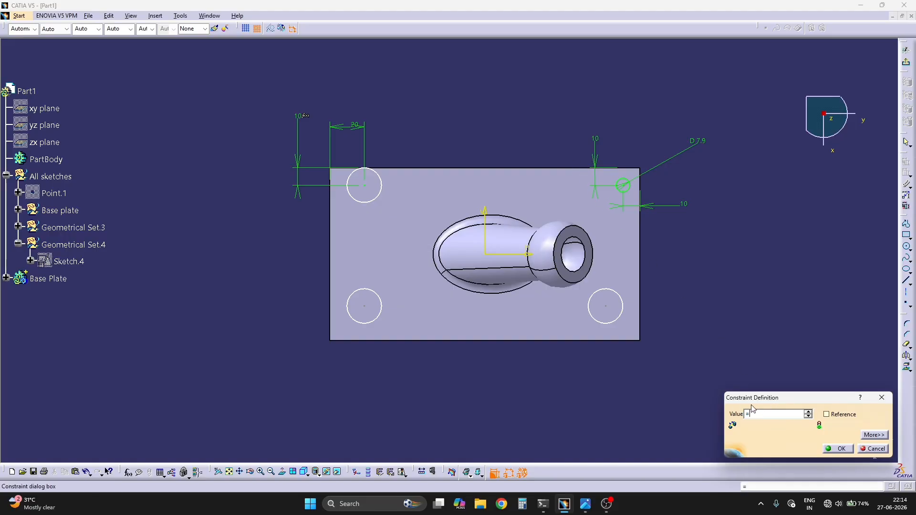
left_click(596, 152)
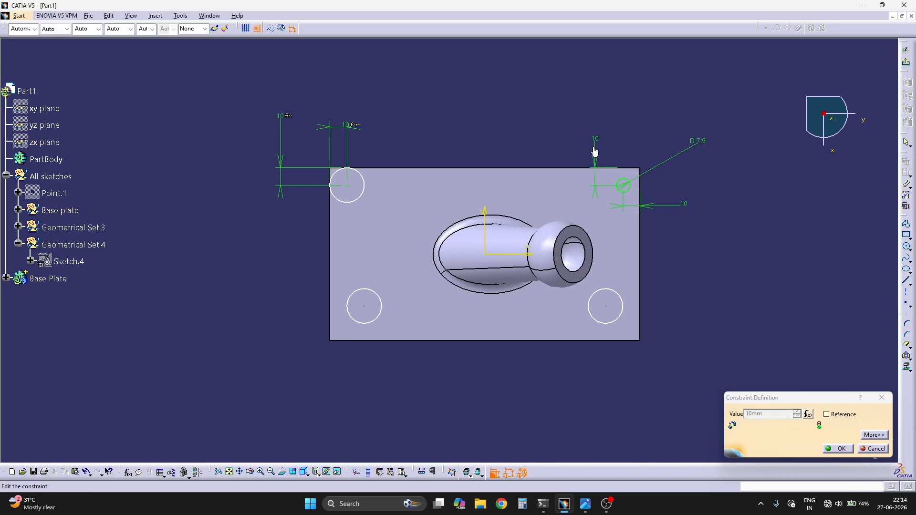
left_click(840, 450)
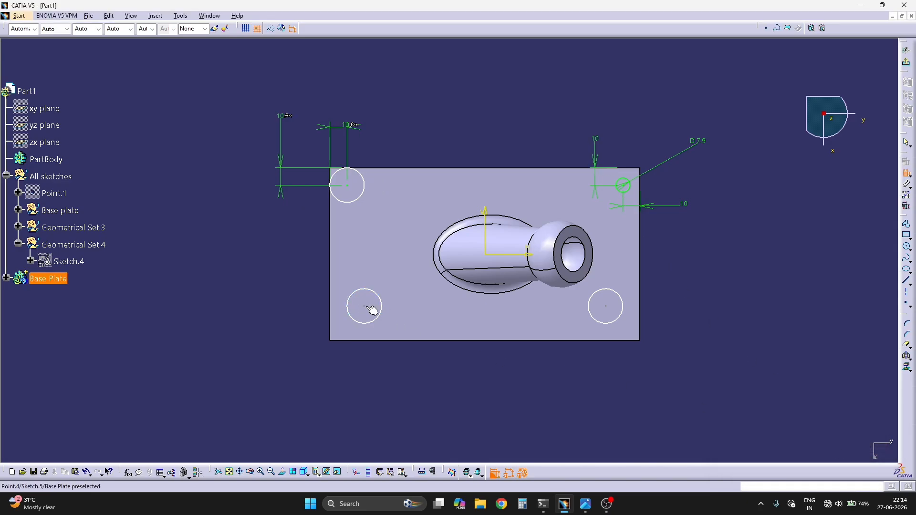
- Dimension the lower-left circle's centre from the plate's left short edge and link it by formula to the 7.9 mm circle's 10 mm offset
left_click(365, 306)
left_click(331, 290)
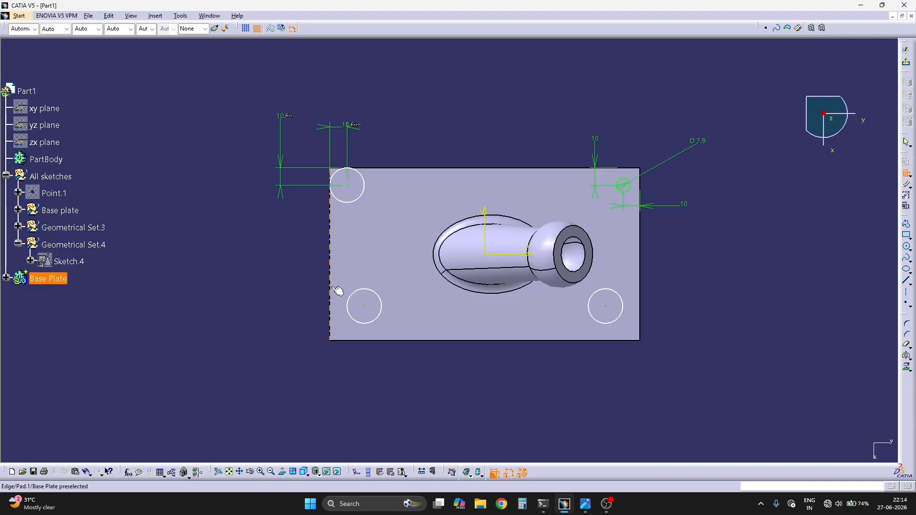
double_click(298, 357)
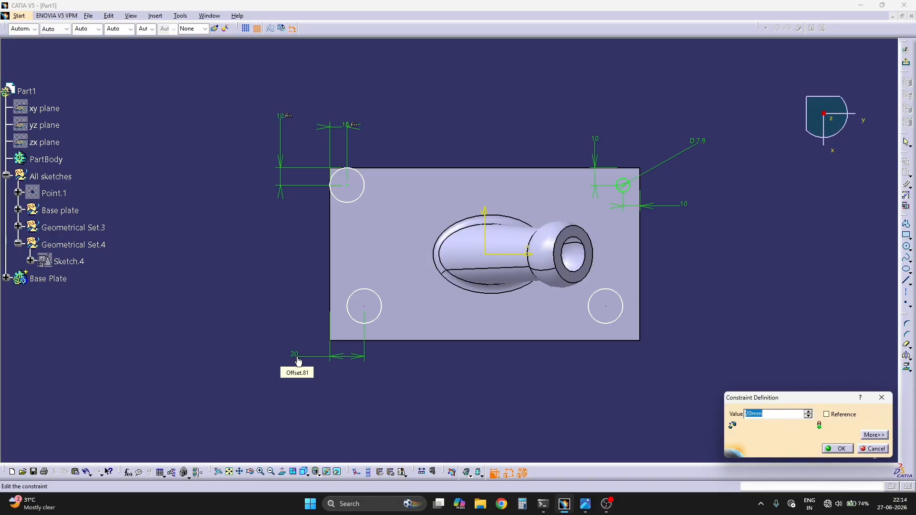
type("=")
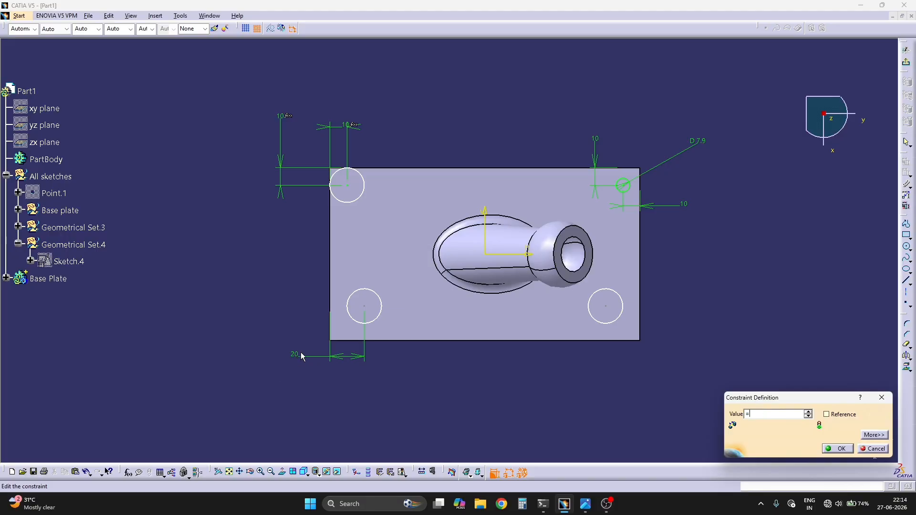
left_click(597, 144)
key("Return")
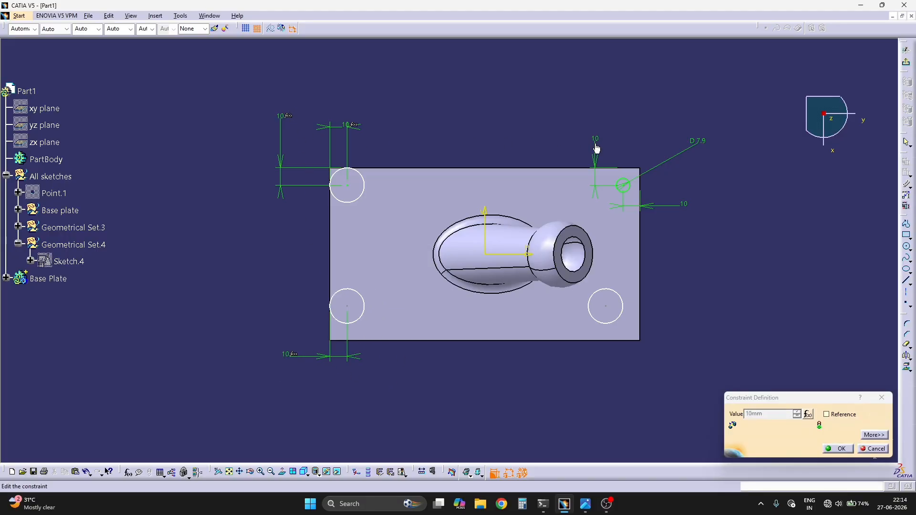
left_click(838, 449)
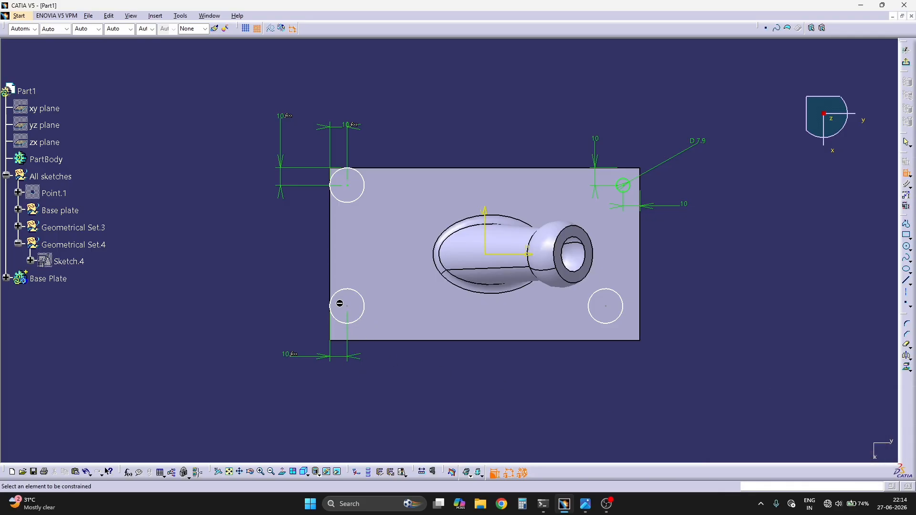
- Dimension the lower-left circle's centre from the plate's lower long edge and link it by formula to the 10 mm reference offset
left_click(380, 341)
left_click(394, 388)
double_click(392, 382)
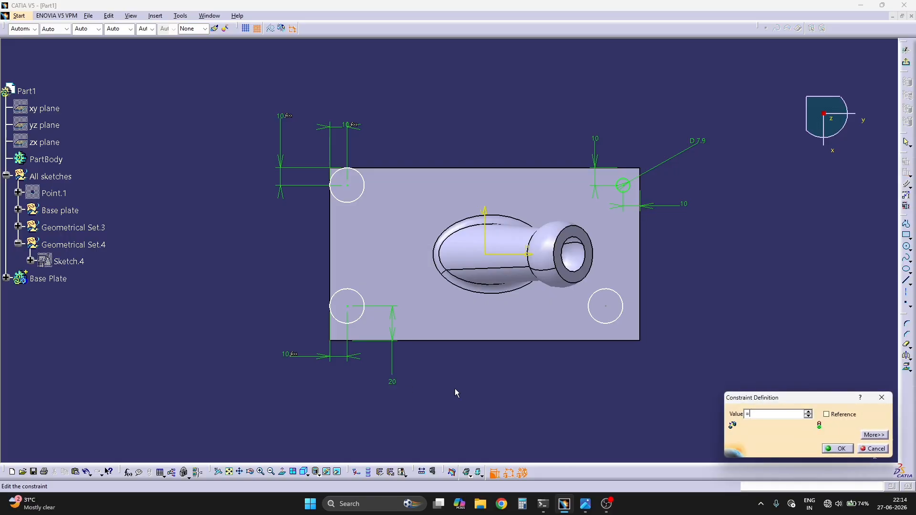
type("10")
key("Return")
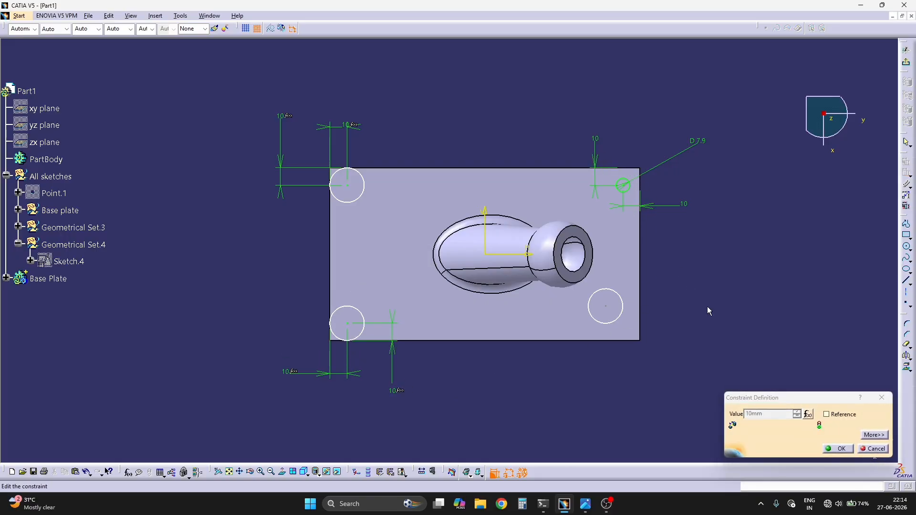
left_click(837, 448)
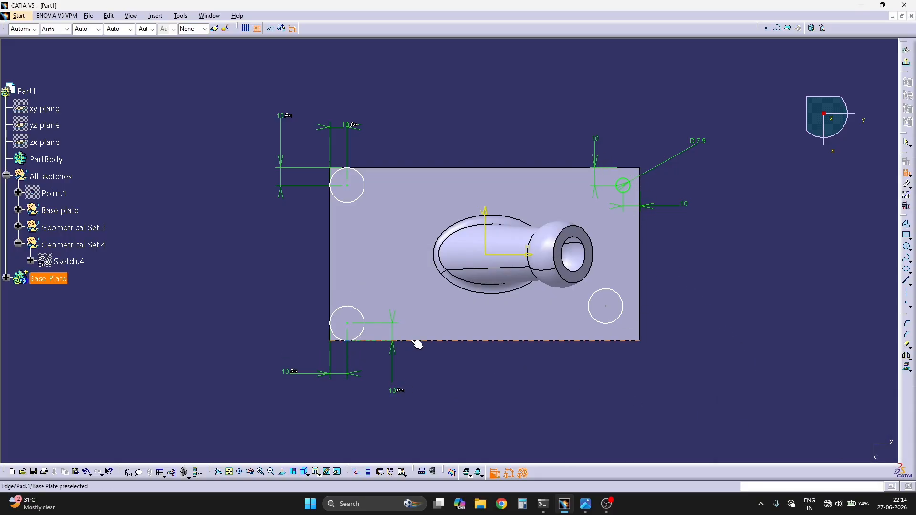
- Dimension the lower-right circle's centre from the plate's lower long edge and link it by formula to the 10 mm reference offset
left_click(582, 341)
left_click(694, 374)
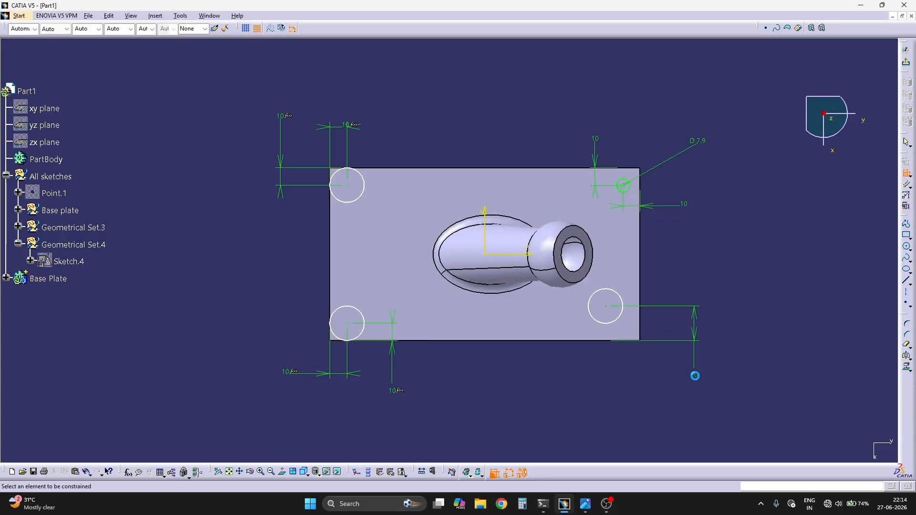
double_click(694, 375)
type("=")
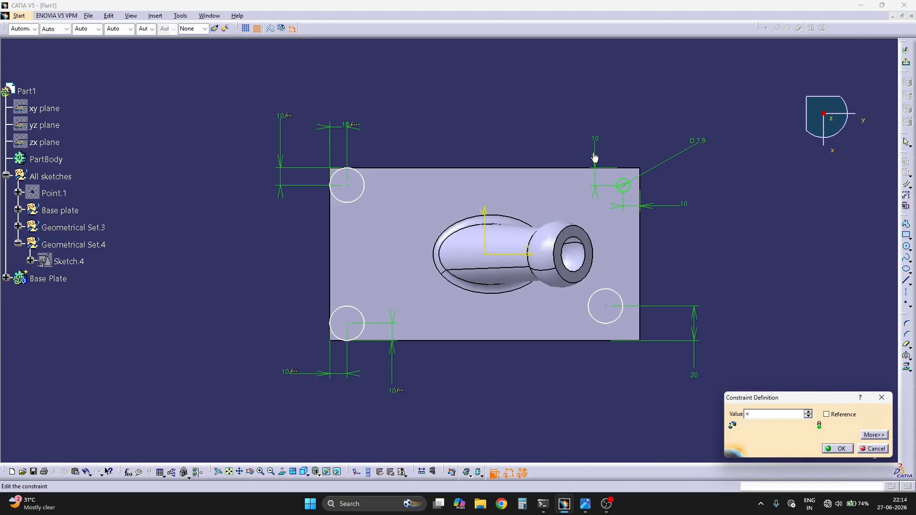
left_click(597, 142)
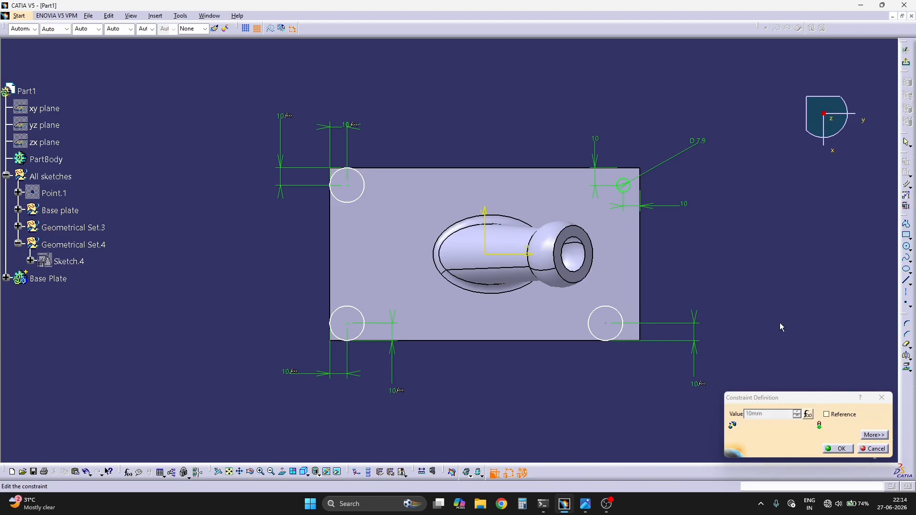
left_click(837, 450)
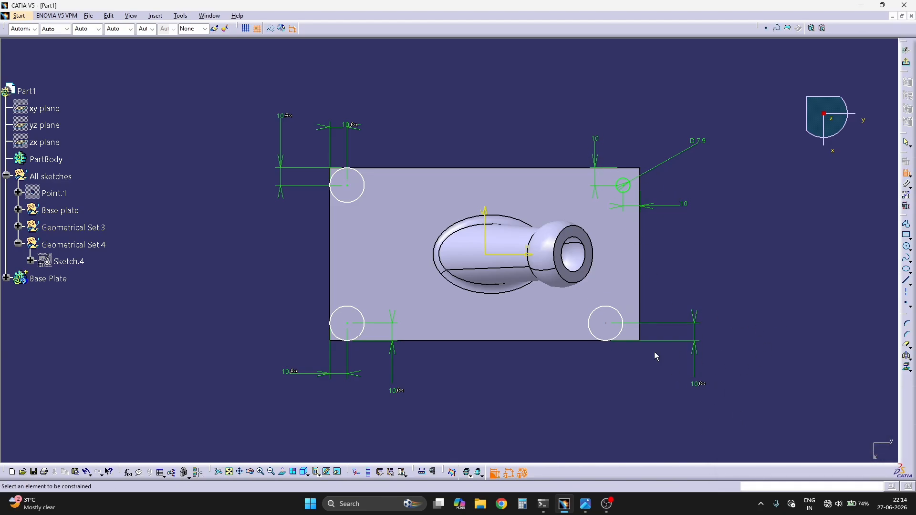
- Dimension the lower-right circle's centre from the plate's right short edge and link it by formula to the 10 mm reference offset
left_click(605, 324)
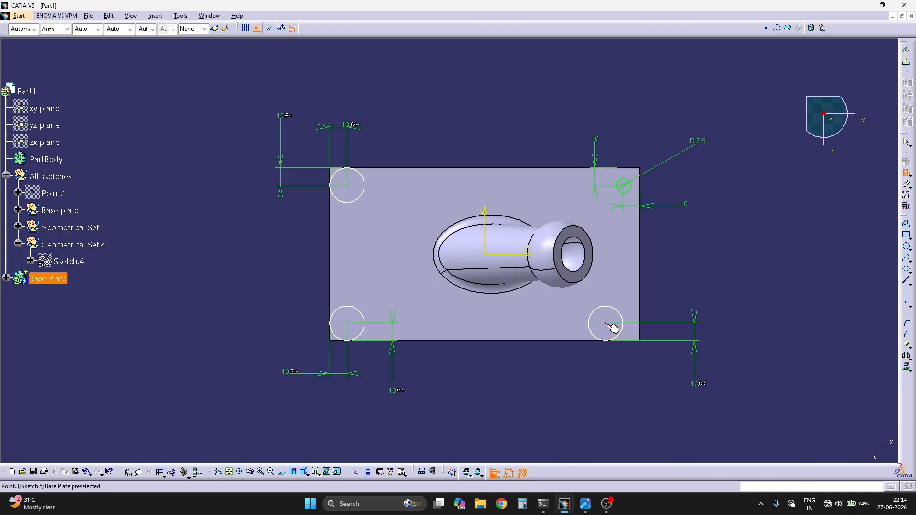
left_click(640, 297)
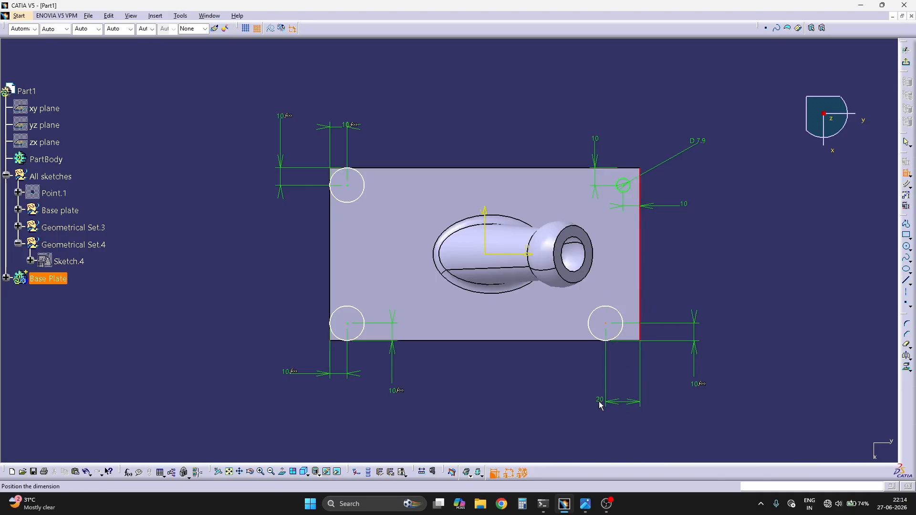
left_click(549, 396)
type("=")
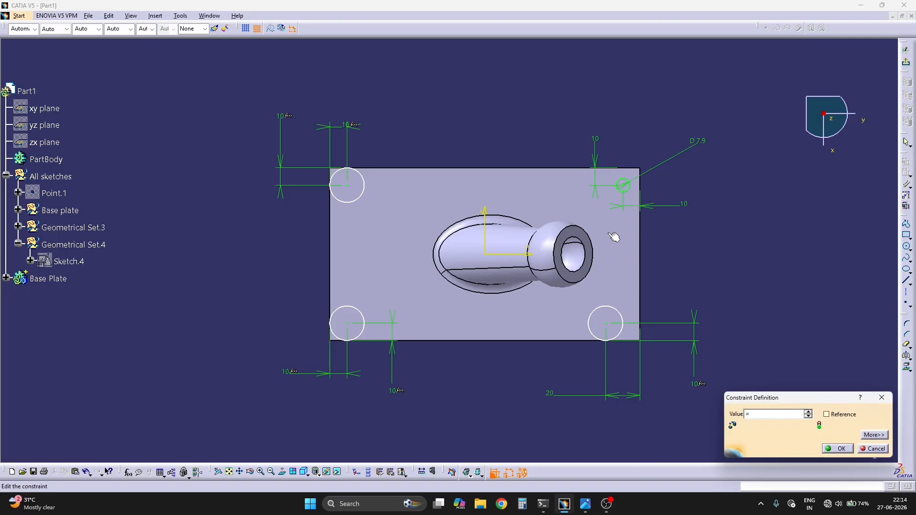
left_click(596, 156)
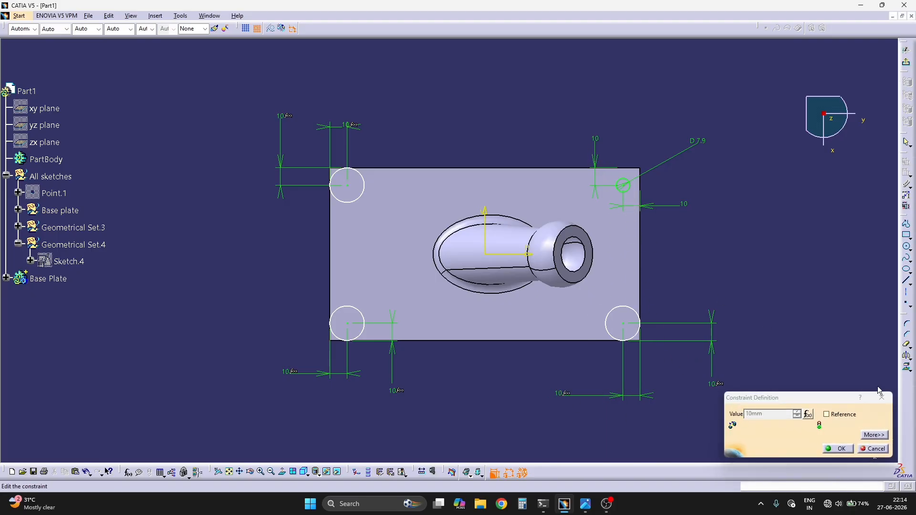
left_click(838, 449)
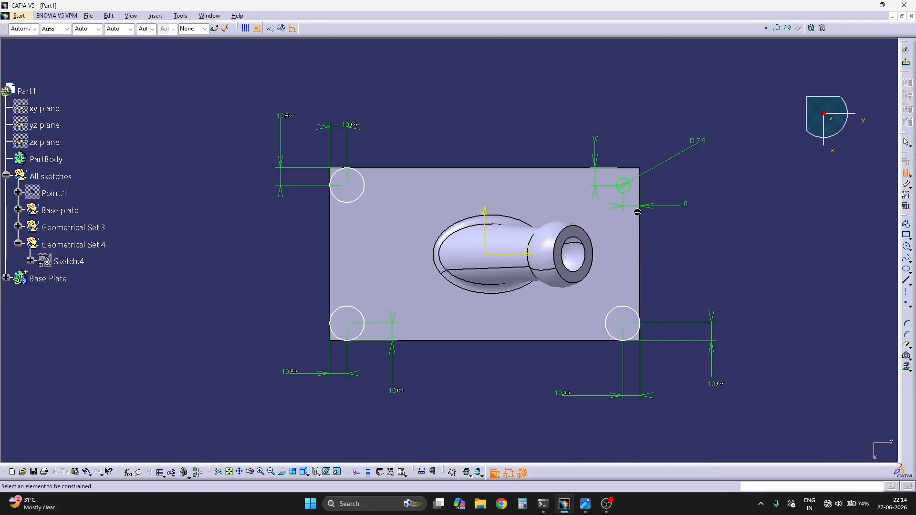
- Dimension the lower-right circle's diameter and try to link it by formula to the upper-right circle's 7.9 mm diameter
left_click(631, 308)
double_click(708, 285)
type("=")
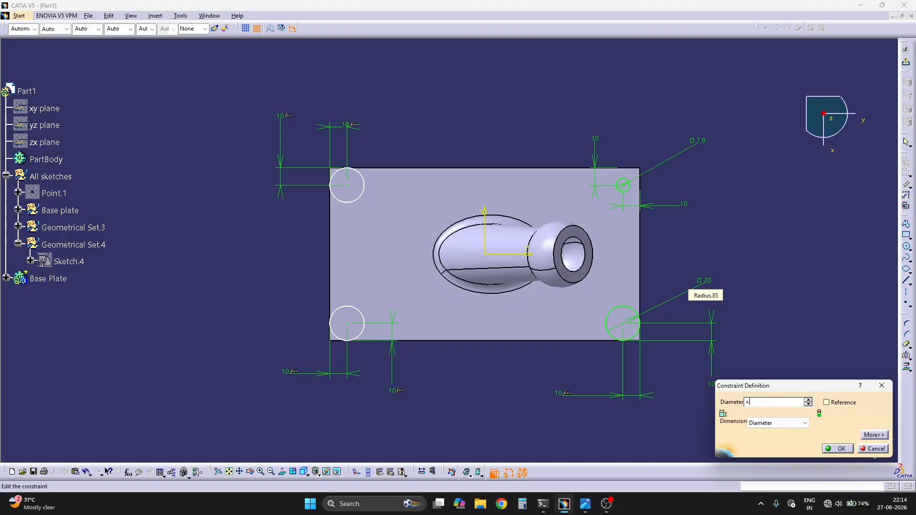
left_click(696, 140)
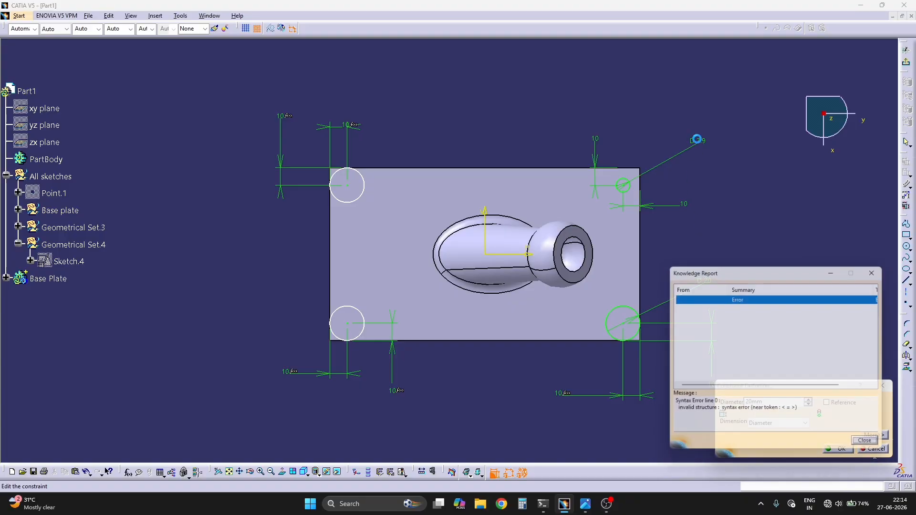
left_click(870, 447)
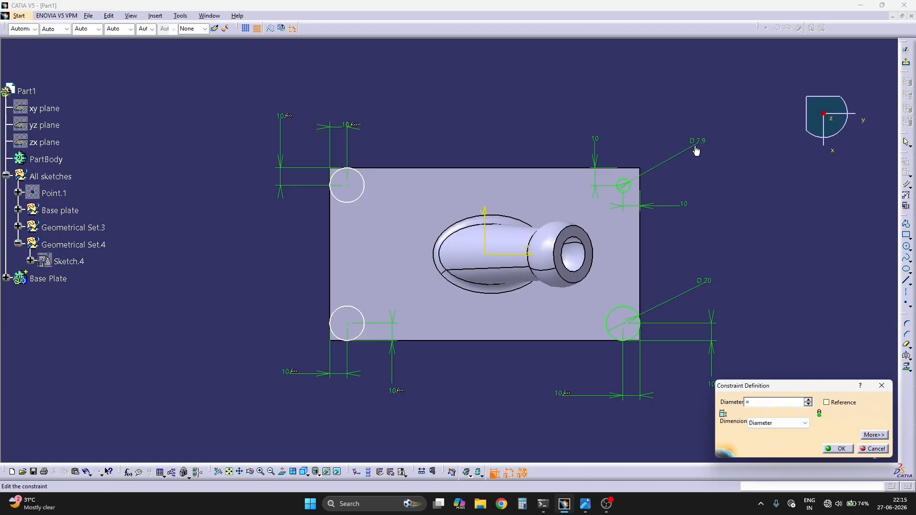
type("=")
key("Return")
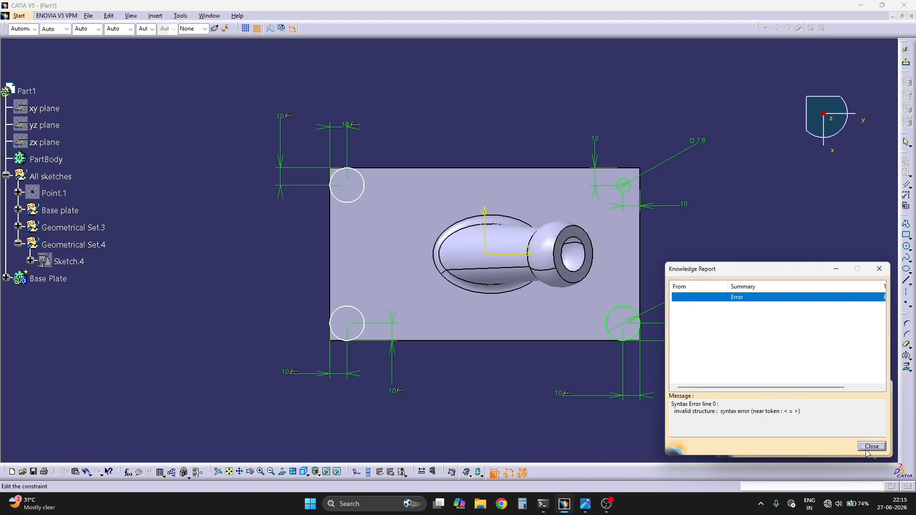
left_click(867, 447)
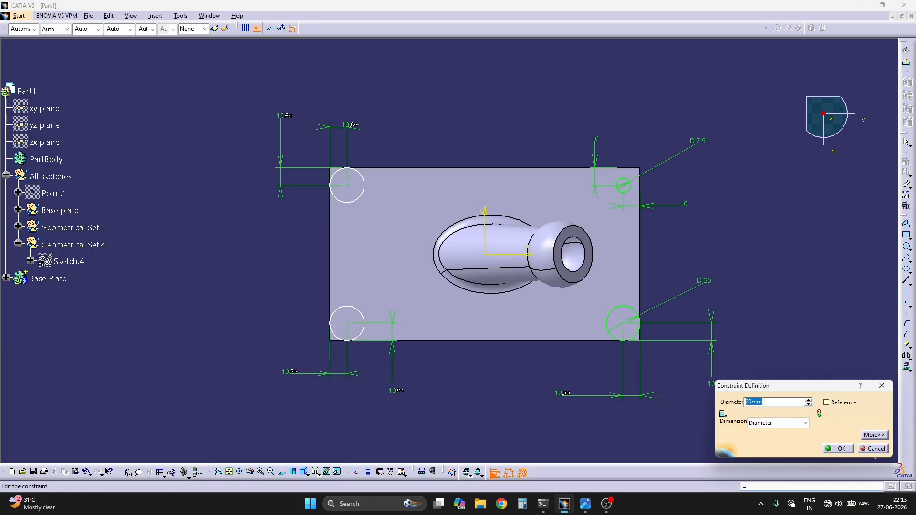
left_click(838, 448)
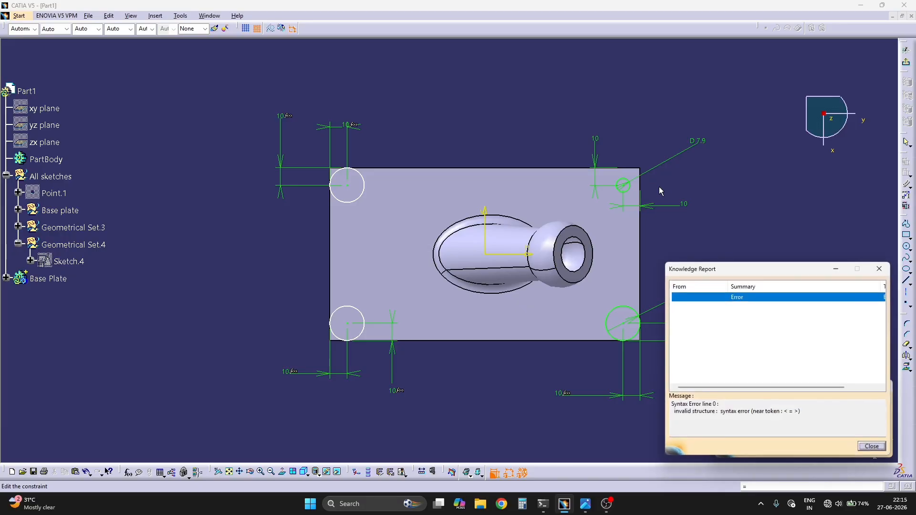
left_click(866, 447)
left_click(847, 448)
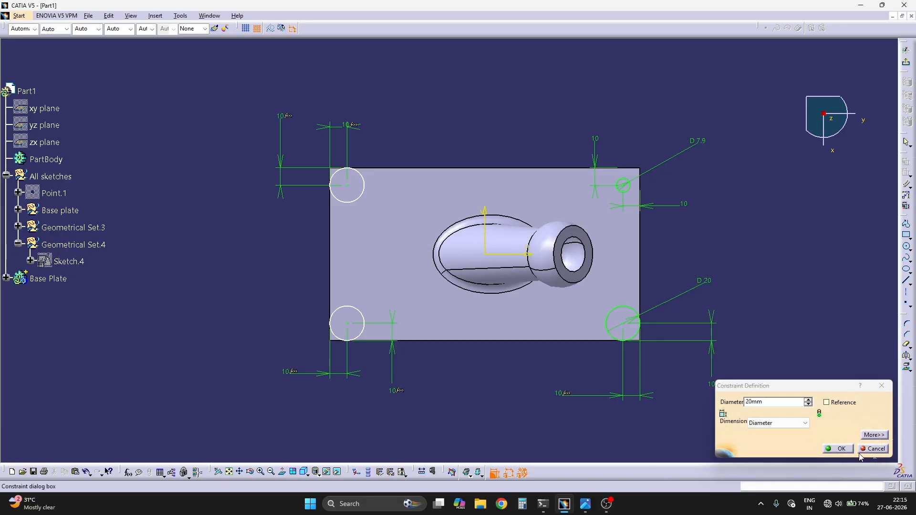
- Set the lower-right circle's diameter to 7.9 mm and dimension the lower-left circle with the same 7.9 mm diameter
double_click(701, 284)
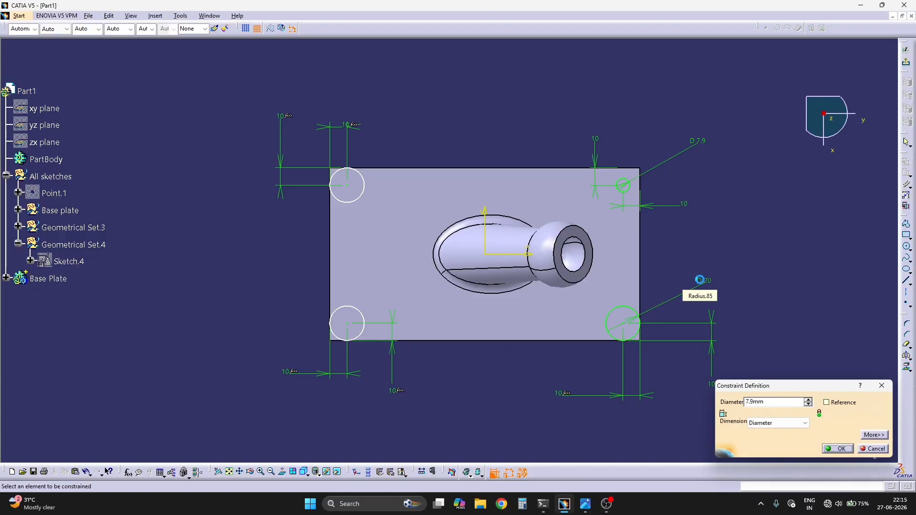
key("Return")
left_click(357, 310)
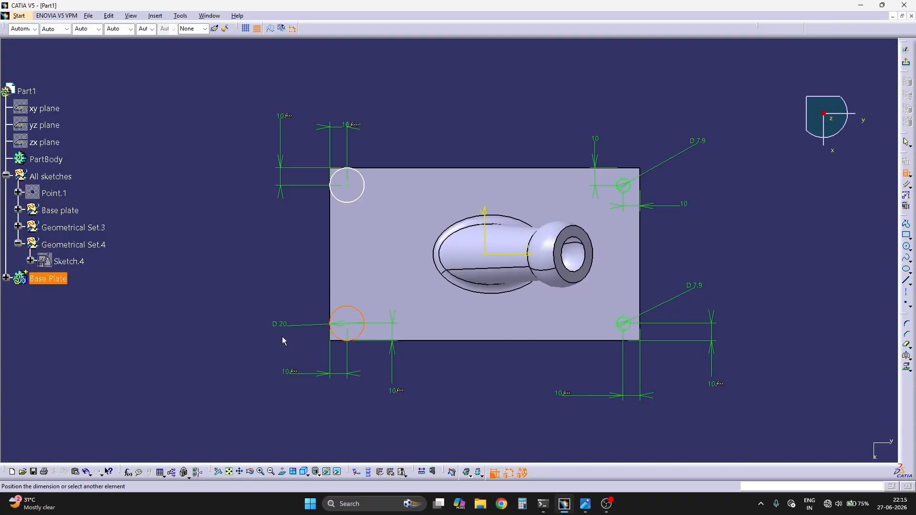
left_click(242, 328)
double_click(242, 327)
type("7")
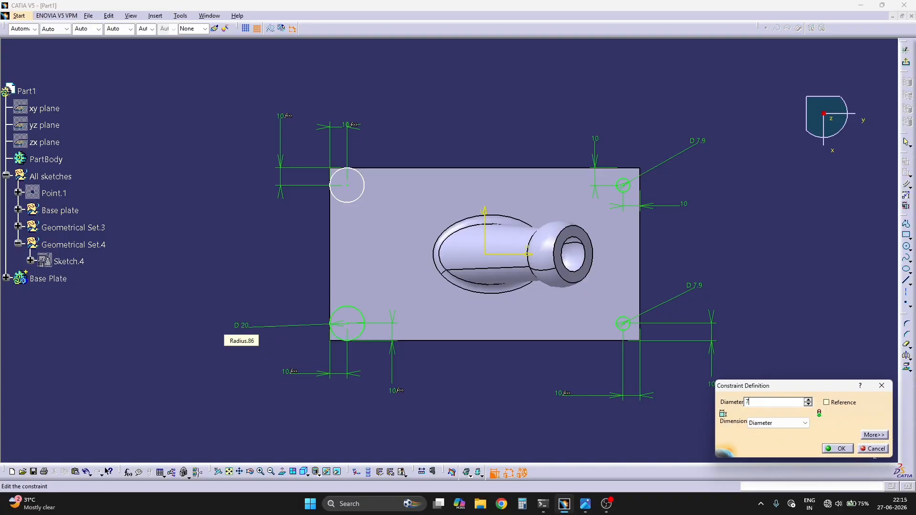
type(".9")
key("Return")
- Dimension the upper-left circle's diameter and set it to 7.9 mm
left_click(349, 203)
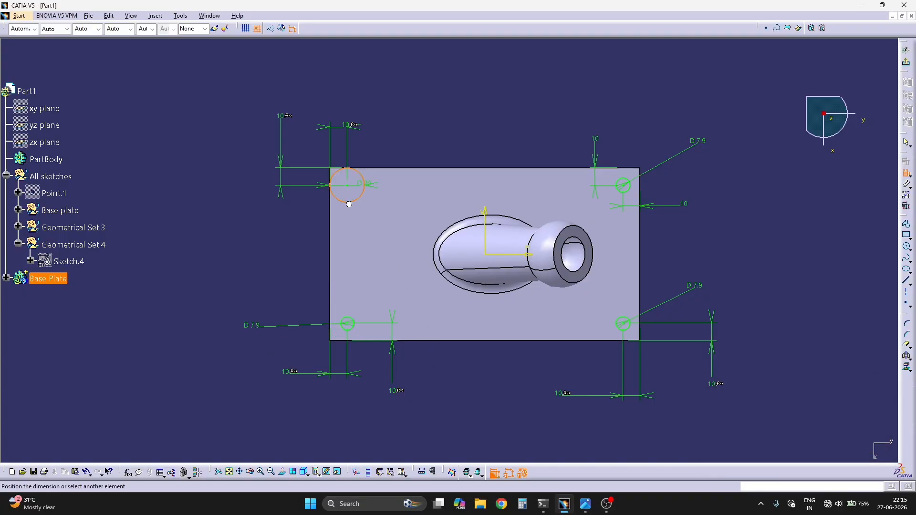
left_click(246, 271)
double_click(245, 265)
type("7")
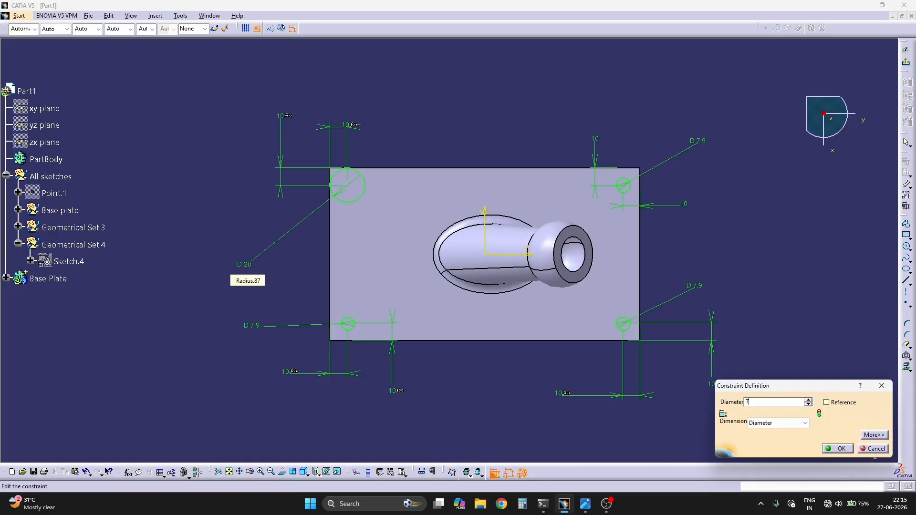
type(".9")
key("Return")
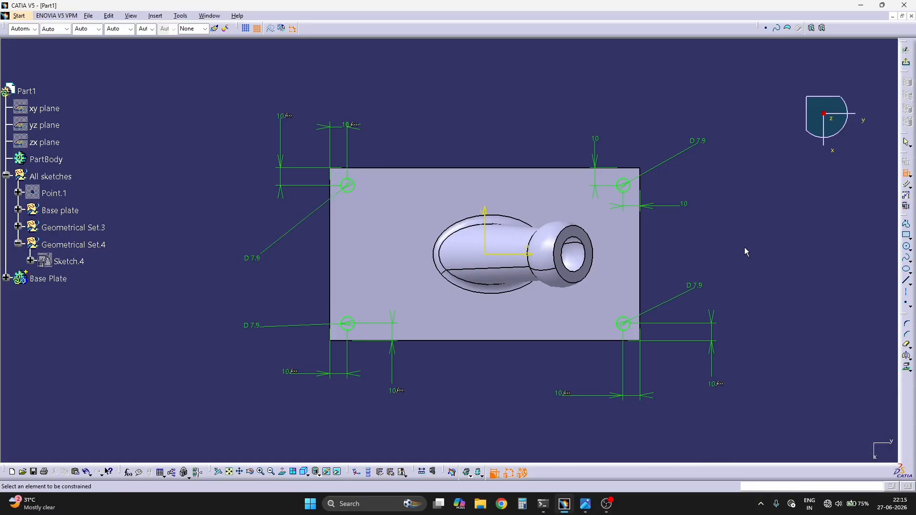
- Exit the hole sketch and cut its four circles through the base plate with an Up to next pocket
left_click(904, 64)
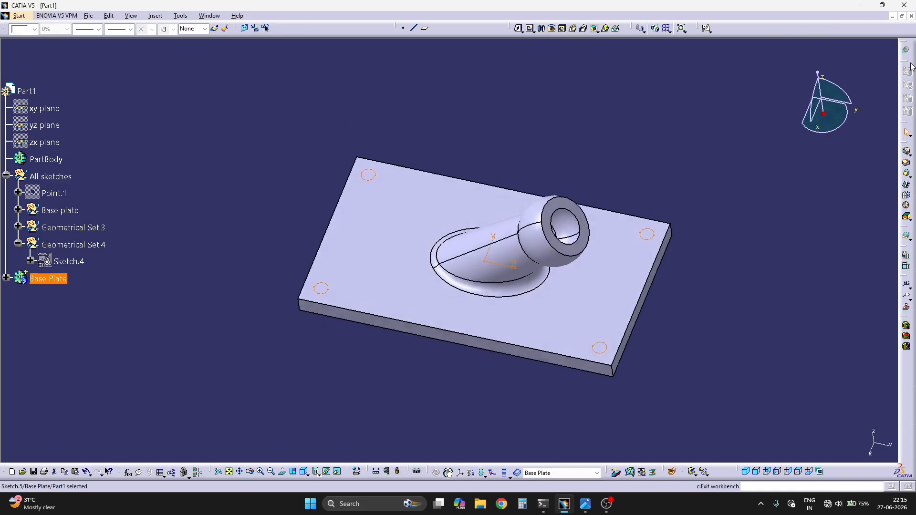
left_click(530, 28)
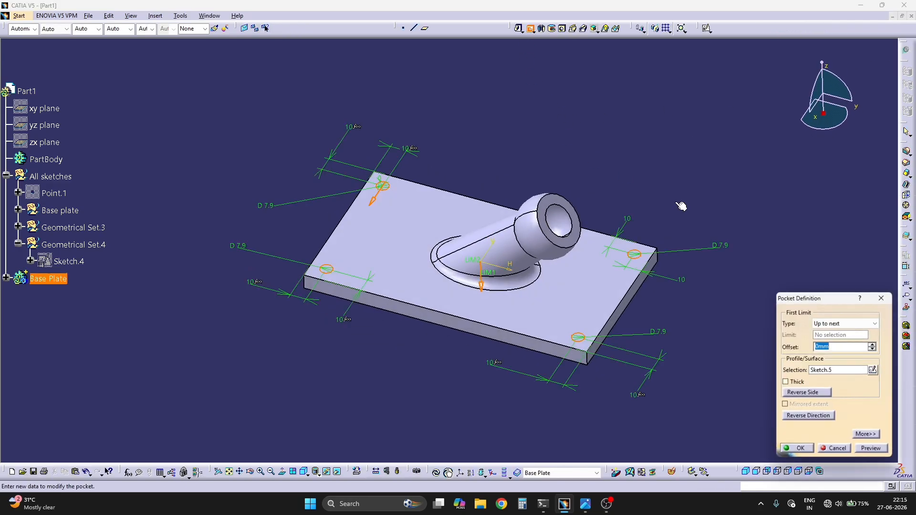
left_click(800, 449)
middle_click_drag(654, 260, 609, 266)
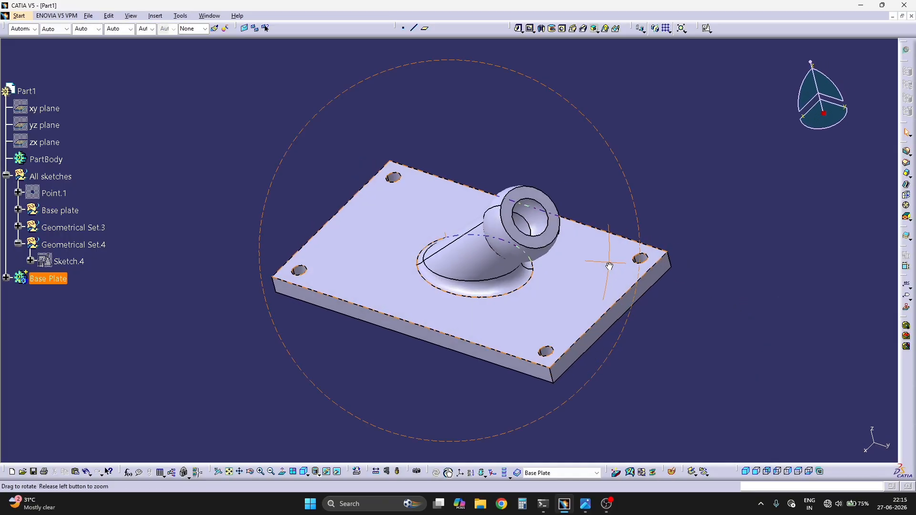
- Check the joystick reference drawing for the plate's corner details, then return to the part and inspect it against them
key("alt+Tab")
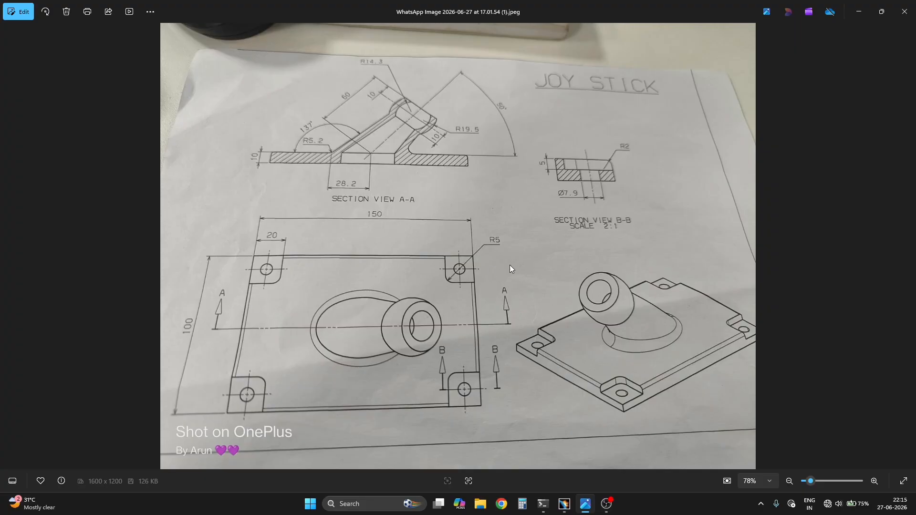
key("alt+Tab")
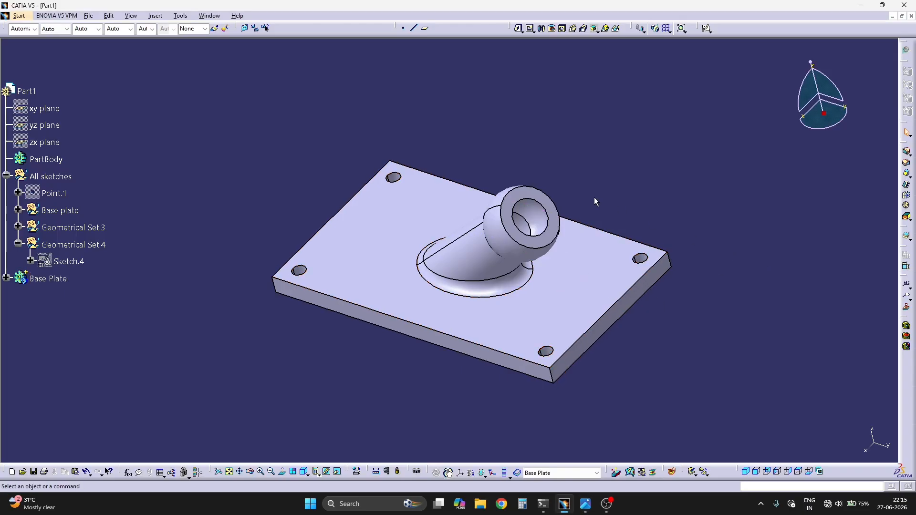
middle_click_drag(551, 247, 530, 228)
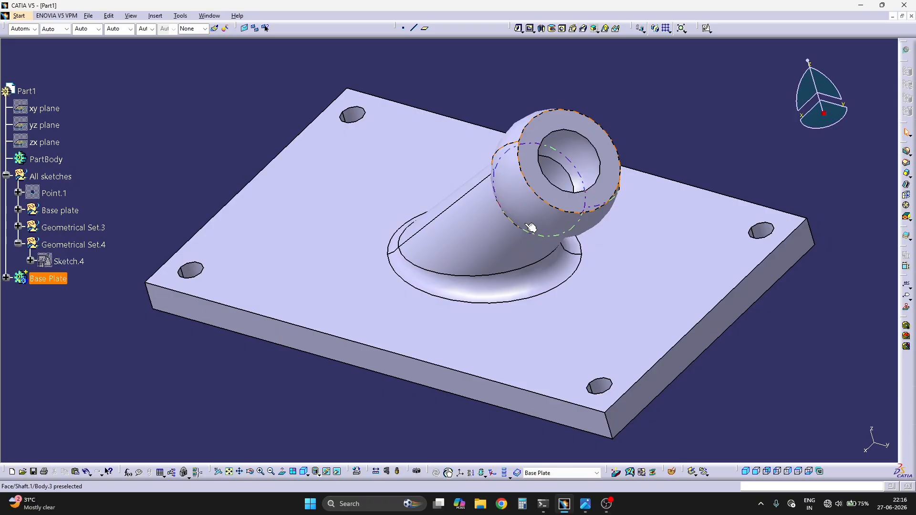
middle_click_drag(530, 228, 620, 191)
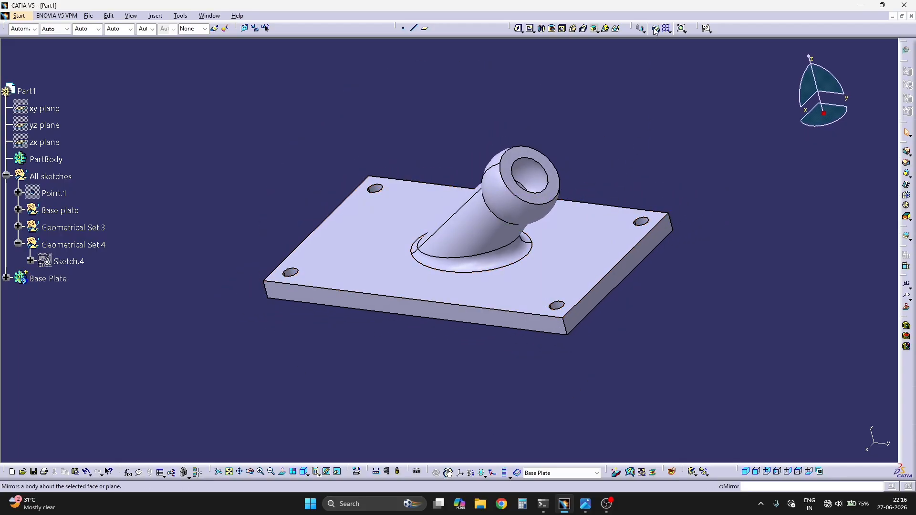
left_click(671, 33)
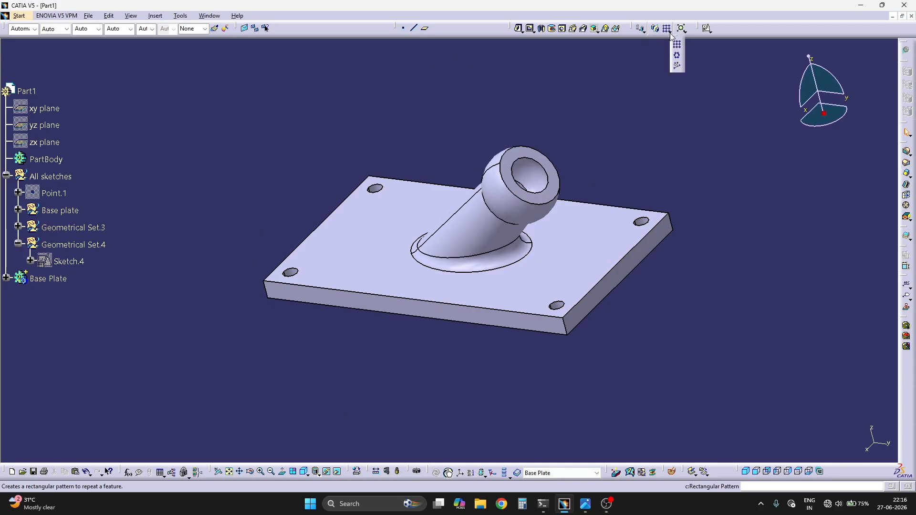
mouse_move(613, 120)
middle_mouse_down()
mouse_move(607, 96)
mouse_move(618, 121)
middle_mouse_up()
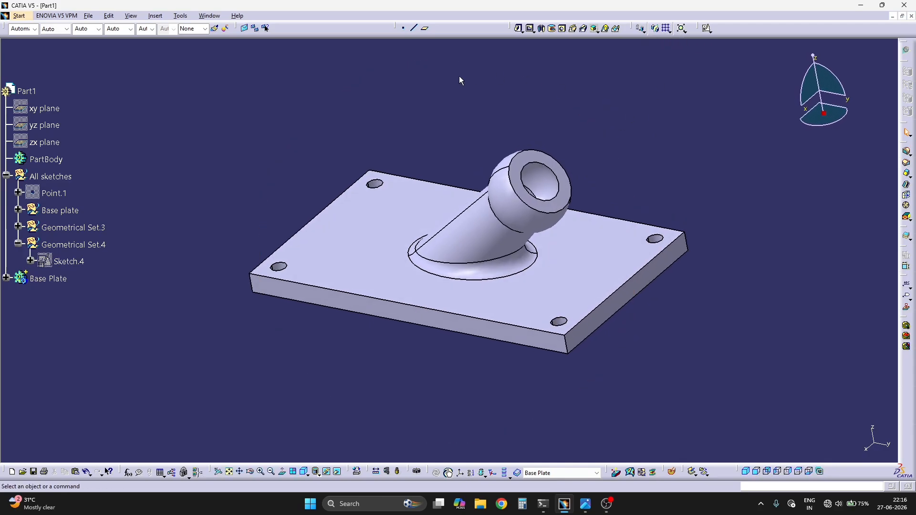
- Start a positioned sketch on the base plate's upper face with the V direction reversed and the axes swapped
left_click(705, 28)
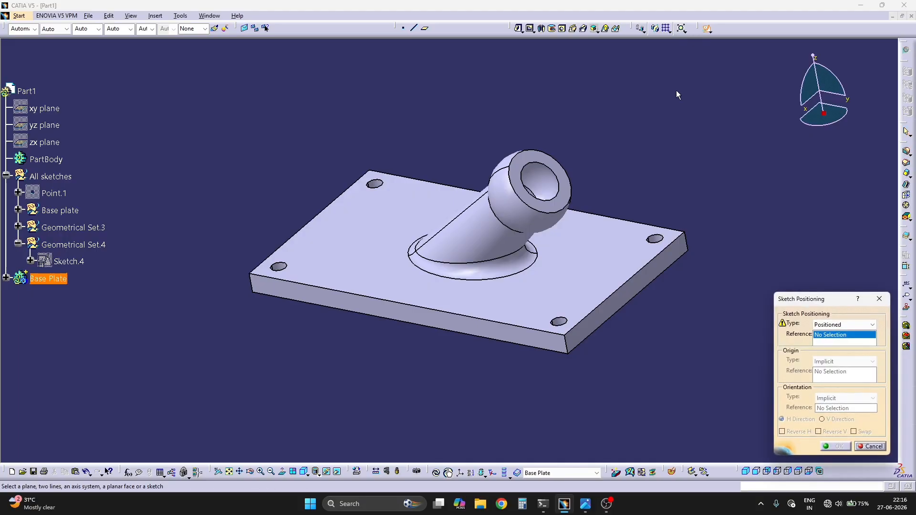
left_click(598, 234)
left_click(818, 432)
left_click(854, 431)
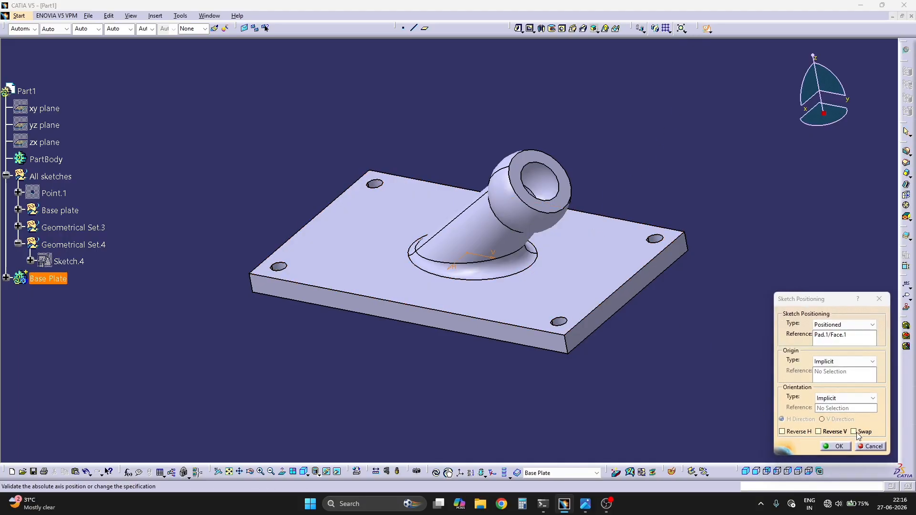
left_click(837, 448)
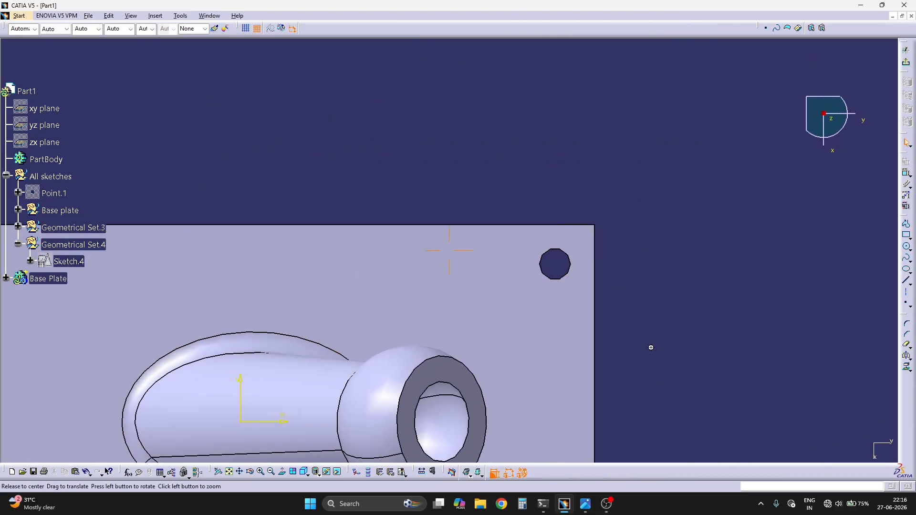
- Draw a rectangle over the plate's upper-right corner, with its inner sides about 20 mm inside the plate edges
left_click(906, 237)
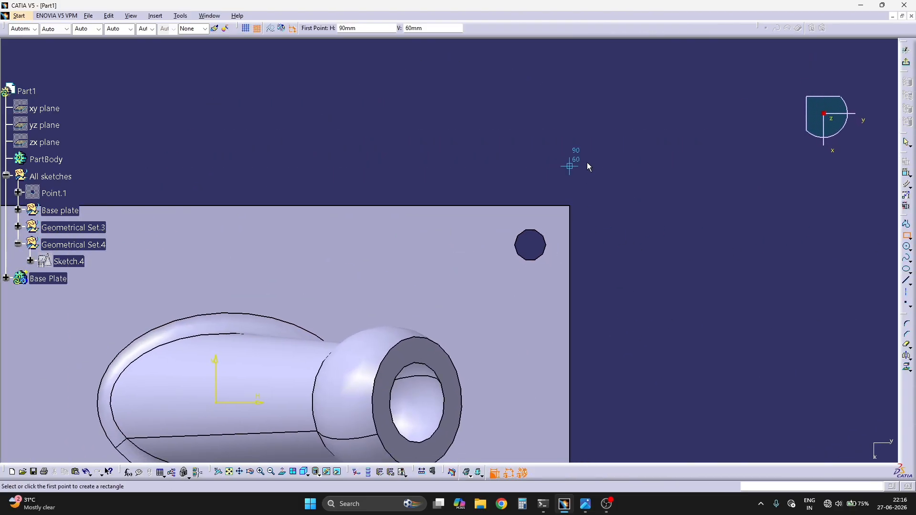
left_click(609, 167)
left_click(530, 284)
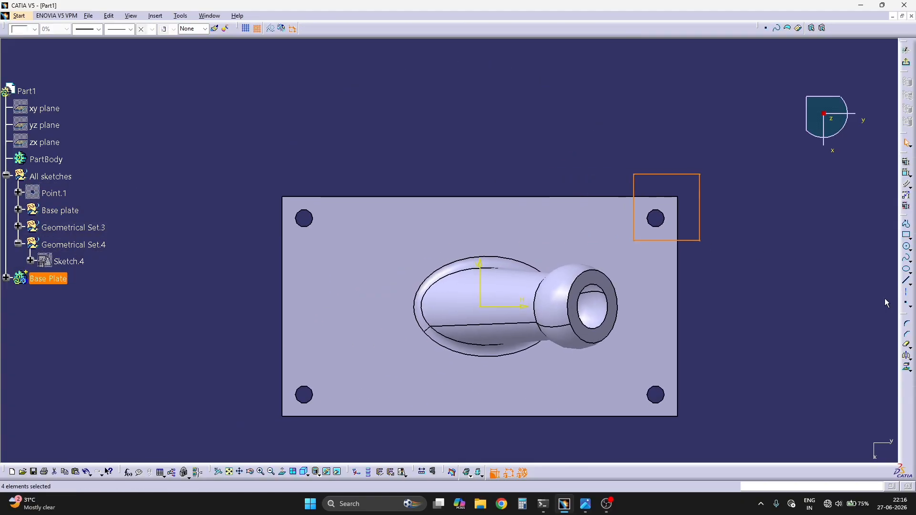
- Draw rectangles over the plate's lower-right, upper-left and lower-left corner holes, the upper-left one about 50 × 30 mm
left_click(887, 303)
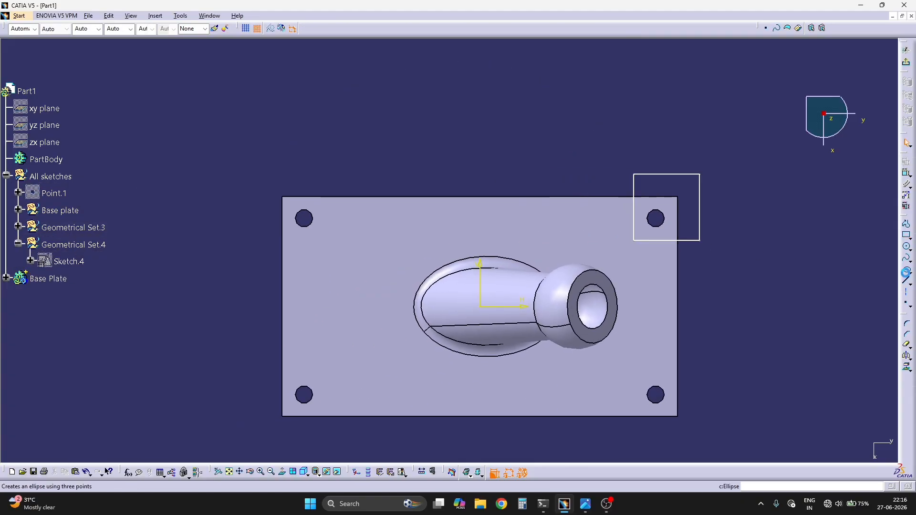
left_click(906, 236)
middle_click_drag(699, 439, 702, 390)
left_click(724, 389)
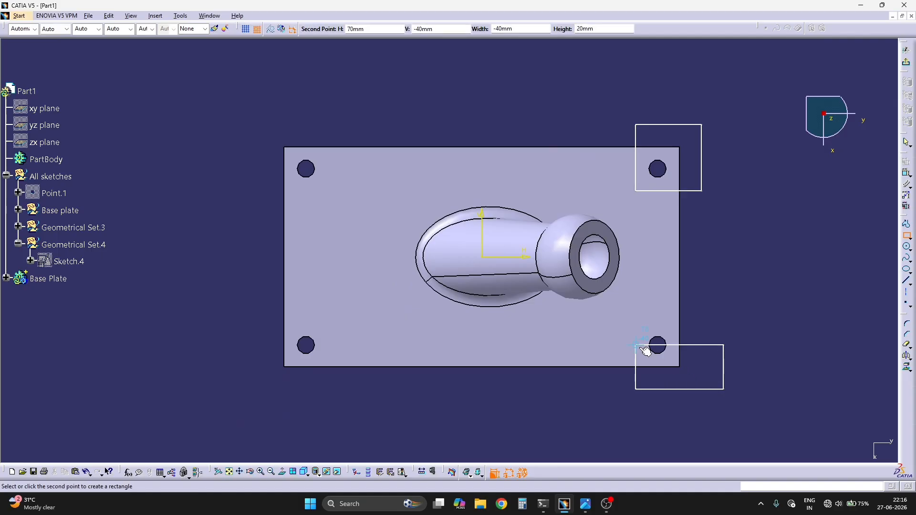
left_click(614, 323)
left_click(350, 147)
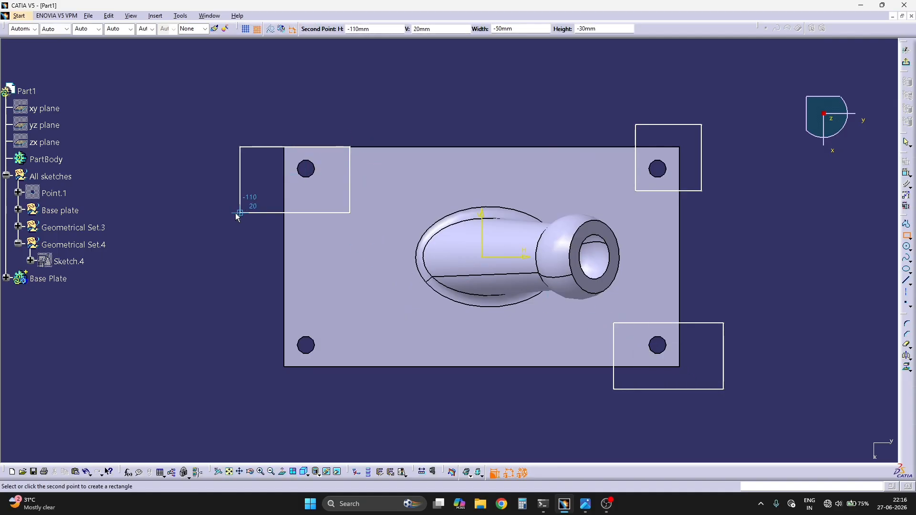
left_click(240, 213)
left_click(240, 301)
left_click(350, 389)
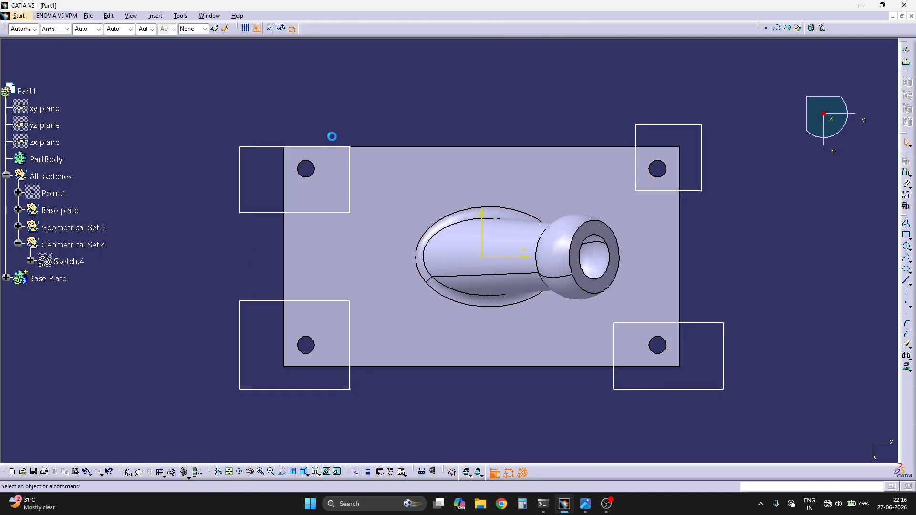
- Stretch the upper-left rectangle past the plate's upper edge and constrain its two side lines vertical
left_click_drag(324, 149, 308, 102)
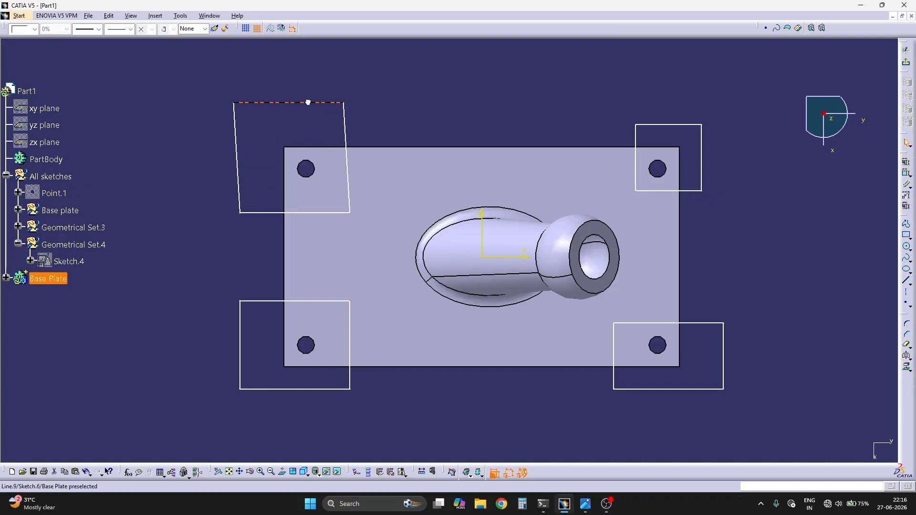
right_click(345, 127)
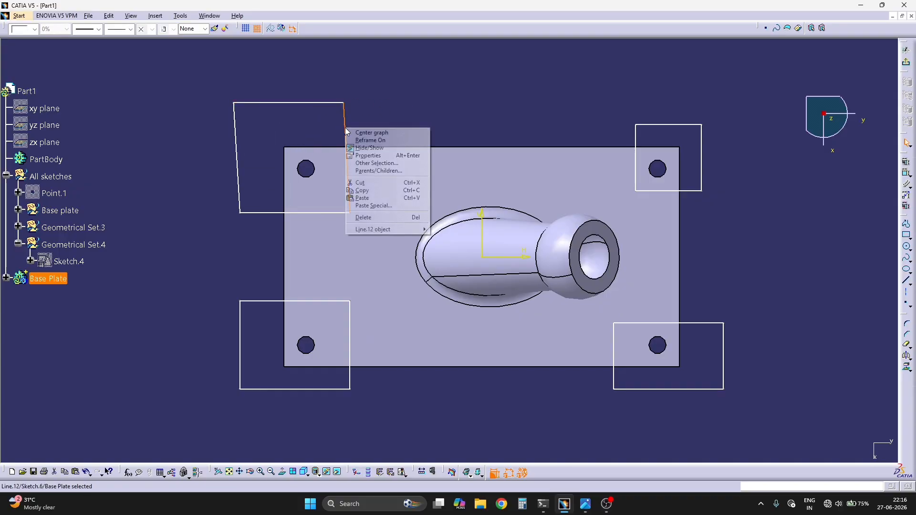
mouse_move(375, 234)
left_click(453, 259)
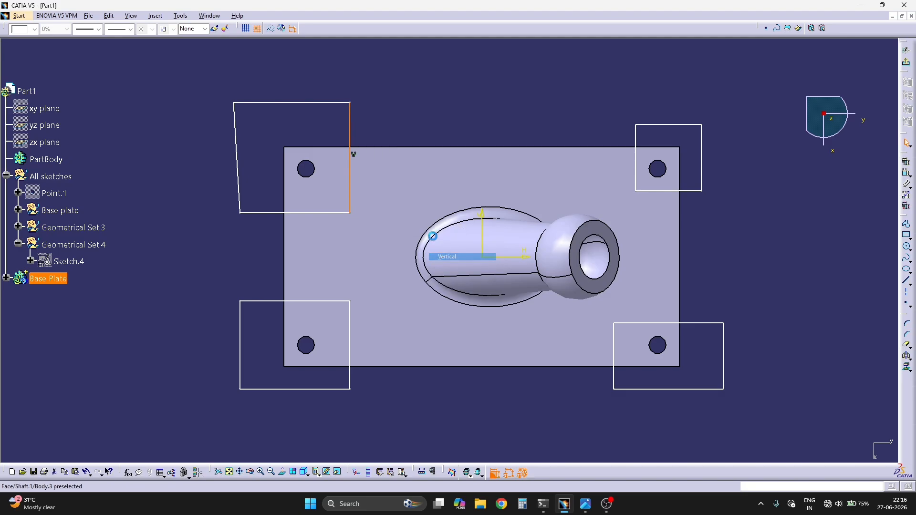
right_click(240, 177)
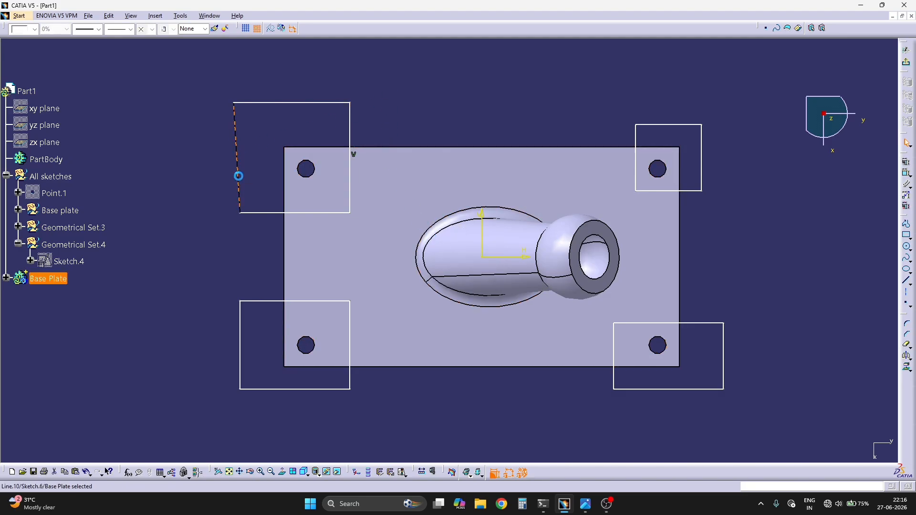
mouse_move(282, 279)
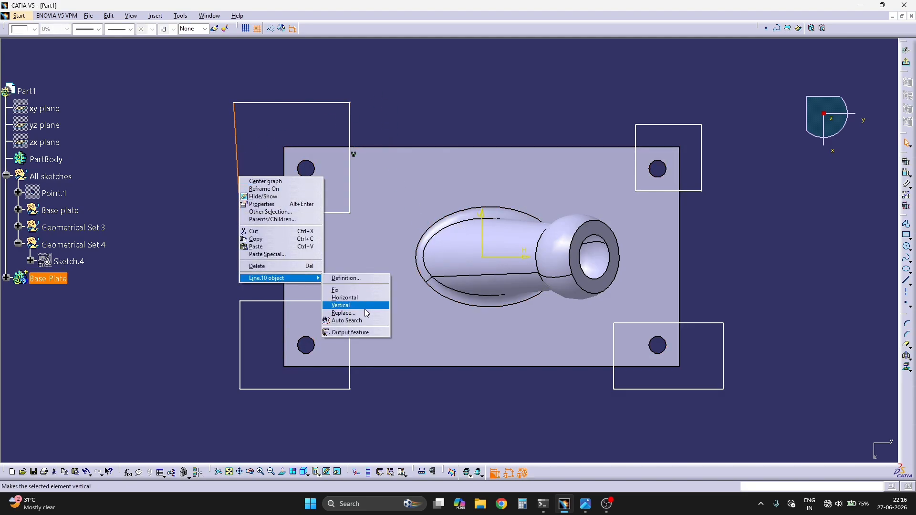
left_click(366, 308)
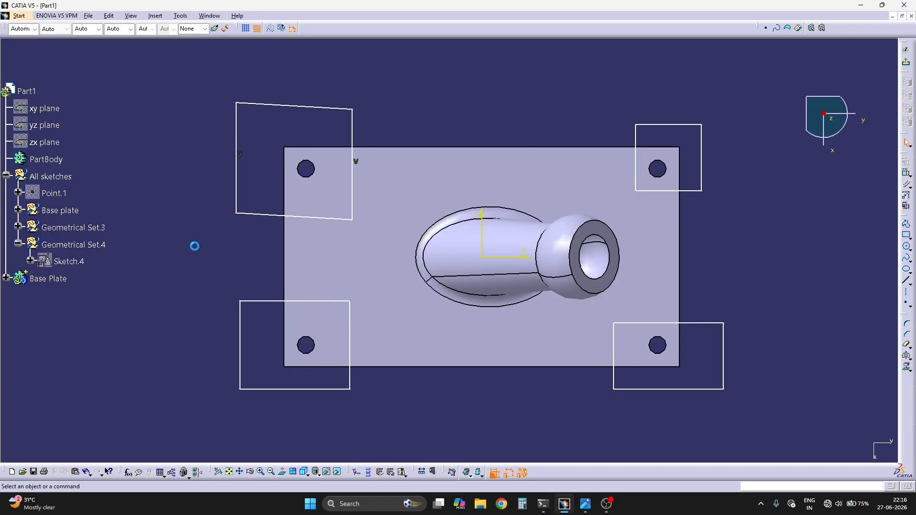
- Constrain the upper-left rectangle's lower line horizontal
right_click(257, 219)
left_click(290, 281)
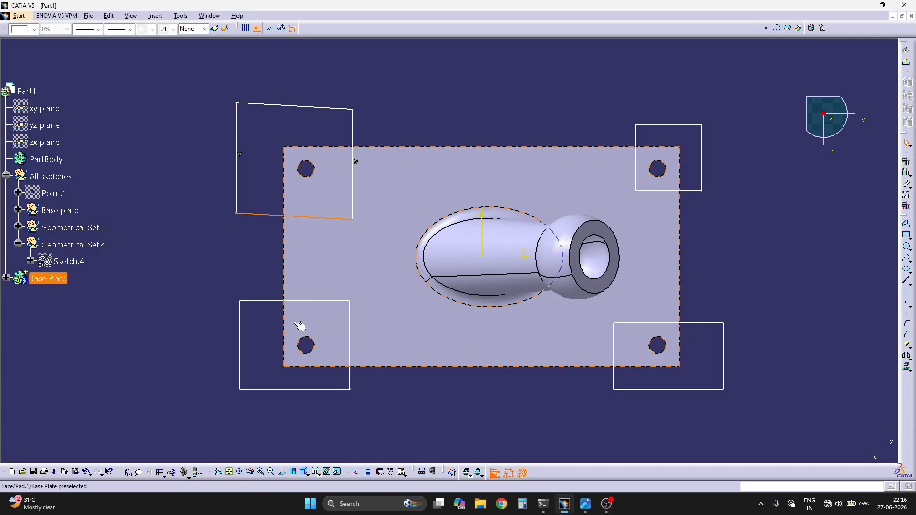
right_click(265, 214)
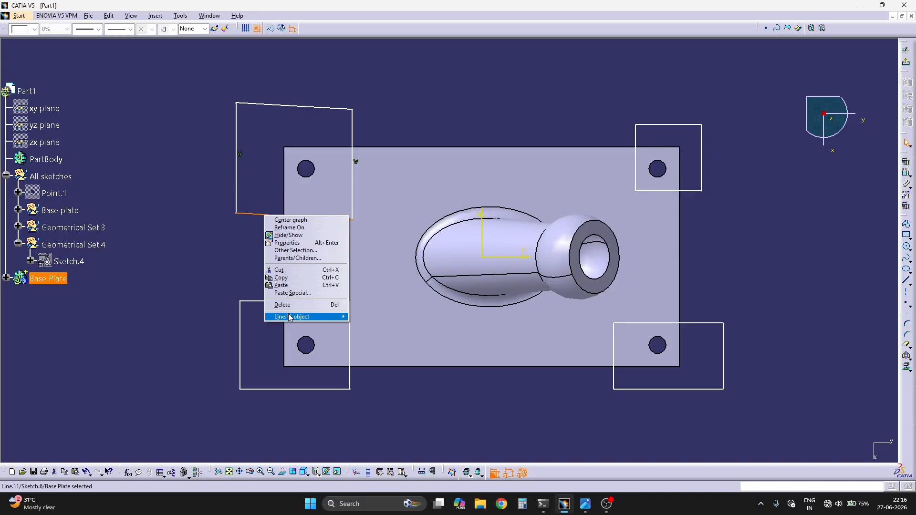
mouse_move(291, 317)
left_click(382, 336)
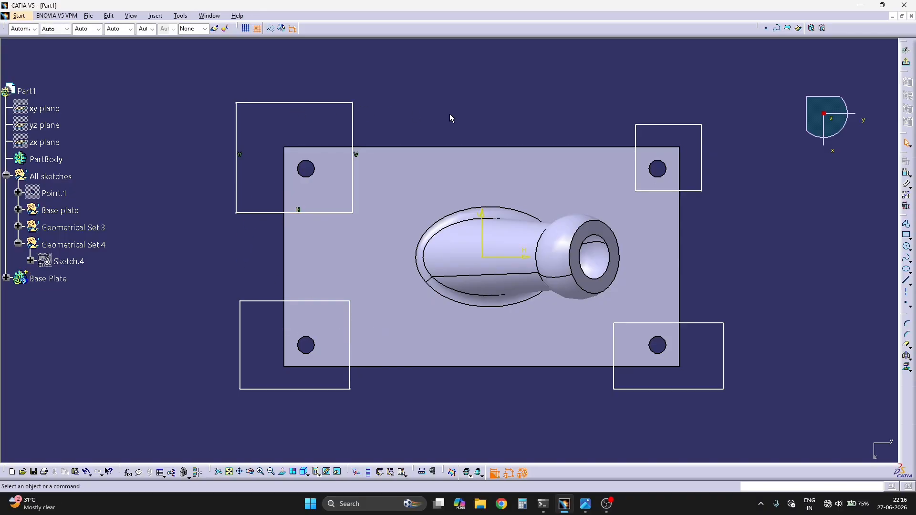
- Dimension the upper-right rectangle's left side from the plate's right edge and its lower side from the plate's upper edge
left_click(906, 258)
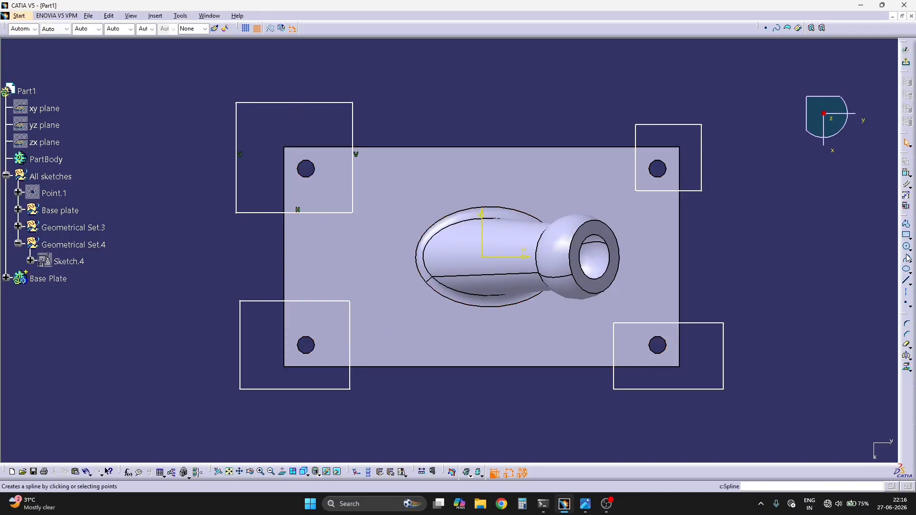
left_click(905, 176)
left_click(679, 206)
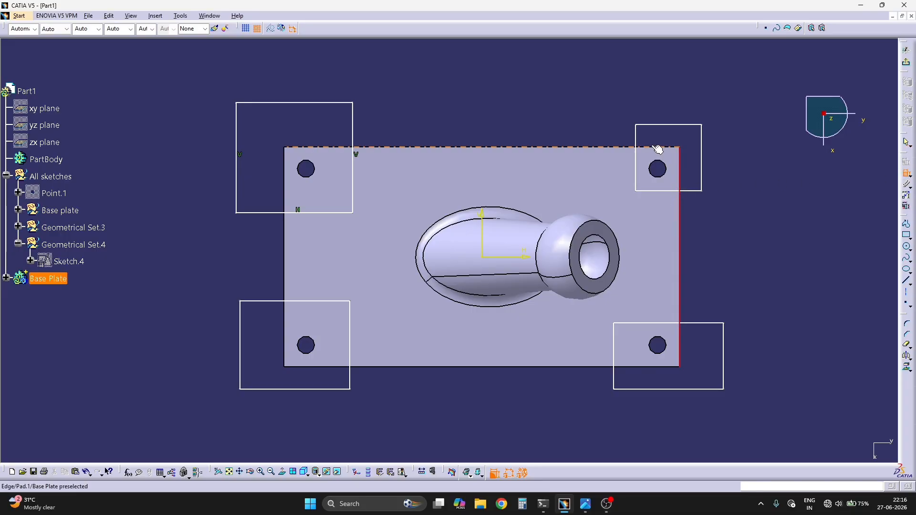
left_click(608, 108)
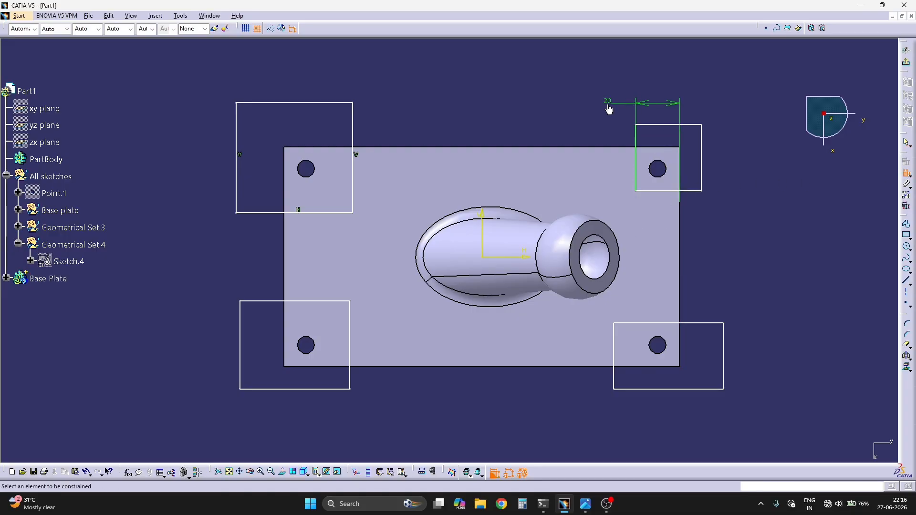
left_click(675, 191)
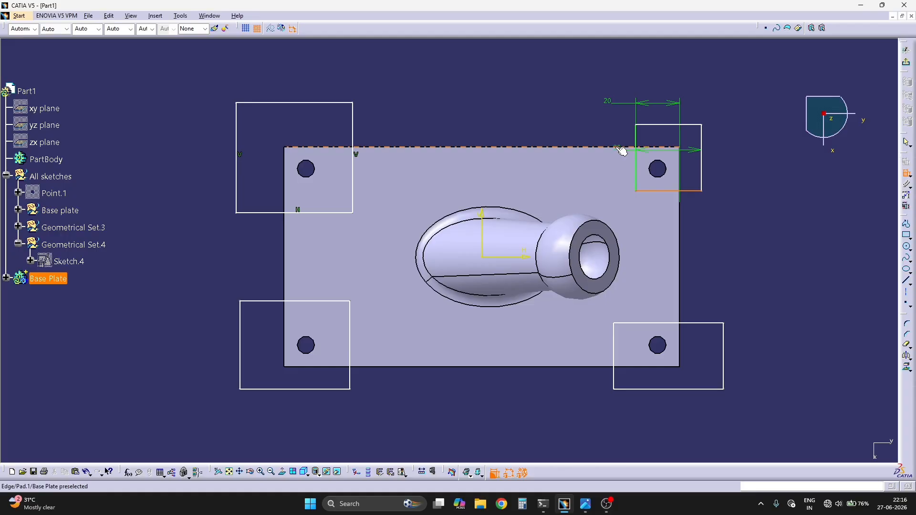
left_click(622, 151)
left_click(739, 217)
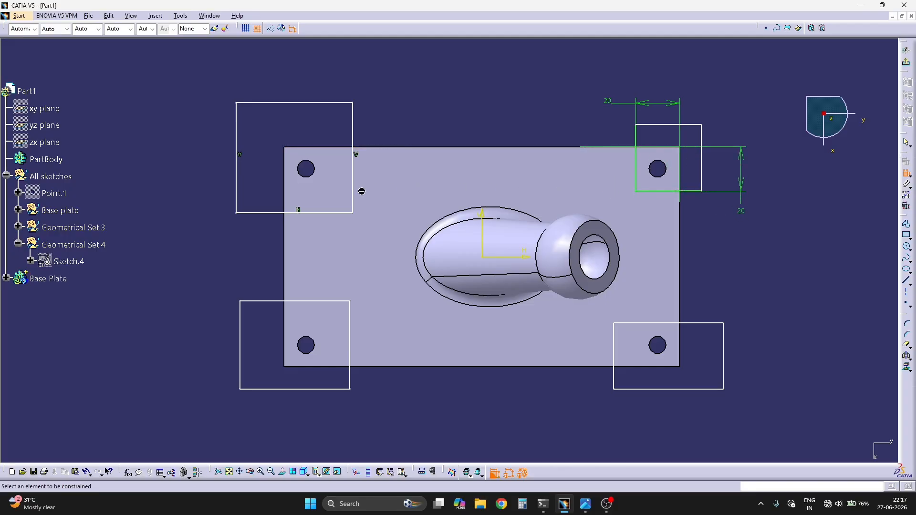
- Dimension the upper-left rectangle's lower side 20 mm from the plate's upper edge and its right side 20 mm from the plate's left edge
left_click(344, 212)
left_click(381, 146)
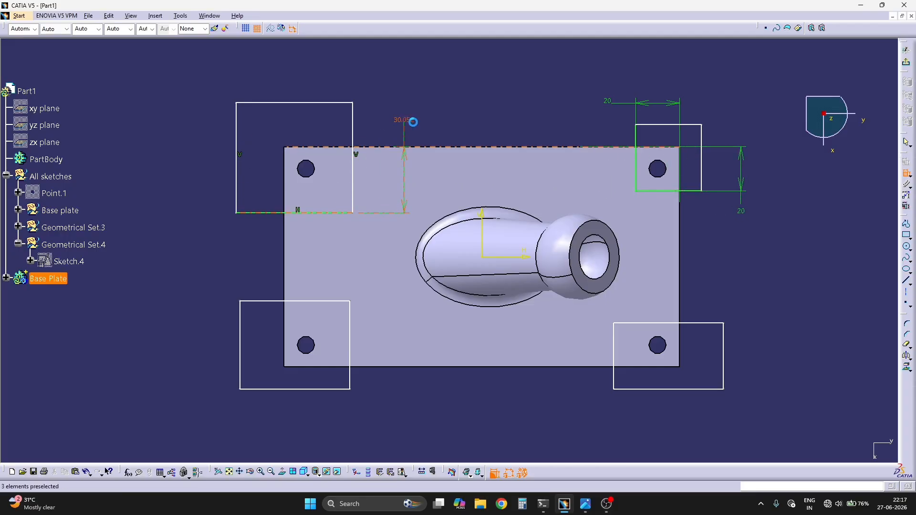
double_click(413, 122)
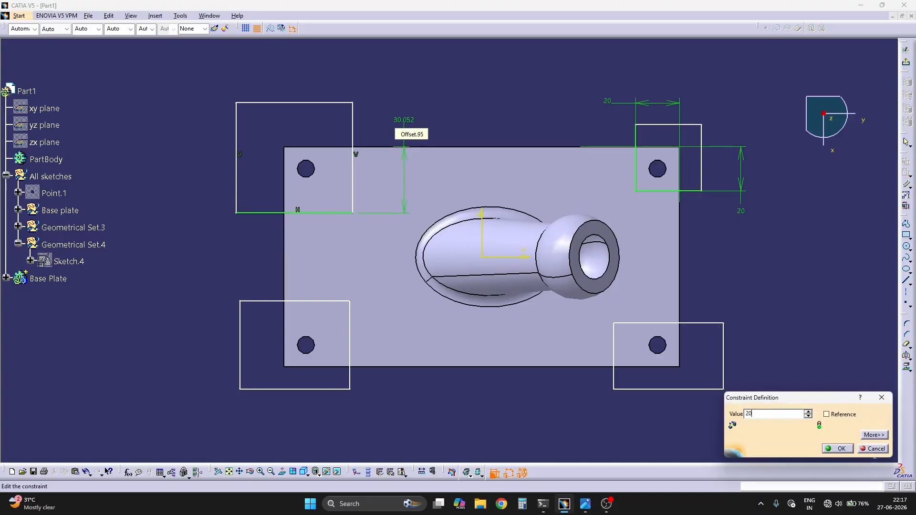
key("Return")
left_click(285, 170)
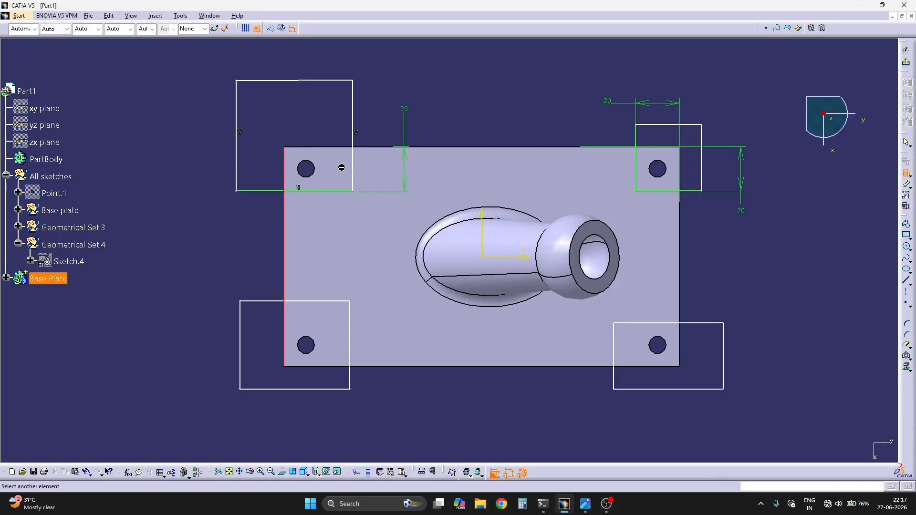
left_click(353, 167)
double_click(306, 119)
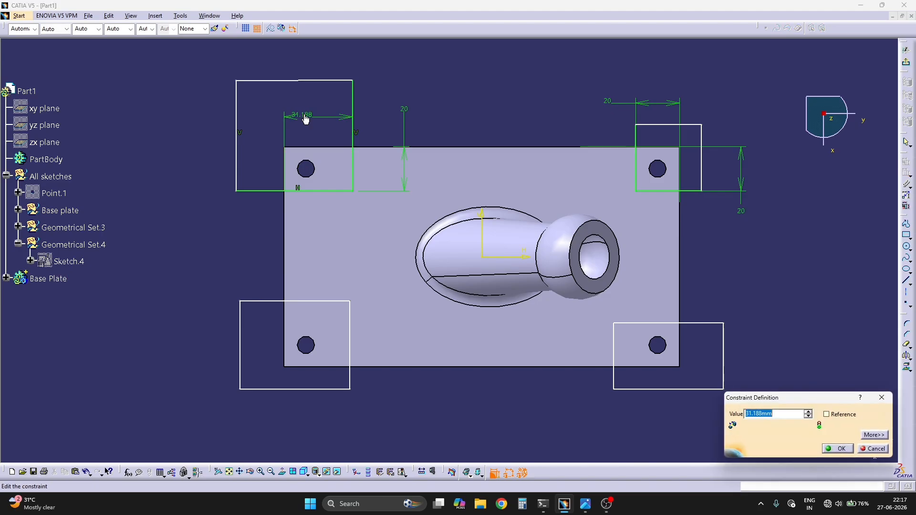
type("20")
key("Return")
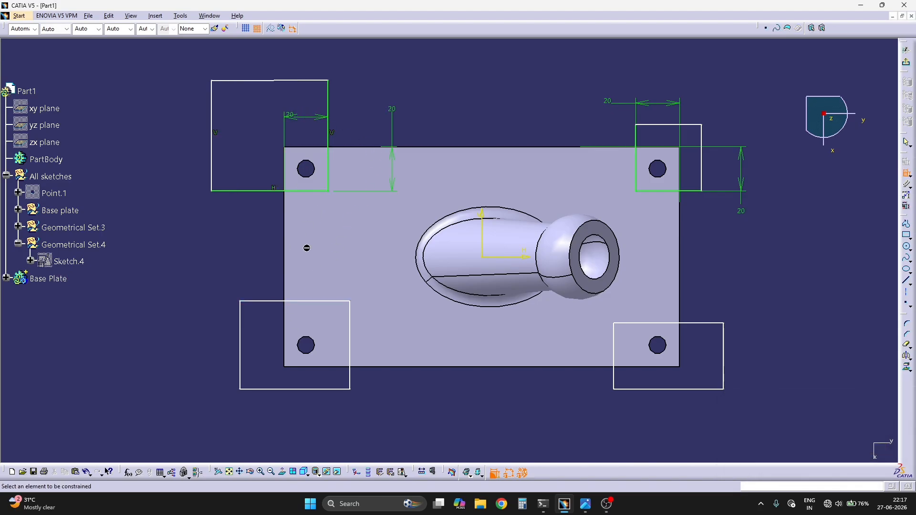
- Dimension the lower-left rectangle's right side 20 mm from the plate's left edge and its upper side 20 mm from the plate's lower edge
left_click(285, 319)
left_click(349, 337)
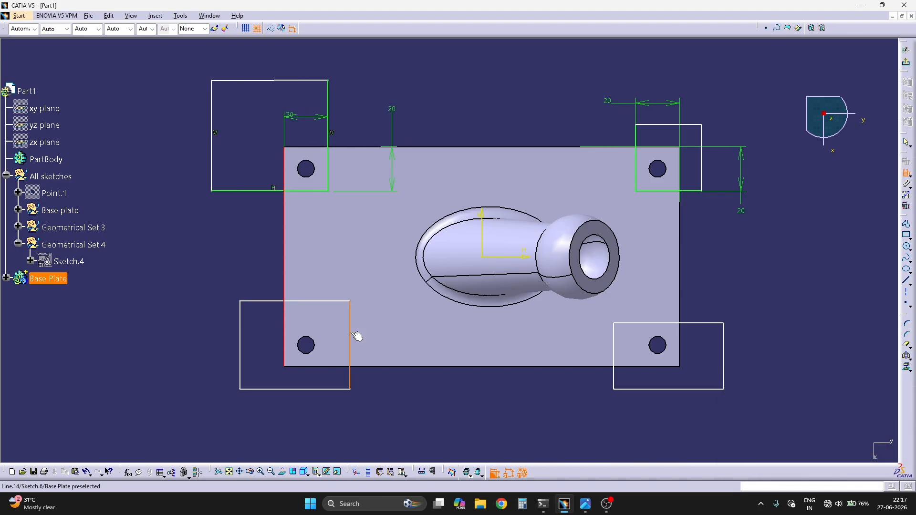
double_click(240, 275)
type("20")
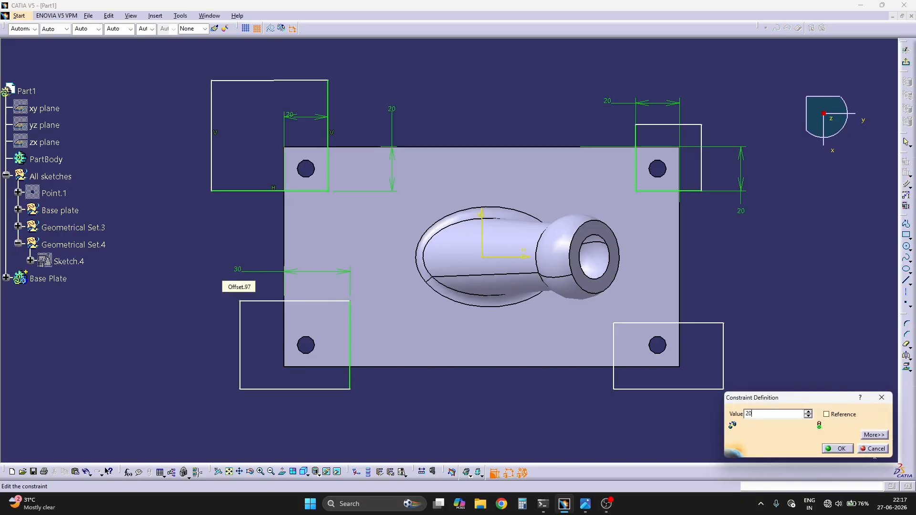
key("Return")
left_click(319, 302)
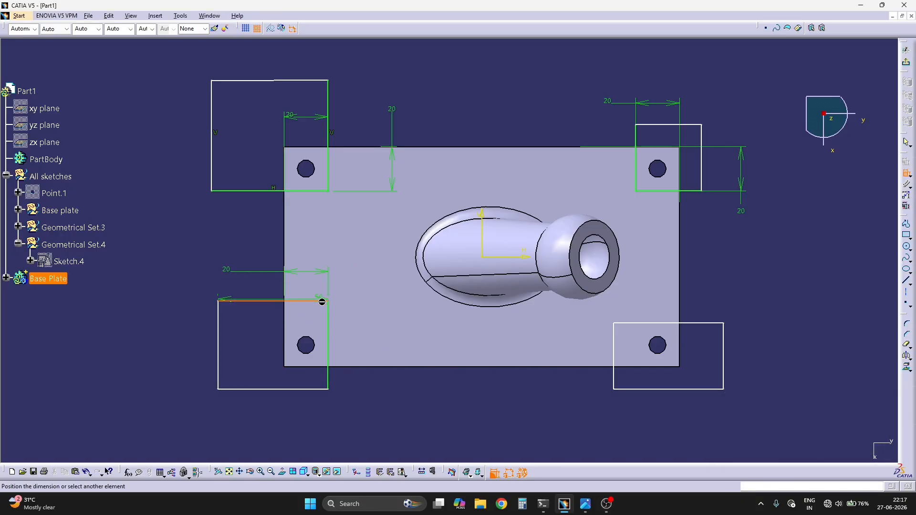
left_click(374, 367)
left_click(375, 391)
double_click(374, 388)
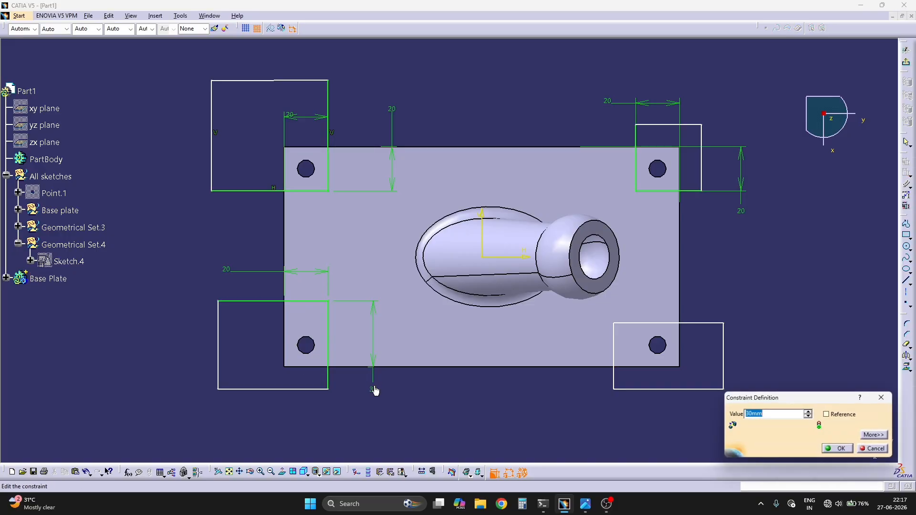
type("20")
key("Return")
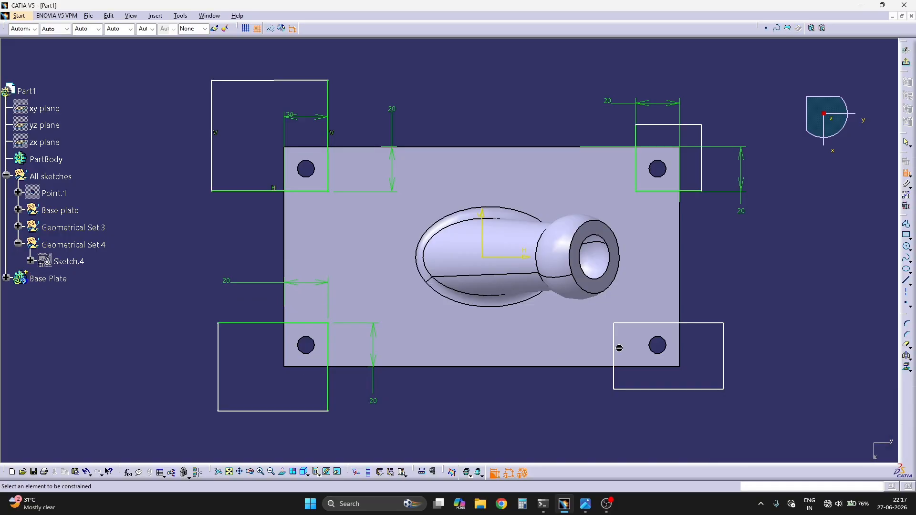
- Dimension the lower-right rectangle's left side 20 mm from the plate's right edge and its upper side 20 mm from the plate's lower edge
left_click(657, 345)
left_click(614, 353)
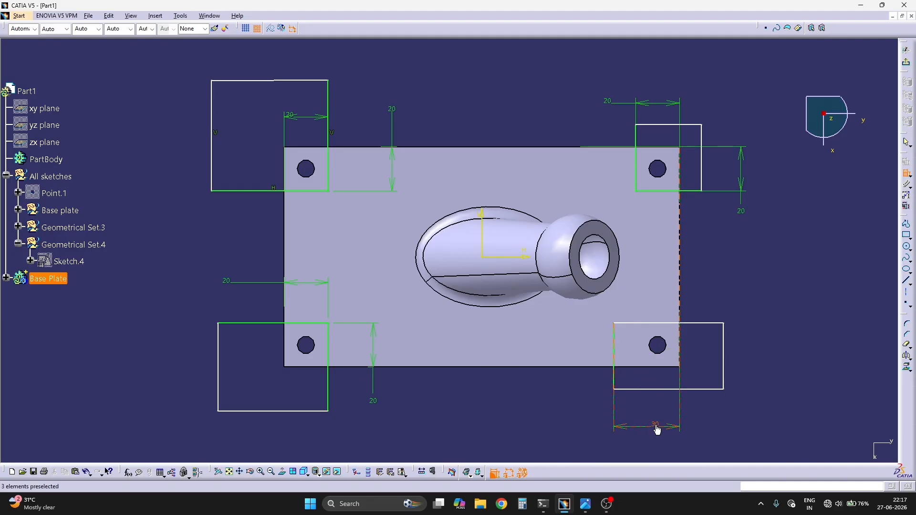
left_click(657, 429)
double_click(655, 425)
type("20")
key("Return")
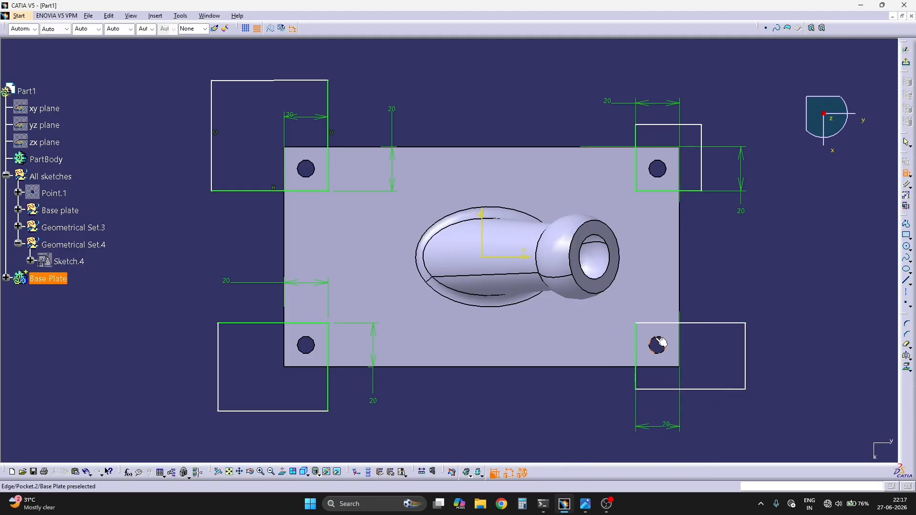
left_click(671, 323)
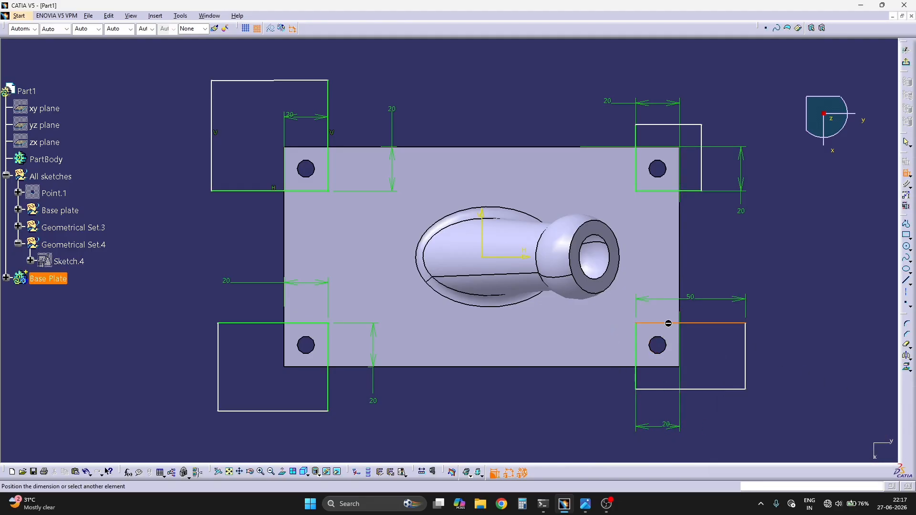
left_click(606, 370)
double_click(824, 354)
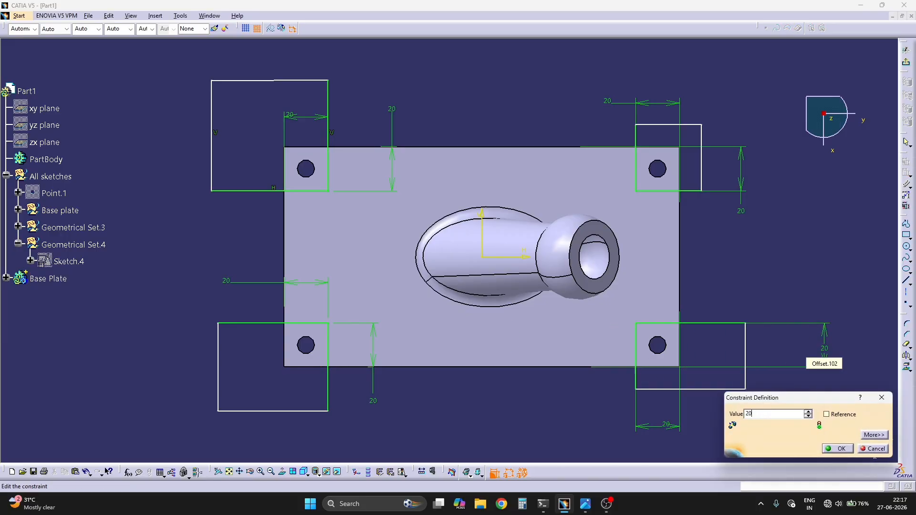
key("Return")
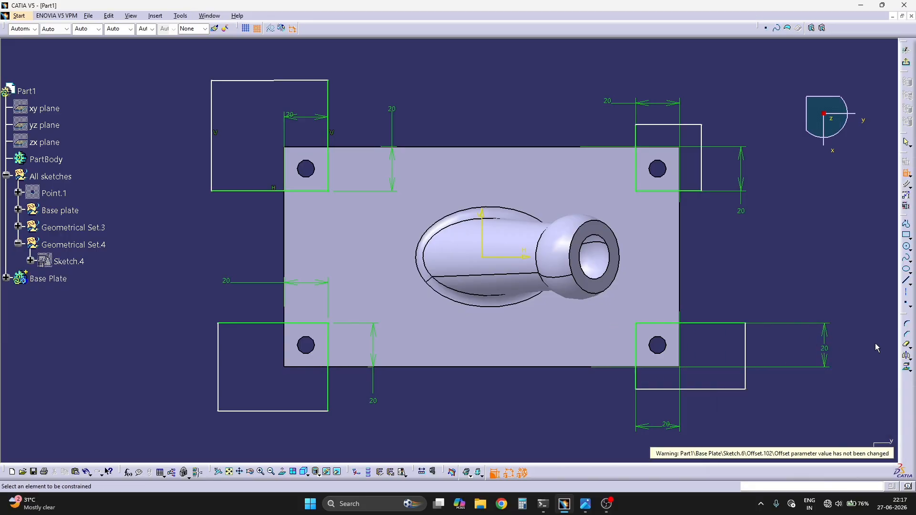
- Leave the sketch and cut its four corner rectangles into the base plate as a Dimension-type pocket 5 mm deep
left_click(906, 63)
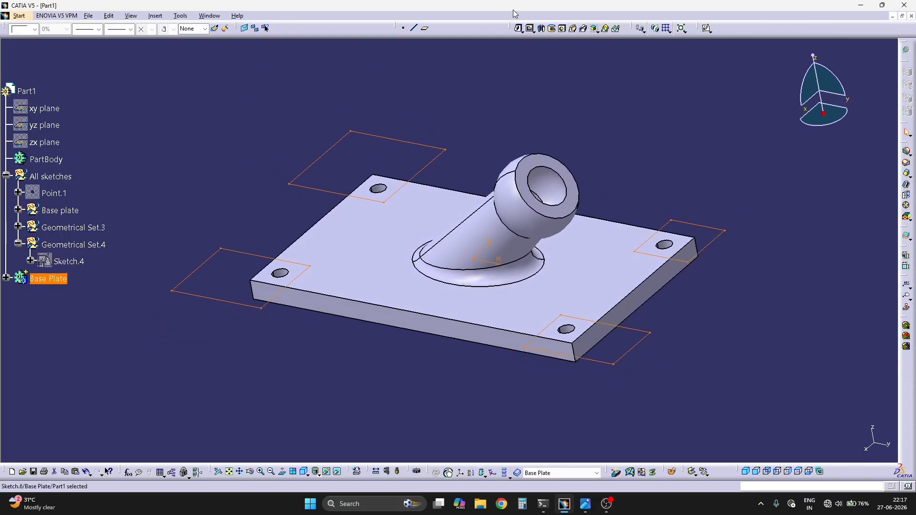
left_click(530, 28)
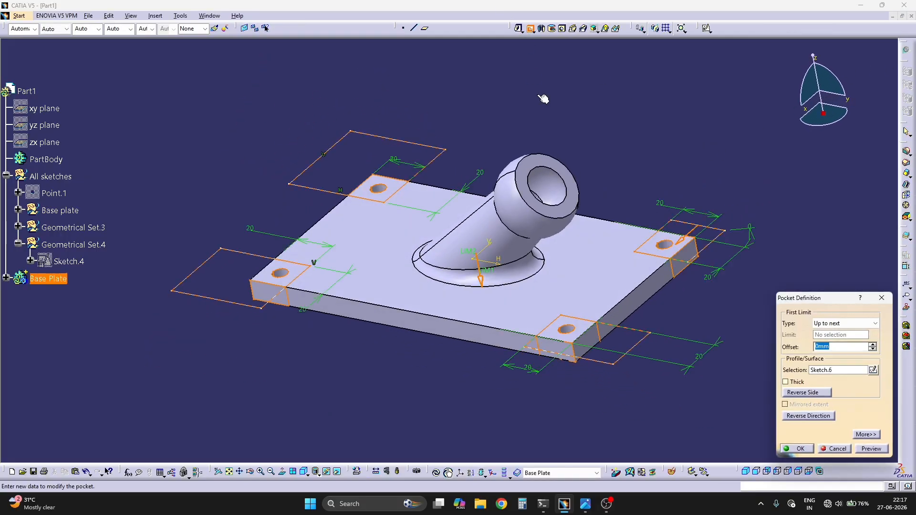
left_click(850, 323)
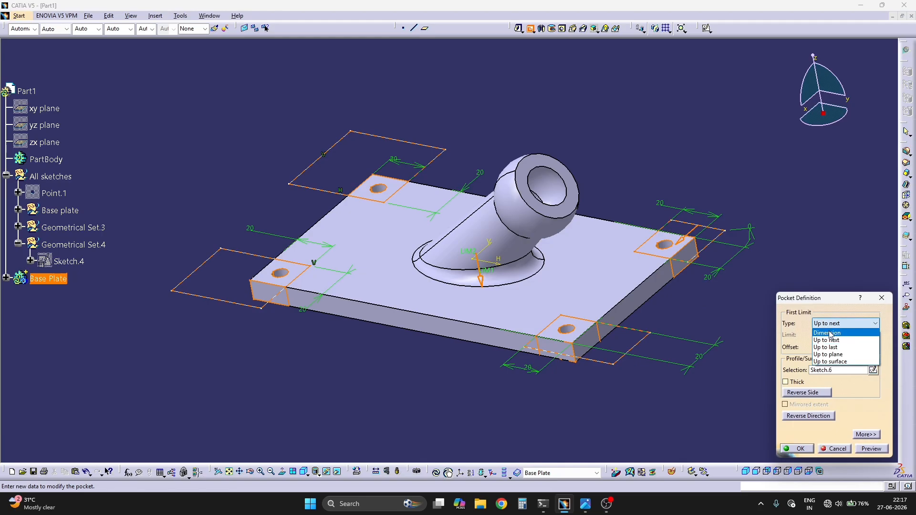
left_click(828, 334)
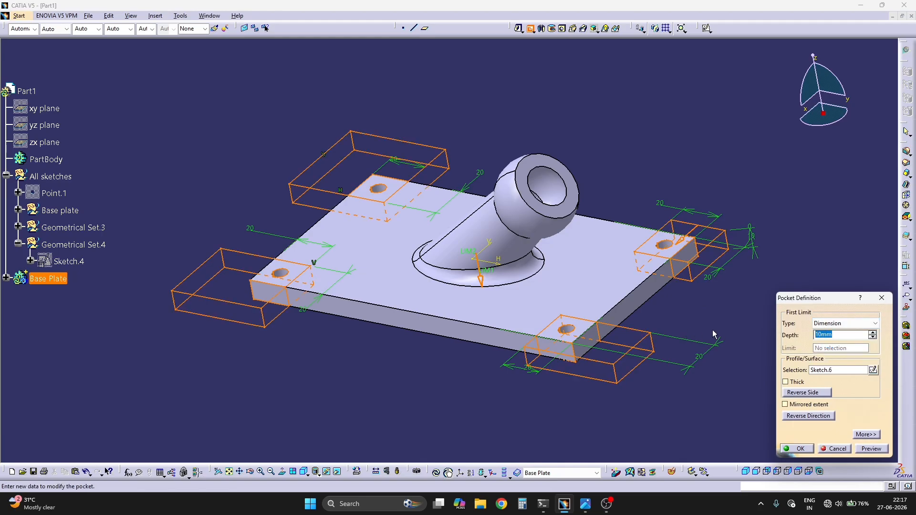
key("Return")
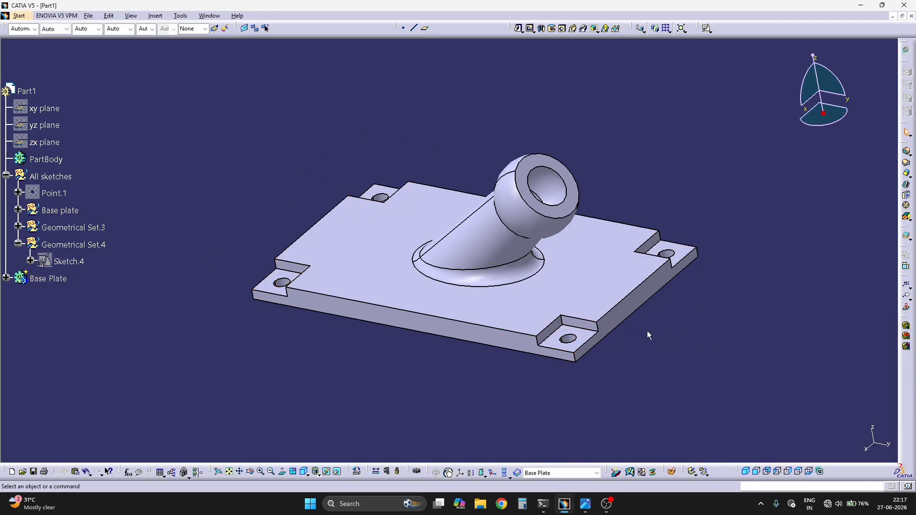
- Check the drawing and apply a 5 mm edge fillet to the inner vertical edge of each of the four corner recesses
middle_click_drag(647, 331, 634, 334)
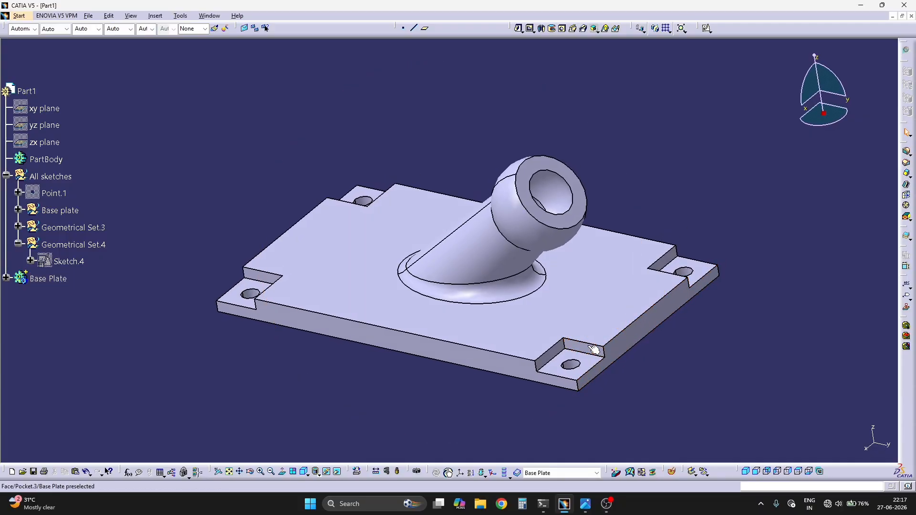
key("alt+Tab")
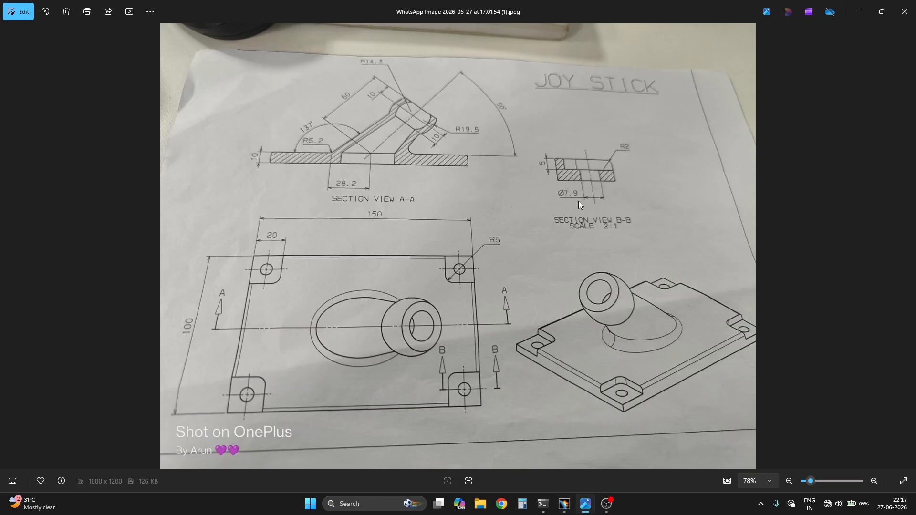
key("alt+Tab")
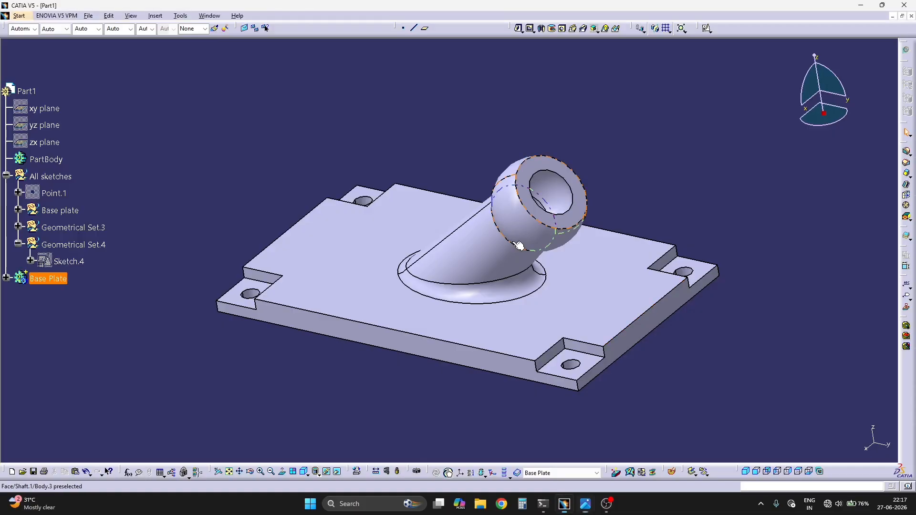
left_click(903, 152)
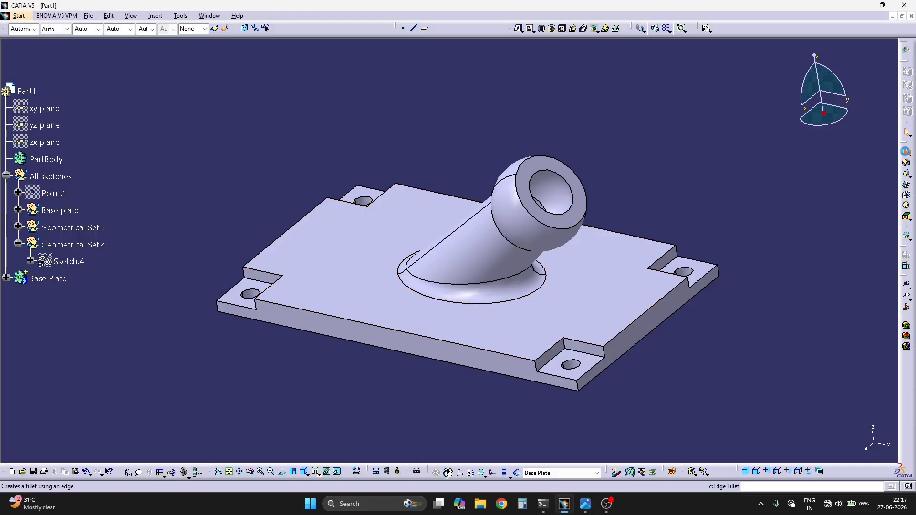
left_click(570, 349)
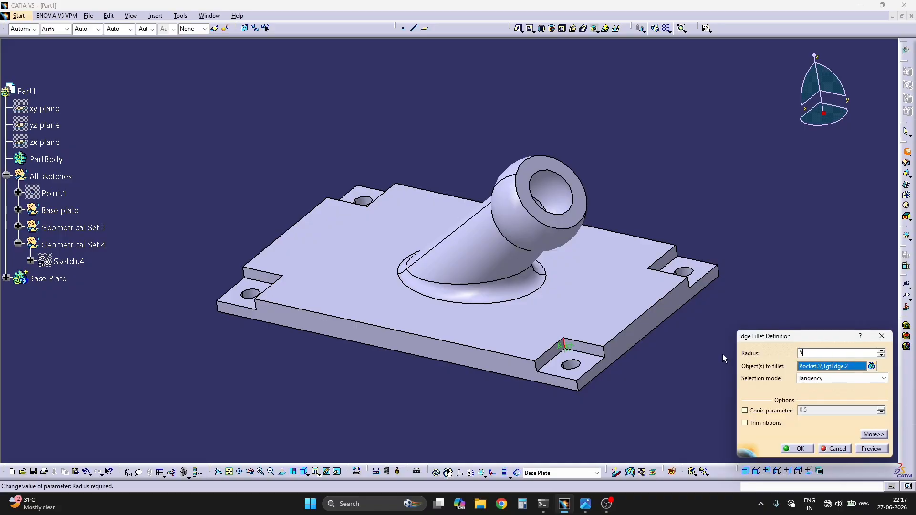
left_click(875, 449)
middle_click_drag(646, 362, 419, 286)
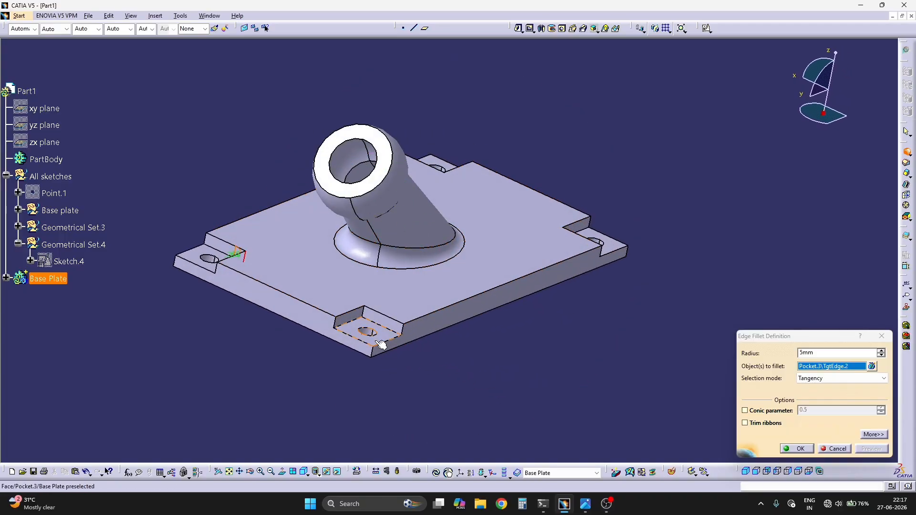
left_click(371, 316)
middle_click_drag(372, 316, 434, 282)
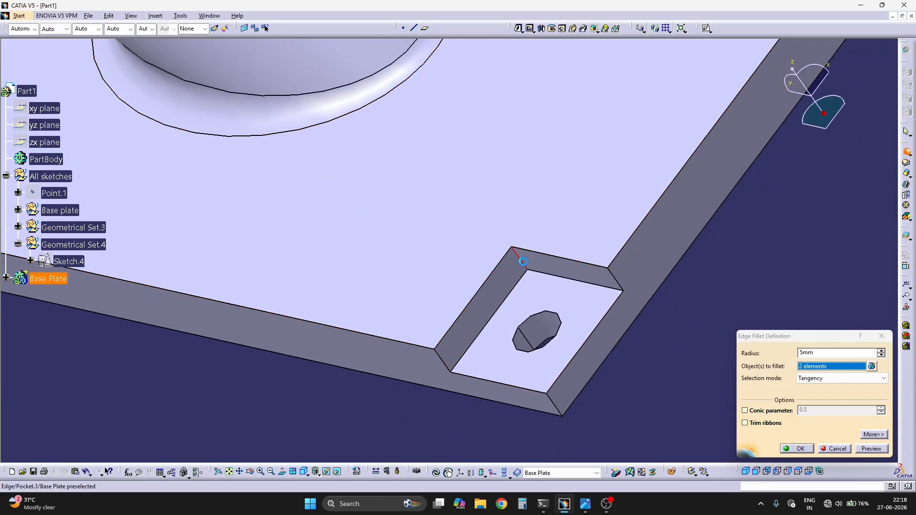
left_click(524, 262)
middle_click_drag(523, 262, 579, 184)
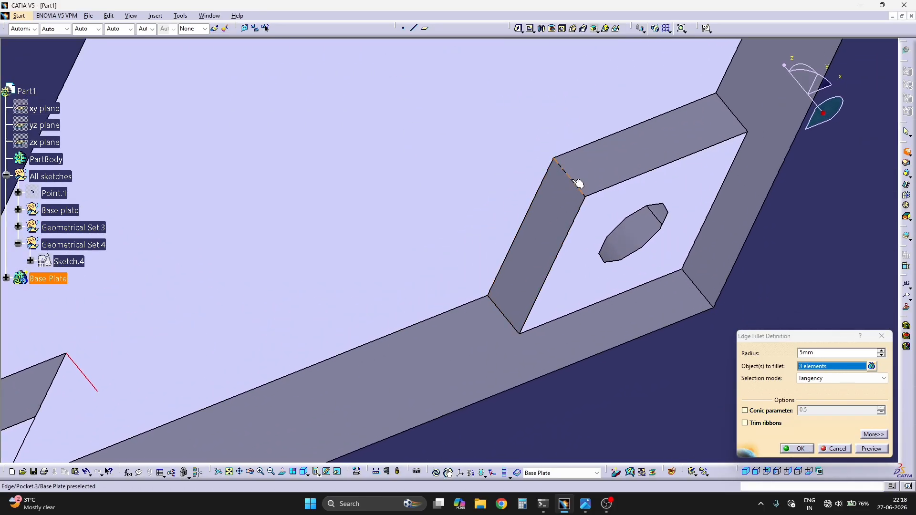
left_click(796, 448)
- Recheck the drawing and make the corner-hole pocket, Pocket.2, the in-work object of the Base Plate body
middle_click_drag(734, 316, 696, 275)
left_click(304, 471)
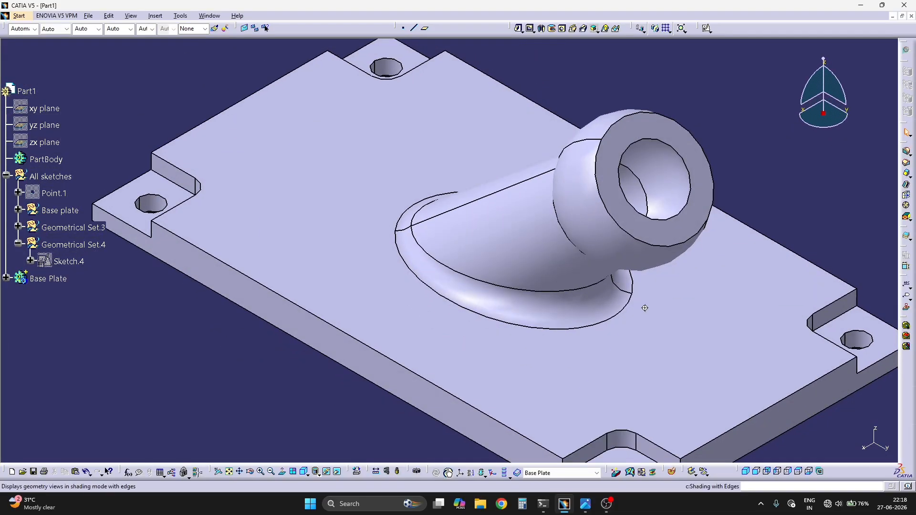
middle_click_drag(644, 309, 495, 391)
key("alt+Tab")
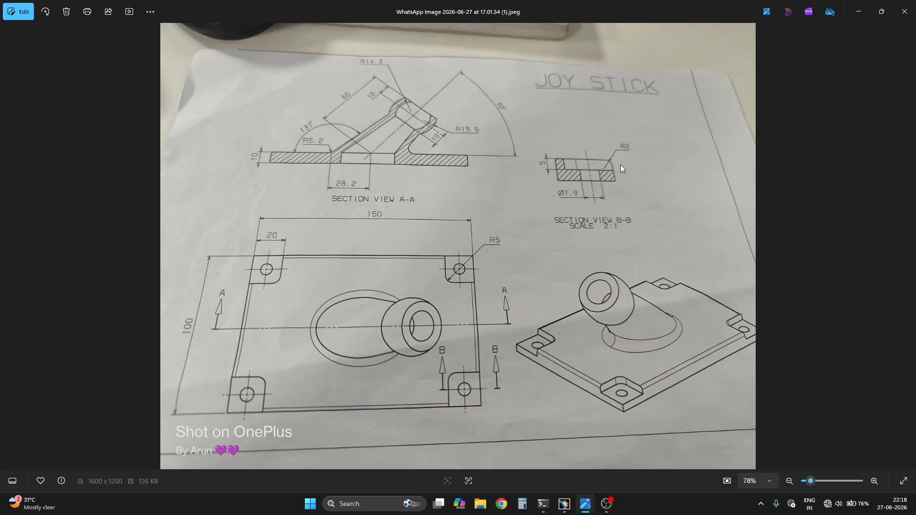
key("alt+Tab")
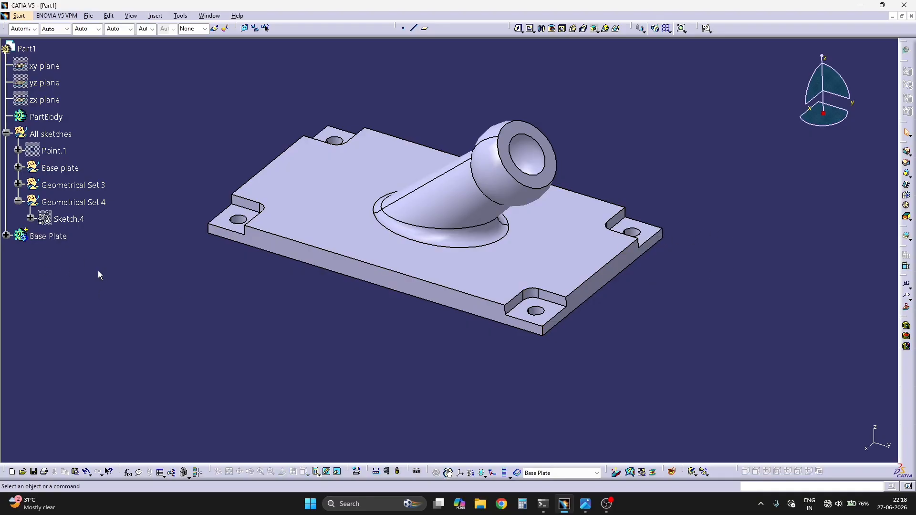
left_click(6, 236)
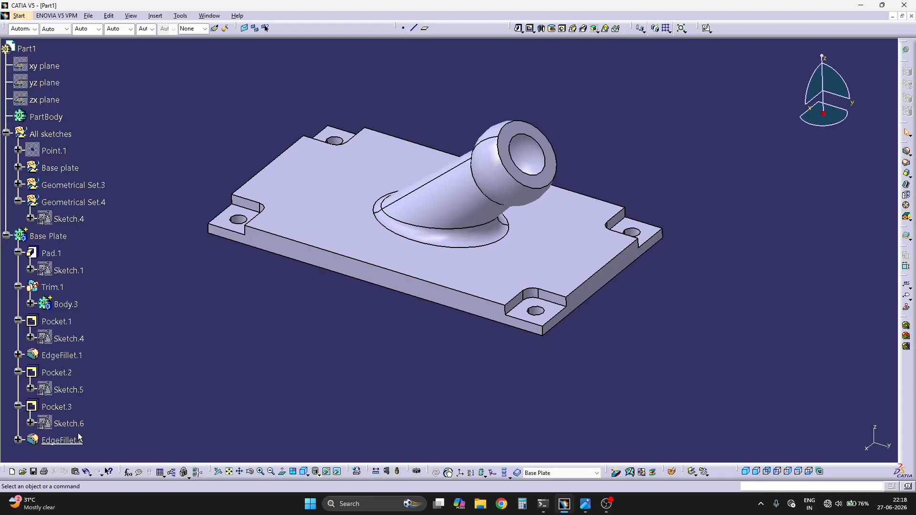
left_click(62, 440)
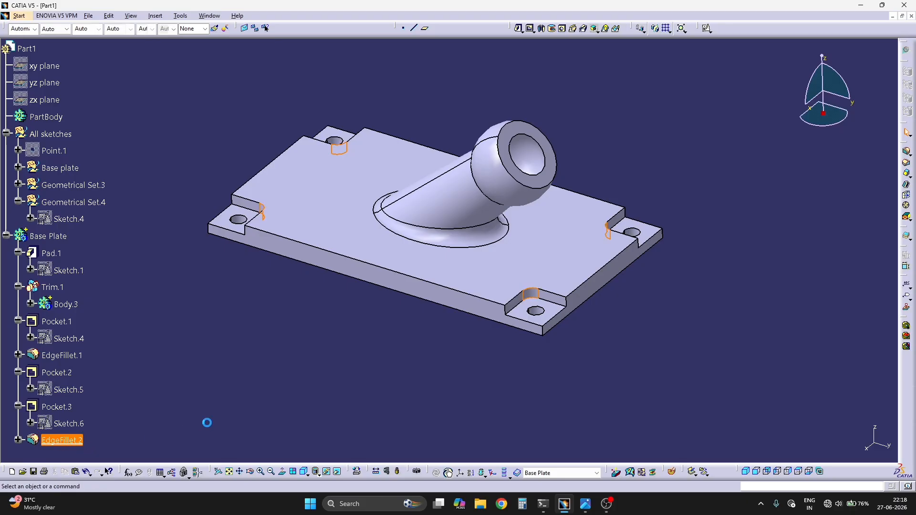
left_click(58, 373)
right_click(58, 373)
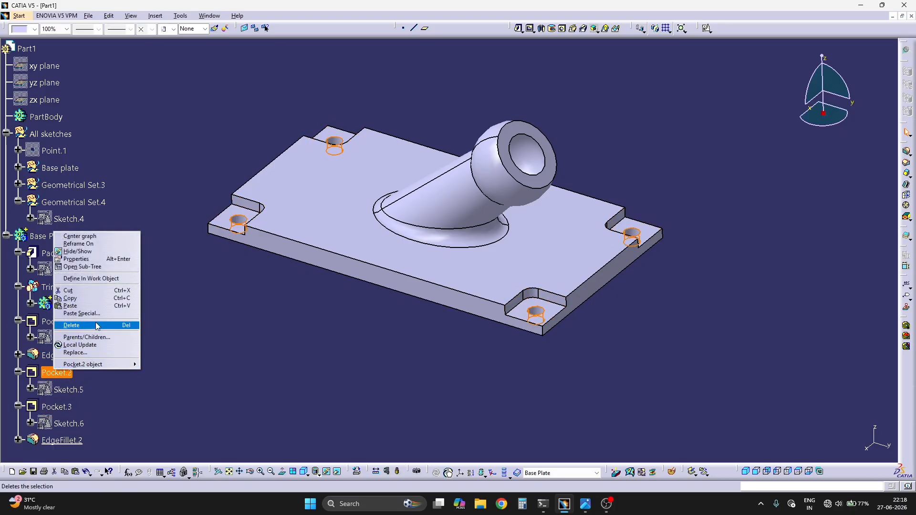
left_click(102, 279)
left_click(167, 330)
middle_click_drag(568, 252, 399, 328)
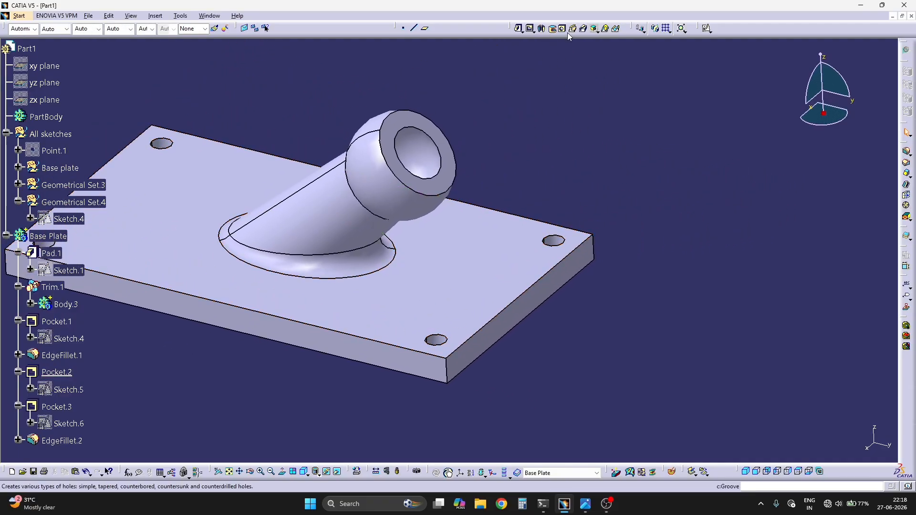
left_click(907, 152)
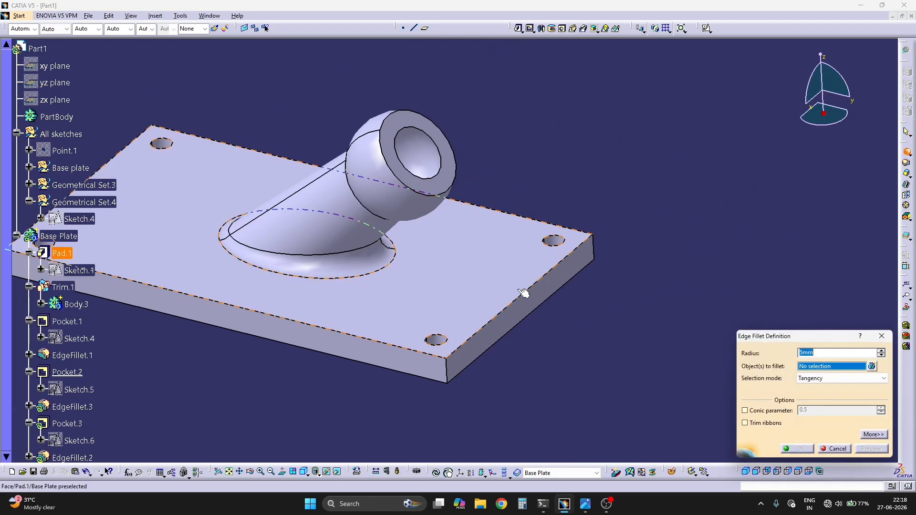
left_click(501, 286)
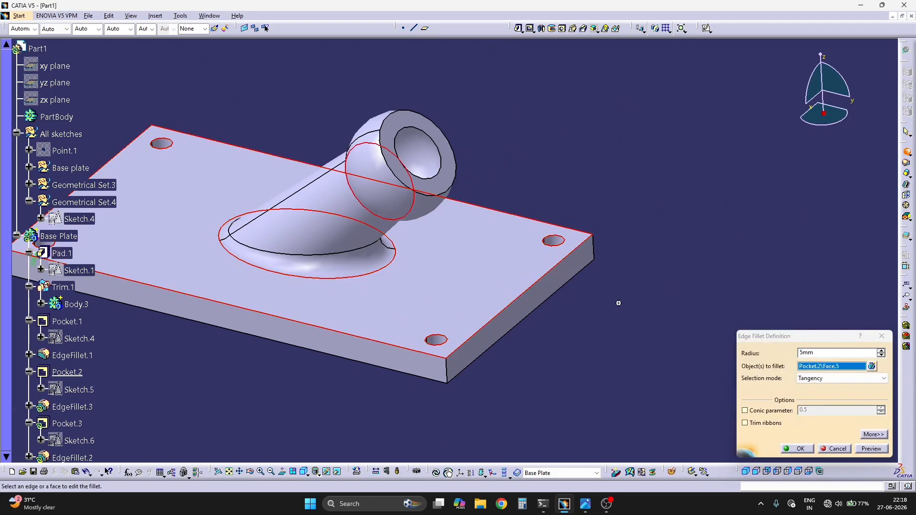
middle_click_drag(637, 293, 613, 291)
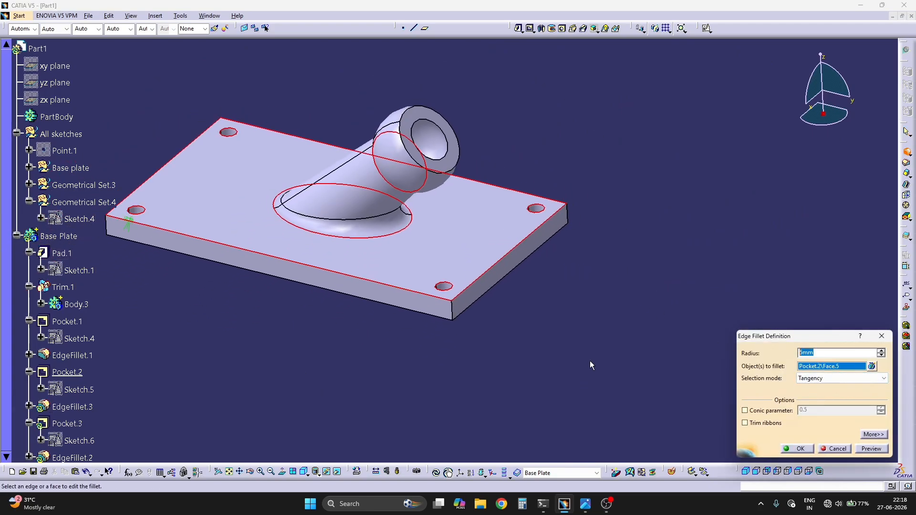
left_click(870, 449)
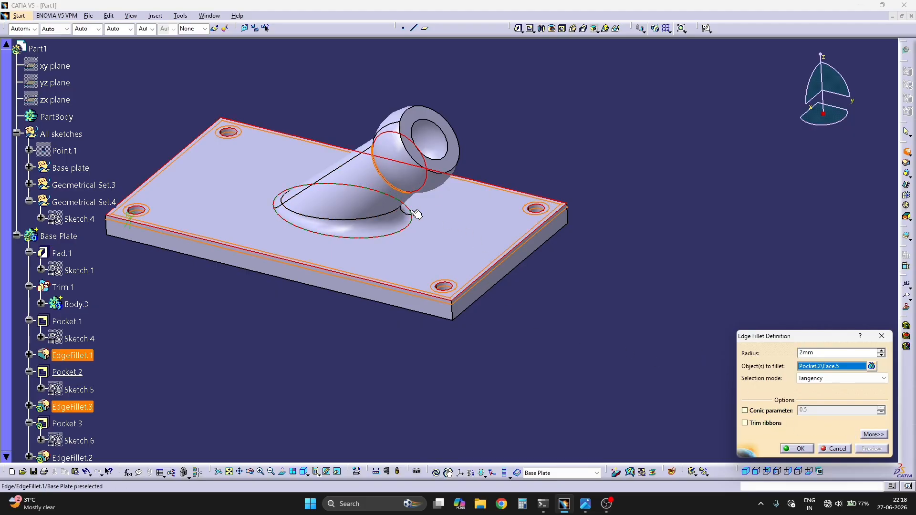
right_click(820, 367)
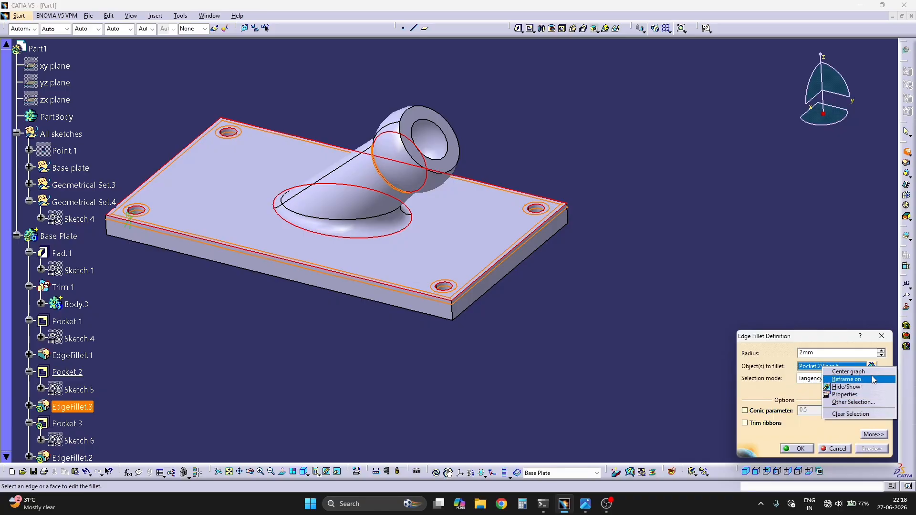
left_click(856, 413)
left_click(834, 449)
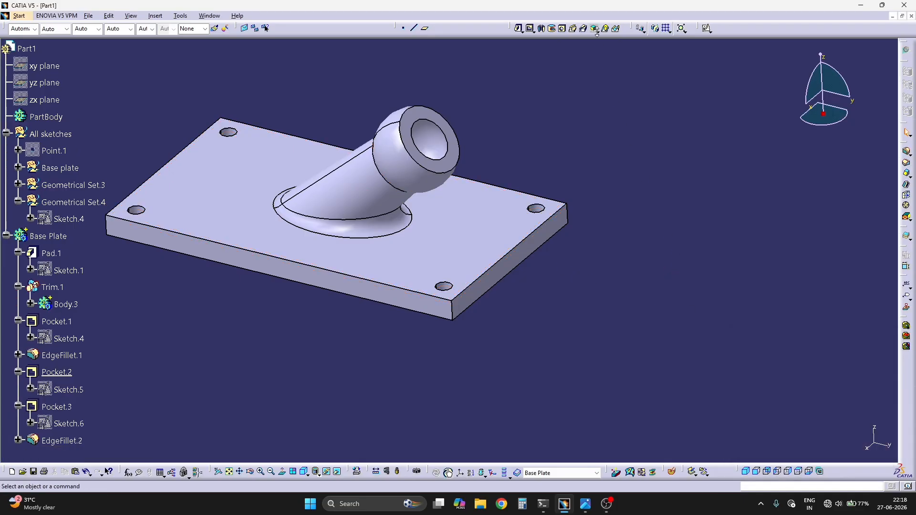
left_click(906, 162)
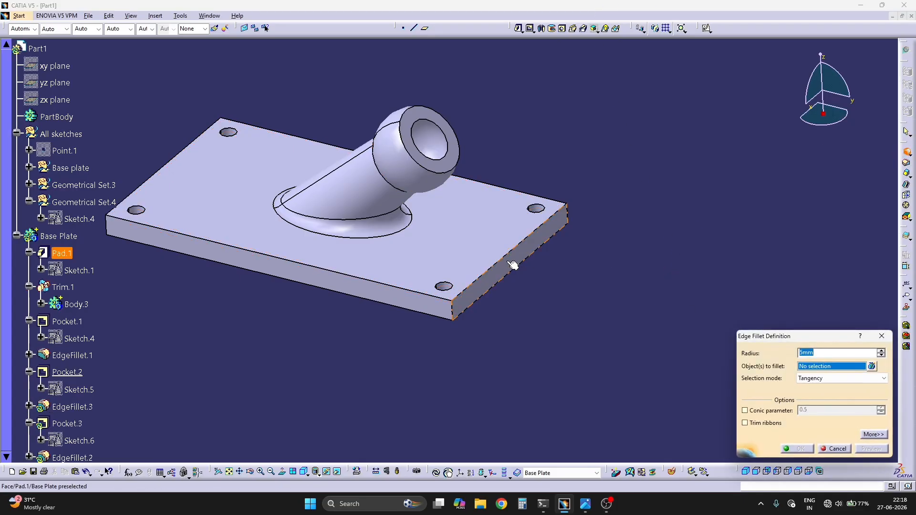
left_click(521, 253)
key("Escape")
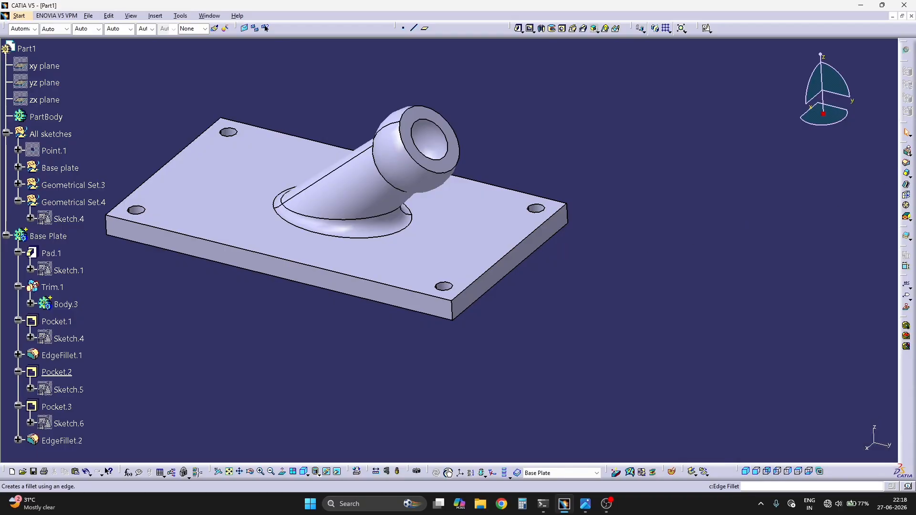
- Apply a 2 mm edge fillet to the four outer edges of the base plate's top face
left_click(906, 153)
left_click(531, 241)
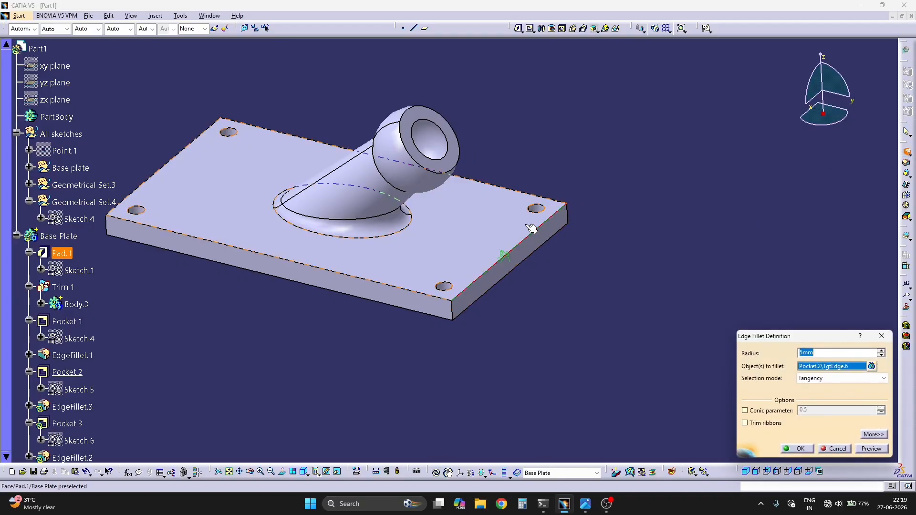
left_click(496, 186)
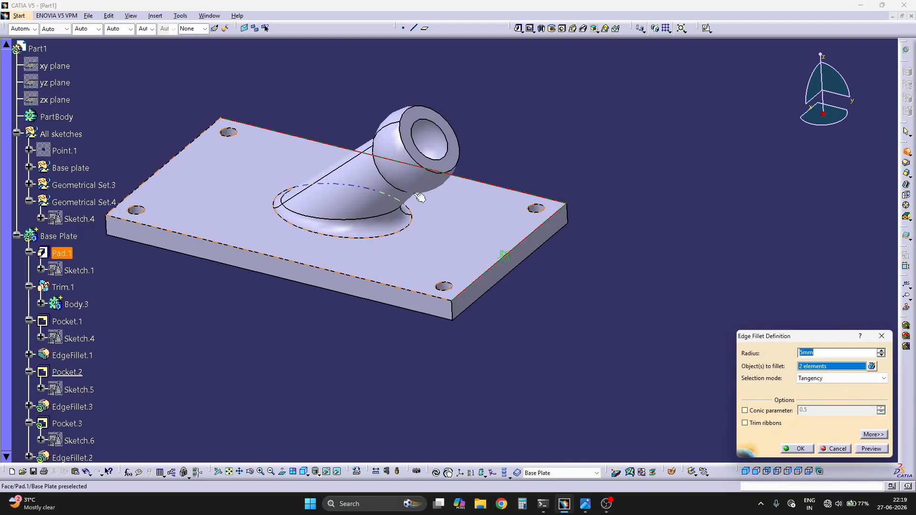
left_click(162, 168)
left_click(180, 235)
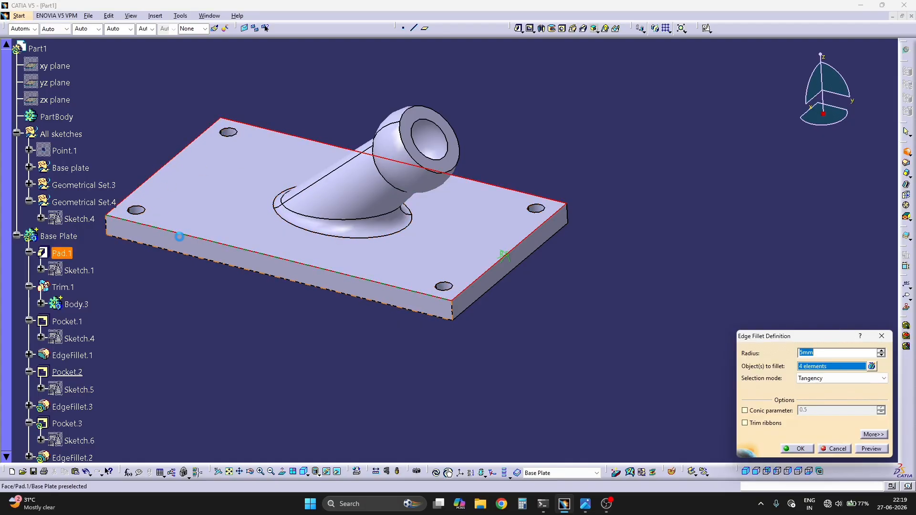
type("2")
key("Return")
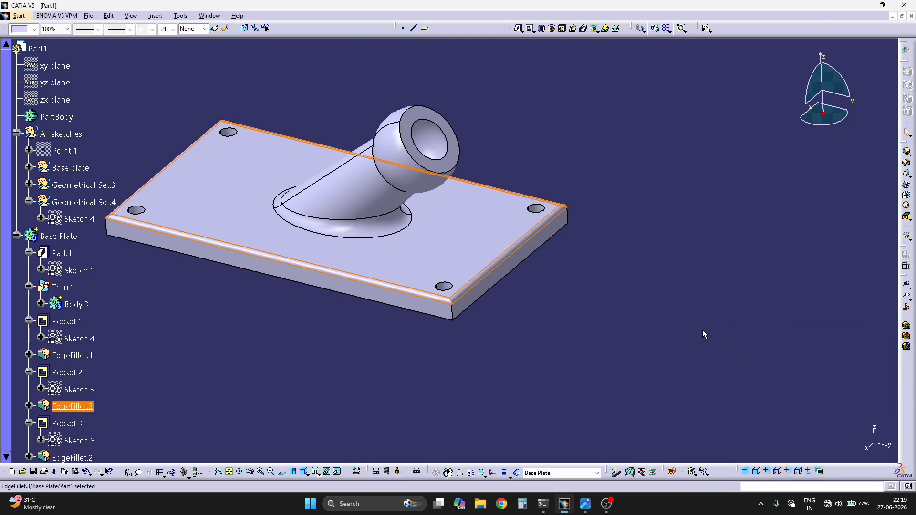
- Make the recess corner fillet, EdgeFillet.2, the in-work object of the Base Plate body
left_click(703, 330)
middle_click_drag(639, 311, 622, 296)
scroll(2, 366, "down", 3)
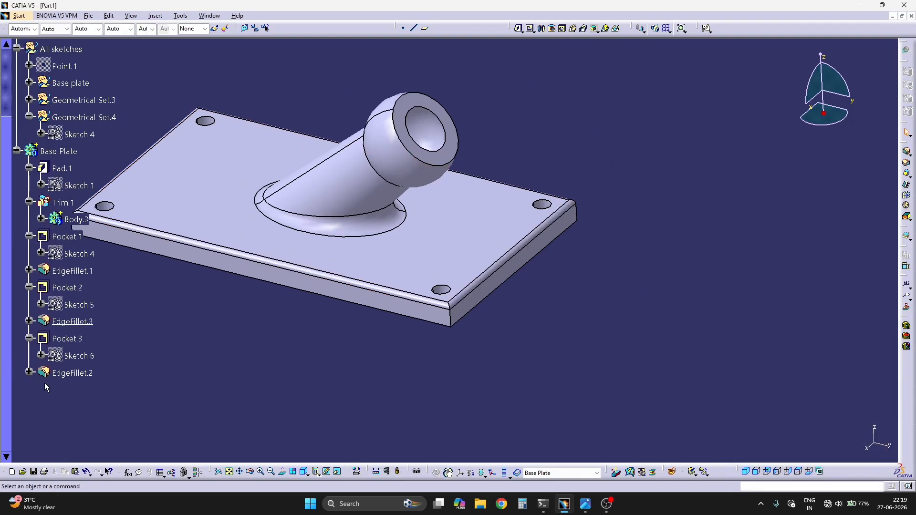
right_click(71, 372)
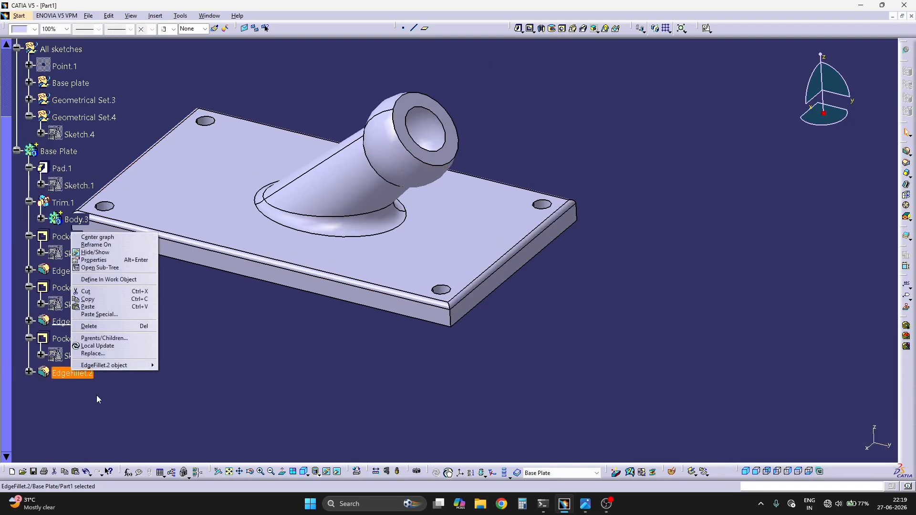
left_click(133, 279)
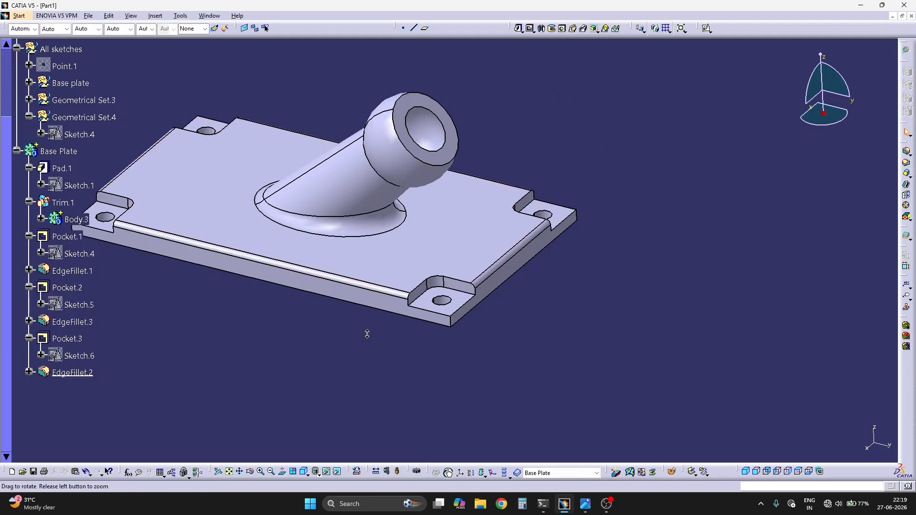
- Examine the finished joystick model, including its corner recesses, rounded plate edges and angled bored neck
middle_click_drag(365, 333, 457, 382)
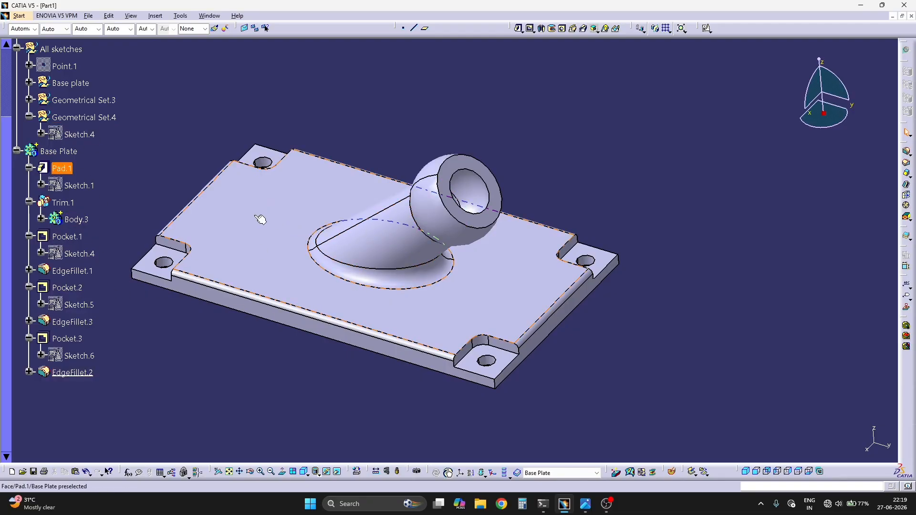
middle_click_drag(195, 209, 247, 202)
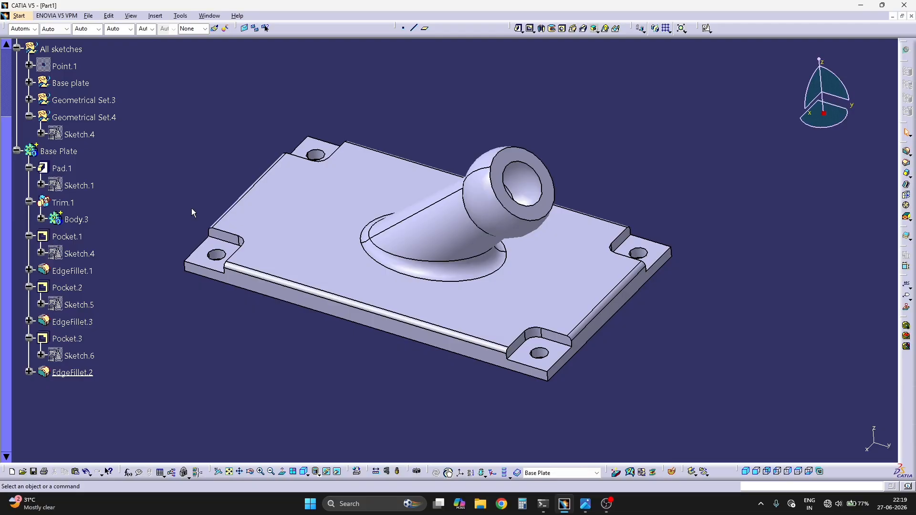
middle_click_drag(239, 165, 262, 223)
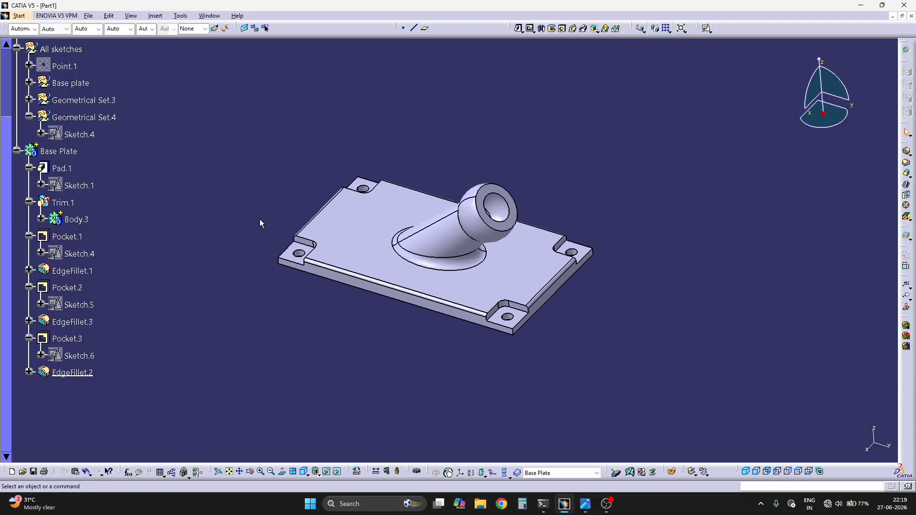
middle_click_drag(289, 252, 273, 250)
middle_click_drag(521, 370, 545, 342)
middle_click_drag(492, 368, 419, 311)
middle_click_drag(500, 376, 457, 359)
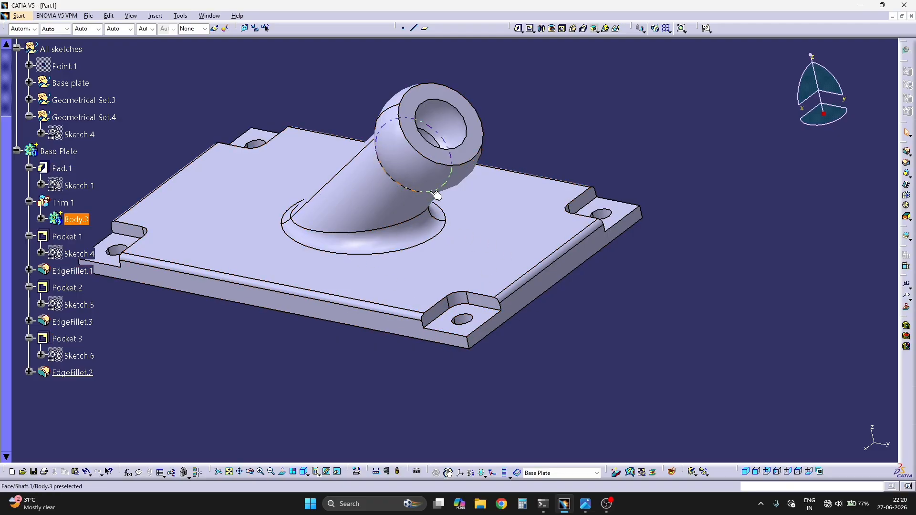
middle_click_drag(425, 272, 359, 356)
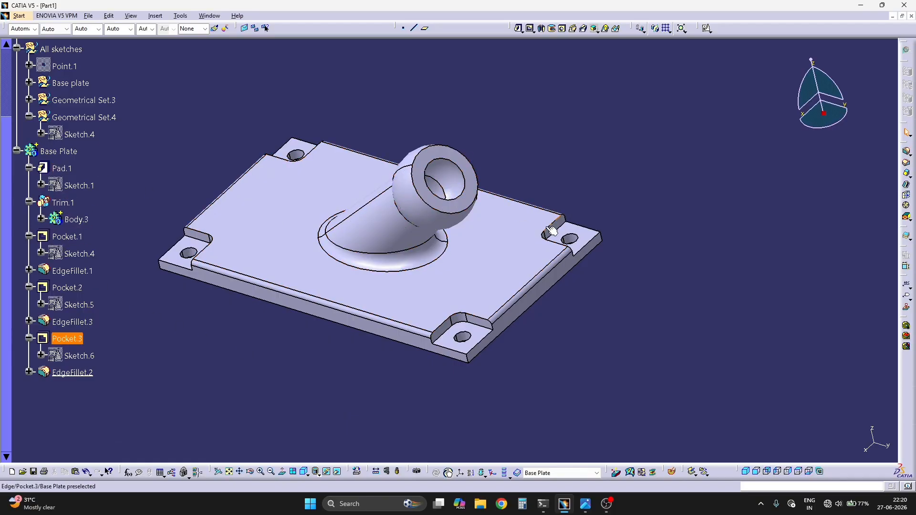
middle_click_drag(382, 334, 411, 383)
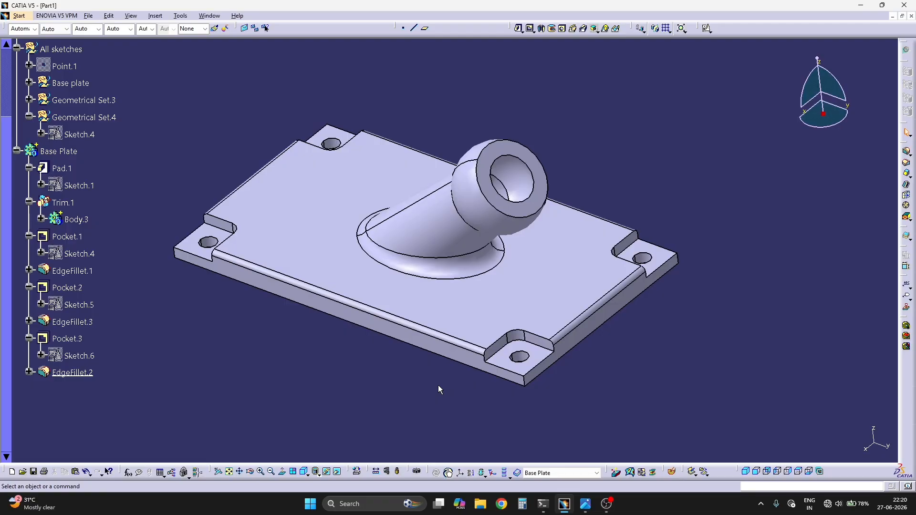
- Switch to the image viewer to review the joystick drawing and view the following drawing, the anonymous draft sheet
key("alt+Tab")
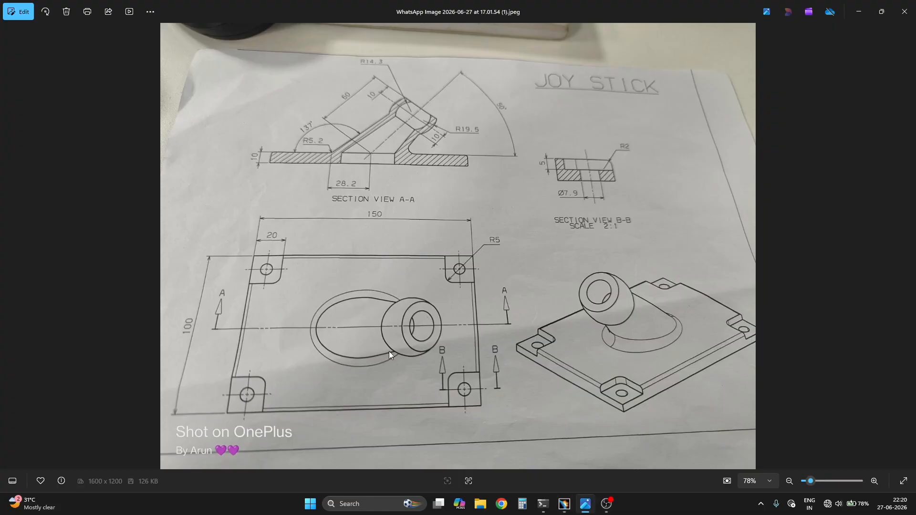
left_click(907, 247)
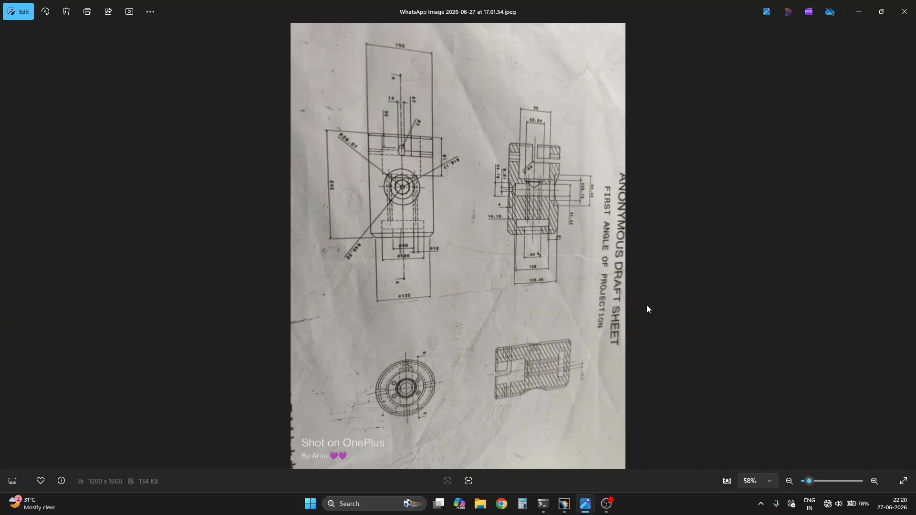
key("alt+Tab")
key("alt+Tab")
left_click(480, 267)
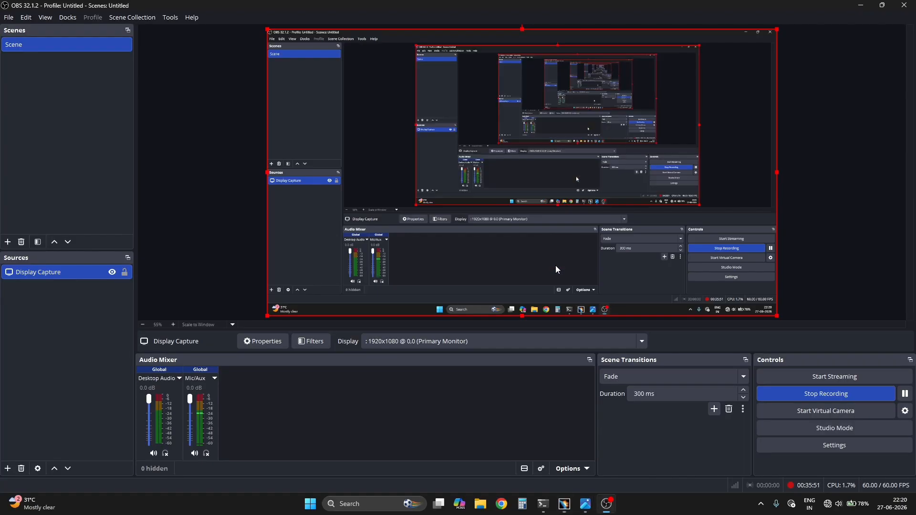